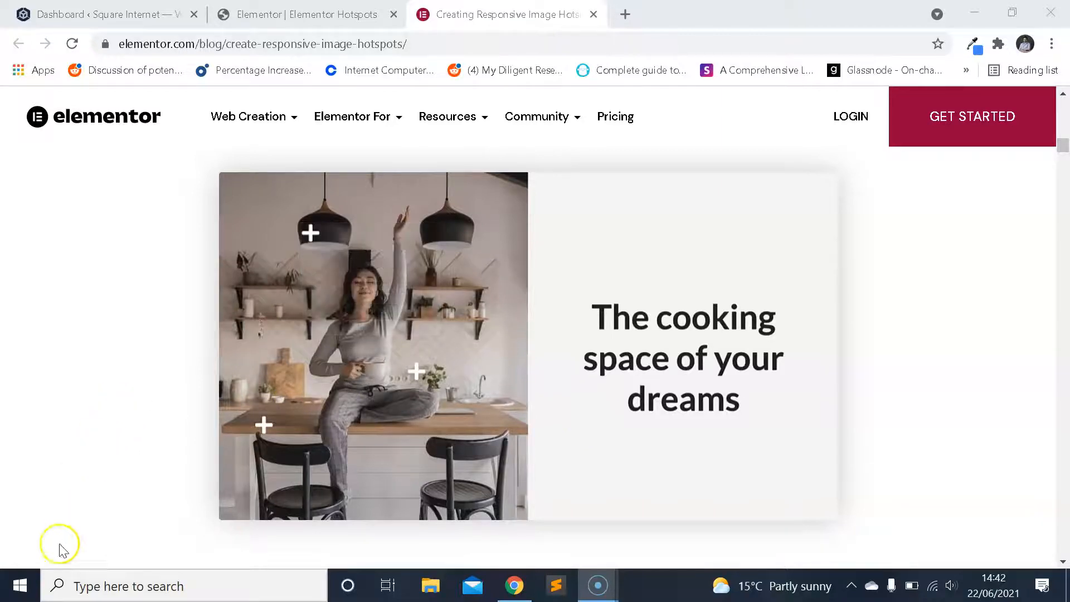
Switch to the Elementor Hotspots page editor and leave its main settings menu.
left_click(299, 14)
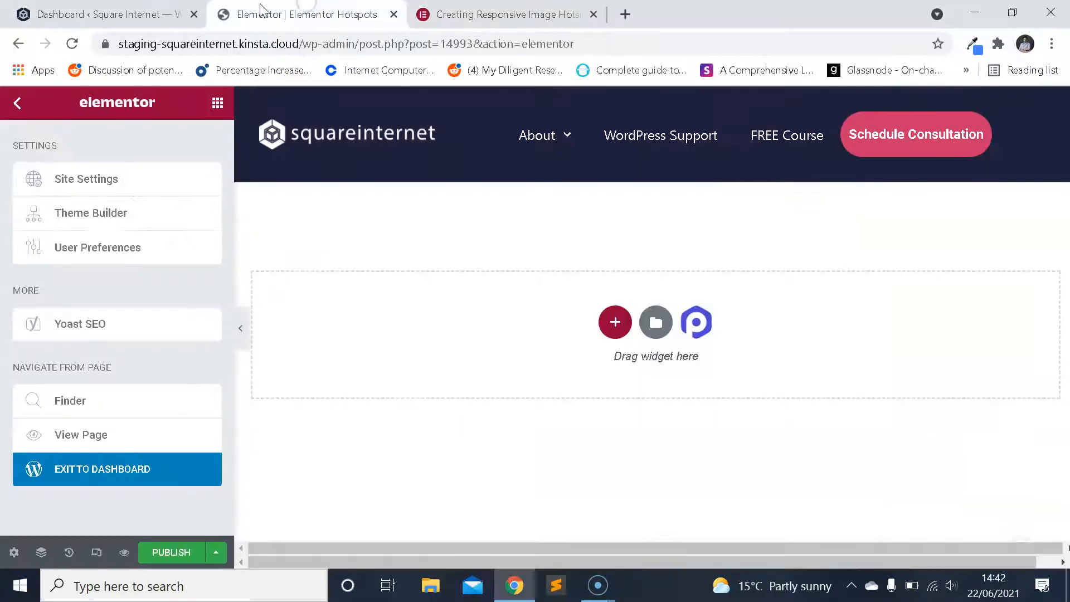
left_click(19, 110)
left_click(18, 105)
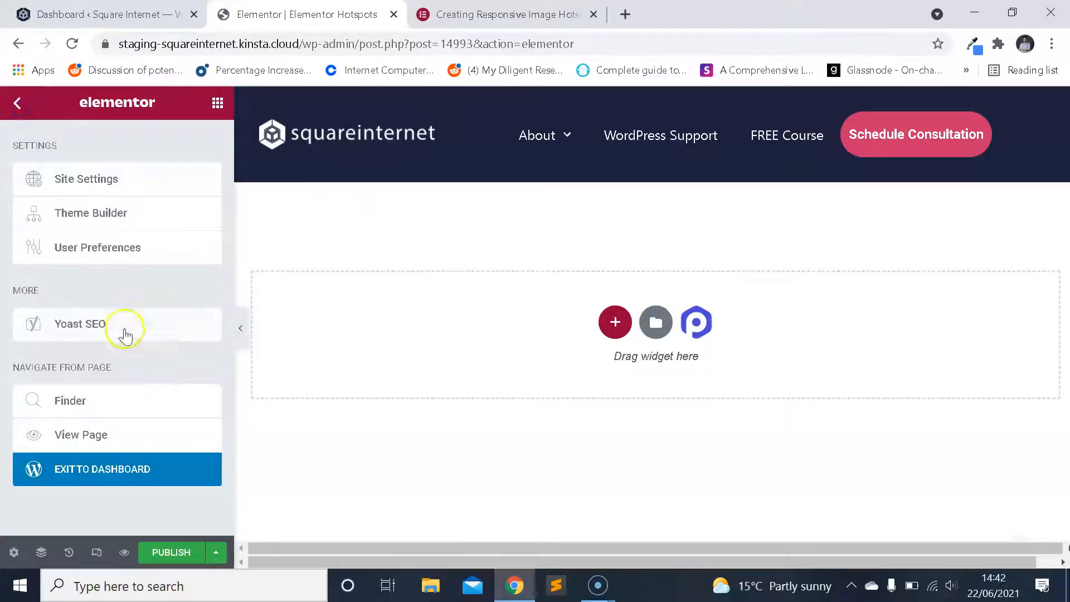
Try to set the page layout to Elementor Canvas in the page's general settings.
left_click(11, 554)
scroll(140, 379, "down", 1)
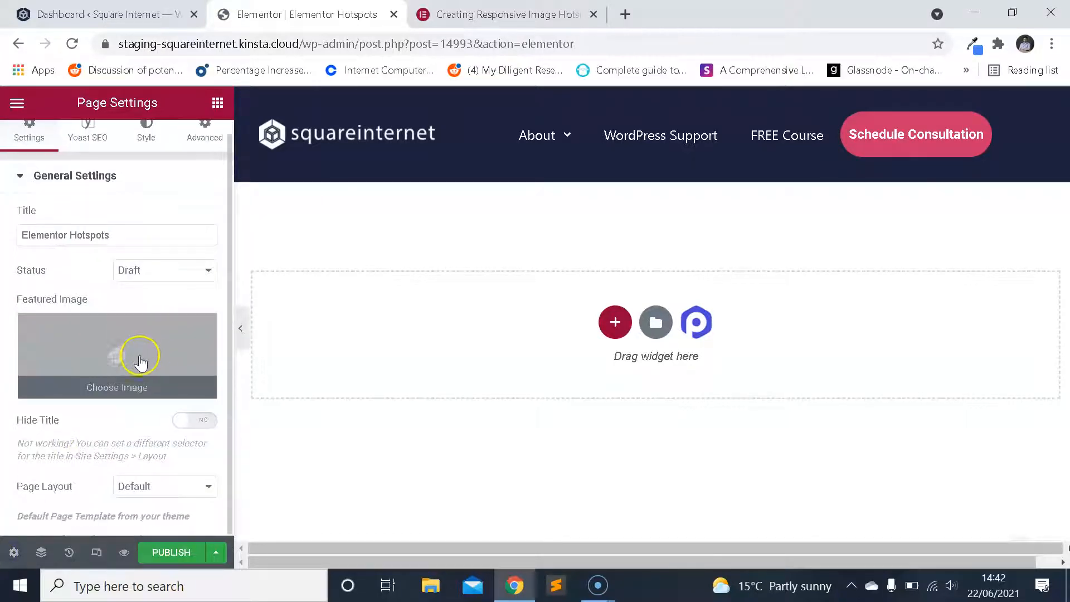
left_click(160, 486)
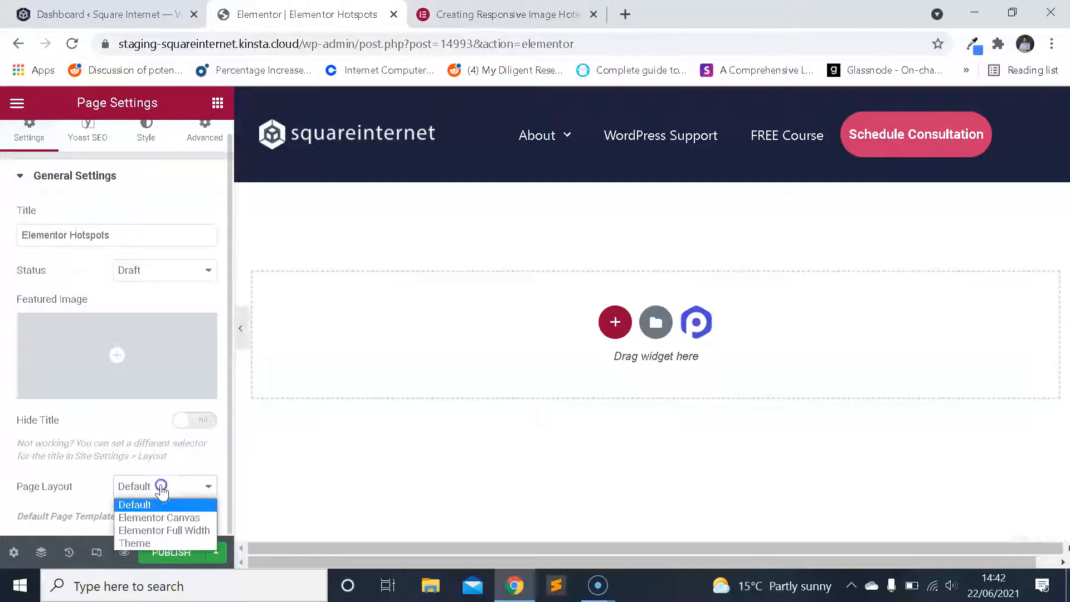
left_click(175, 518)
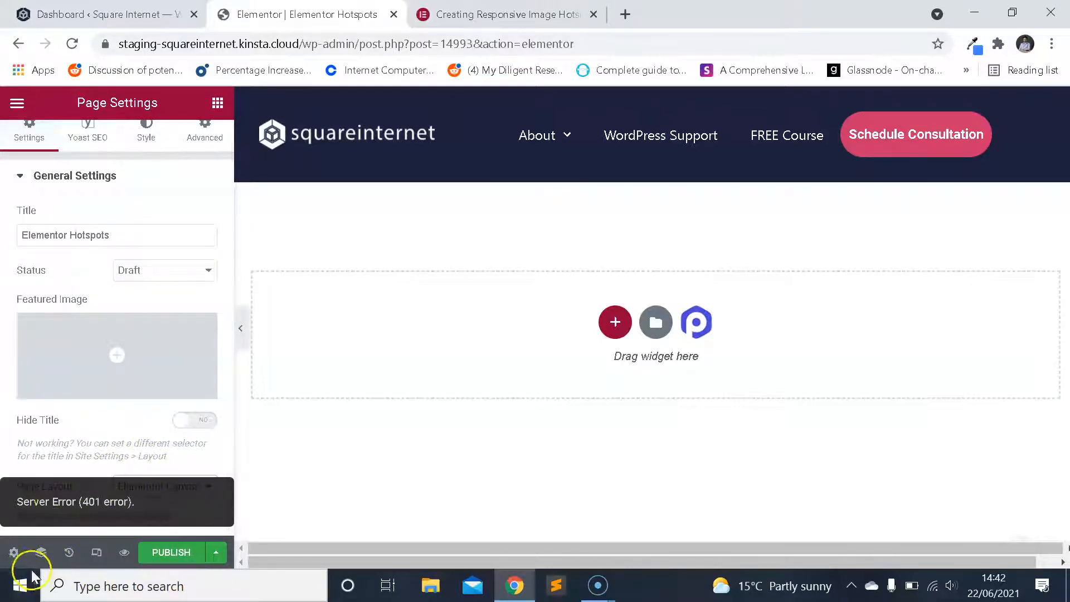
Reload the editor and set the page layout to Elementor Canvas in the page settings.
key("F5")
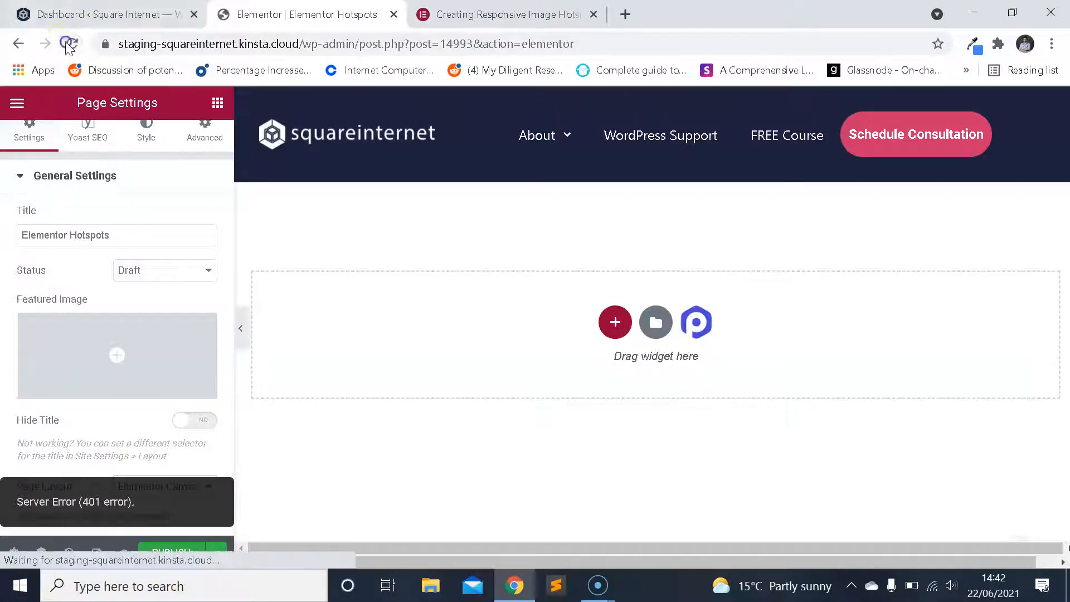
left_click(615, 139)
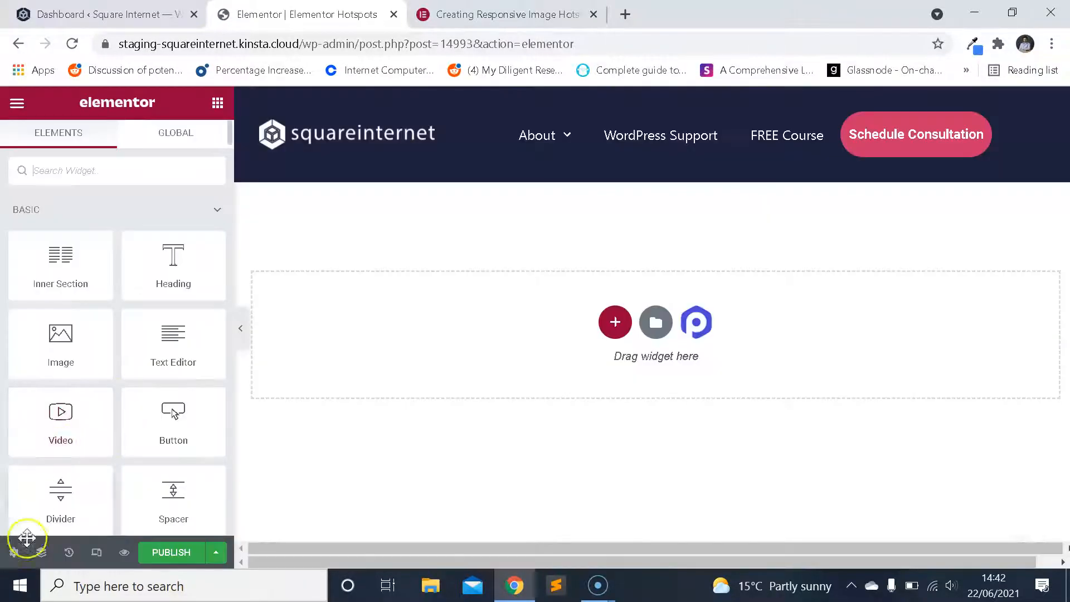
left_click(15, 552)
scroll(103, 461, "down", 1)
left_click(175, 486)
left_click(172, 511)
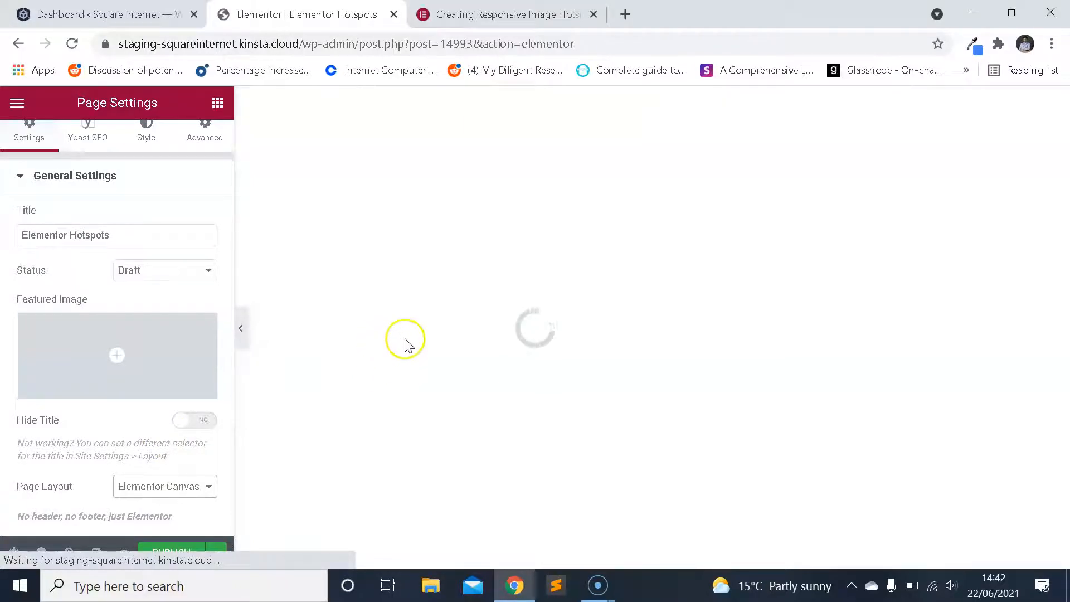
Open the template library and show its full-page templates.
left_click(657, 240)
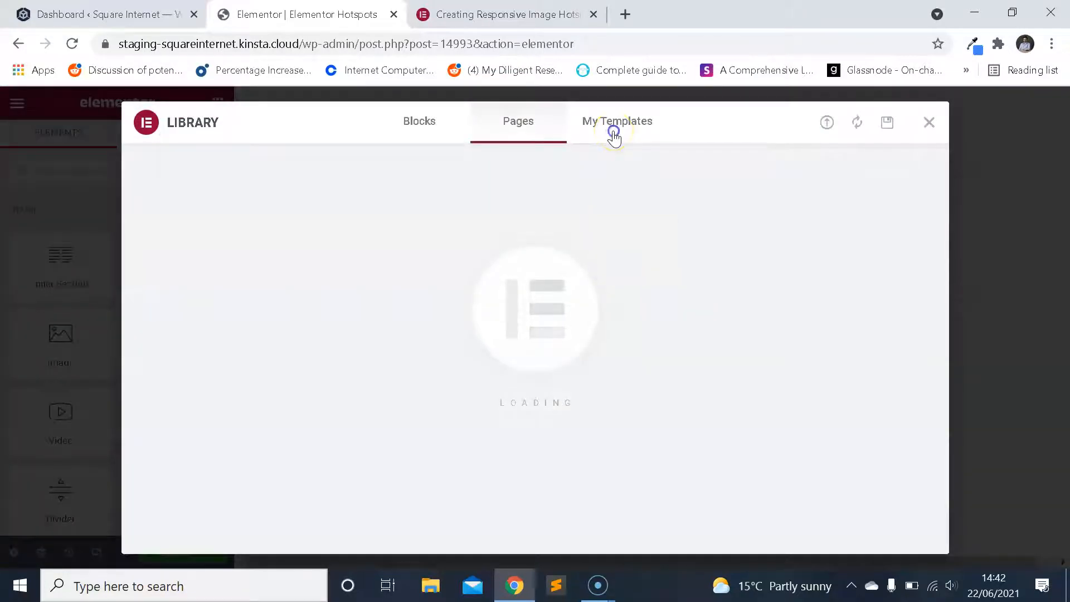
left_click(615, 134)
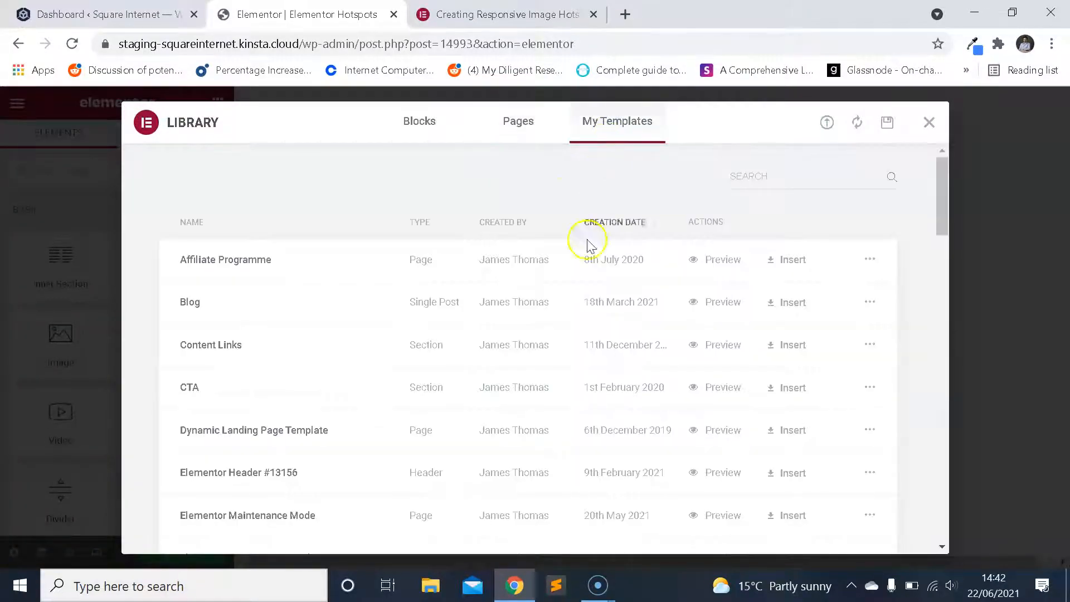
left_click(529, 114)
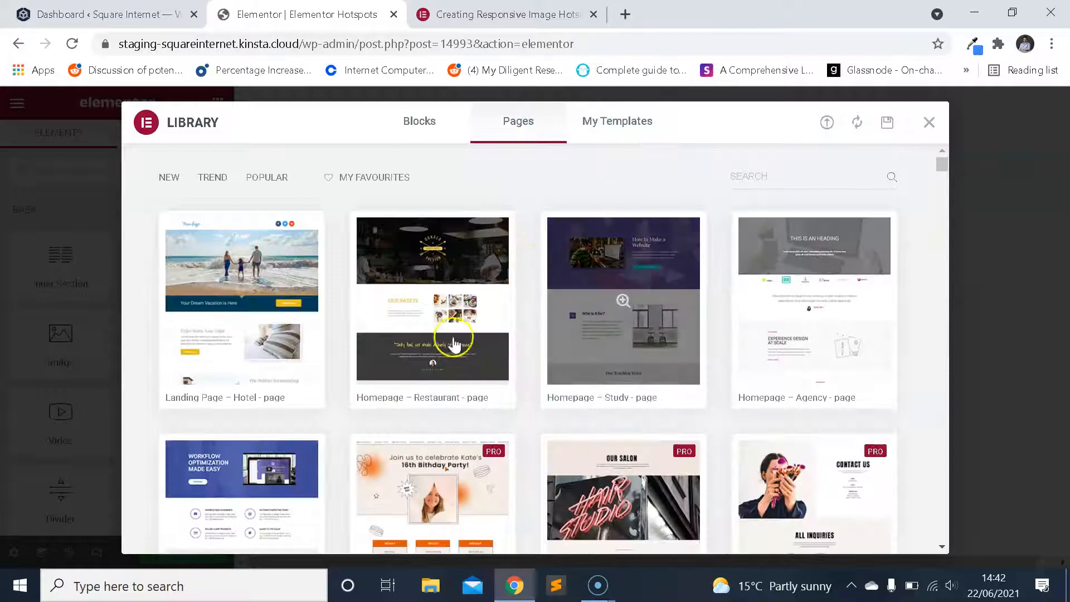
Find the Interior Design – About page template in the library and open its preview.
mouse_move(571, 262)
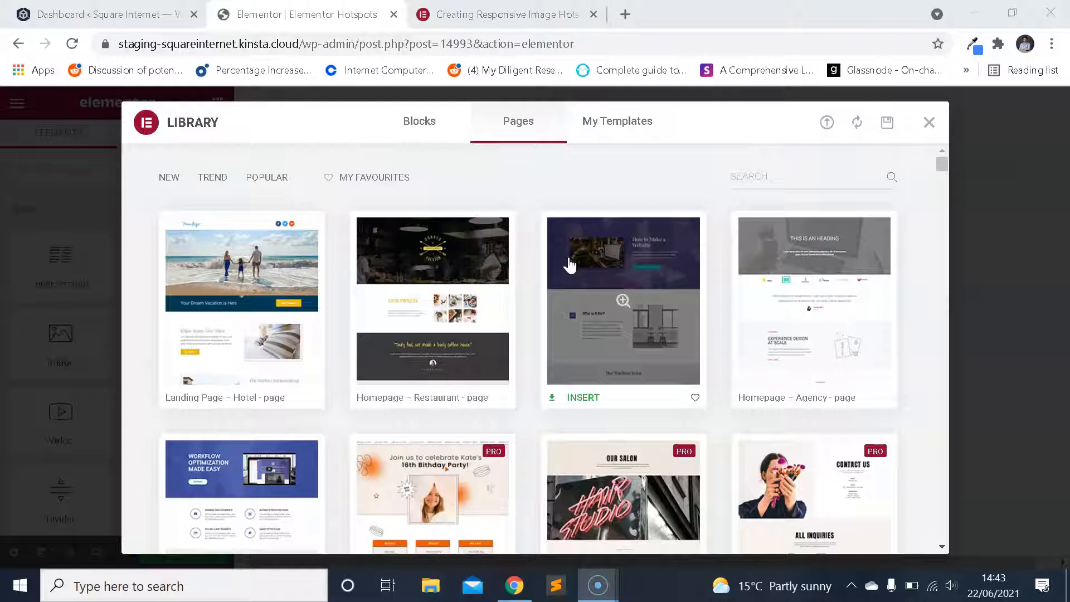
scroll(572, 262, "down", 3)
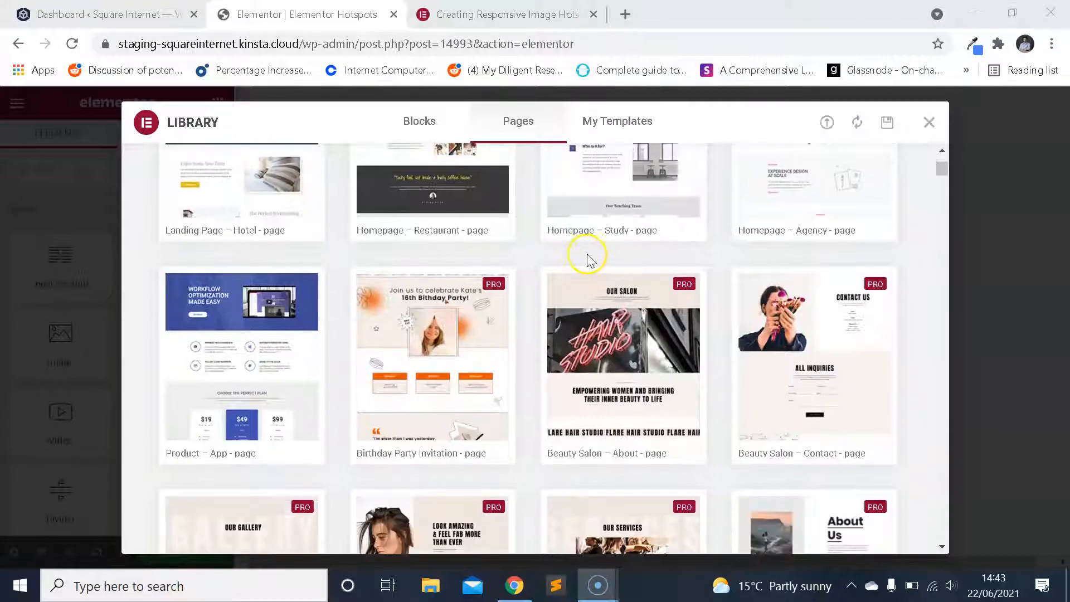
scroll(635, 268, "down", 6)
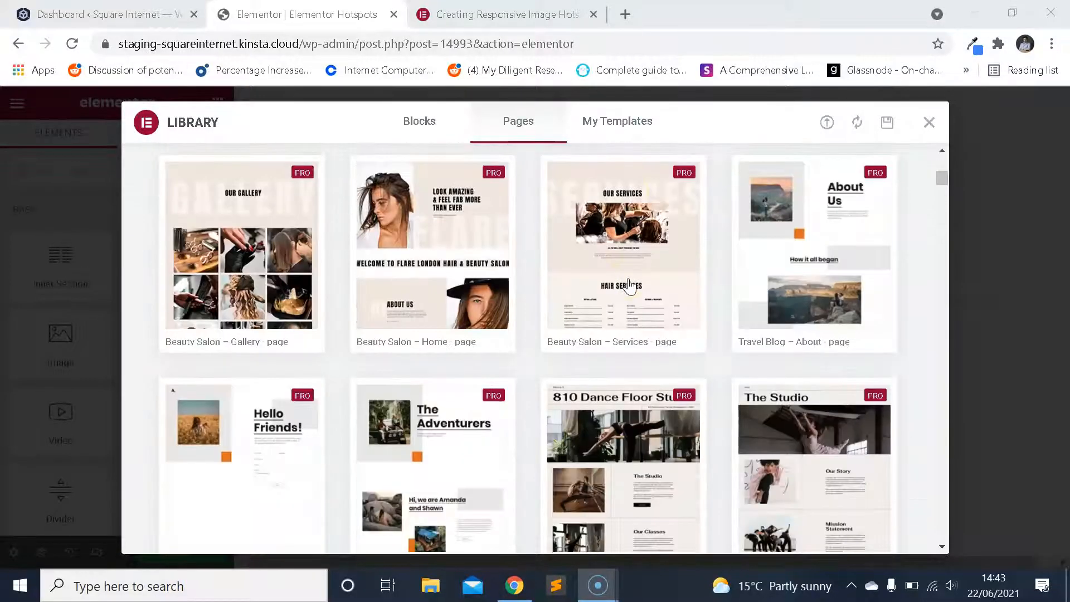
scroll(638, 273, "down", 3)
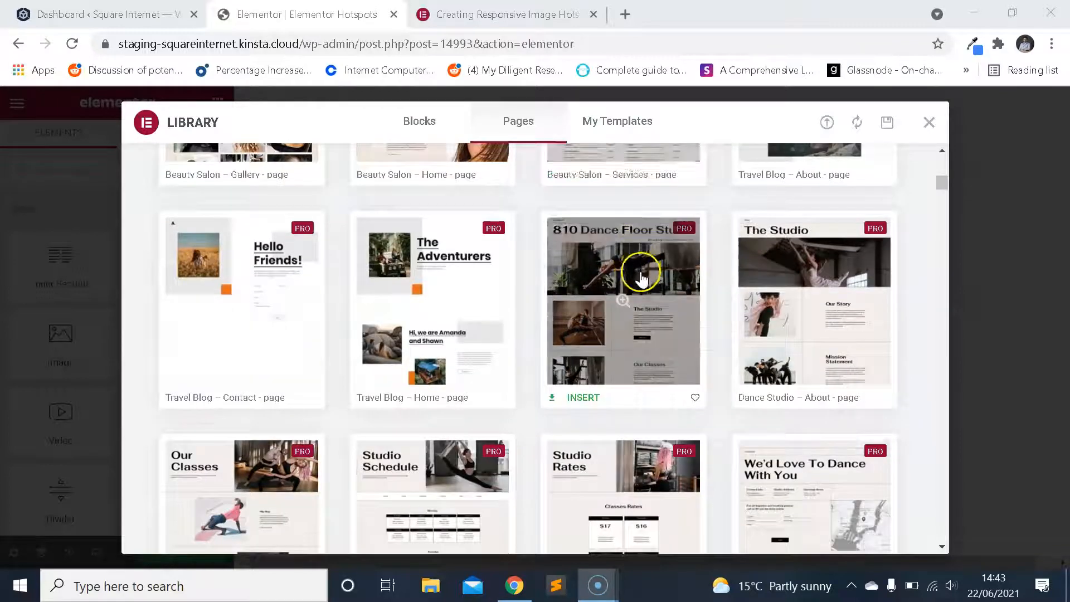
scroll(640, 276, "down", 7)
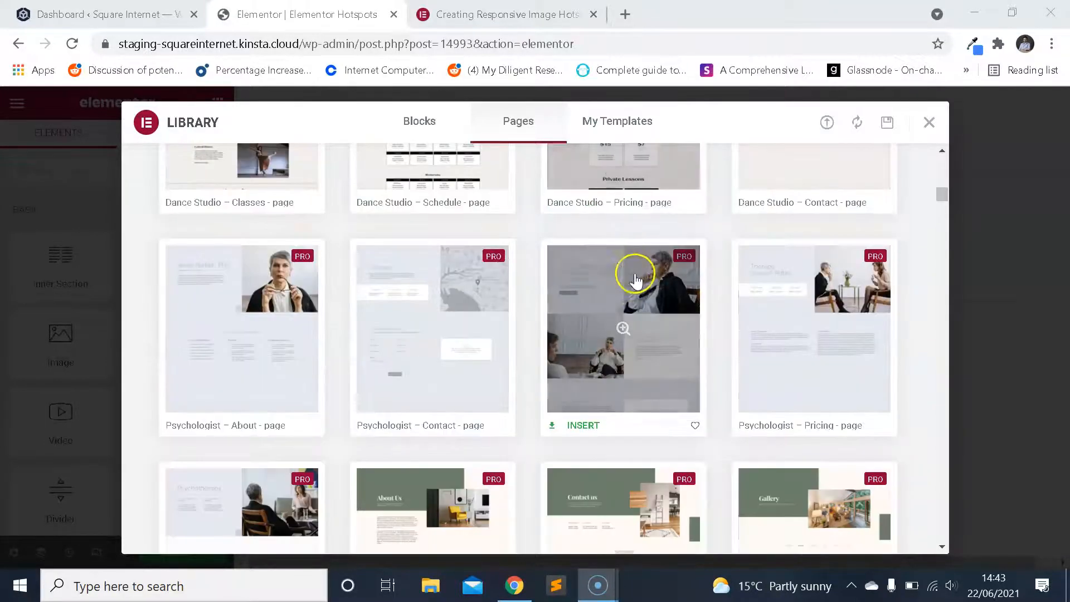
scroll(630, 278, "down", 9)
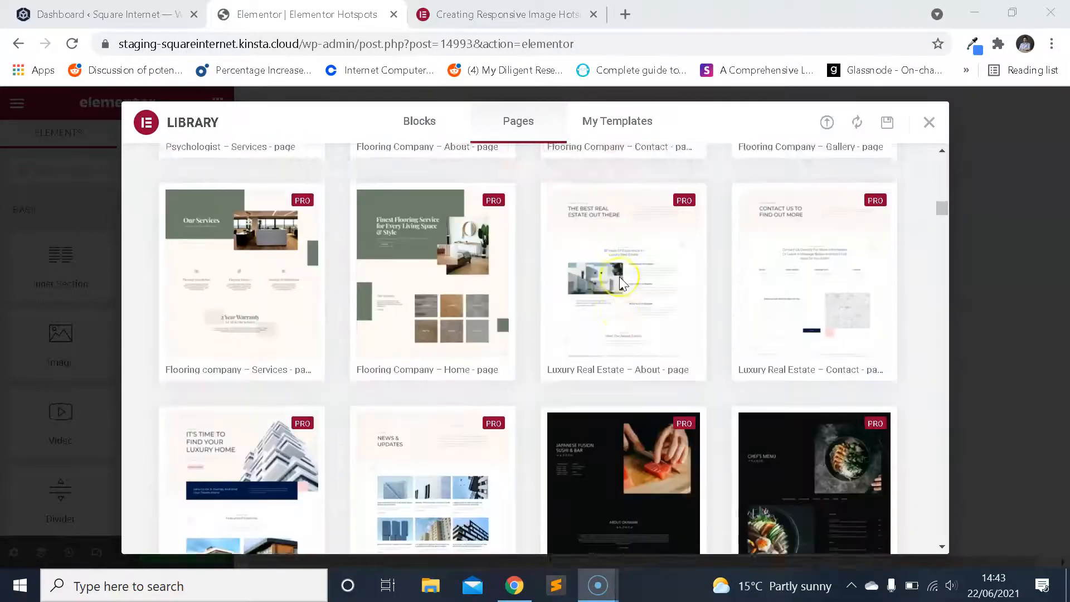
scroll(620, 277, "down", 15)
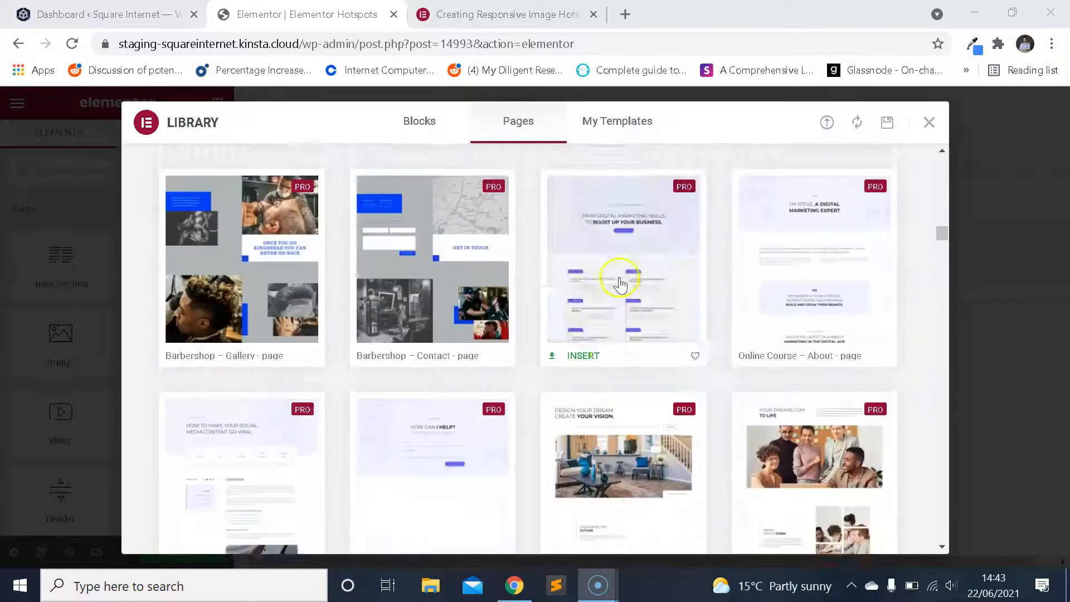
scroll(618, 284, "down", 7)
scroll(618, 282, "up", 4)
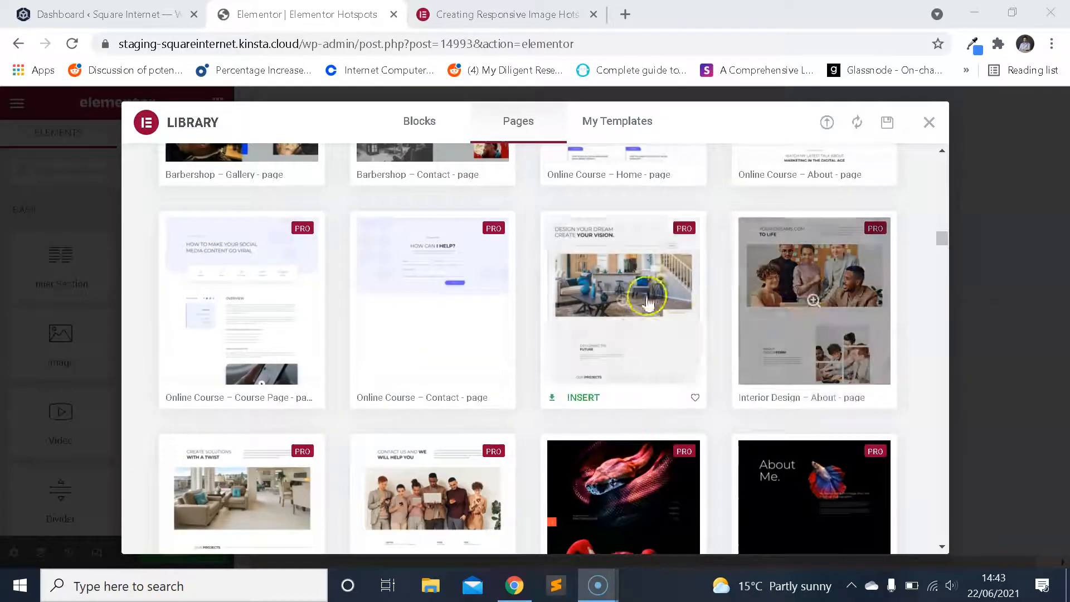
left_click(833, 277)
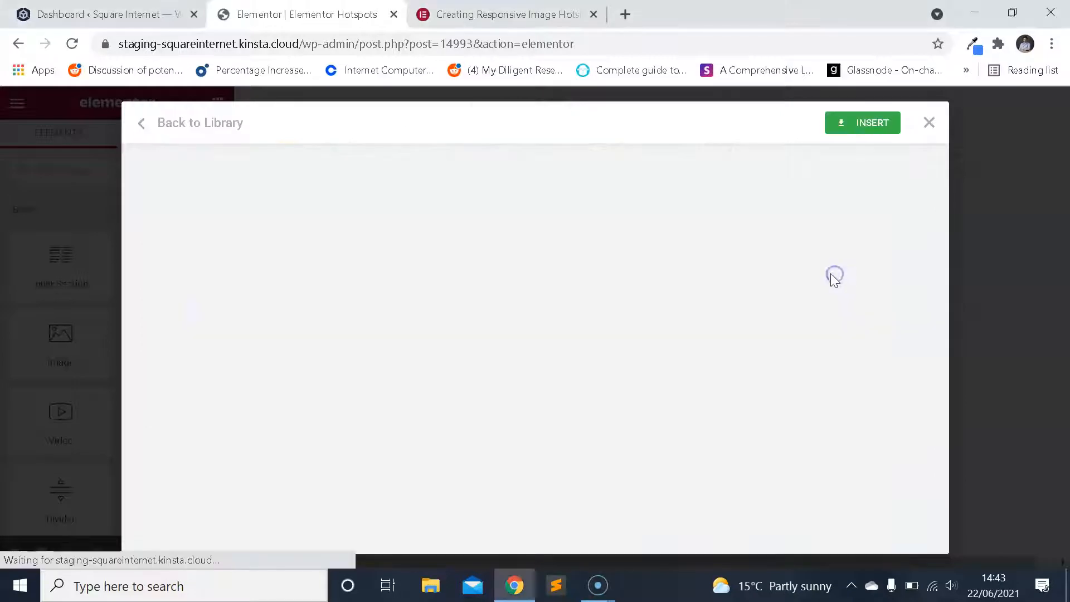
Examine the template preview's heading area, large team photo and About Designform section.
scroll(739, 284, "down", 3)
scroll(731, 285, "down", 8)
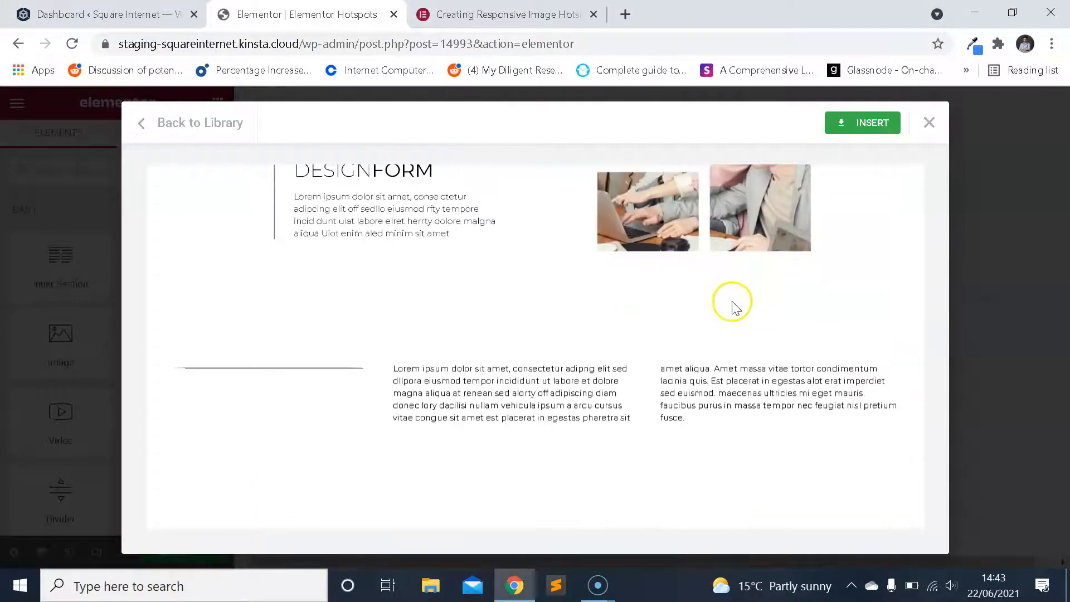
scroll(732, 304, "up", 10)
scroll(732, 303, "down", 6)
scroll(733, 303, "up", 5)
scroll(736, 247, "down", 2)
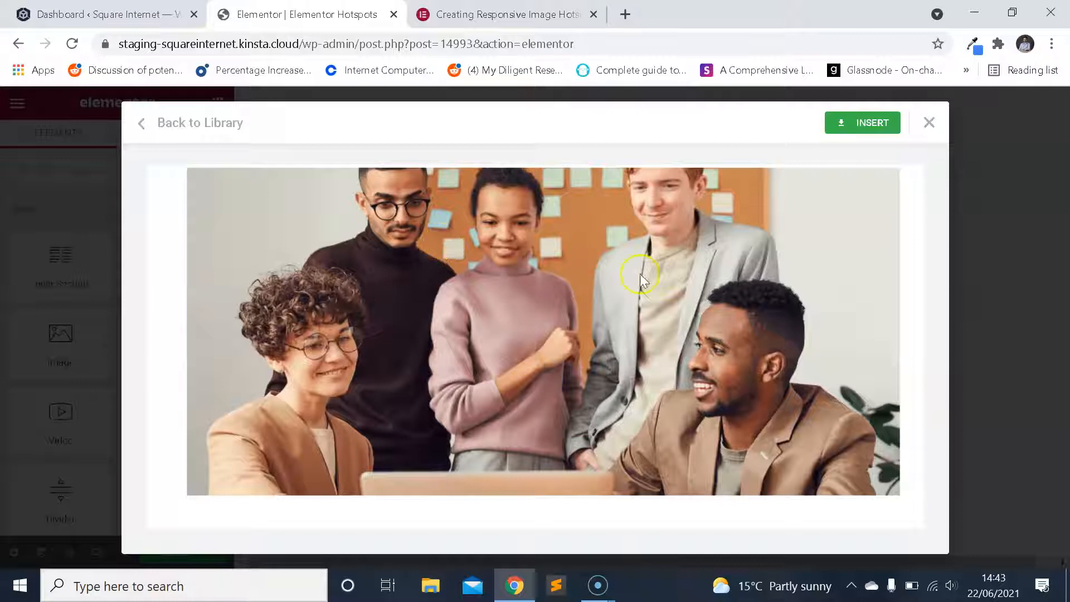
scroll(574, 282, "up", 2)
scroll(580, 289, "down", 2)
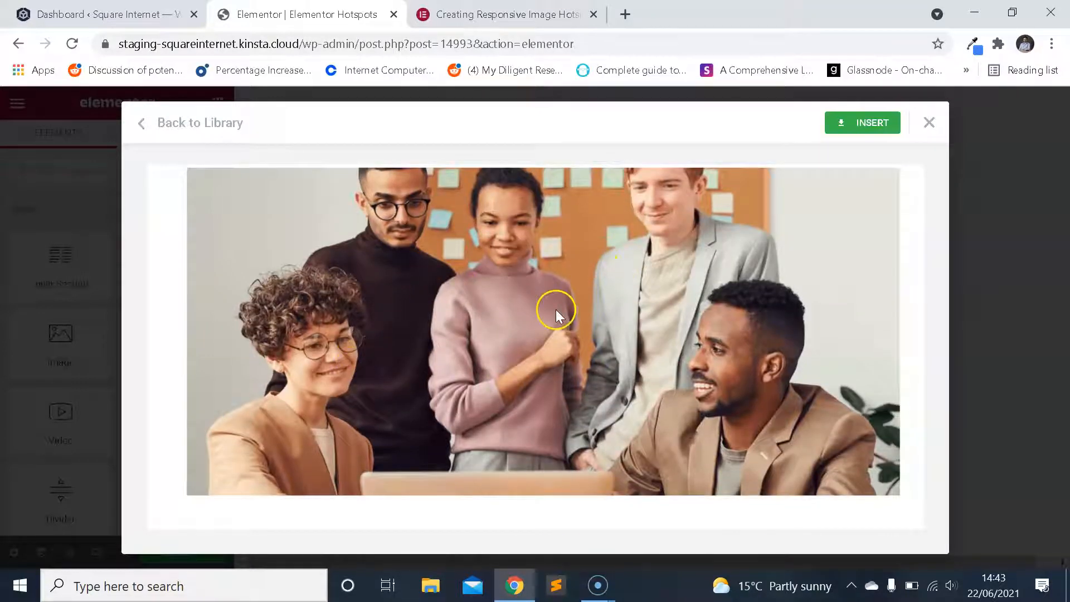
scroll(557, 317, "up", 1)
scroll(628, 315, "down", 6)
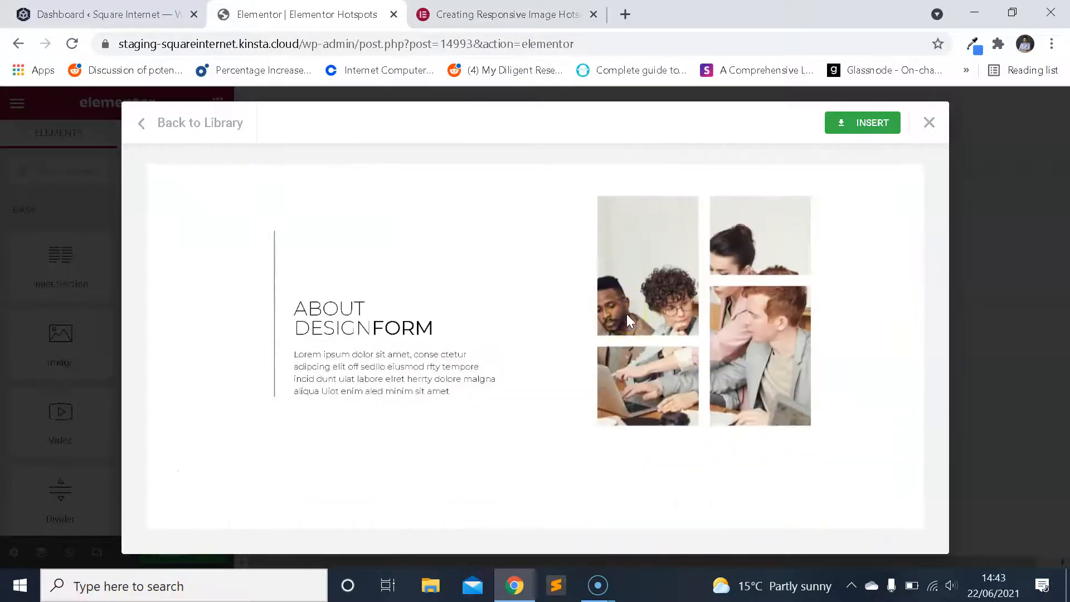
scroll(626, 313, "up", 2)
scroll(437, 266, "down", 3)
scroll(458, 277, "up", 6)
scroll(481, 287, "down", 3)
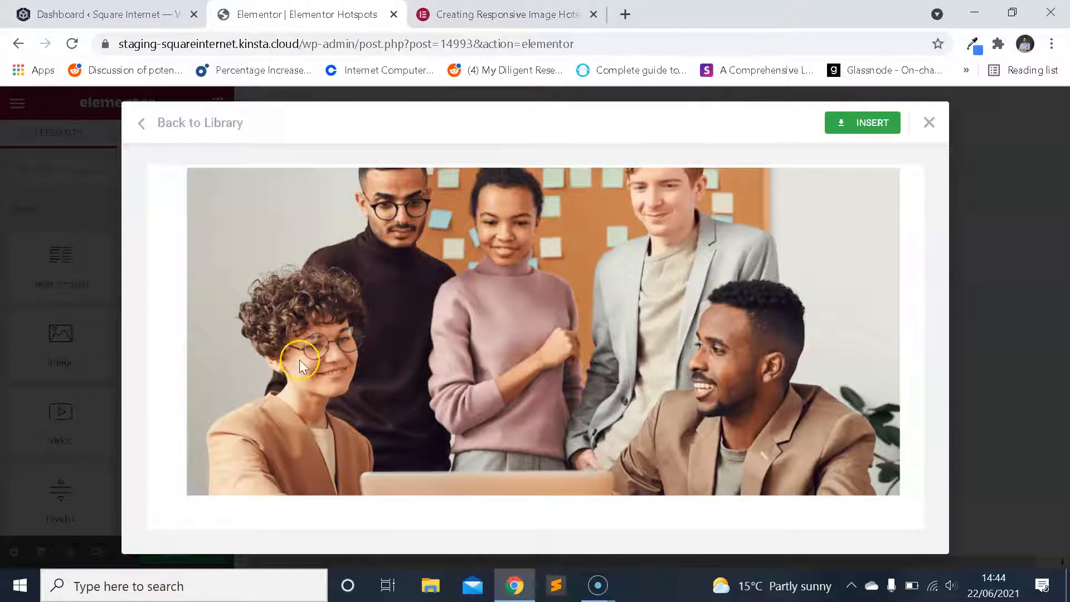
scroll(697, 262, "down", 10)
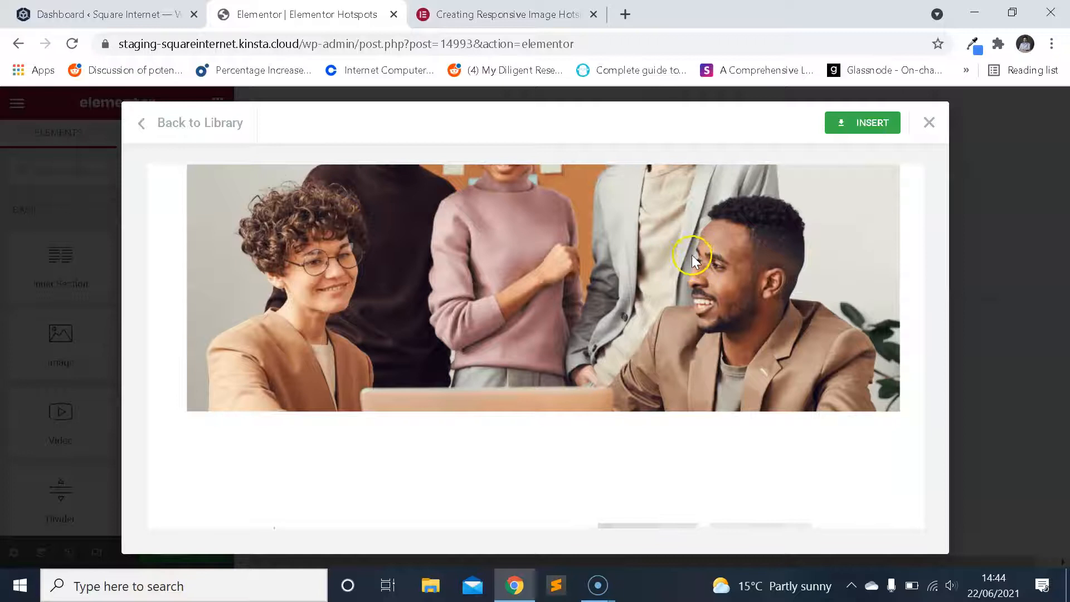
scroll(689, 257, "down", 3)
scroll(686, 257, "up", 10)
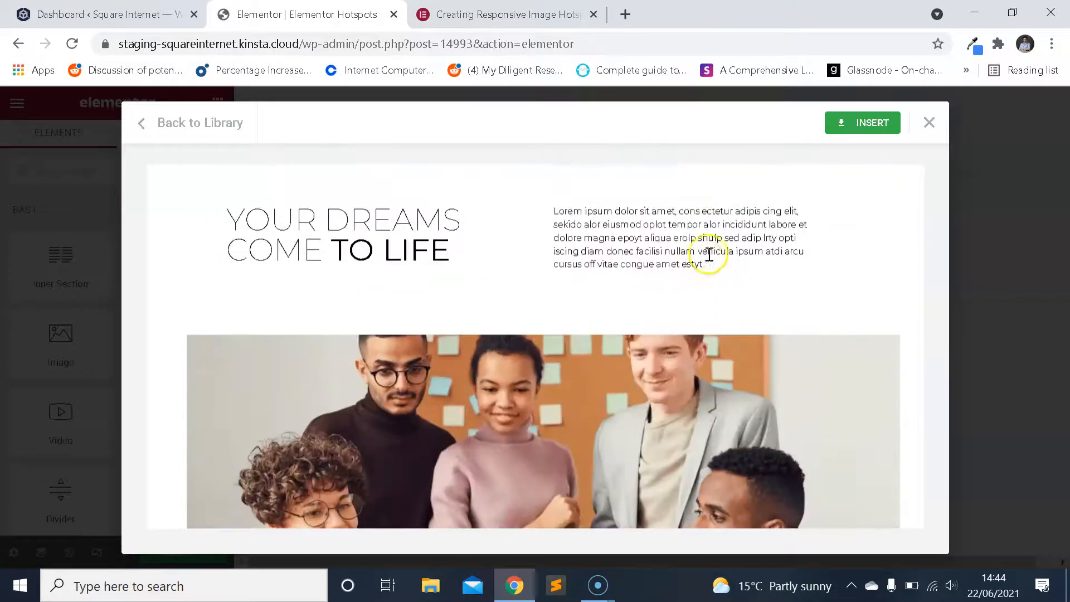
Insert the previewed Interior Design – About template into the page.
left_click(863, 124)
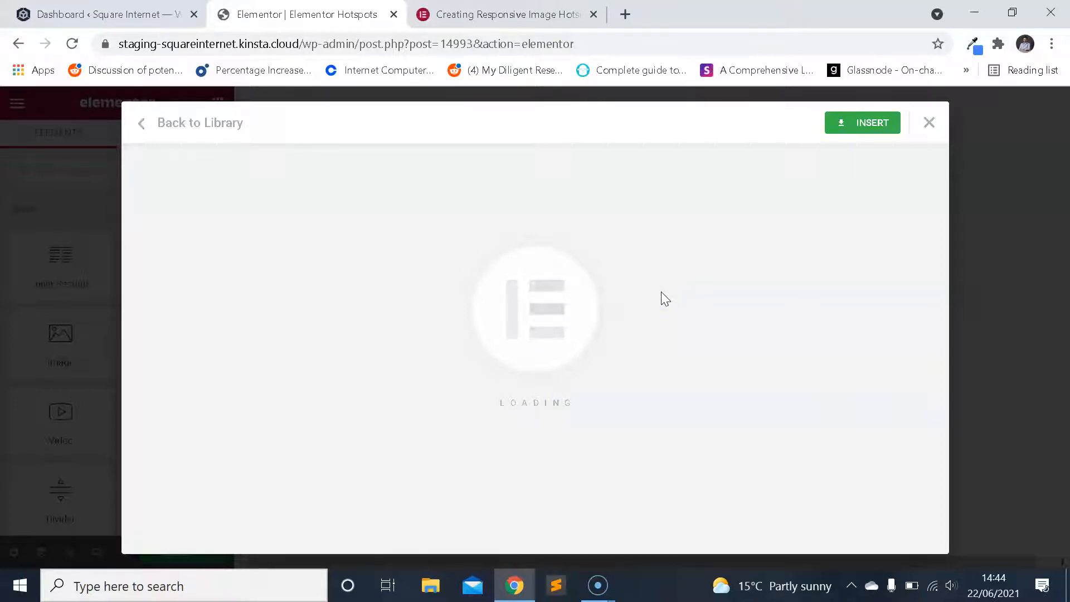
left_click(868, 124)
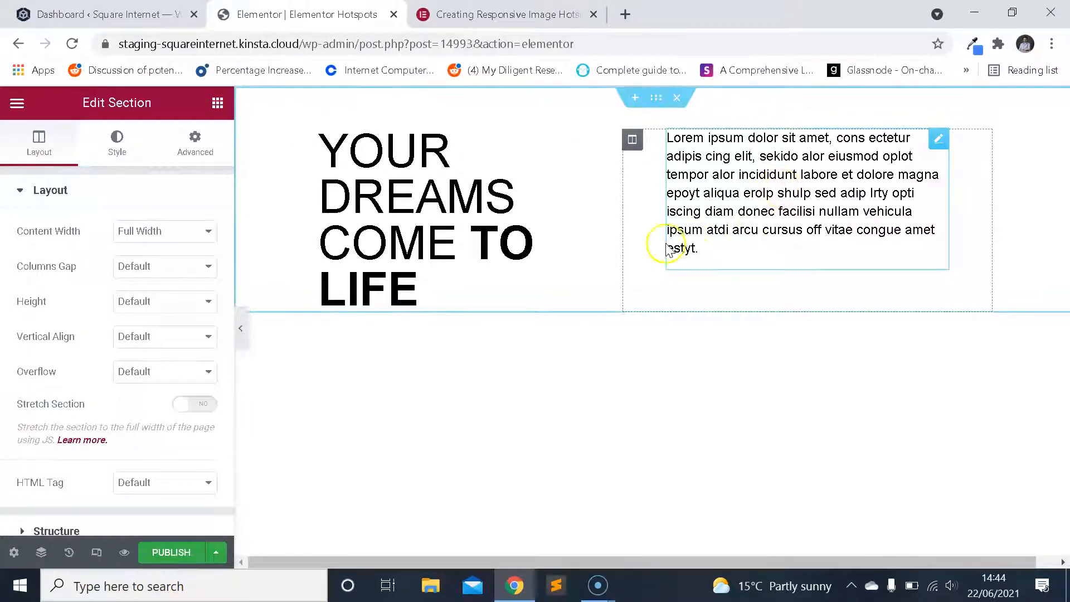
Search the widgets for "hot" and place a Hotspot widget directly above the large team photo.
scroll(625, 341, "down", 4)
scroll(655, 338, "up", 1)
scroll(655, 339, "down", 3)
scroll(653, 341, "up", 1)
scroll(663, 340, "up", 2)
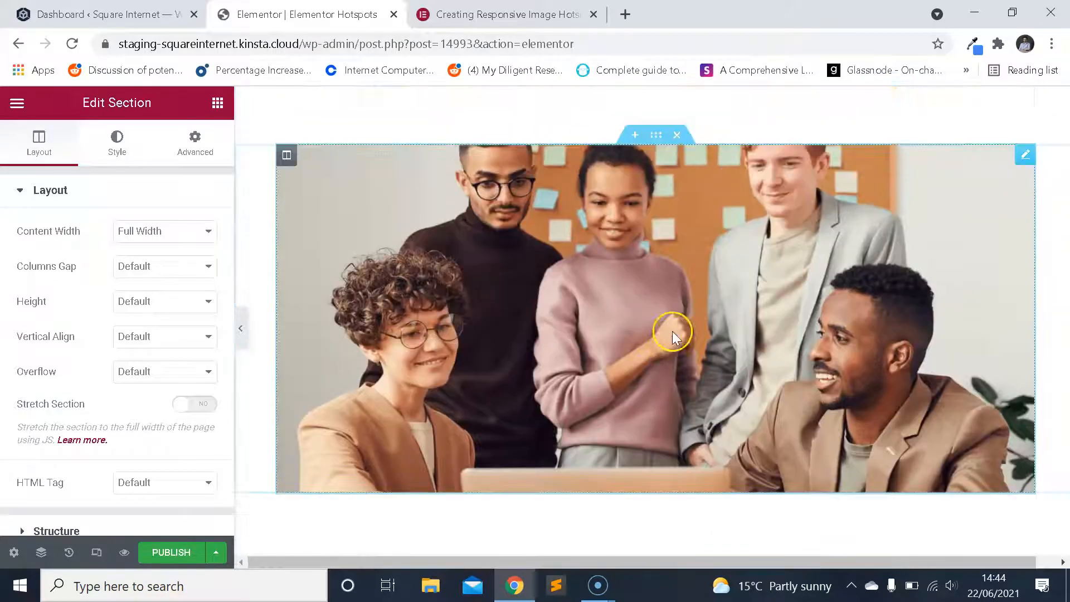
left_click(637, 289)
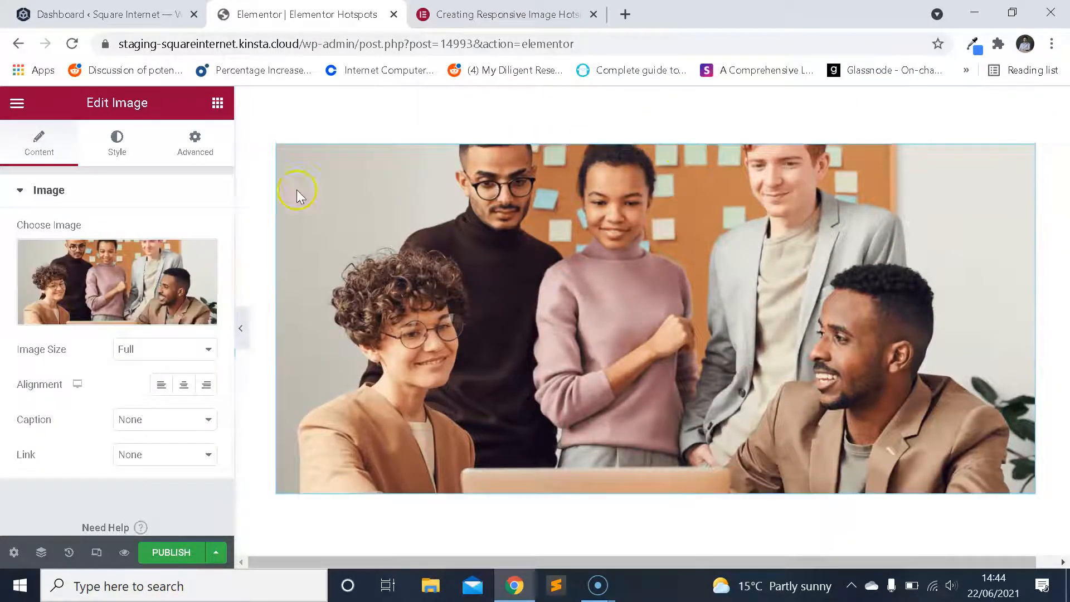
left_click(14, 105)
left_click(24, 114)
left_click(100, 163)
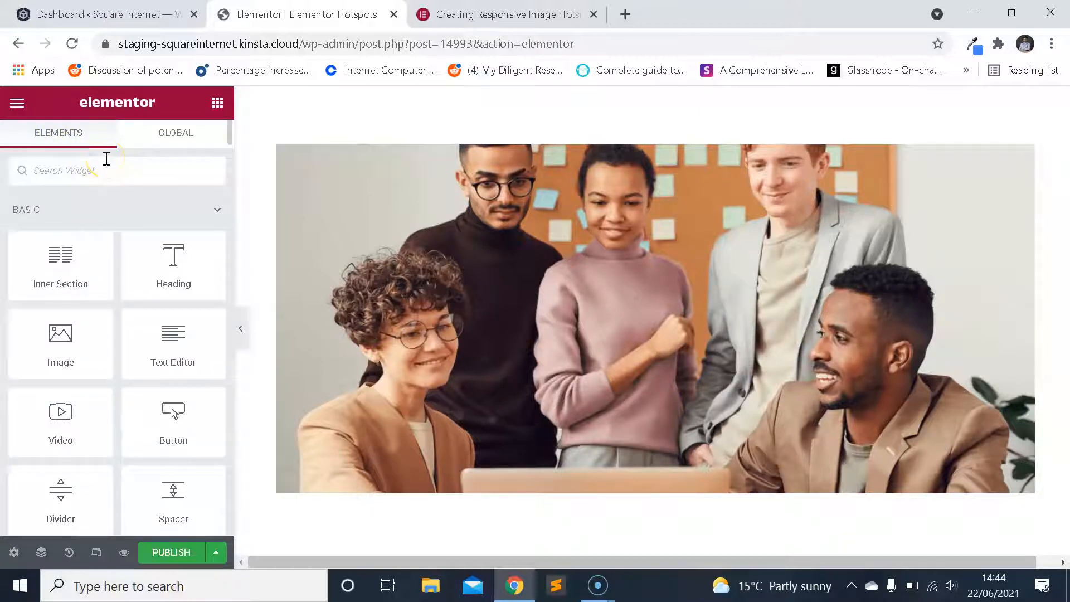
type("hot")
left_click_drag(179, 376, 511, 196)
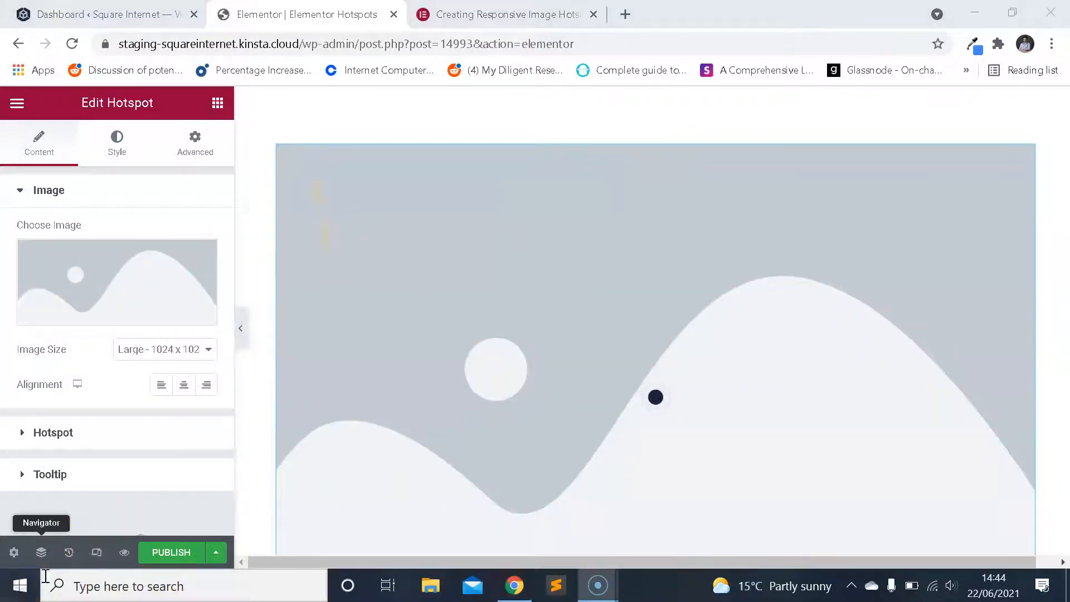
Delete the template's original team photo Image widget below the Hotspot widget.
scroll(455, 379, "down", 3)
scroll(455, 376, "down", 4)
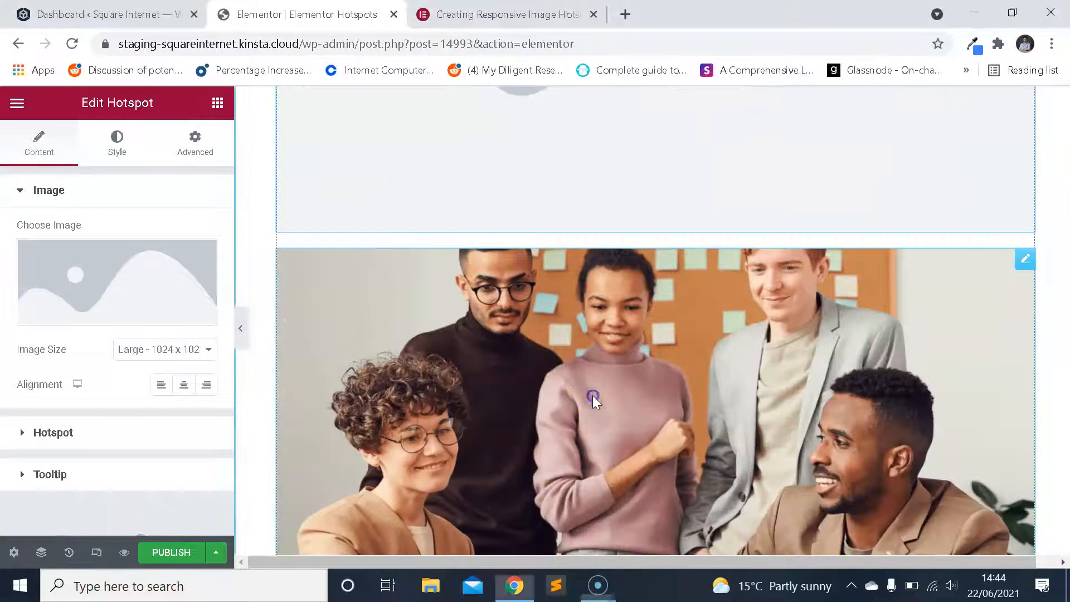
left_click(592, 396)
scroll(566, 365, "down", 4)
scroll(597, 353, "up", 4)
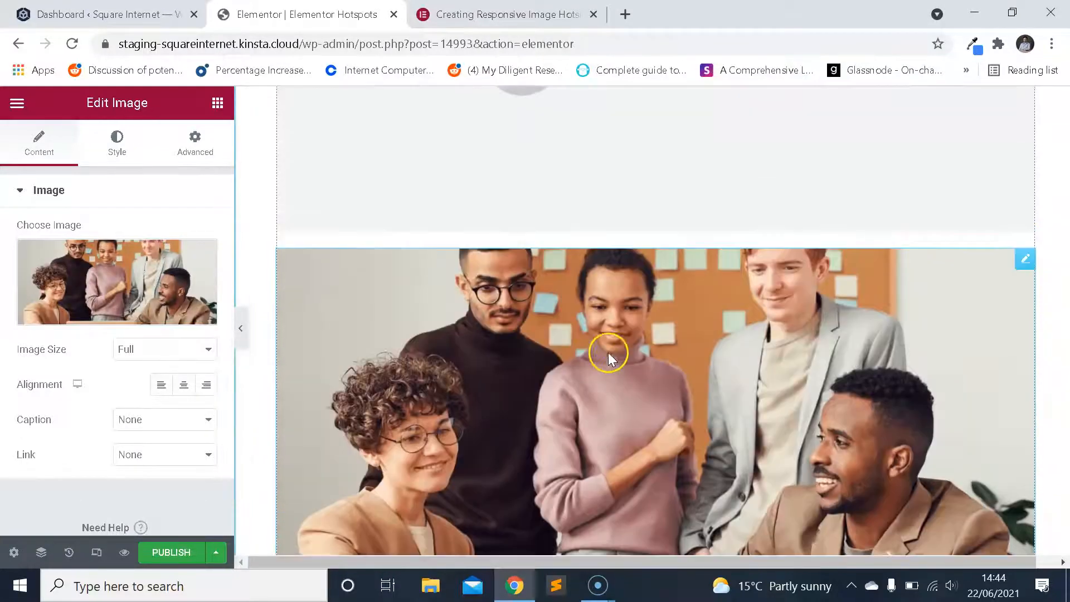
right_click(605, 350)
right_click(508, 370)
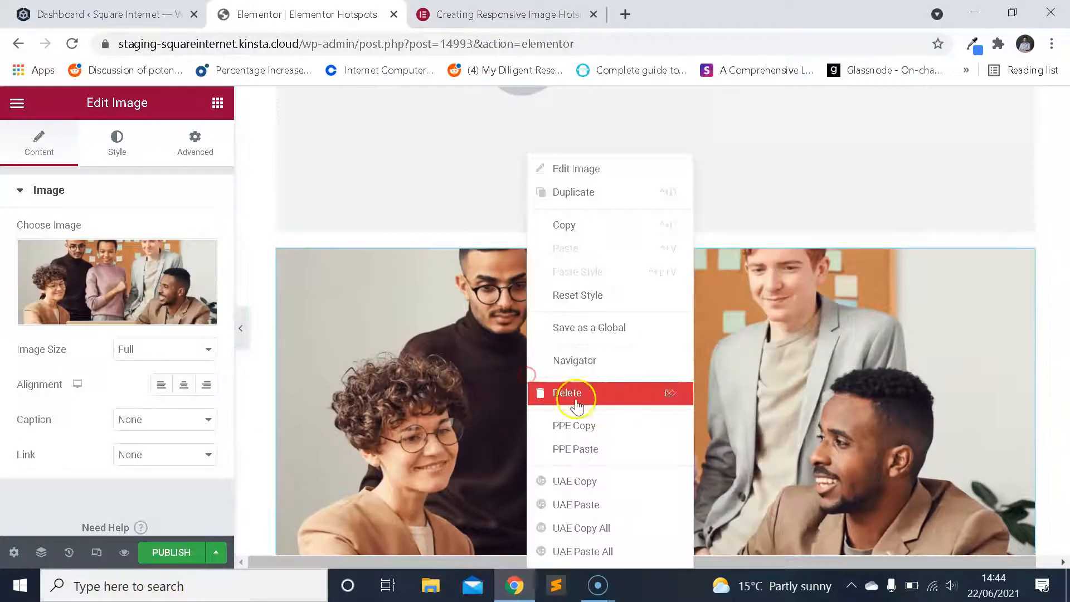
left_click(580, 399)
Set the Hotspot widget's image to Pic-About.png from the Media Library.
scroll(580, 390, "up", 5)
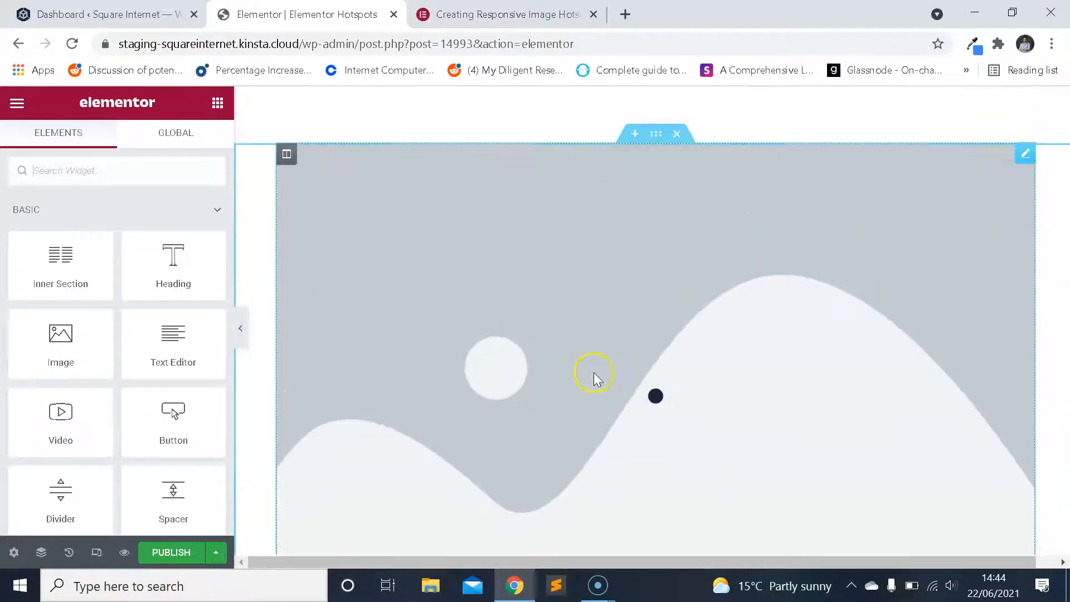
left_click(628, 360)
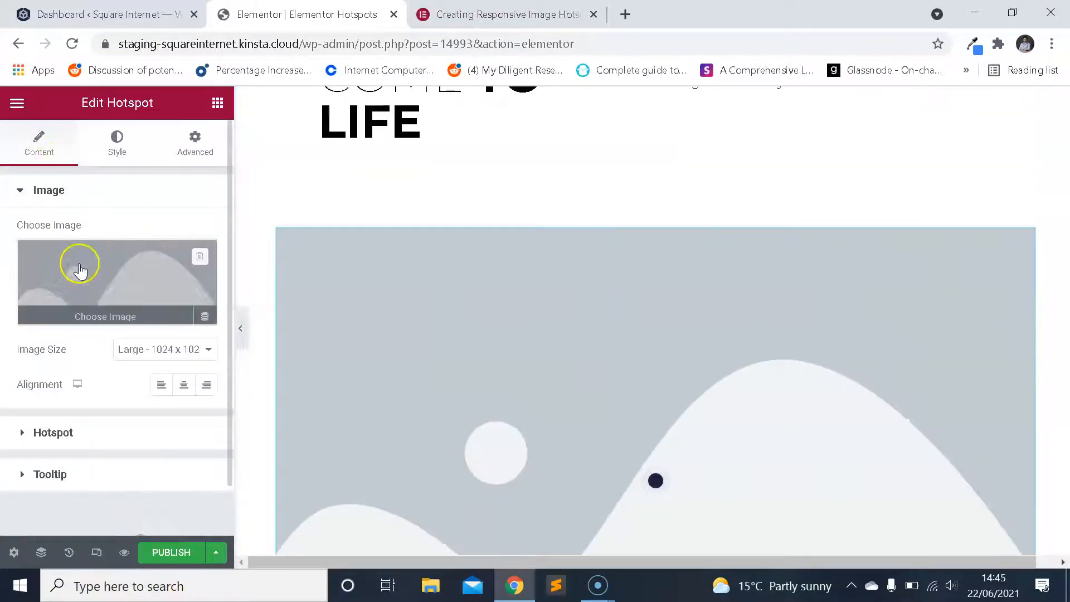
left_click(105, 263)
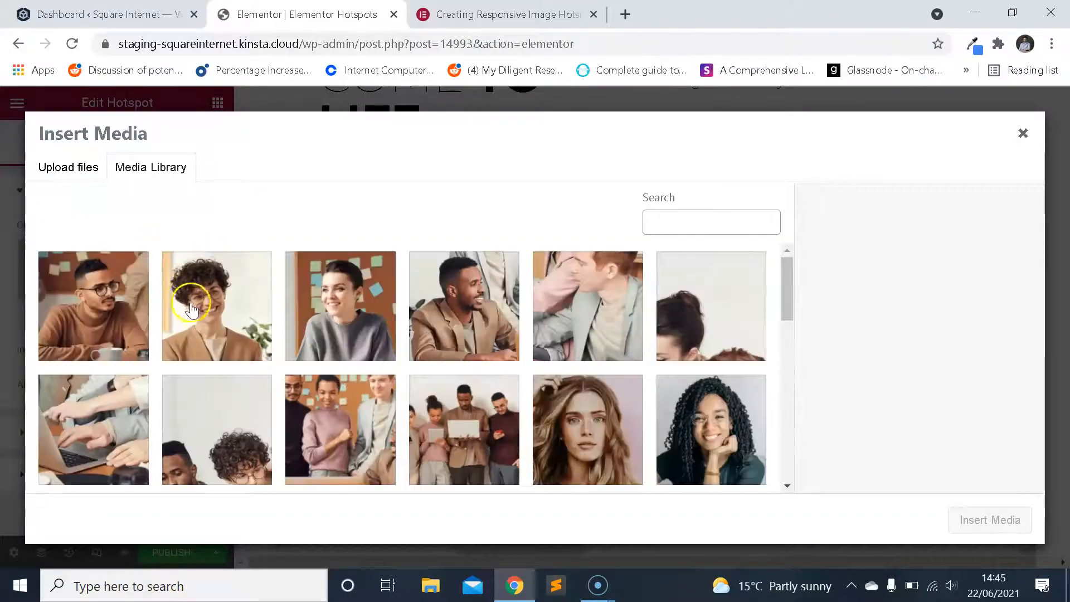
left_click(500, 318)
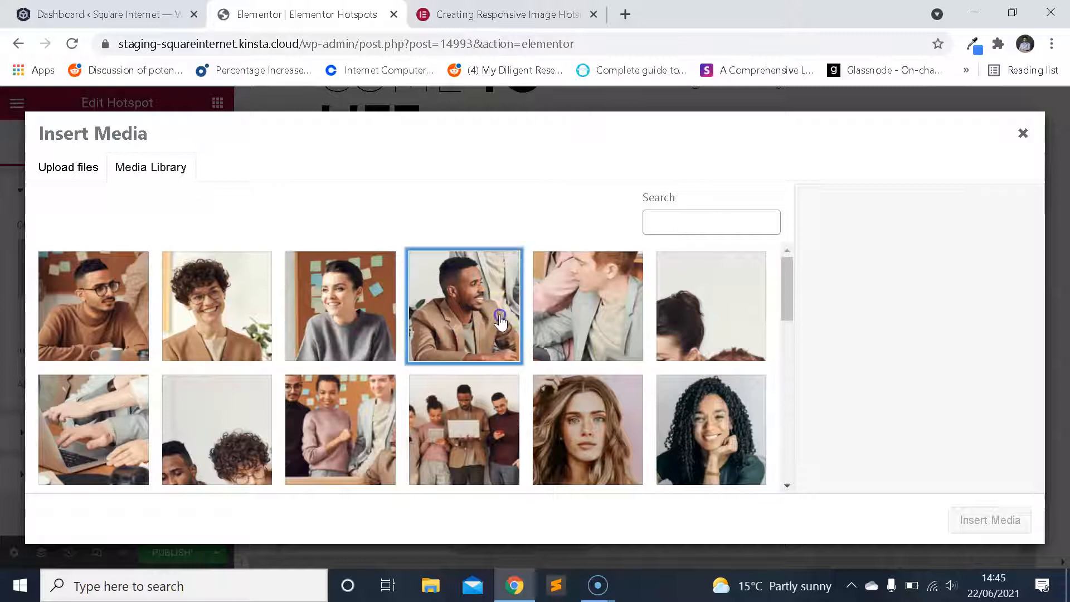
scroll(554, 306, "down", 1)
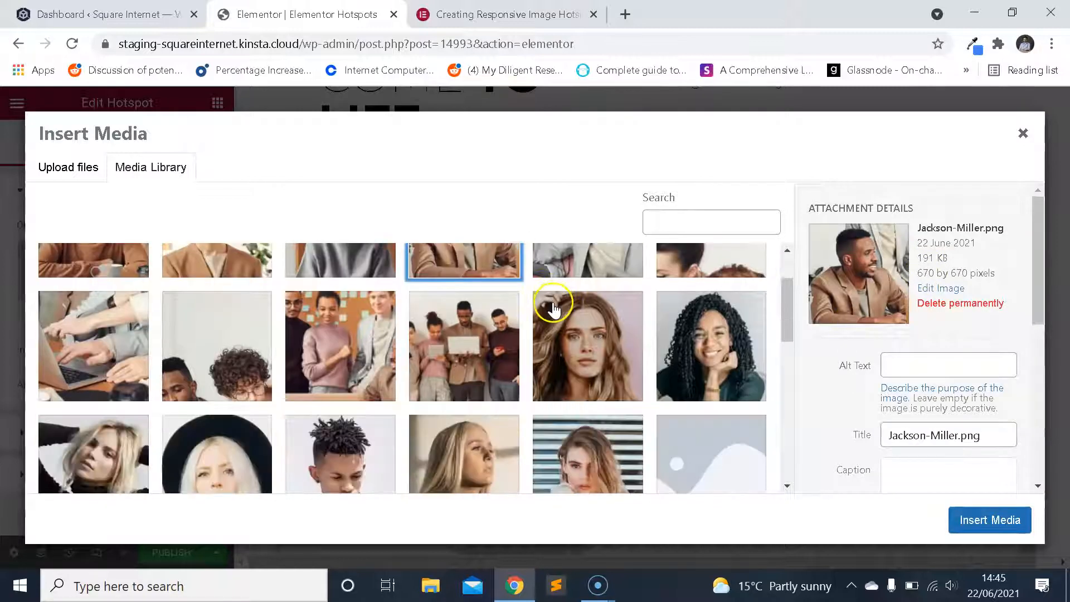
scroll(592, 308, "up", 1)
left_click(592, 308)
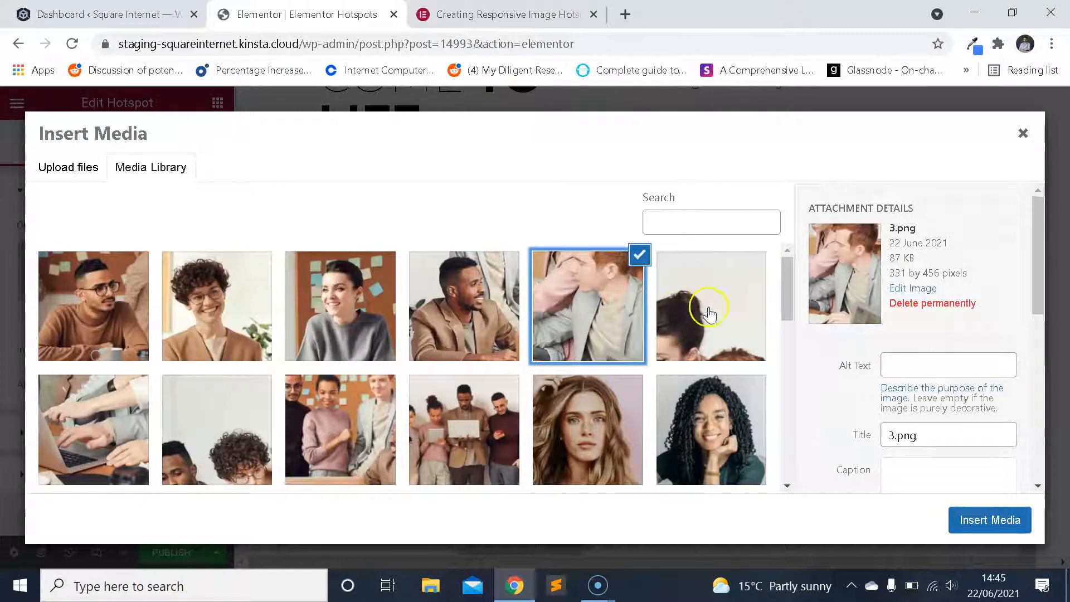
left_click(706, 307)
scroll(579, 379, "down", 1)
scroll(340, 349, "up", 1)
scroll(182, 351, "down", 5)
scroll(334, 356, "up", 5)
left_click(476, 414)
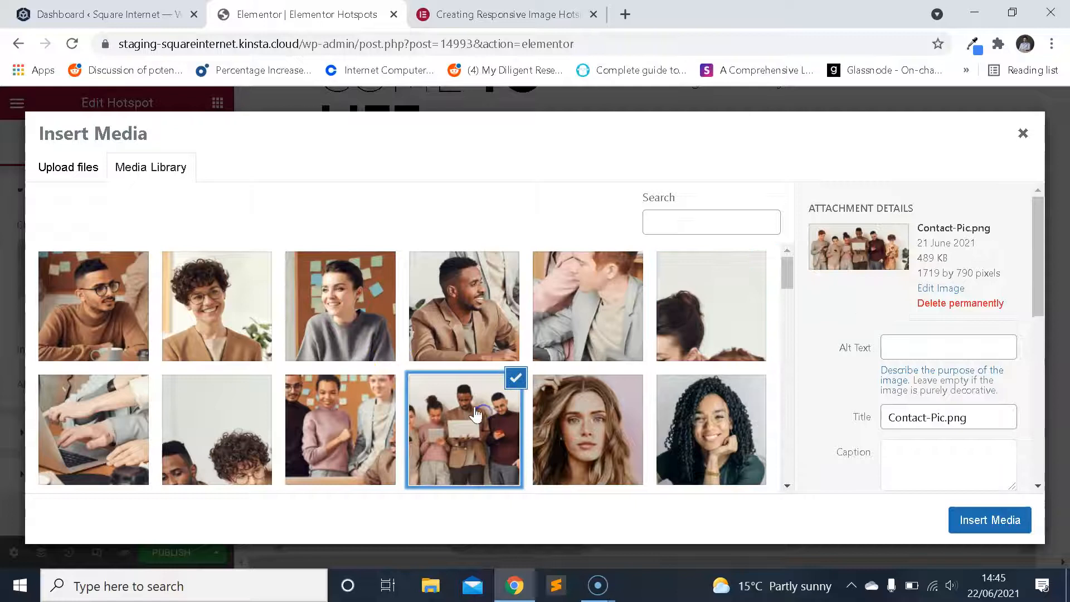
left_click(337, 404)
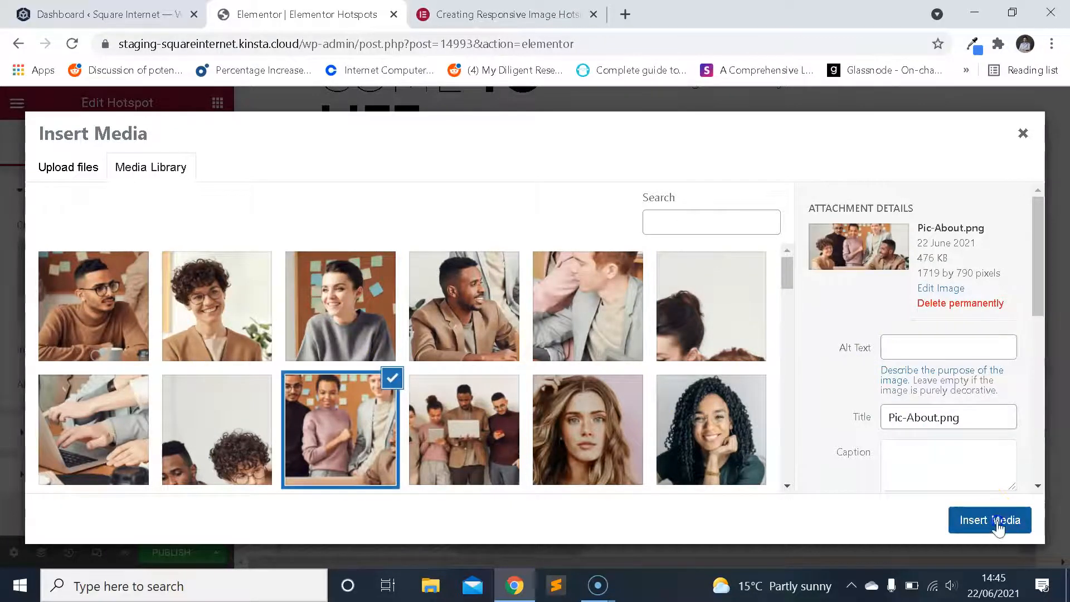
left_click(995, 521)
Set the Hotspot widget's image size to Full.
scroll(649, 337, "down", 2)
scroll(657, 326, "up", 2)
scroll(664, 323, "down", 5)
scroll(677, 339, "down", 2)
scroll(674, 339, "up", 5)
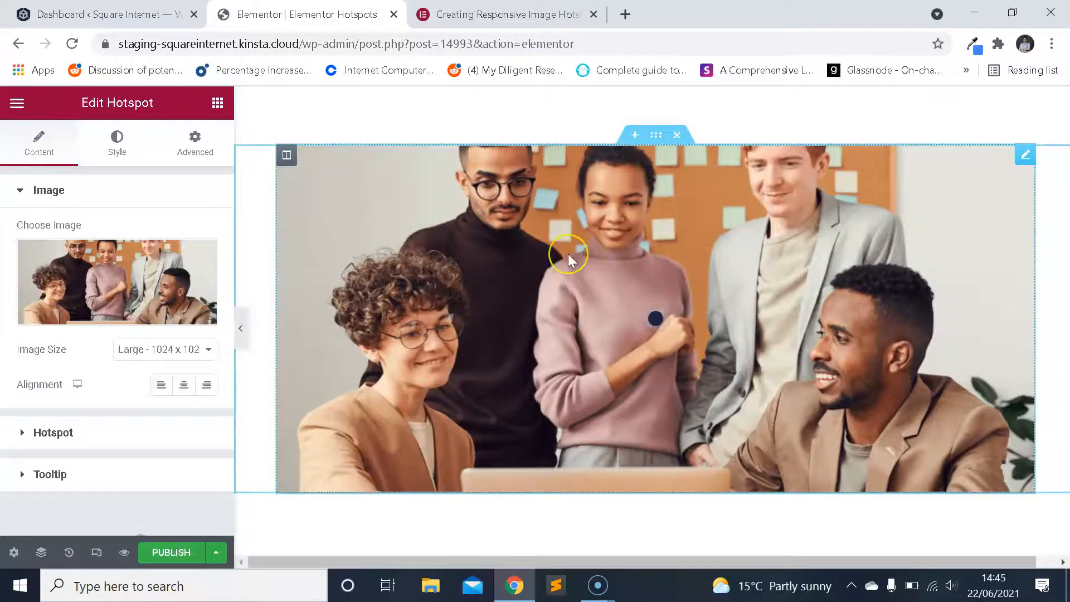
left_click(588, 279)
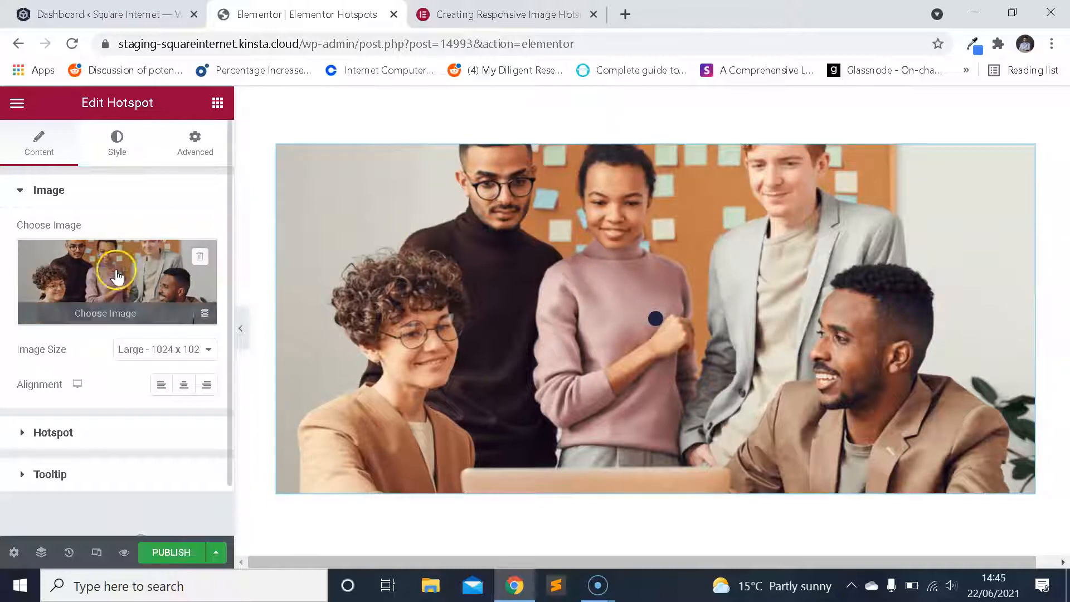
left_click(173, 351)
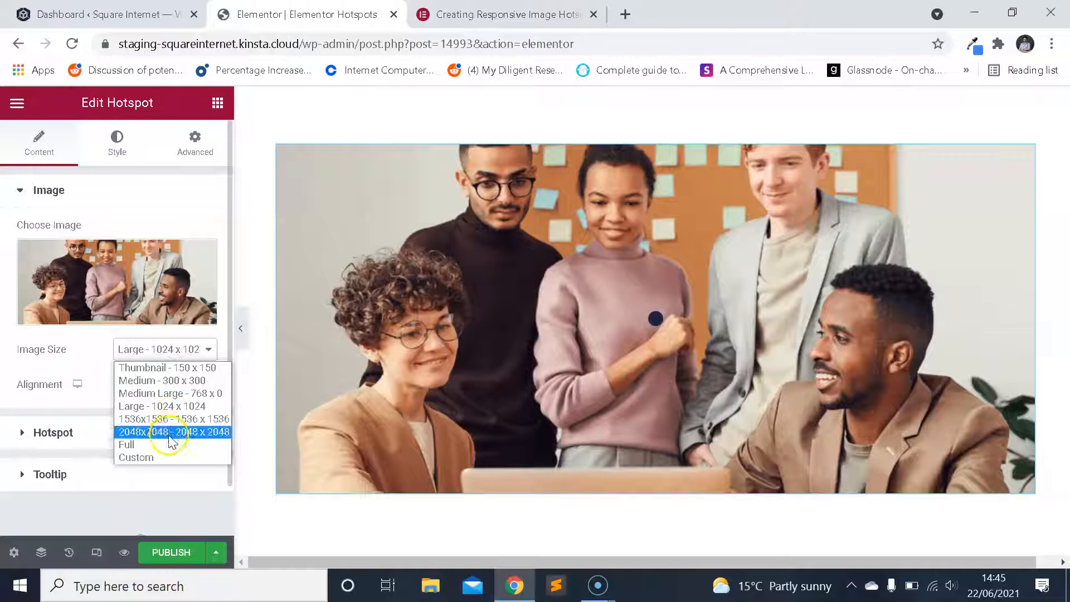
left_click(174, 446)
Try the Thumbnail - 150 x 150 size on the hotspot image, and restore the size to Full.
left_click(171, 353)
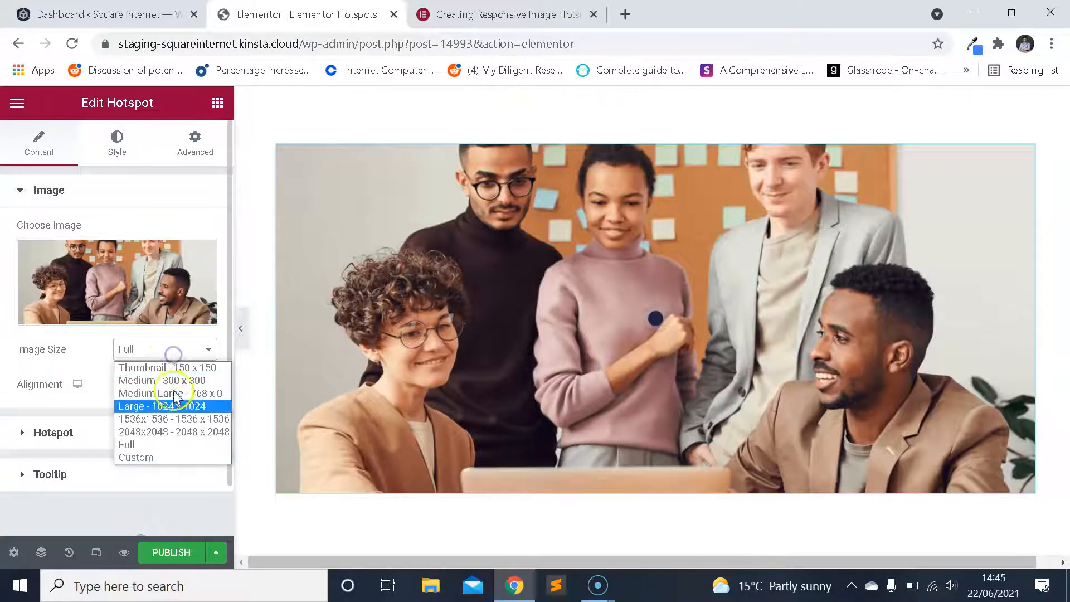
left_click(171, 368)
left_click(184, 350)
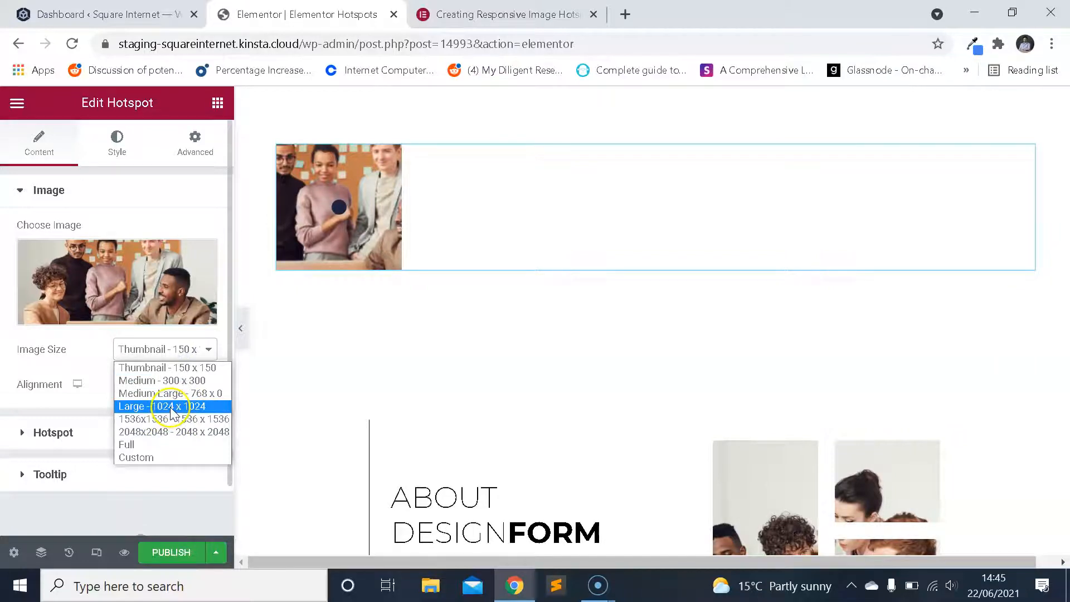
left_click(163, 444)
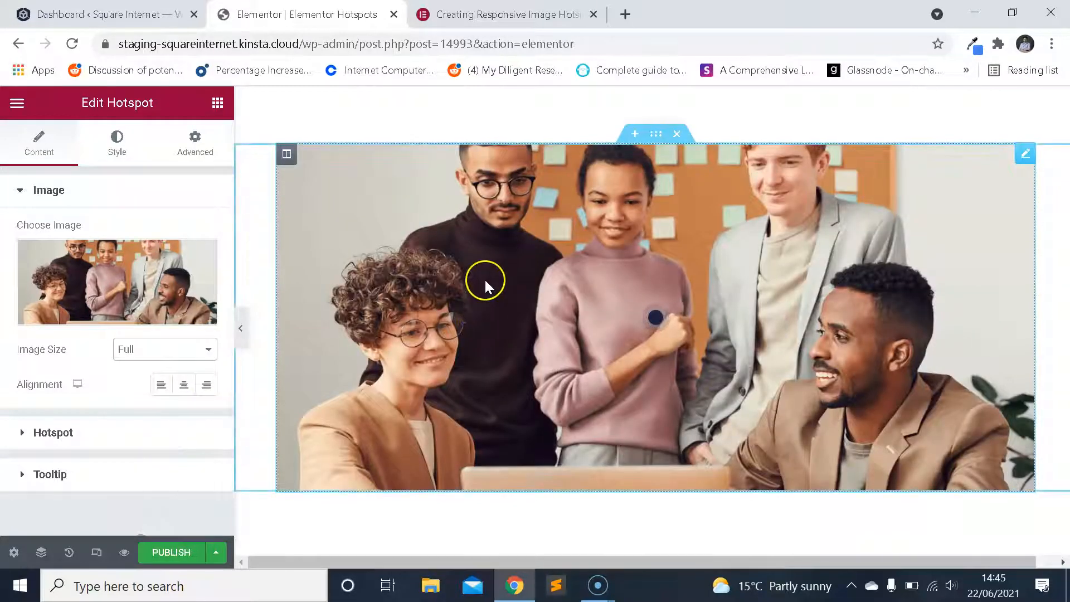
scroll(484, 279, "down", 3)
scroll(506, 286, "up", 1)
scroll(510, 286, "down", 1)
scroll(516, 291, "up", 1)
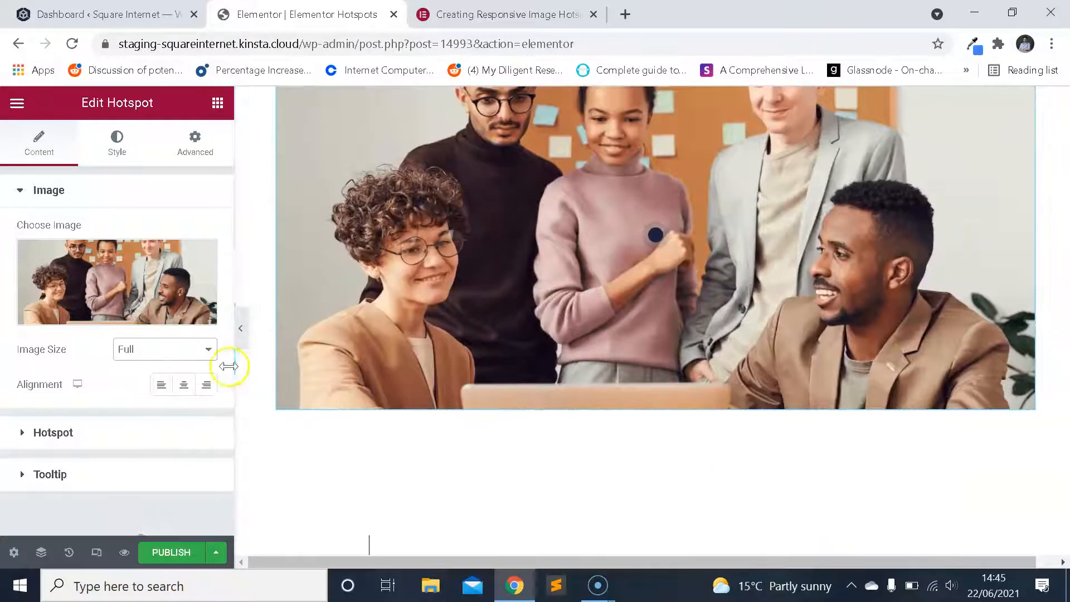
scroll(148, 359, "down", 1)
scroll(111, 312, "up", 1)
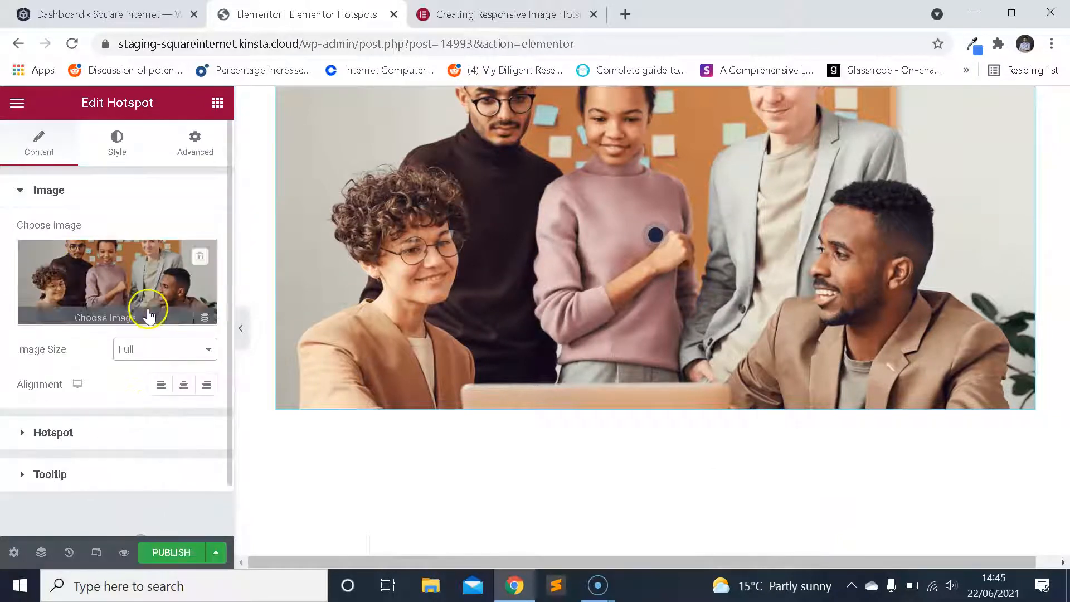
scroll(146, 311, "down", 1)
scroll(123, 269, "up", 1)
scroll(120, 296, "down", 1)
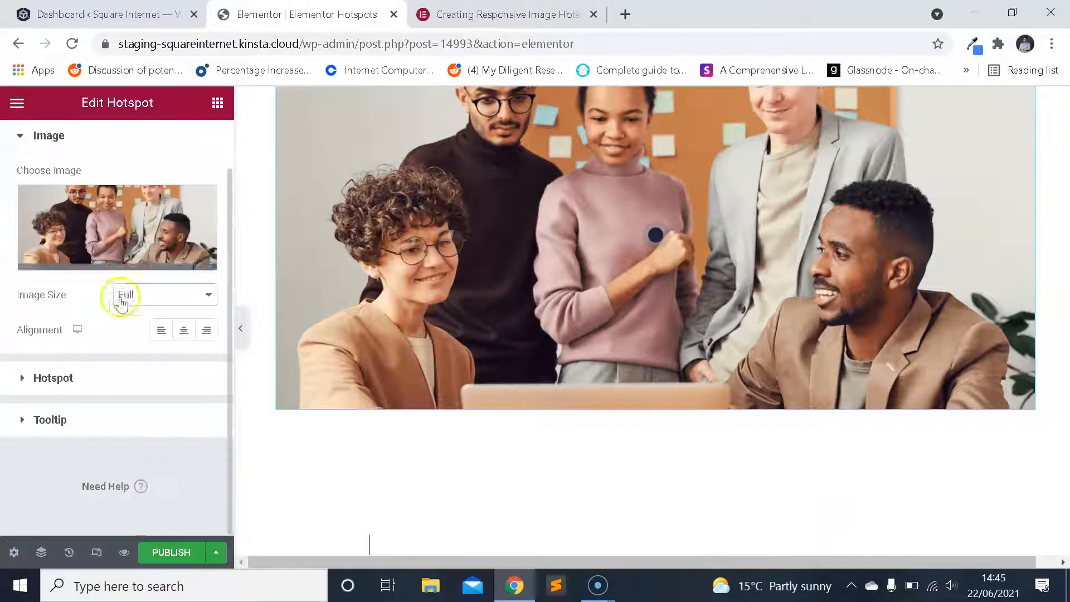
Preview the default hotspot's tooltip on the team photo by opening and closing it.
left_click(656, 234)
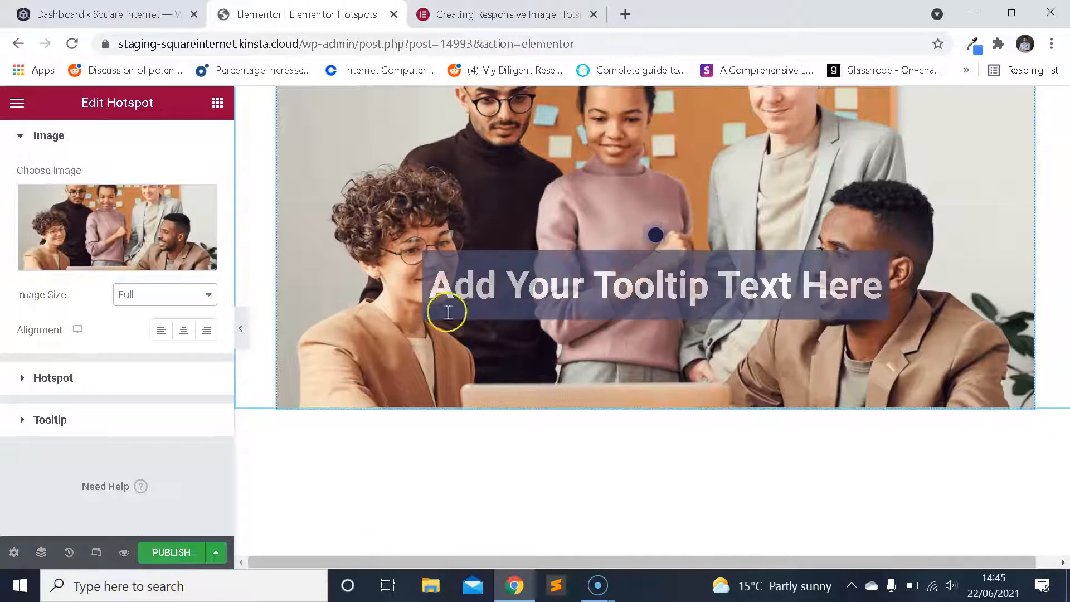
left_click(656, 233)
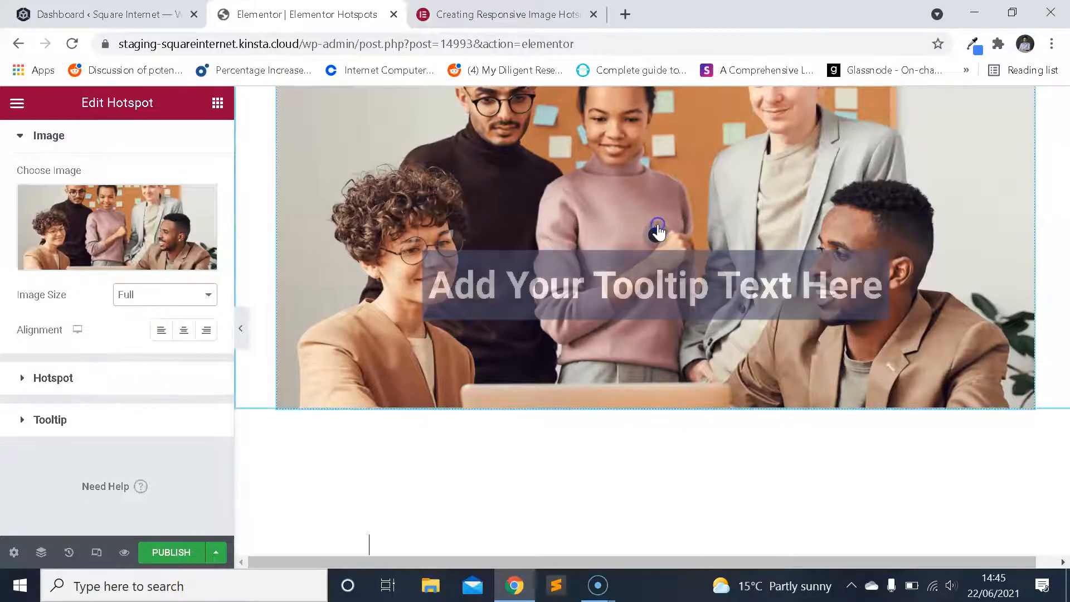
scroll(635, 249, "up", 1)
left_click(656, 319)
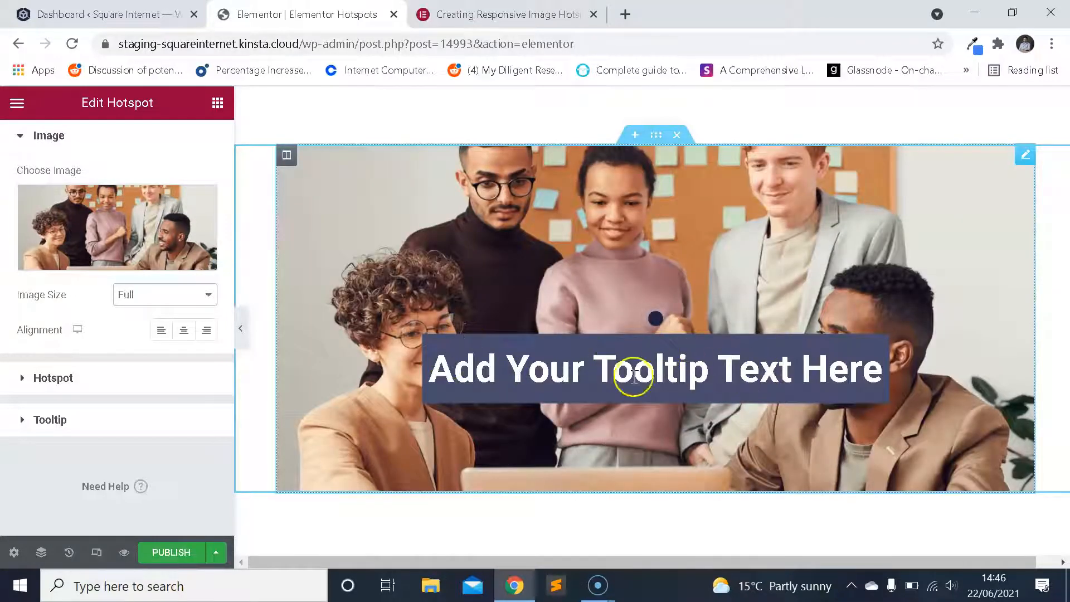
left_click(657, 322)
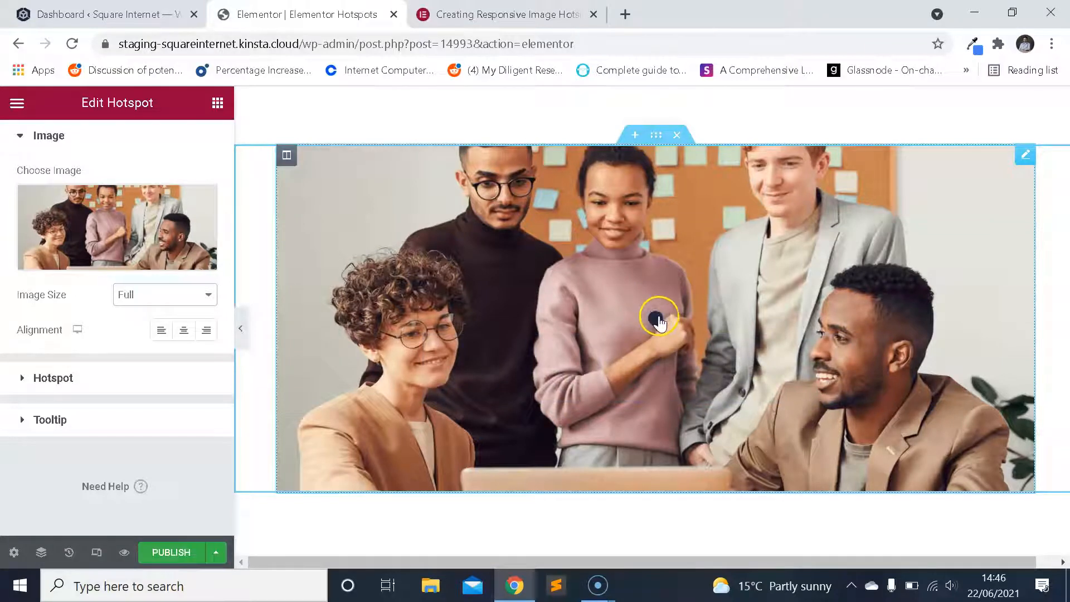
Open hotspot Item #1 and examine its content options, tooltip content and position settings.
left_click(143, 377)
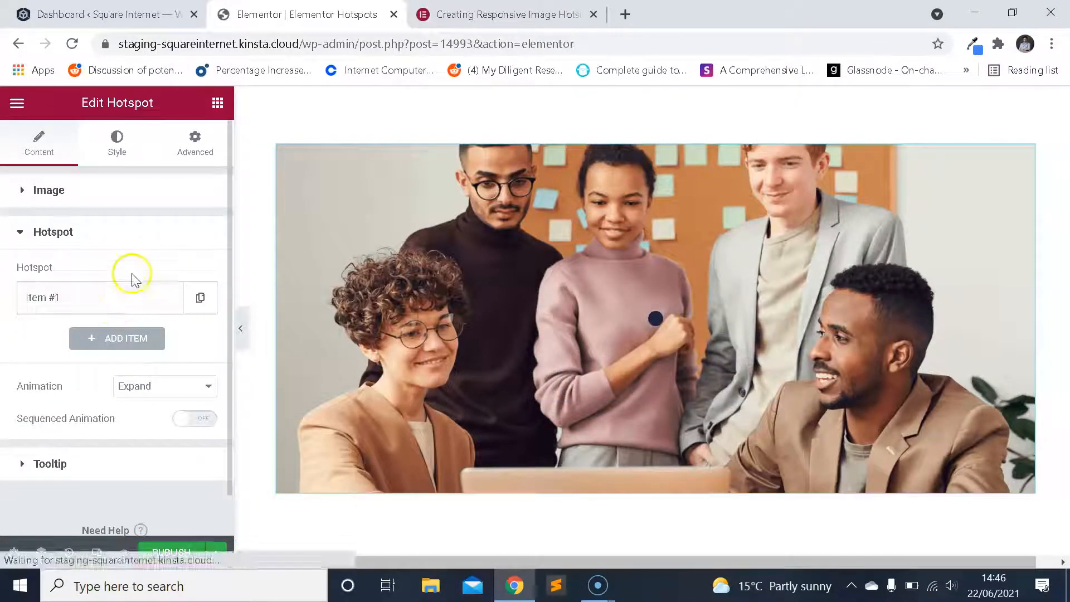
left_click(119, 301)
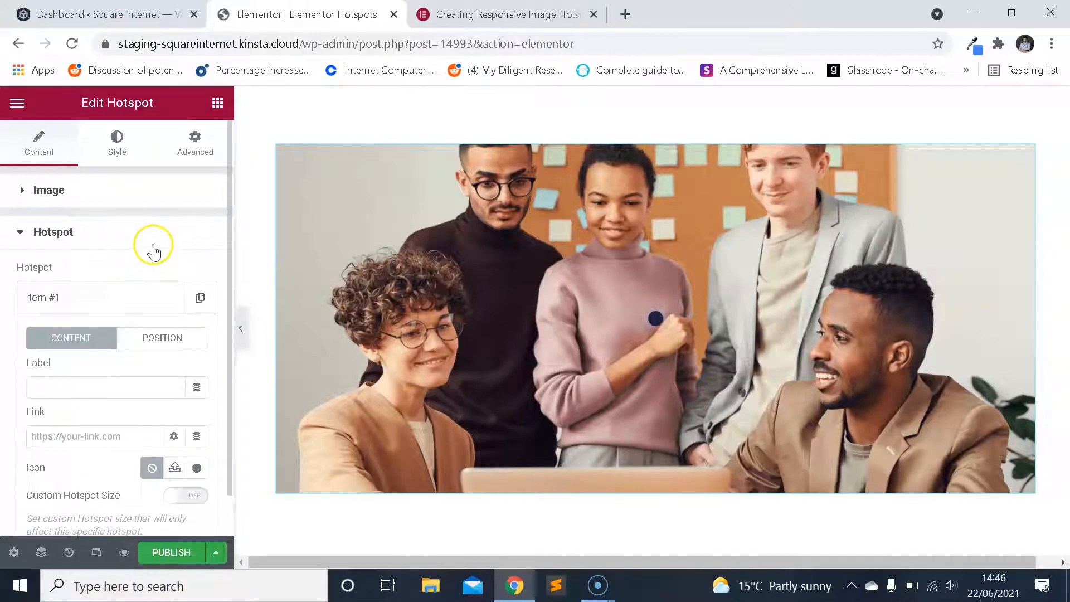
scroll(154, 248, "down", 2)
scroll(149, 251, "down", 2)
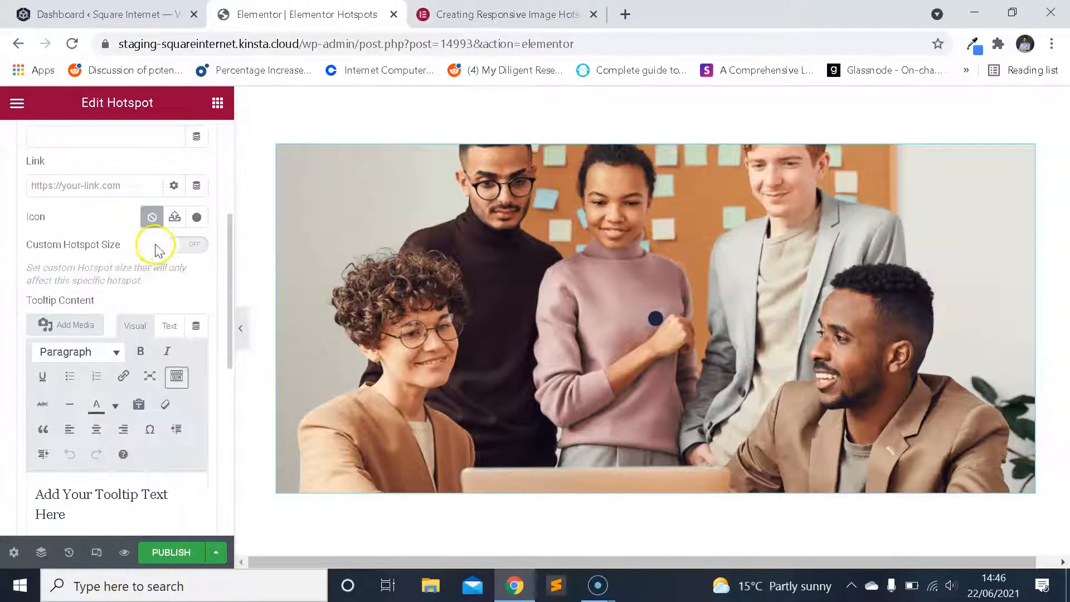
scroll(154, 248, "down", 2)
scroll(146, 273, "up", 4)
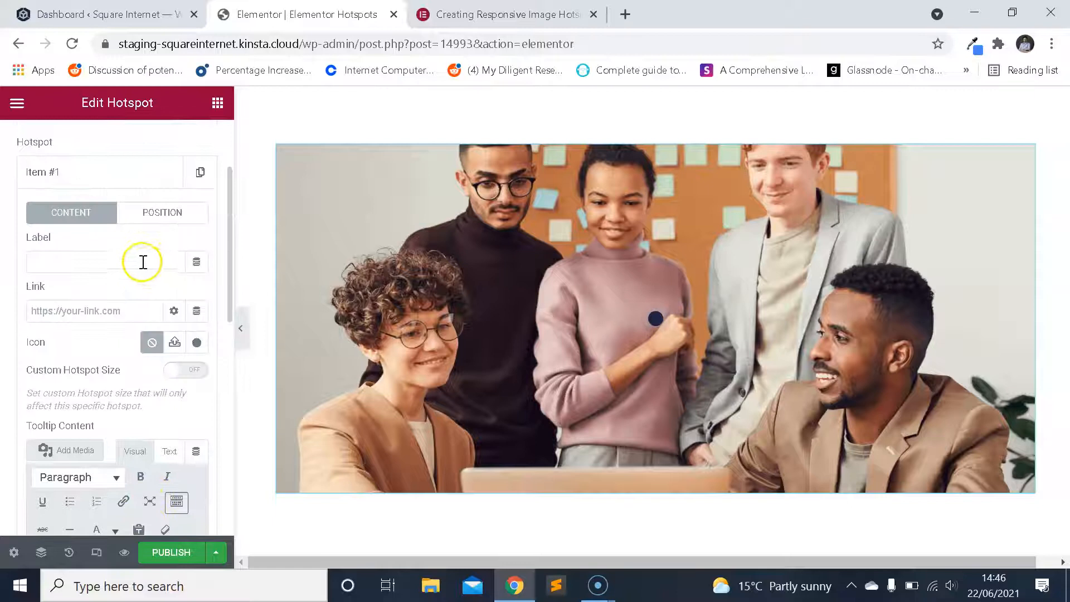
scroll(143, 257, "up", 2)
scroll(90, 285, "down", 2)
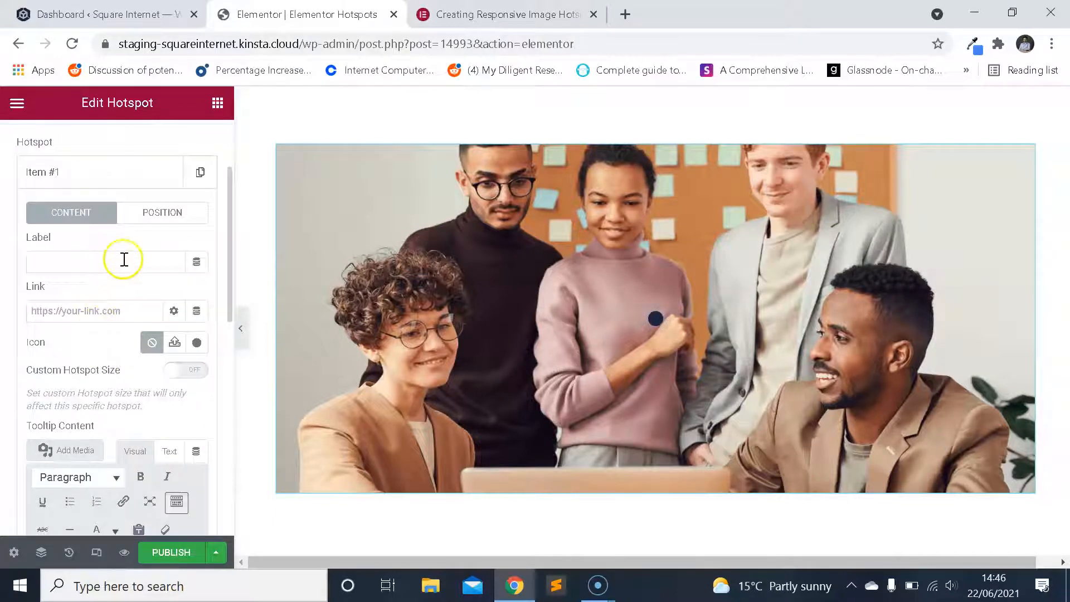
left_click(156, 223)
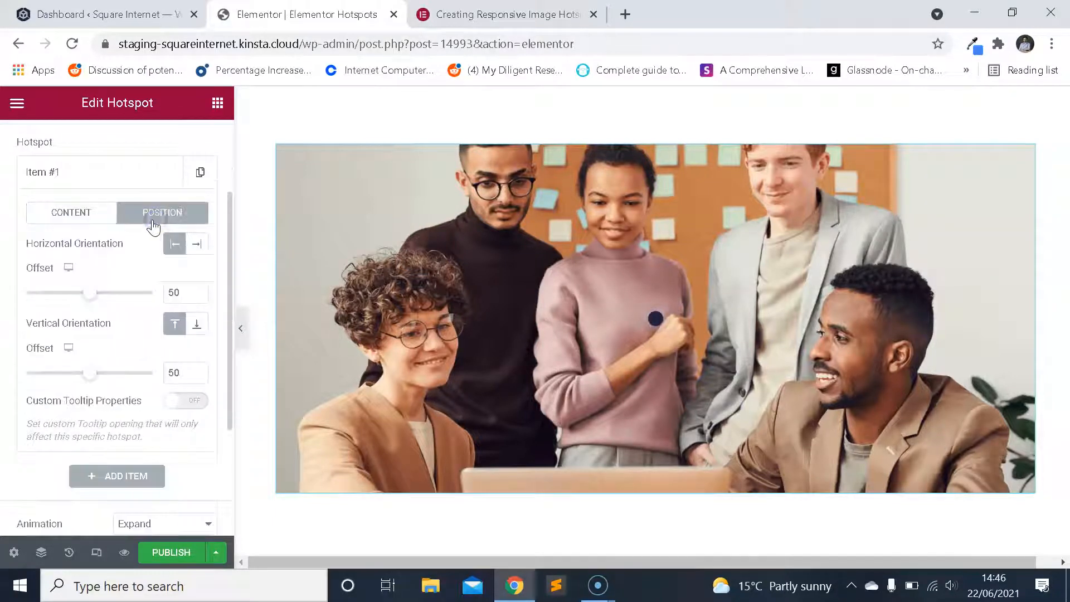
left_click(106, 214)
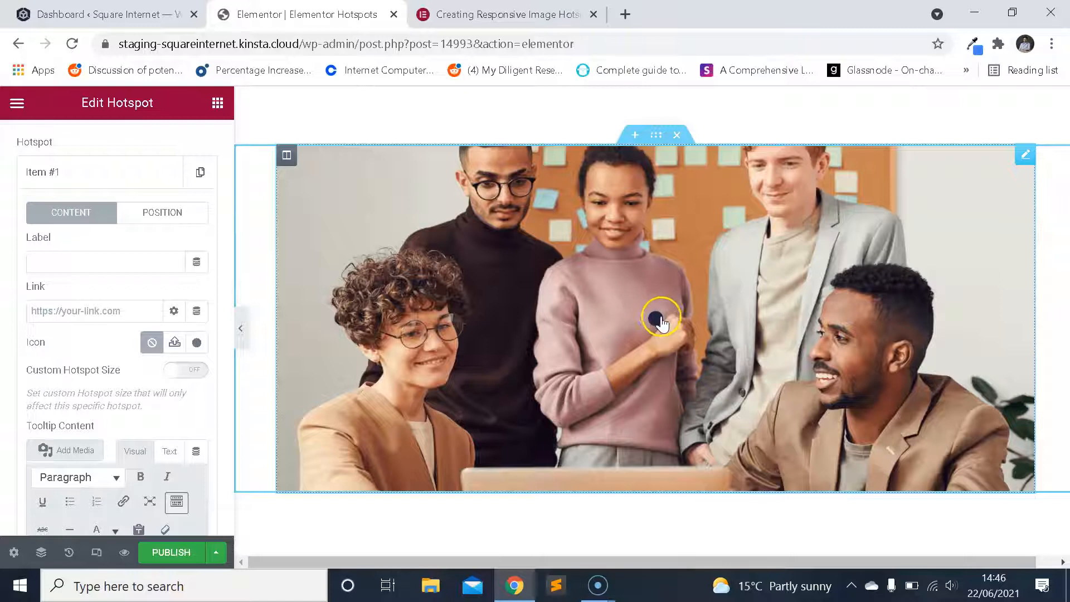
Give hotspot Item #1 the outlined speech-bubble comment icon from the Icon Library.
left_click(197, 343)
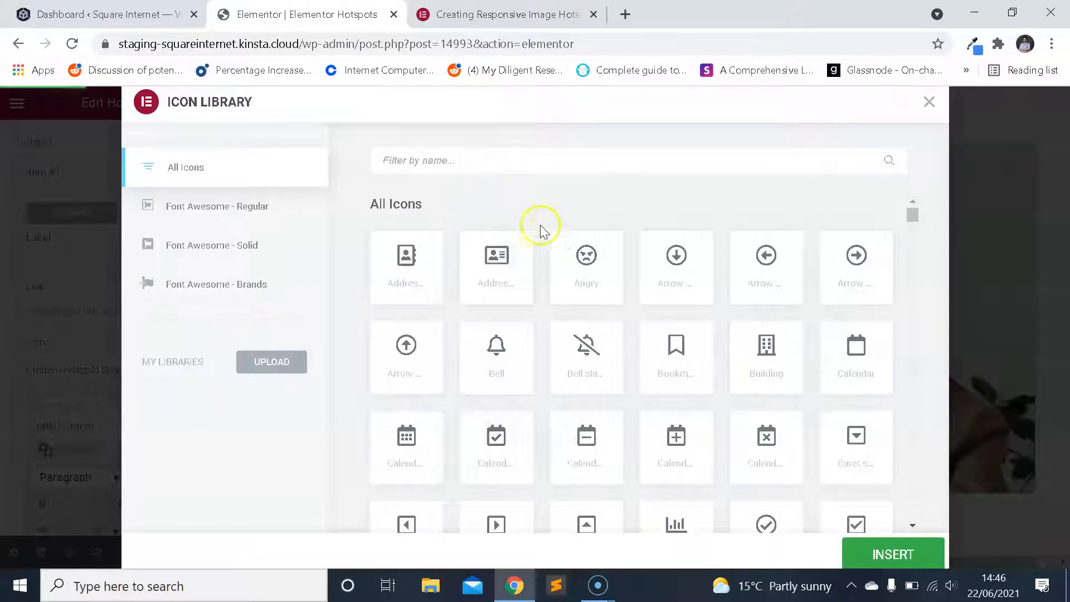
scroll(558, 240, "down", 5)
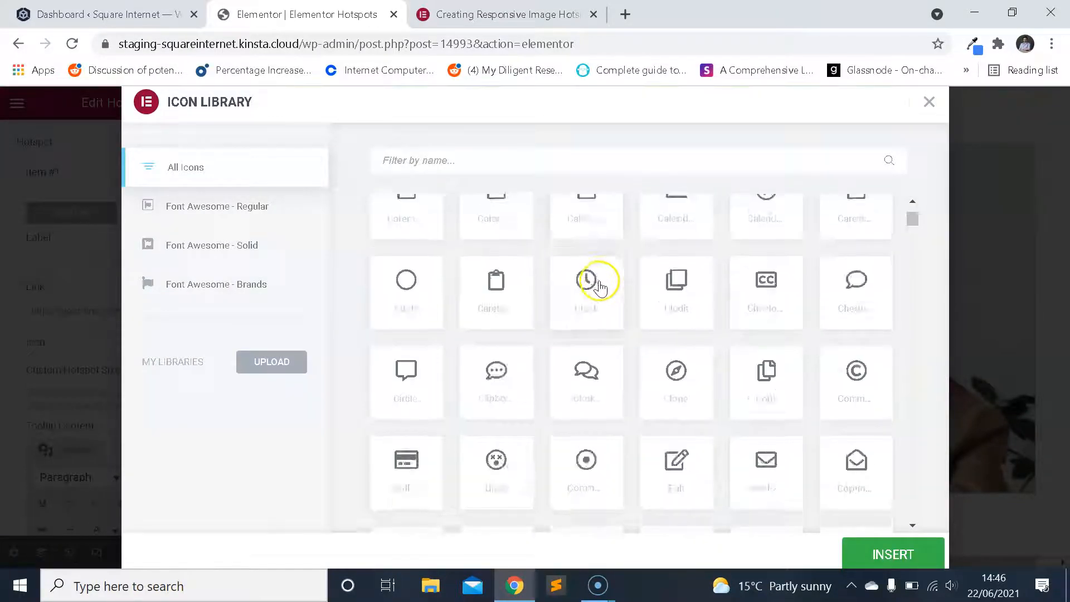
scroll(599, 287, "down", 5)
scroll(617, 296, "up", 8)
scroll(629, 297, "down", 1)
scroll(629, 296, "up", 1)
scroll(629, 297, "down", 1)
left_click(842, 435)
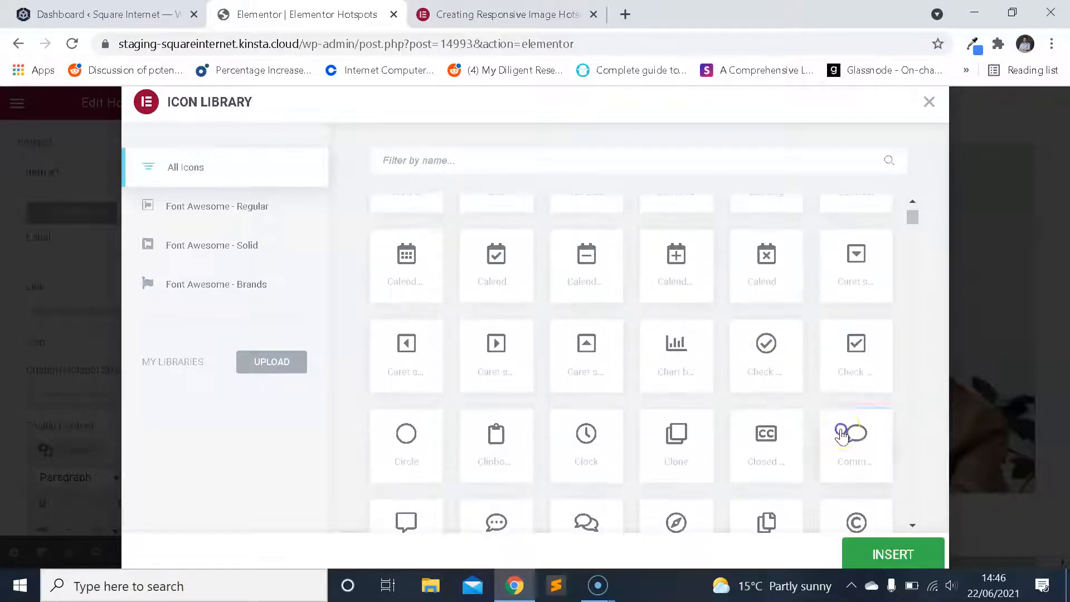
left_click(906, 554)
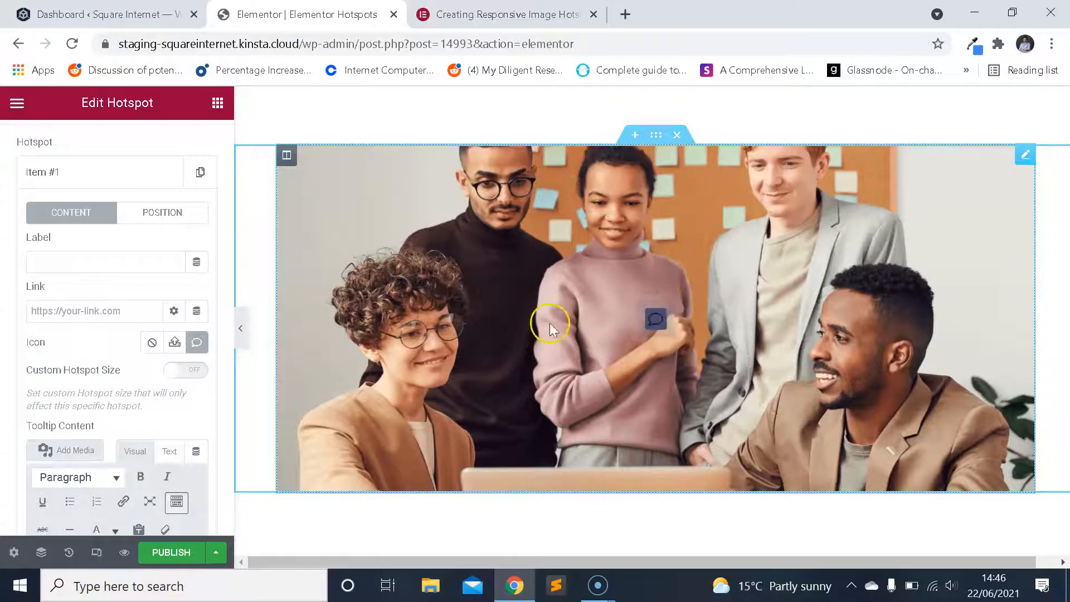
Replace hotspot Item #1's icon with the outlined Circle icon from the Icon Library and check it on the photo.
left_click(197, 342)
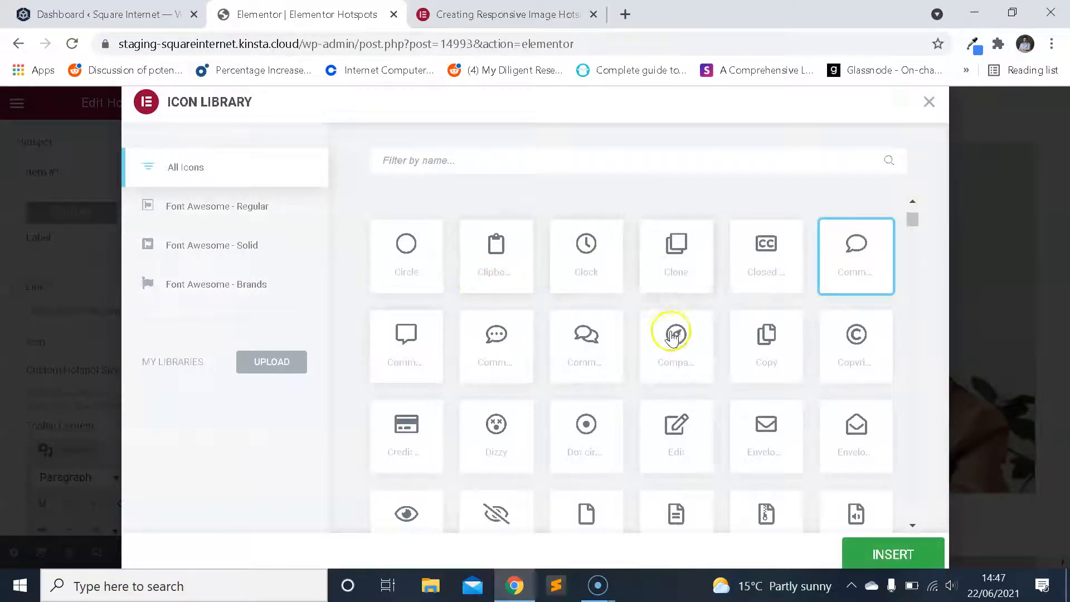
scroll(669, 335, "down", 5)
scroll(658, 329, "up", 6)
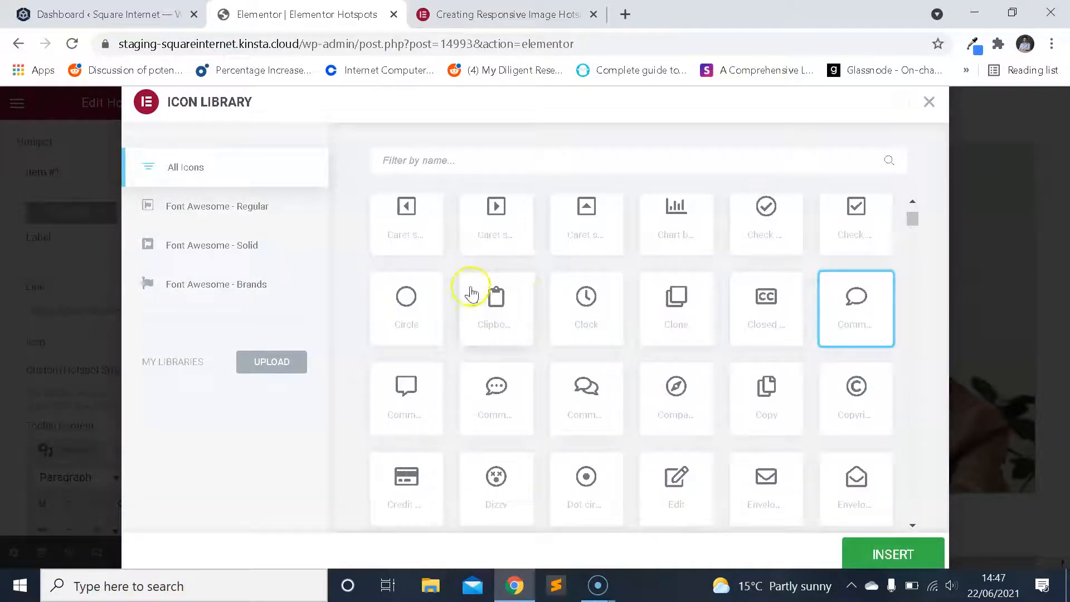
scroll(591, 226, "up", 3)
scroll(507, 268, "up", 3)
scroll(440, 373, "down", 5)
left_click(419, 381)
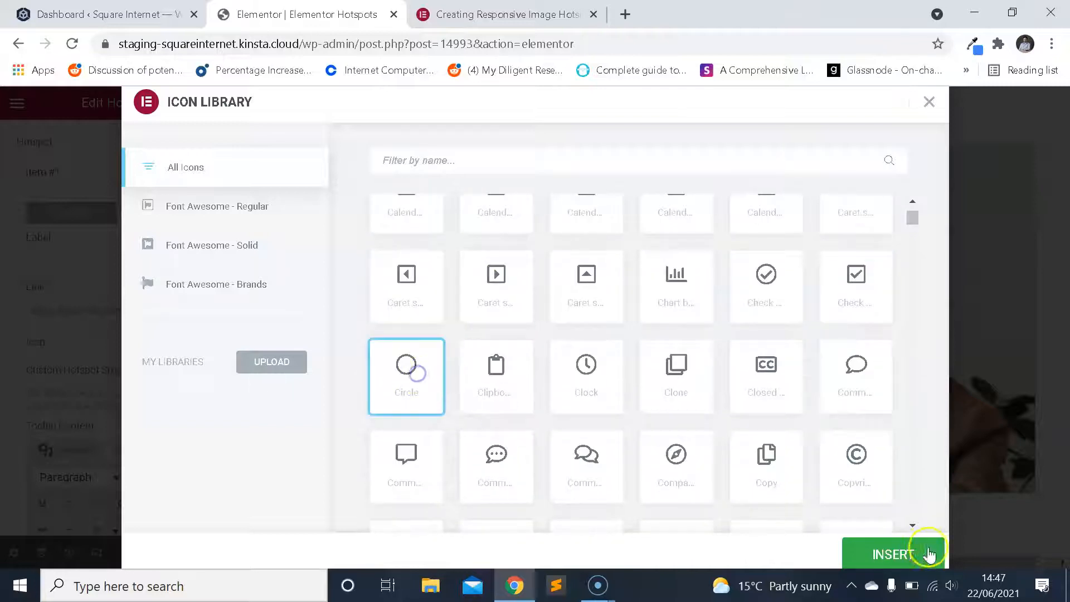
left_click(912, 552)
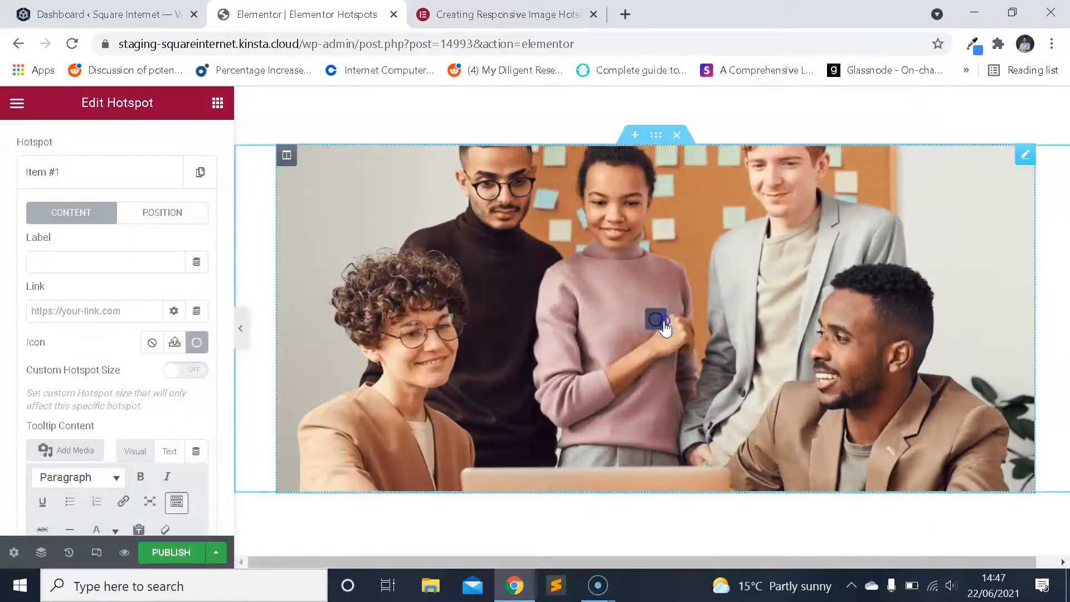
left_click(659, 321)
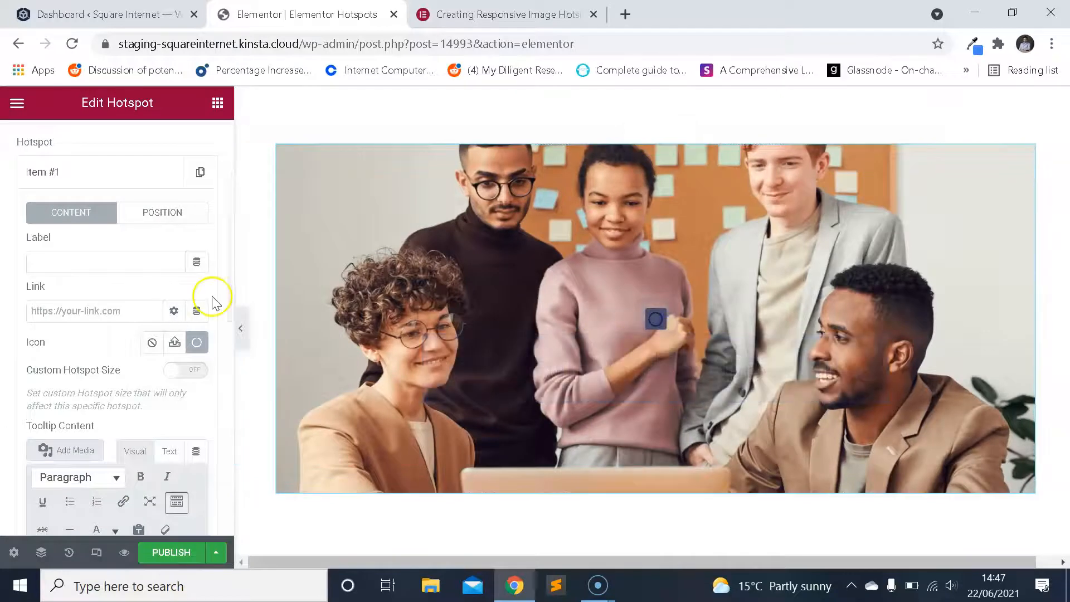
Examine hotspot Item #1's link field, tooltip content editor and the hotspot animation settings.
scroll(160, 295, "down", 3)
left_click(24, 567)
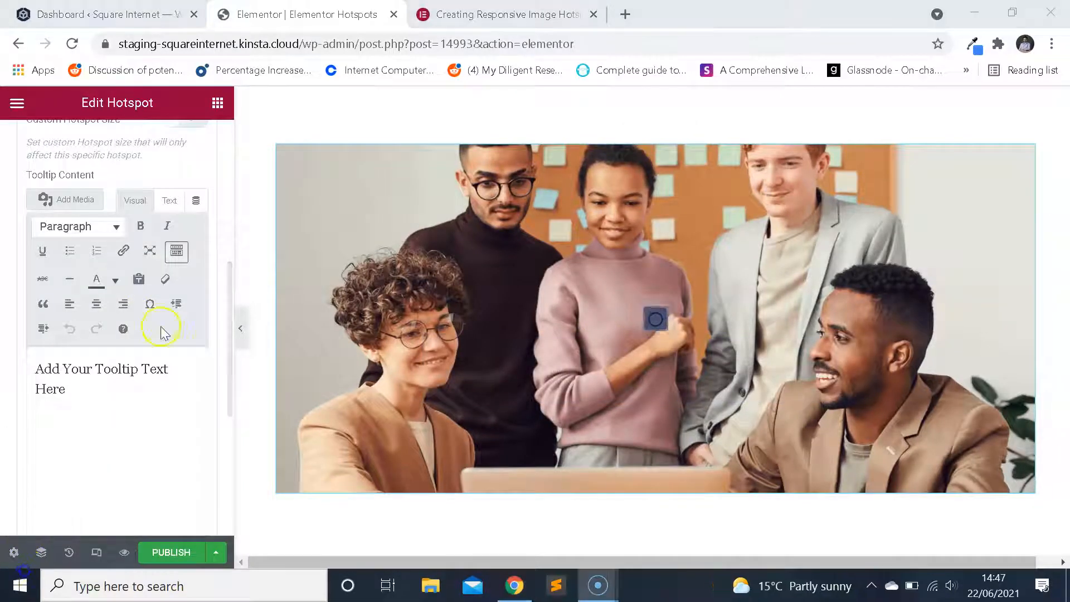
scroll(167, 330, "up", 3)
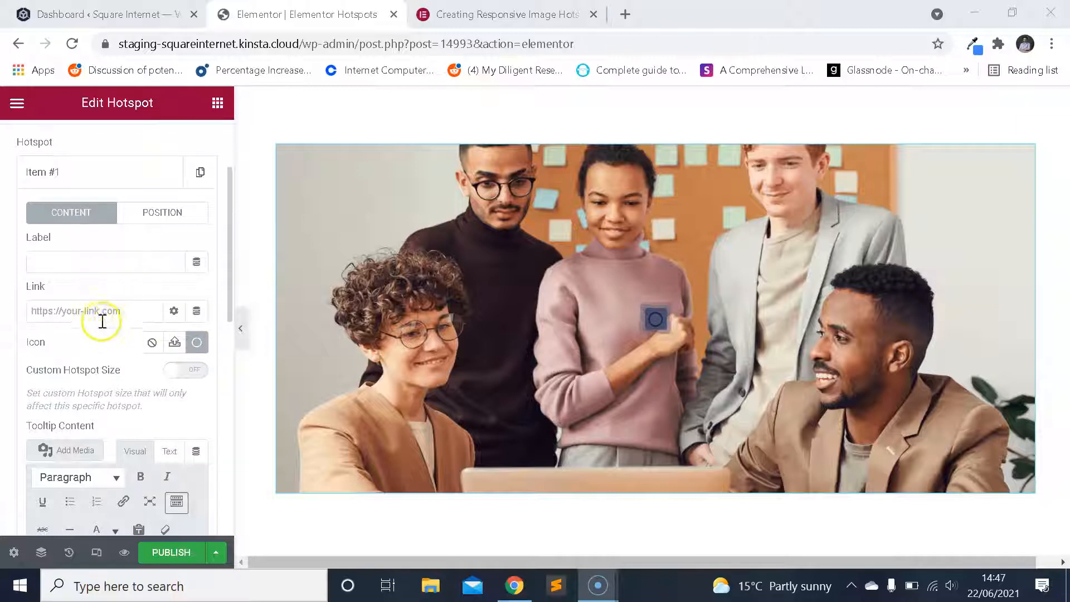
left_click(83, 310)
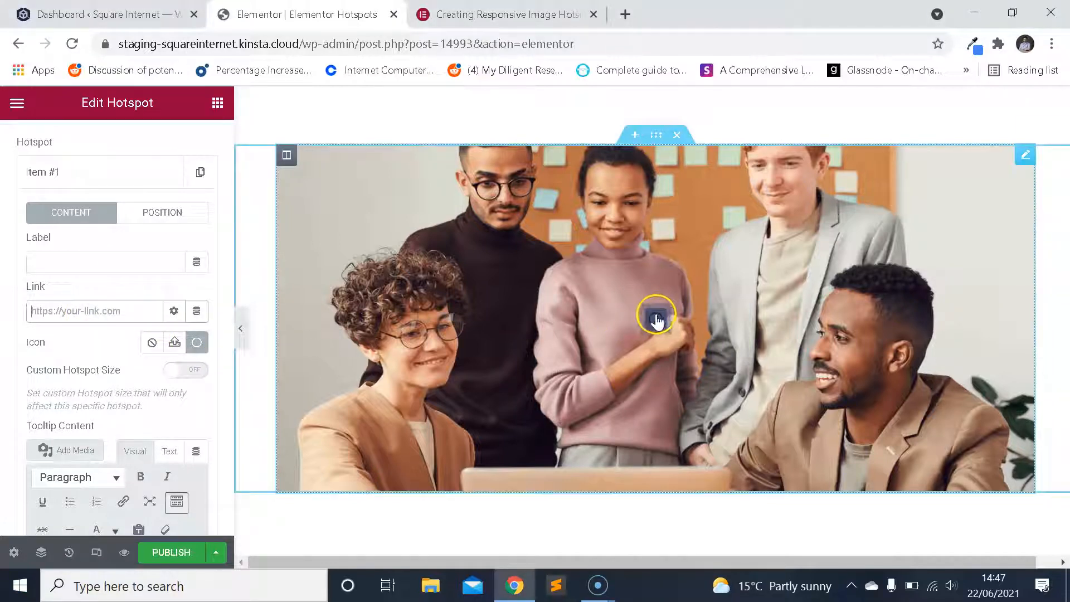
left_click(109, 305)
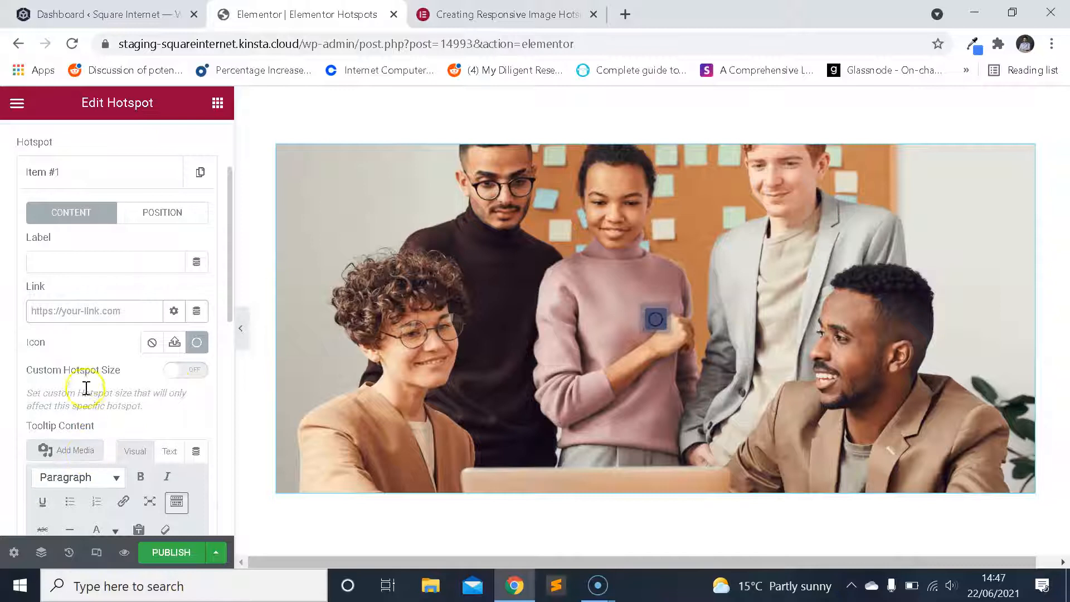
scroll(96, 377, "down", 5)
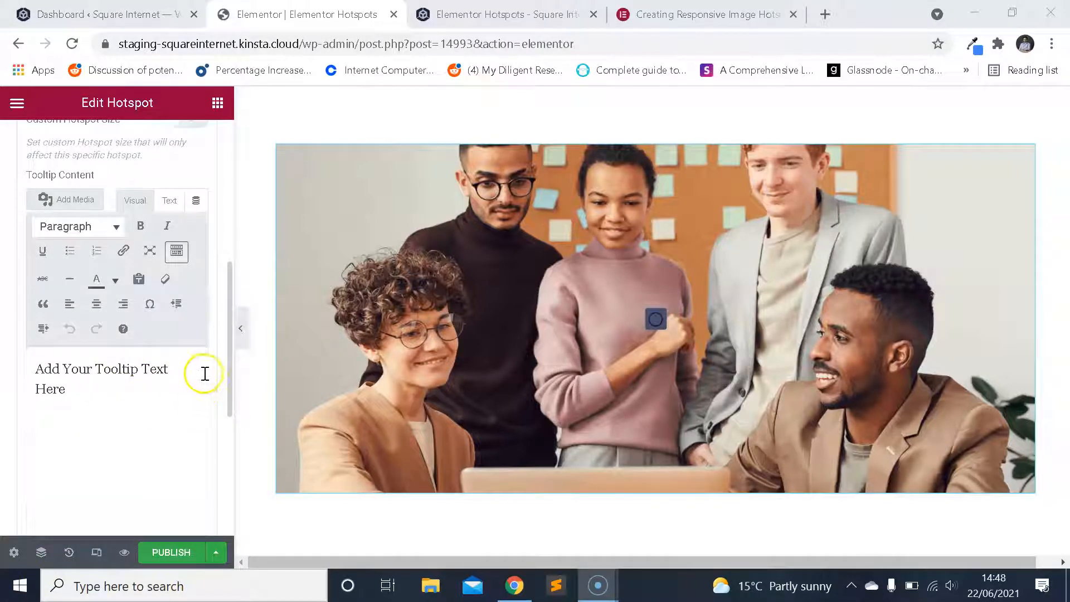
left_click_drag(232, 322, 222, 282)
scroll(215, 275, "down", 6)
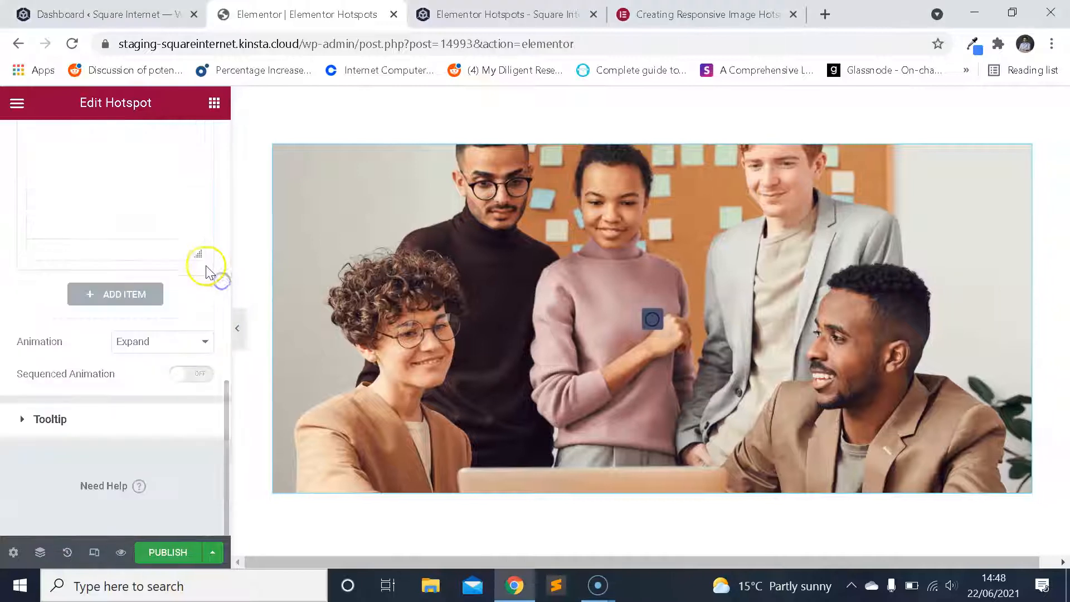
scroll(207, 272, "up", 5)
scroll(200, 318, "up", 8)
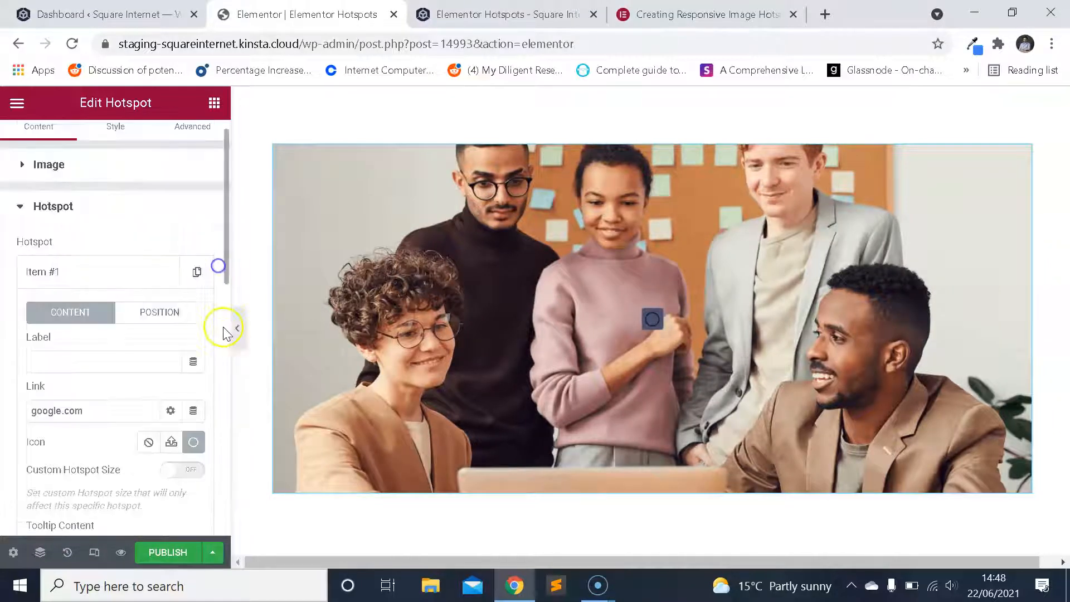
Set hotspot Item #1's link to google.com.
scroll(133, 287, "down", 3)
left_click(106, 277)
left_click_drag(112, 293, 24, 284)
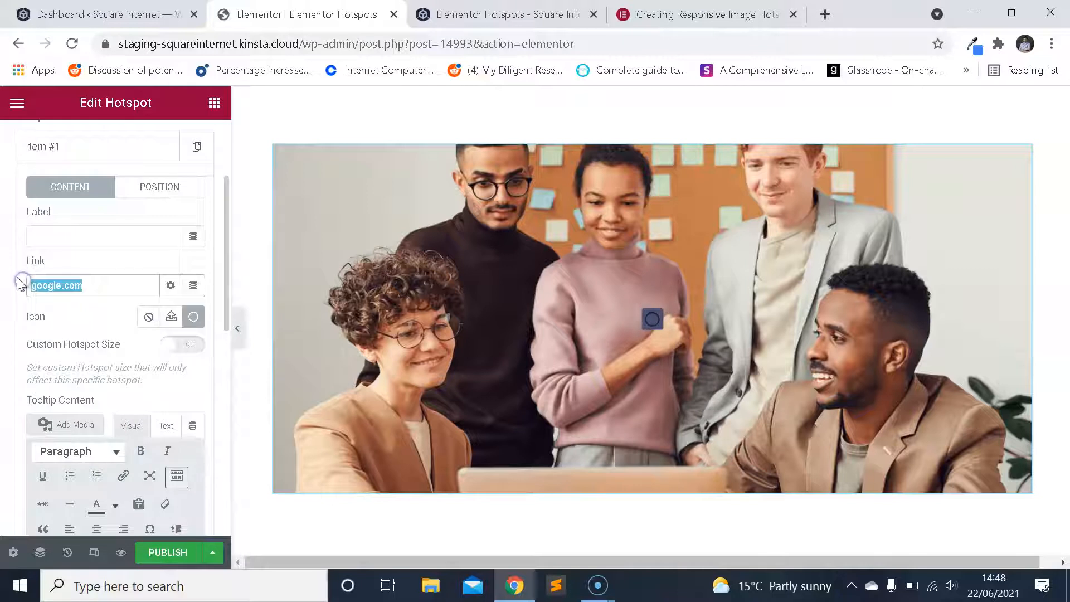
type("google")
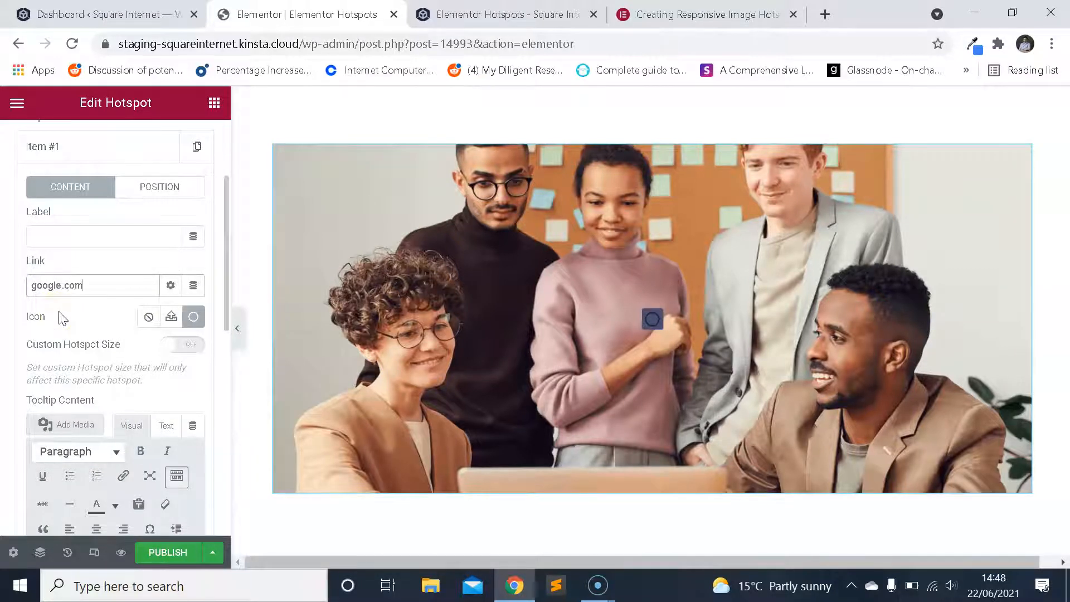
Test the hotspot's link on the page preview, and return from the linked page to the preview.
left_click(500, 16)
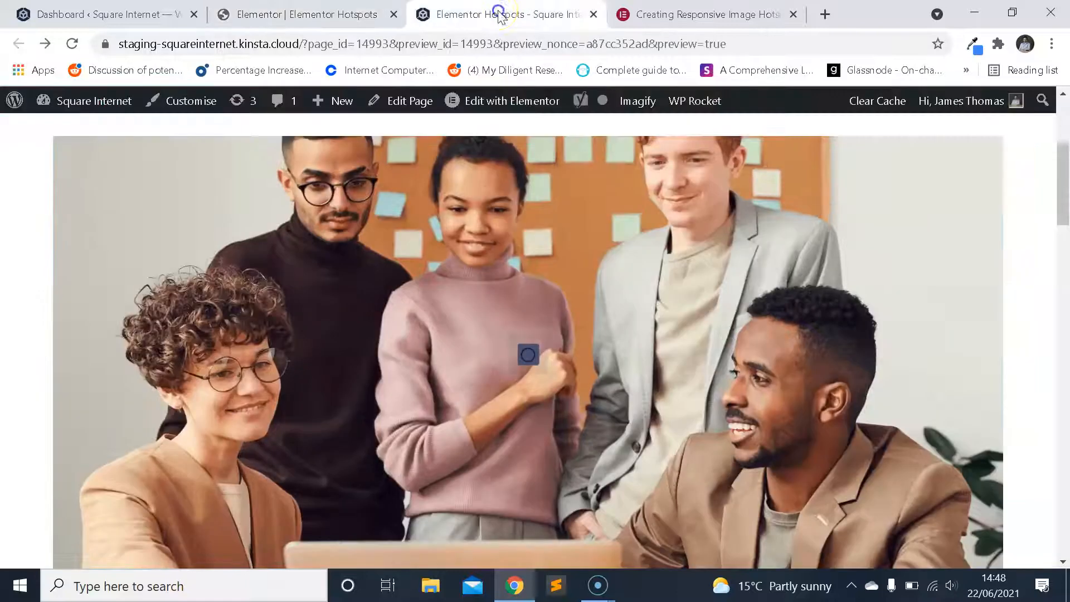
scroll(475, 234, "down", 3)
scroll(491, 261, "up", 1)
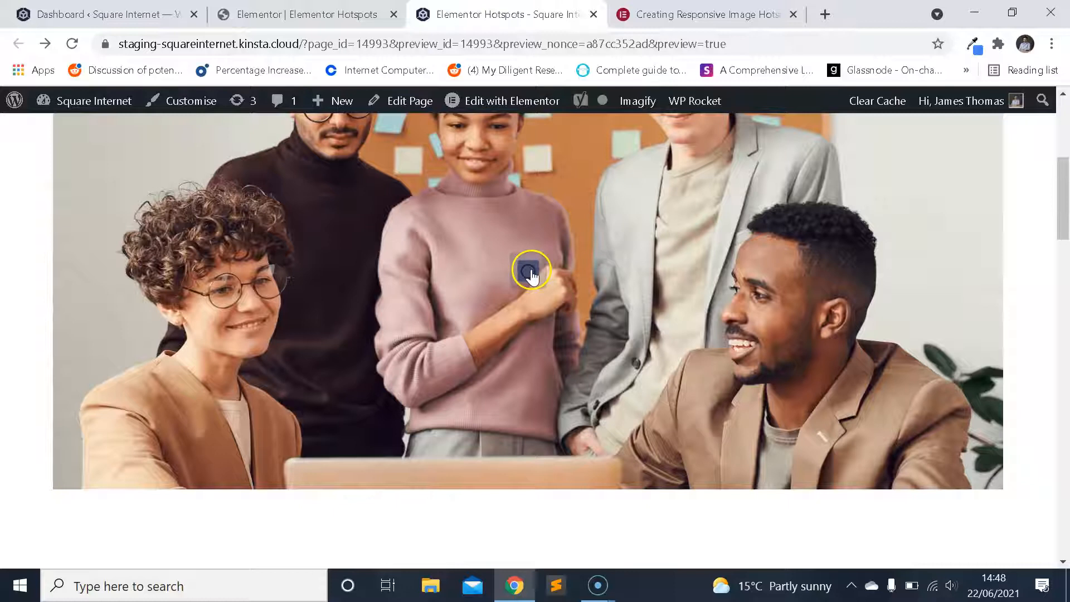
left_click(533, 273)
left_click(17, 44)
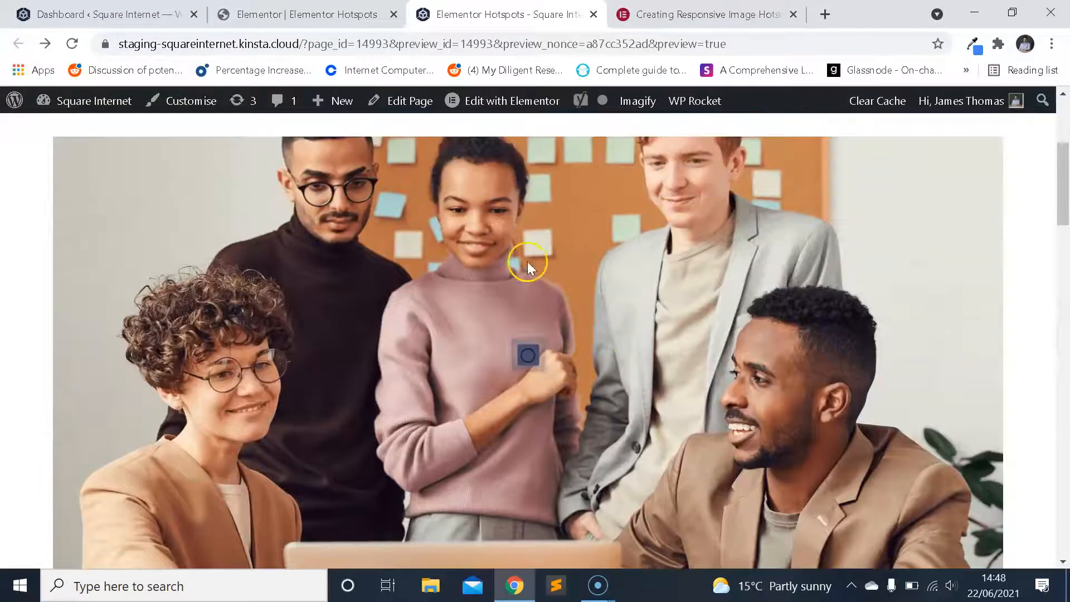
Go back to the Elementor editor and clear the link of hotspot Item #1.
left_click(304, 15)
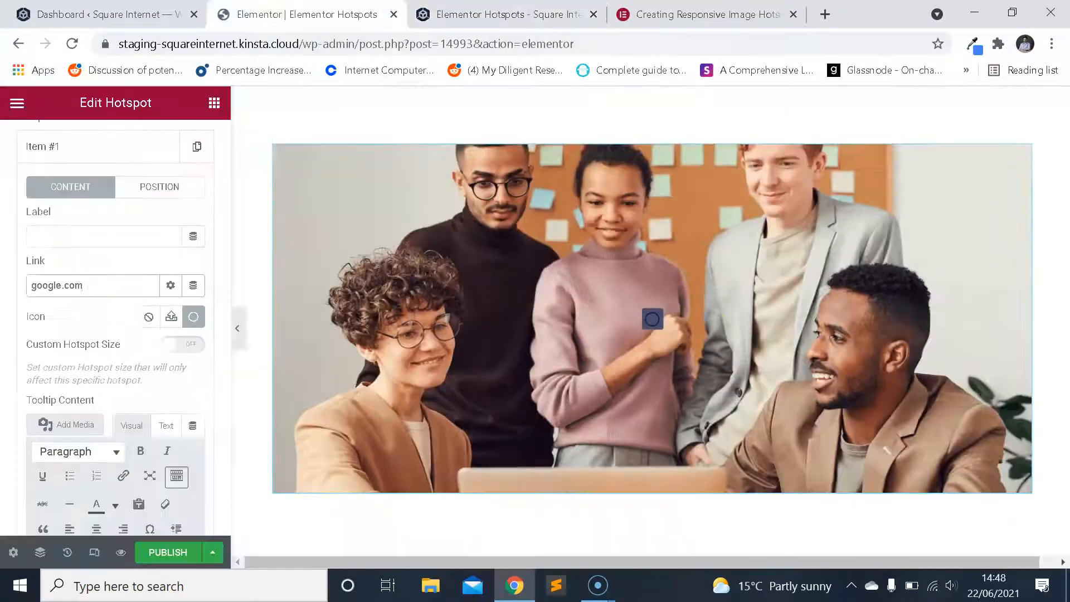
left_click_drag(103, 283, 29, 285)
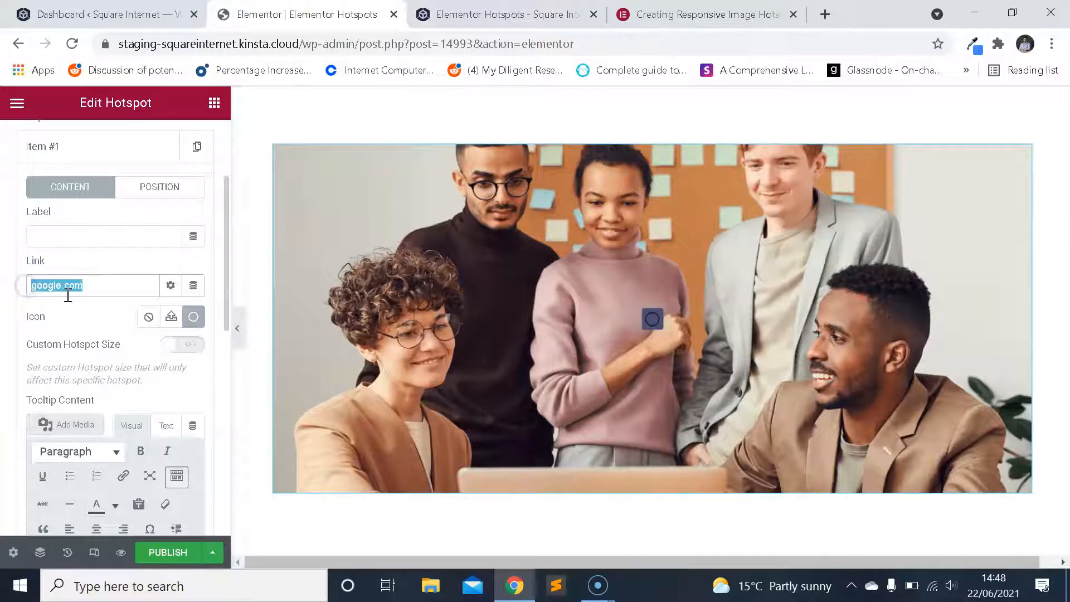
key("BackSpace")
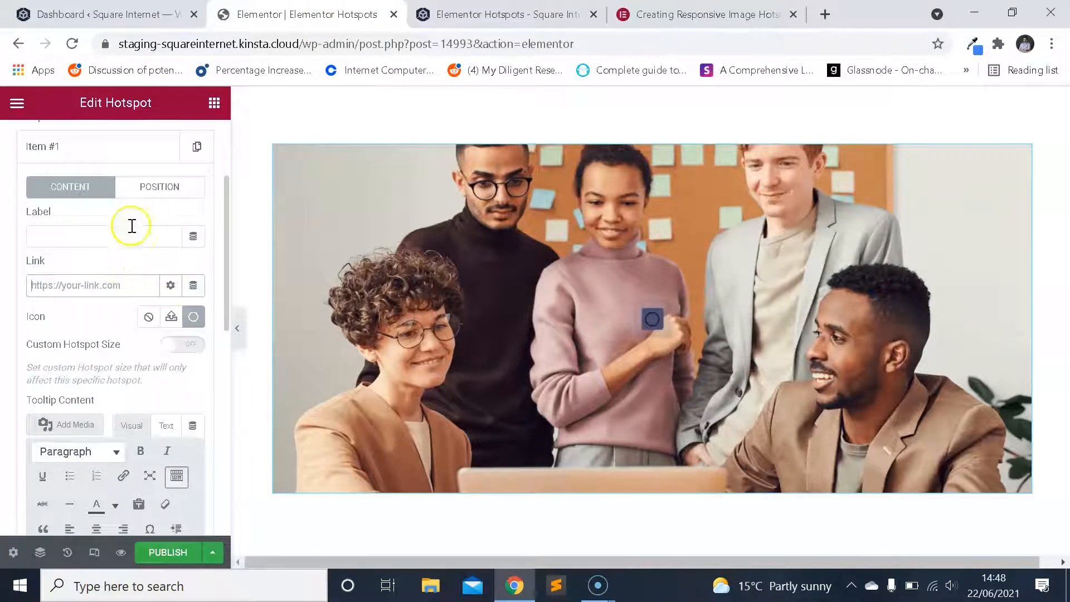
Replace hotspot Item #1's tooltip text with "Add any content you'd like here.".
scroll(148, 239, "down", 5)
left_click_drag(112, 376, 31, 341)
scroll(98, 286, "up", 7)
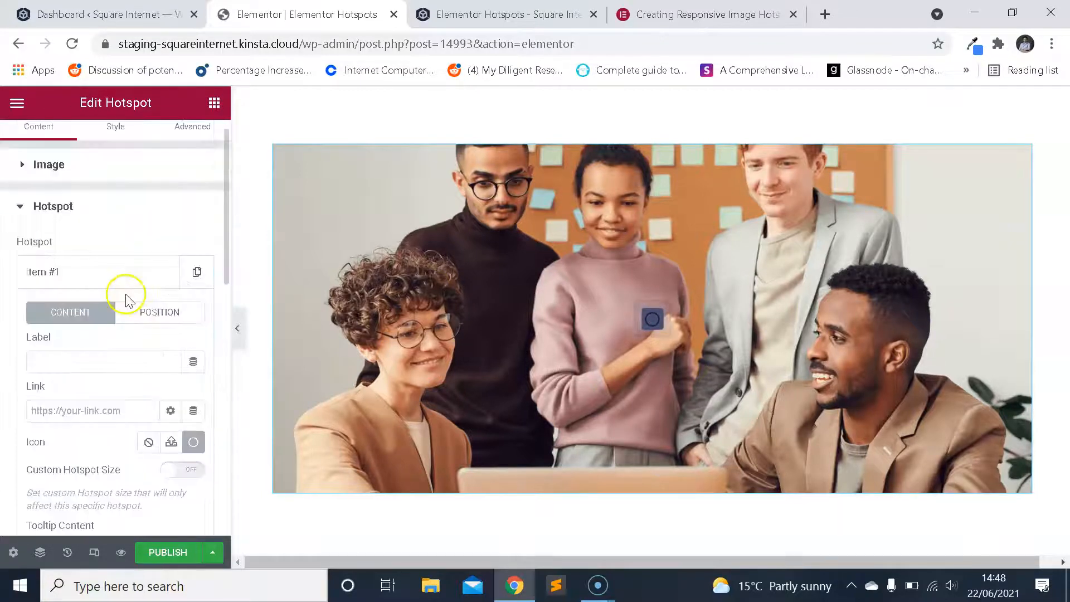
scroll(100, 229, "down", 8)
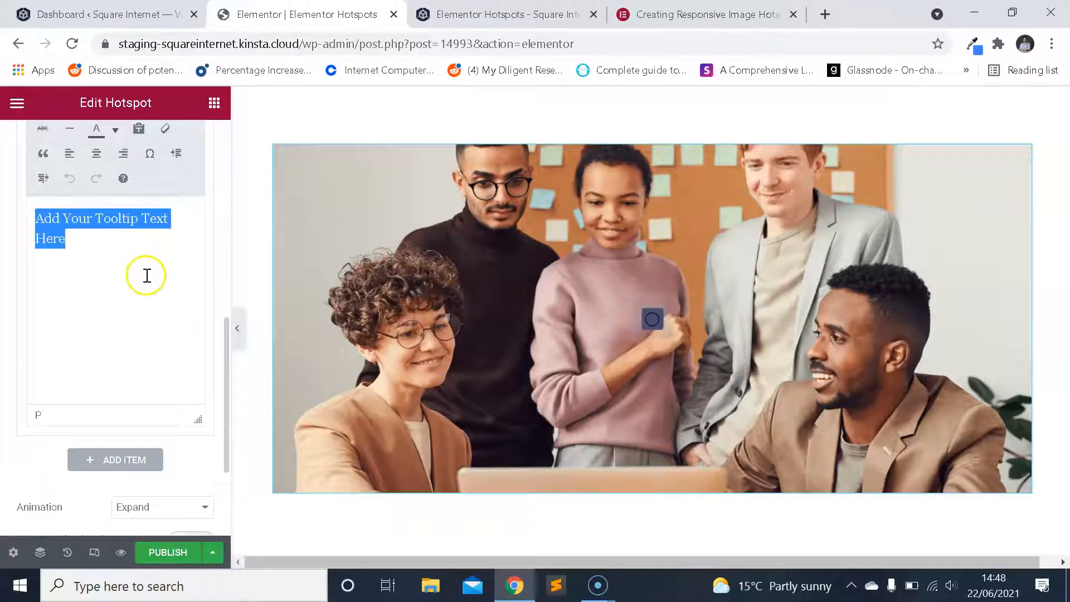
scroll(217, 312, "up", 2)
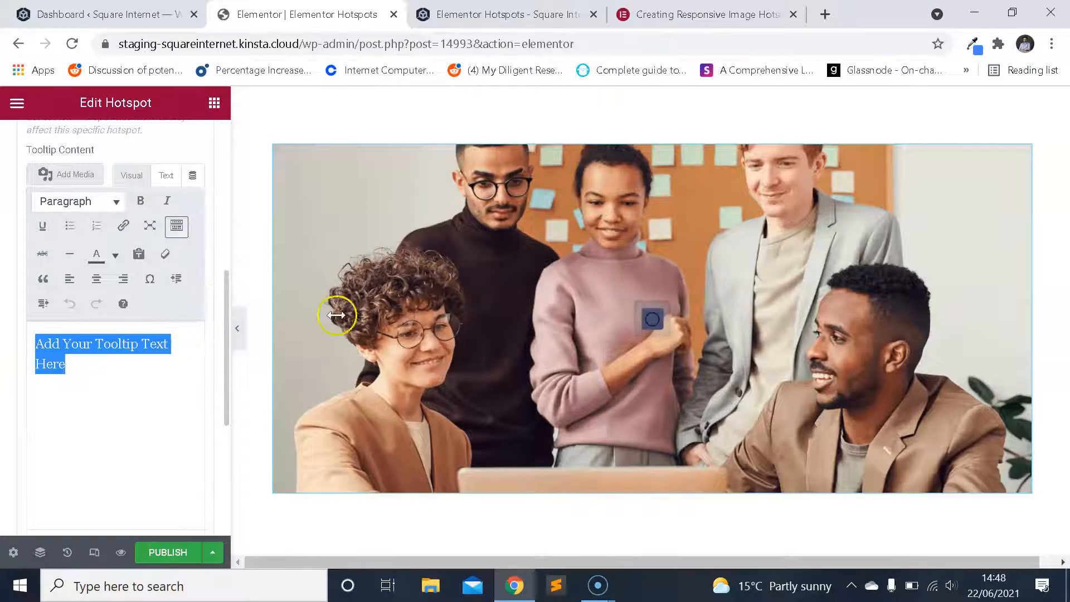
left_click(651, 319)
scroll(108, 323, "up", 4)
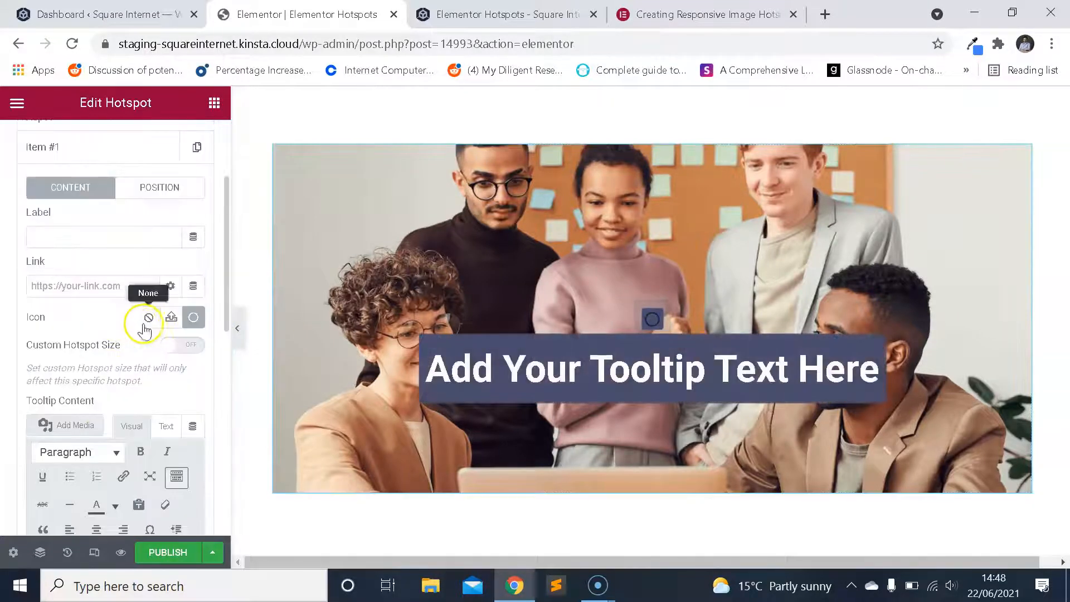
scroll(150, 326, "down", 2)
scroll(156, 339, "down", 2)
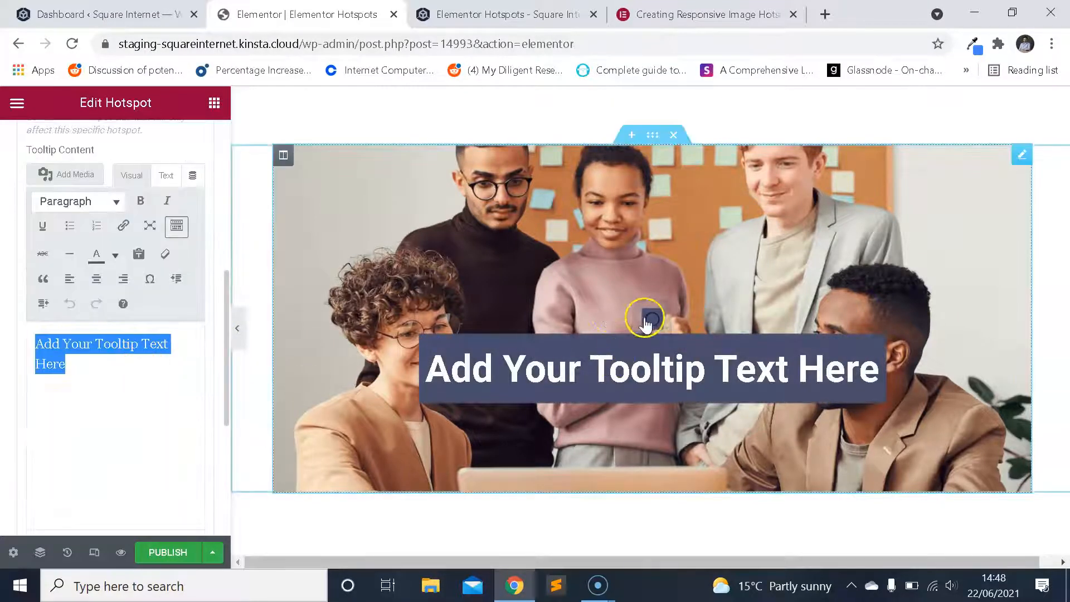
scroll(126, 306, "up", 2)
scroll(96, 306, "down", 2)
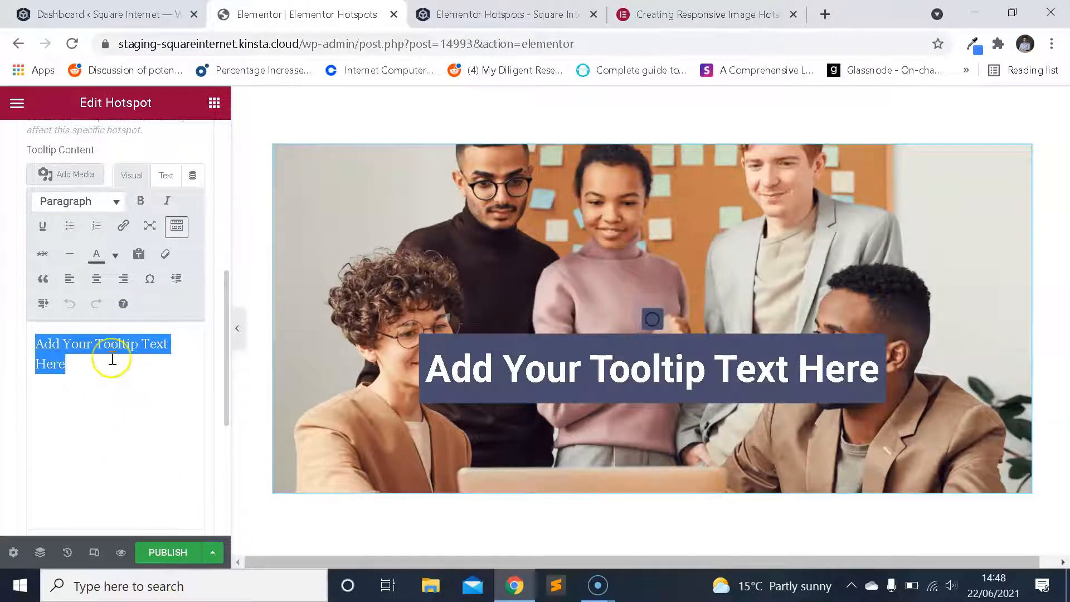
type("Add any content you'd")
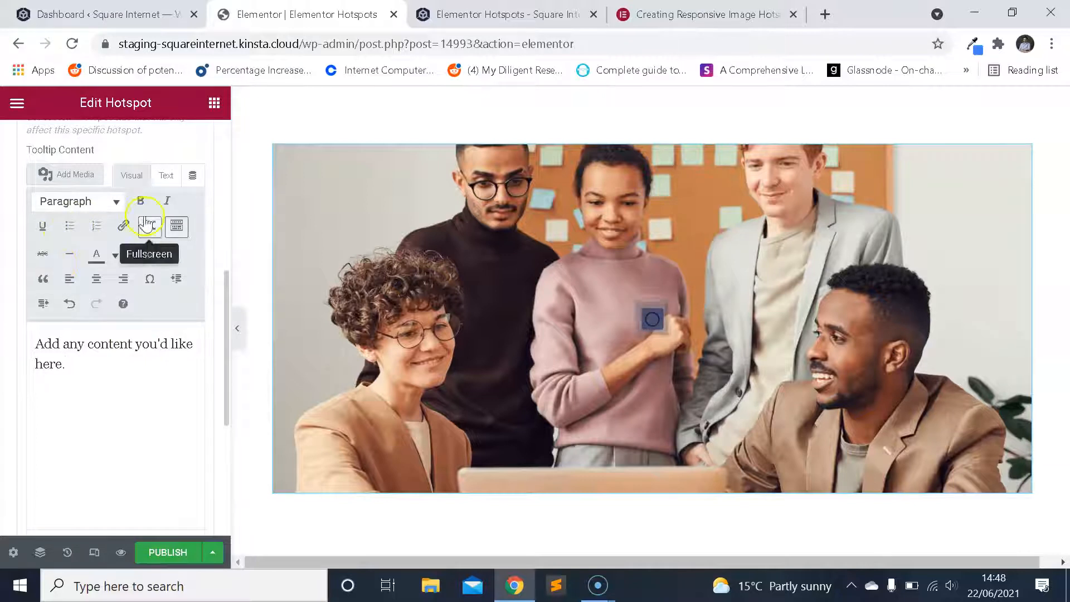
View the tooltip content in the code-style Text editor, return to the Visual editor, and preview the tooltip on the photo.
left_click(169, 177)
left_click_drag(90, 279, 35, 264)
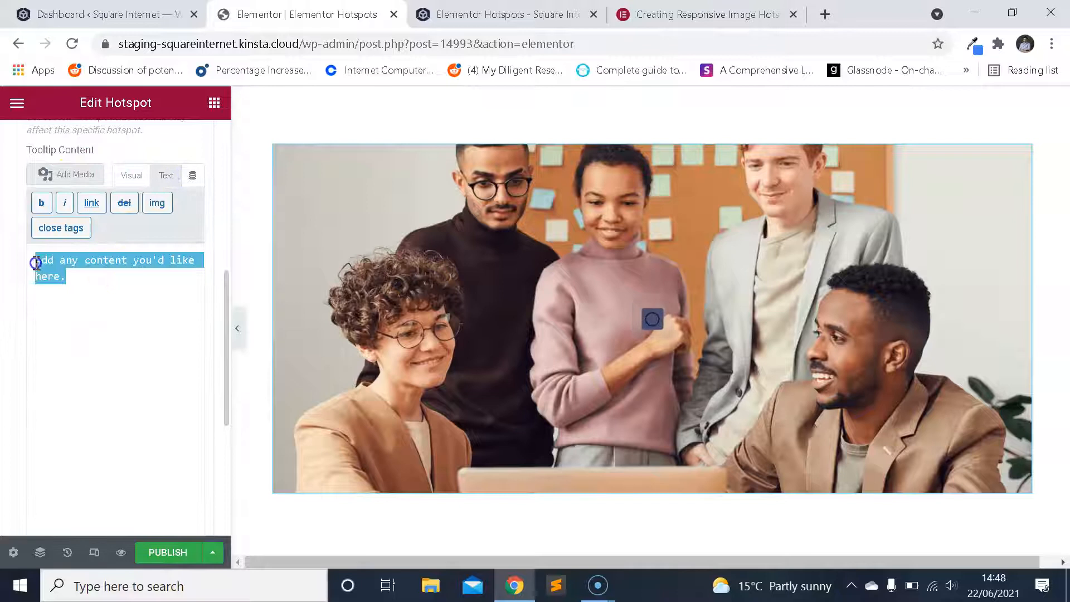
left_click(35, 263)
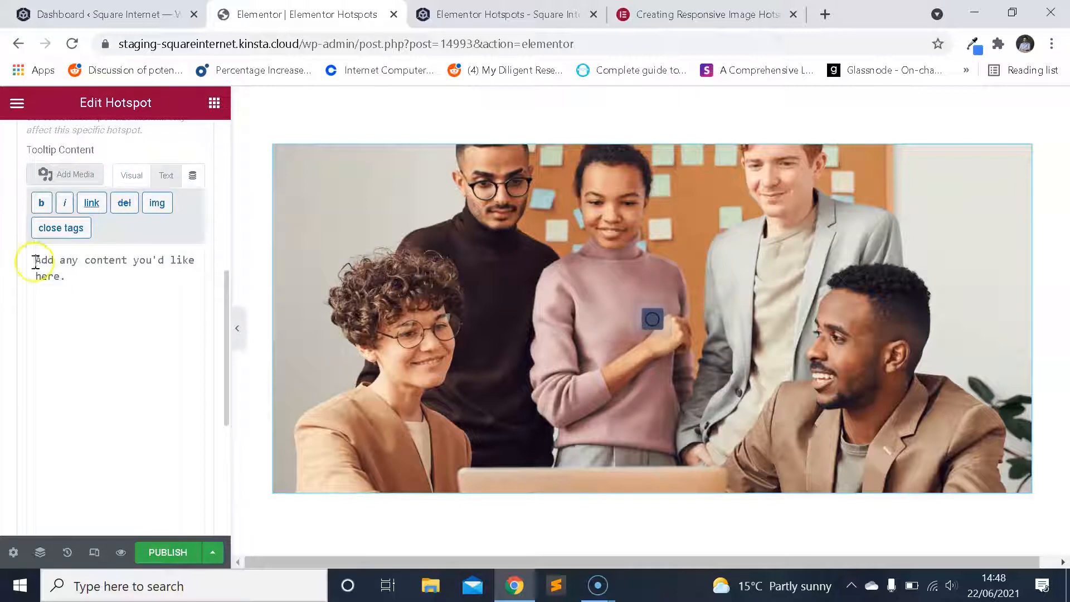
left_click(143, 177)
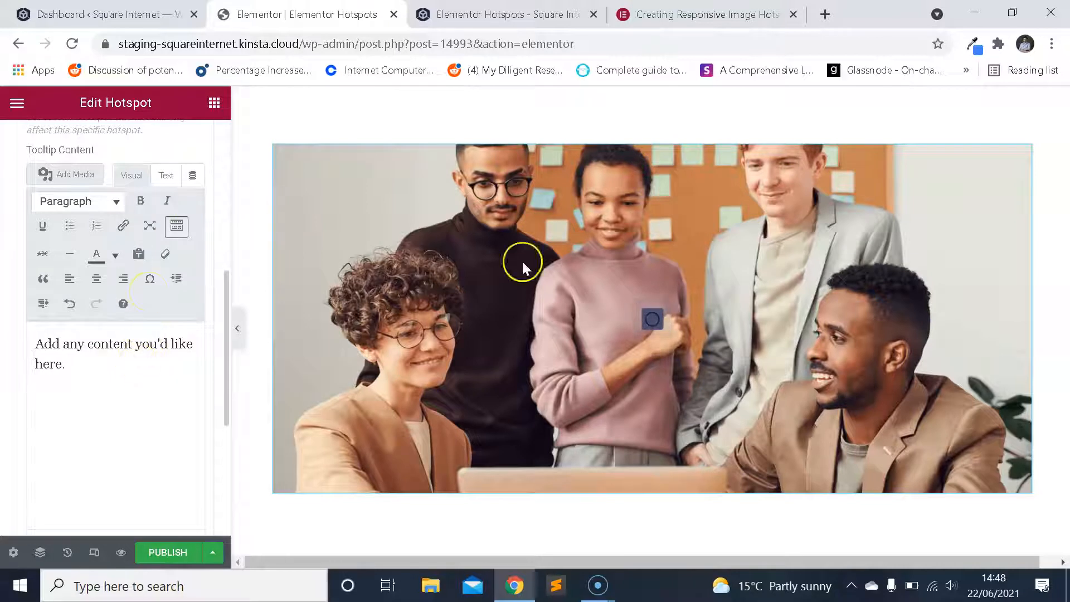
left_click(654, 321)
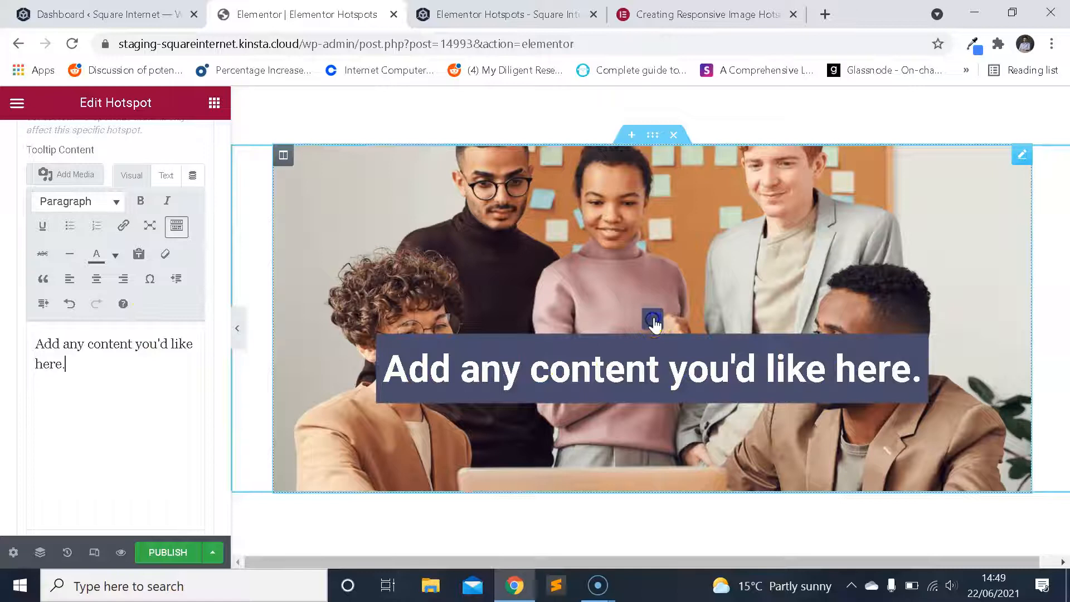
Examine the animation choices available for the hotspot, leaving the option at Expand.
scroll(103, 311, "down", 2)
scroll(164, 424, "down", 3)
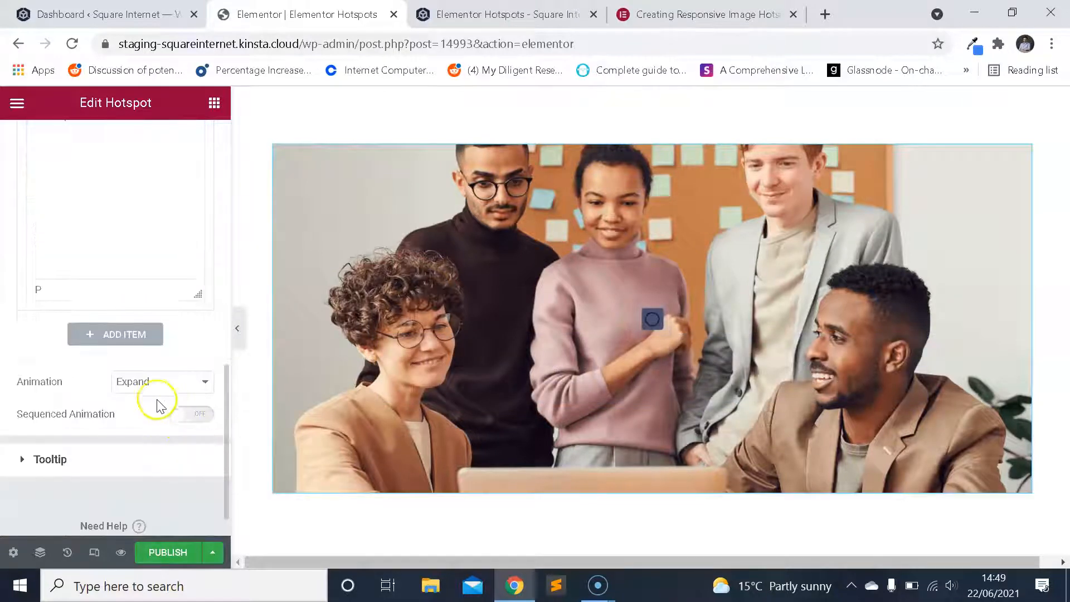
left_click(180, 384)
left_click(182, 388)
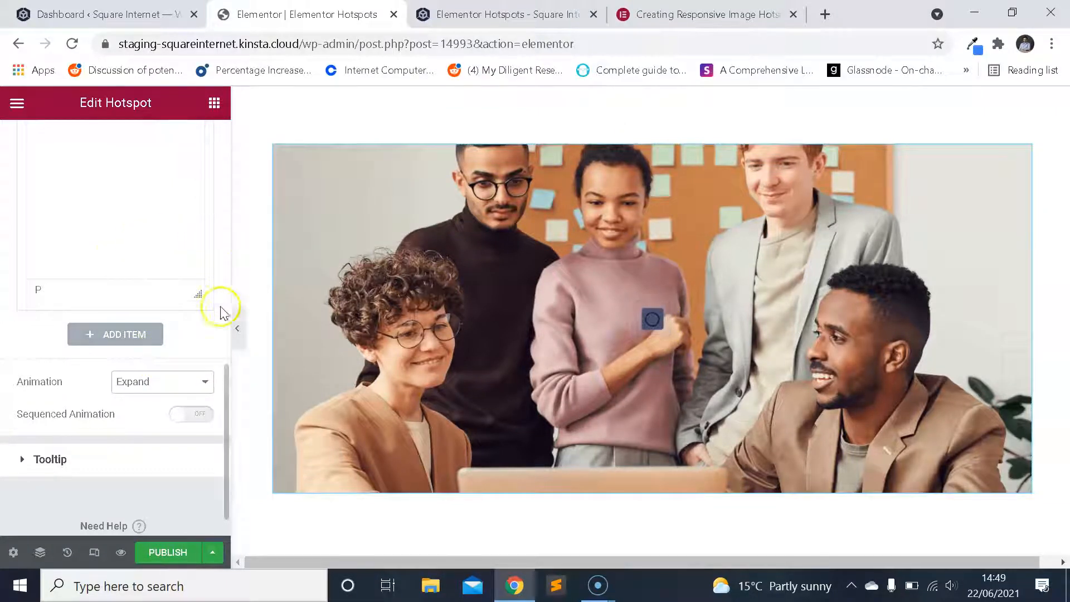
left_click_drag(226, 373, 217, 255)
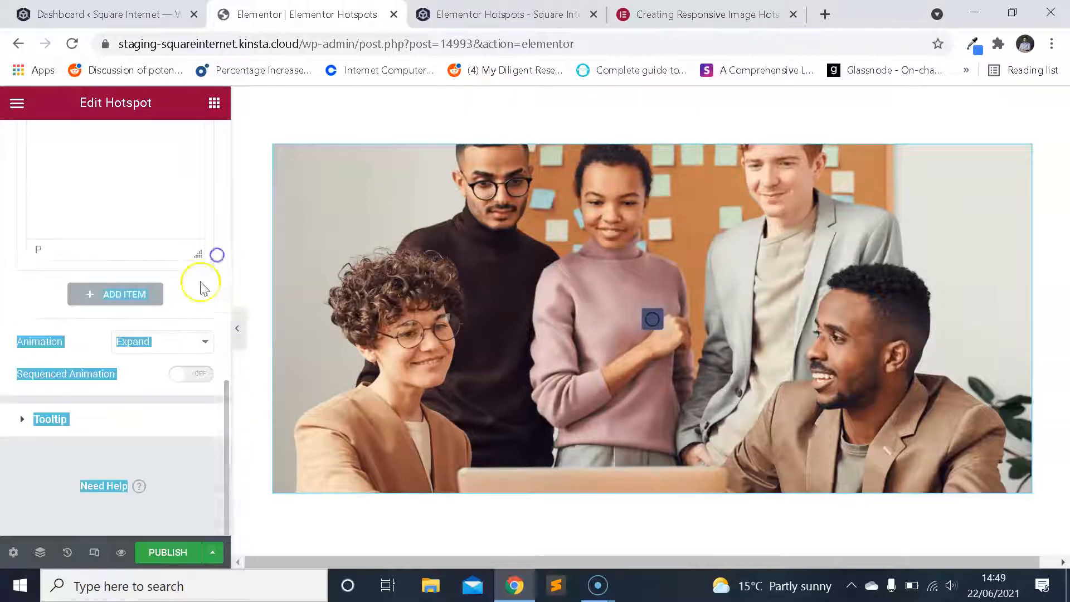
scroll(146, 326, "up", 2)
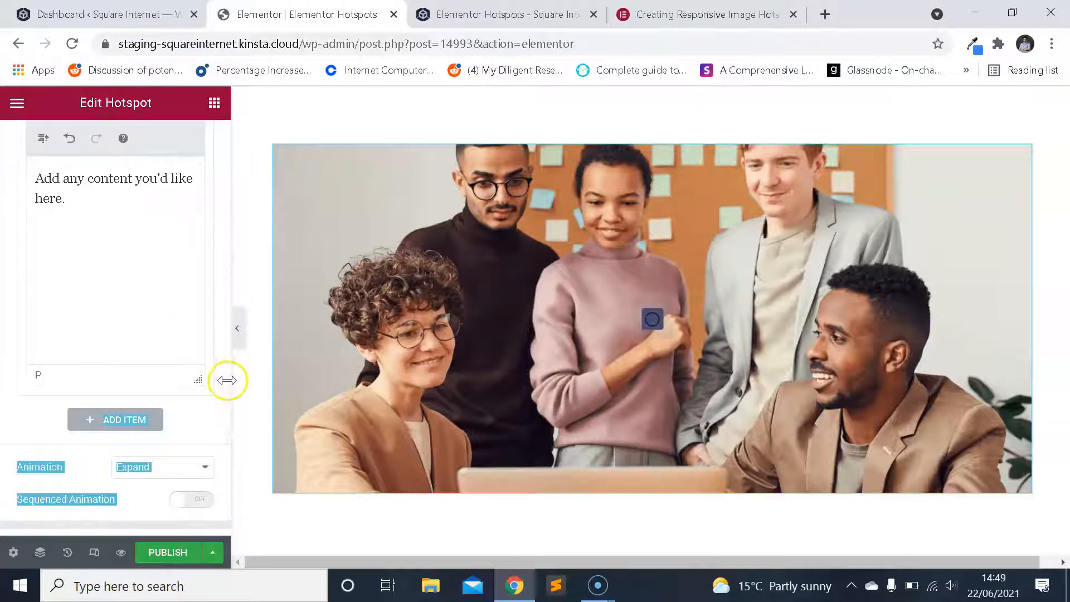
Open the widget's style settings and expand the Hotspot options there.
left_click_drag(227, 380, 225, 315)
scroll(153, 372, "up", 2)
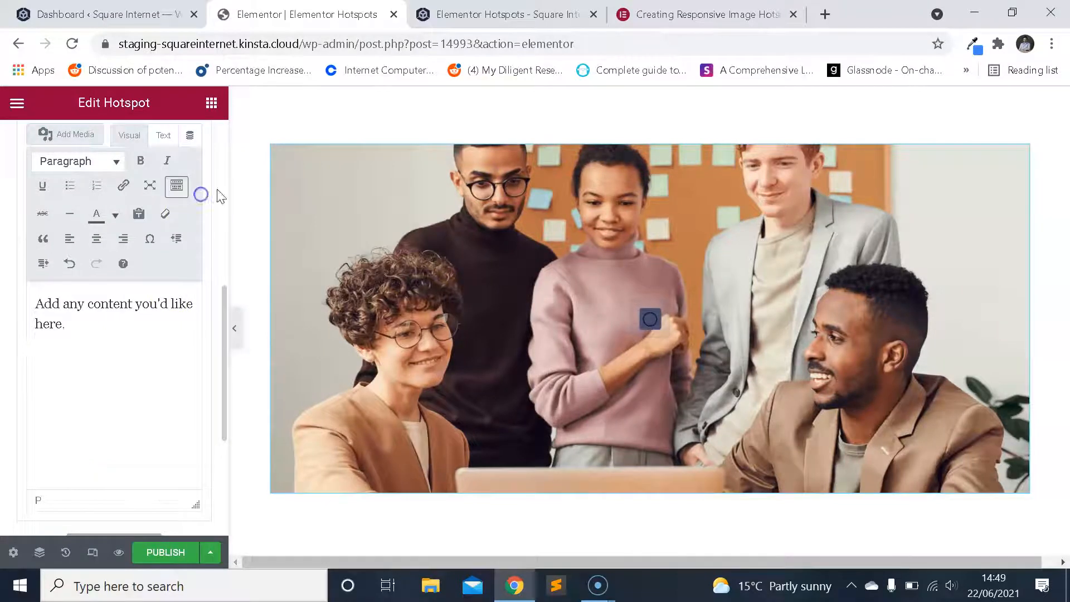
scroll(202, 191, "up", 10)
left_click(103, 143)
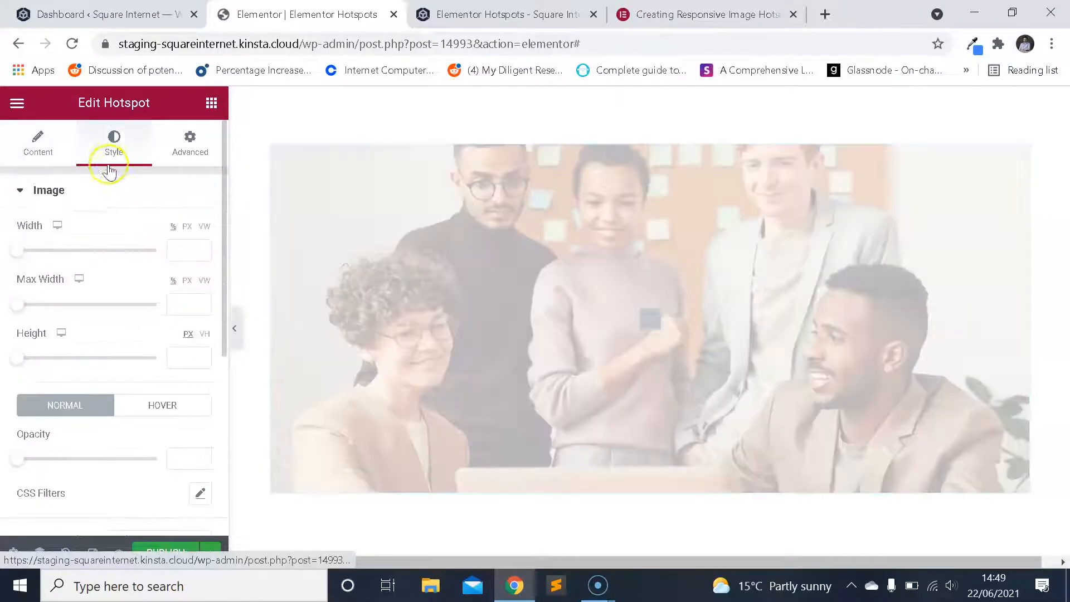
scroll(109, 262, "down", 5)
left_click(78, 382)
left_click(200, 273)
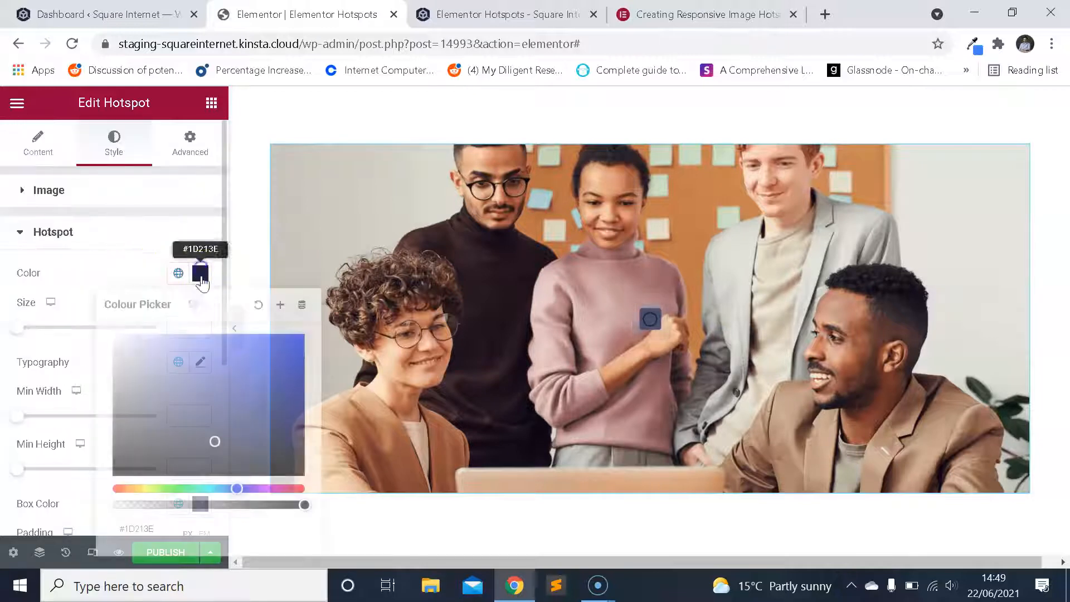
left_click(112, 269)
left_click(200, 274)
key("BackSpace")
left_click(258, 304)
left_click(102, 281)
Set the hotspot's Box Color to the light grey #E4E5EE.
scroll(161, 362, "down", 2)
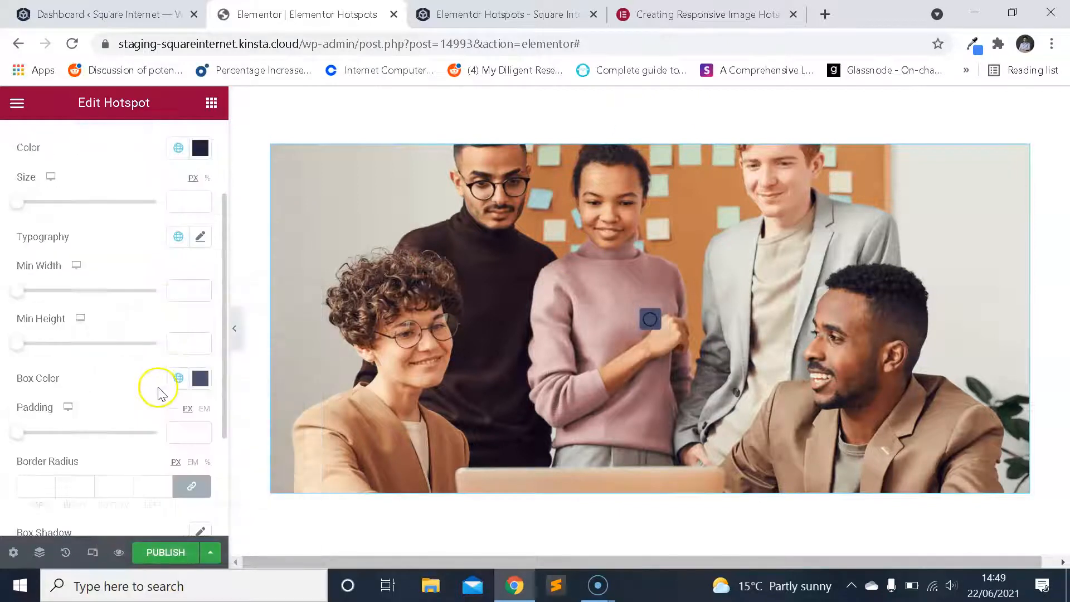
scroll(154, 385, "down", 2)
left_click(202, 258)
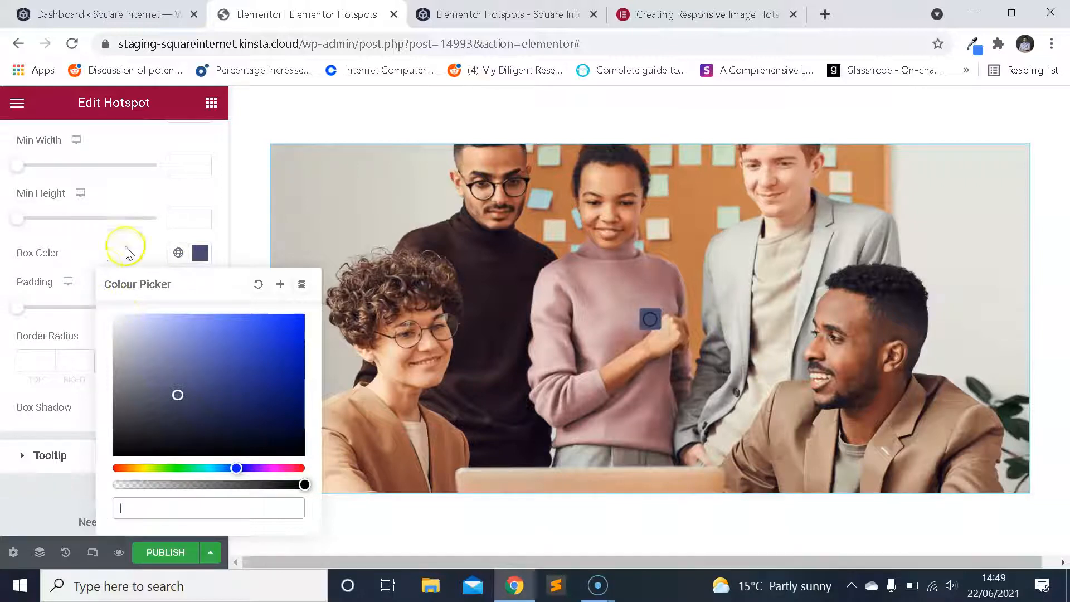
left_click(258, 283)
left_click_drag(126, 359, 119, 322)
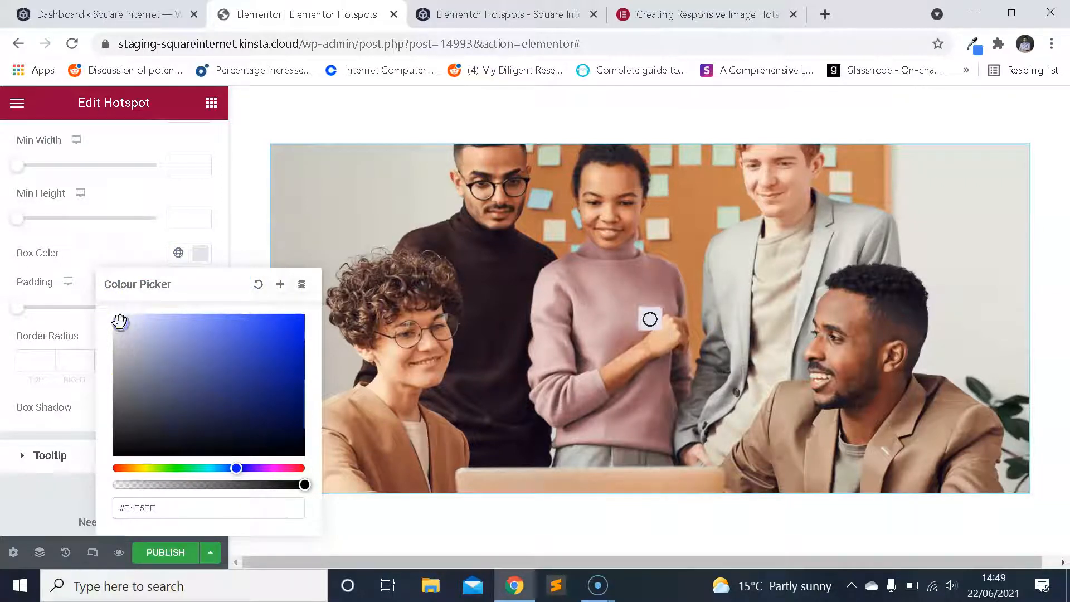
left_click(108, 248)
Return to the widget's content settings for the hotspot and set its animation to Soft Beat.
scroll(179, 269, "up", 5)
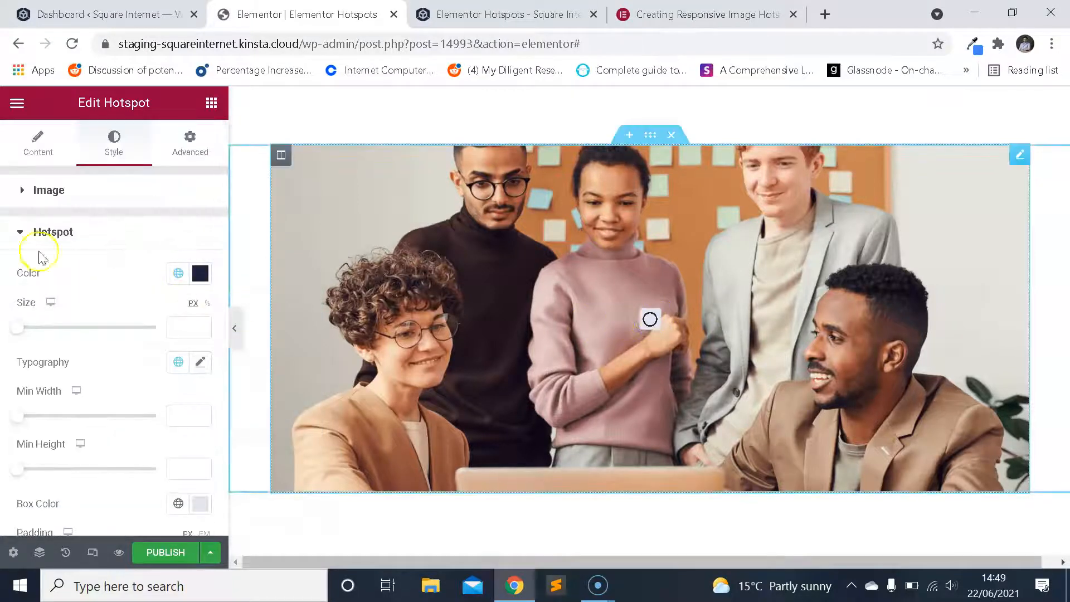
left_click(34, 142)
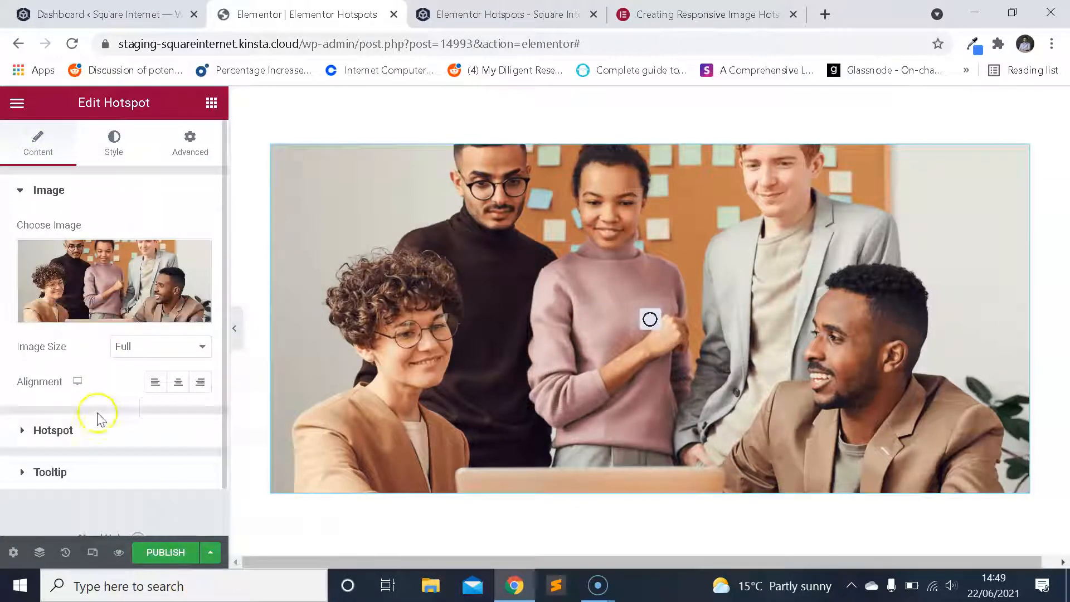
left_click(103, 431)
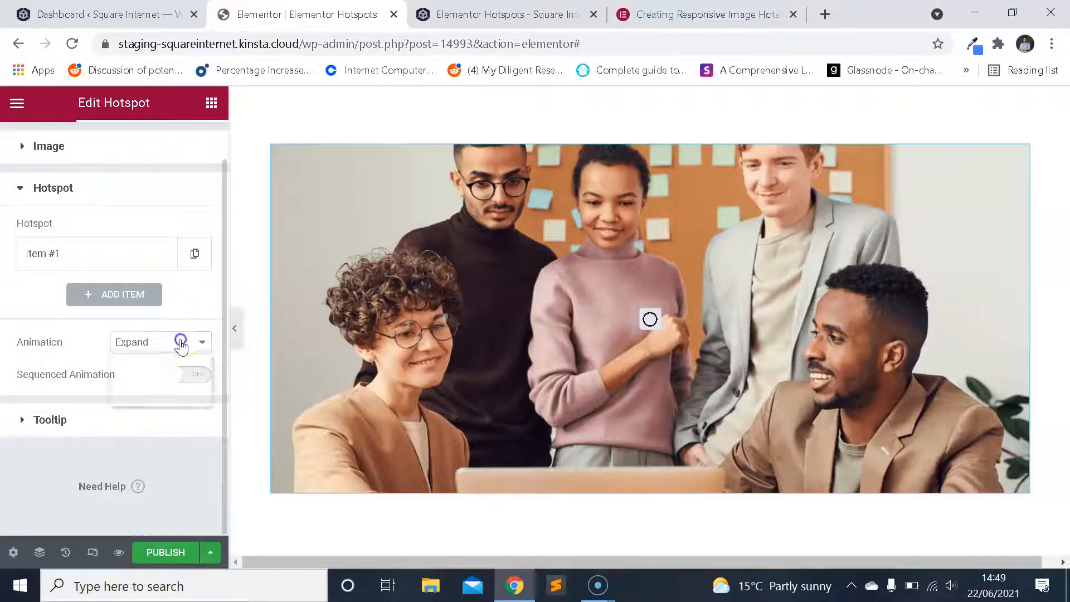
left_click(180, 340)
left_click(166, 362)
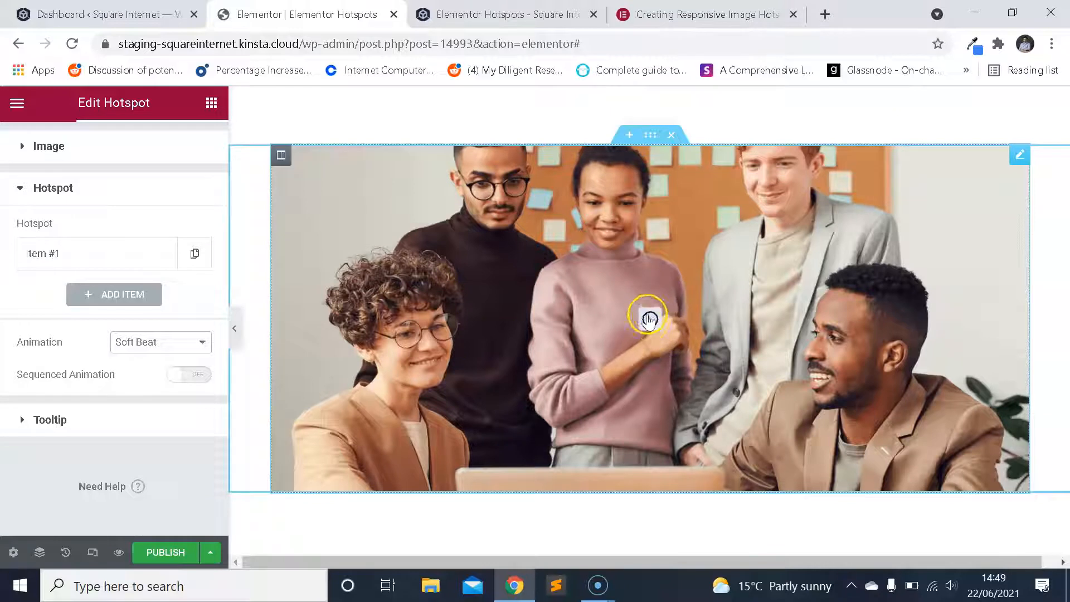
Try the Overlay animation, turn on Sequenced Animation, and set the animation back to Soft Beat.
left_click(175, 341)
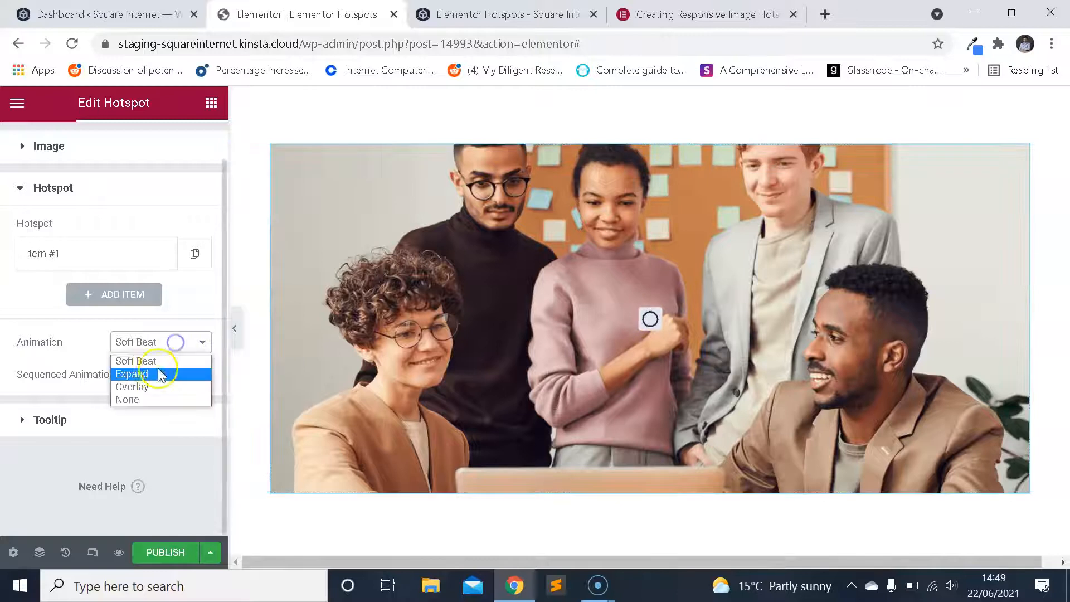
left_click(168, 386)
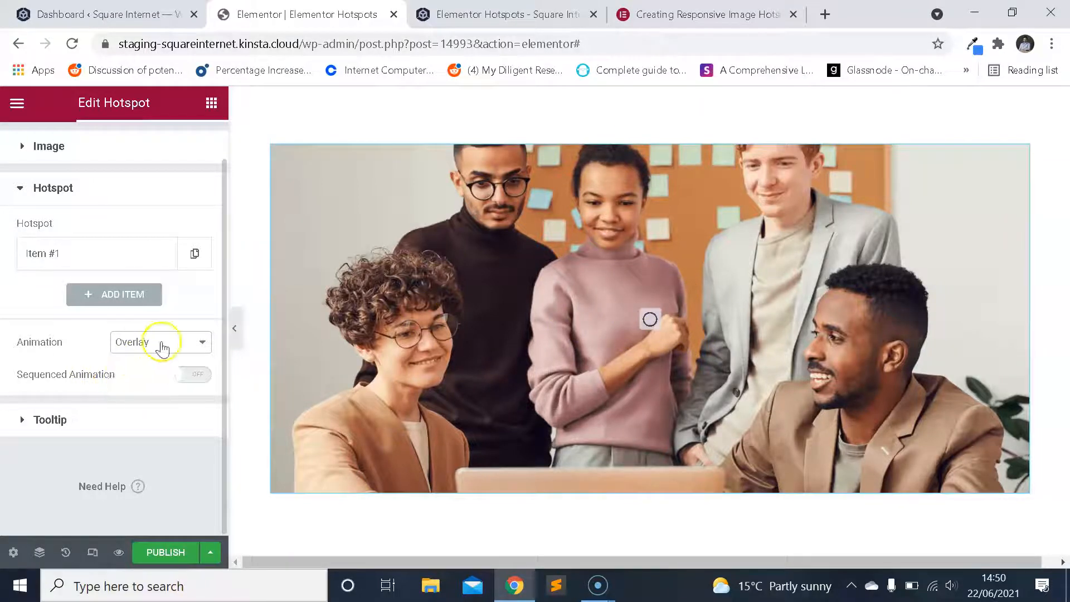
left_click(189, 375)
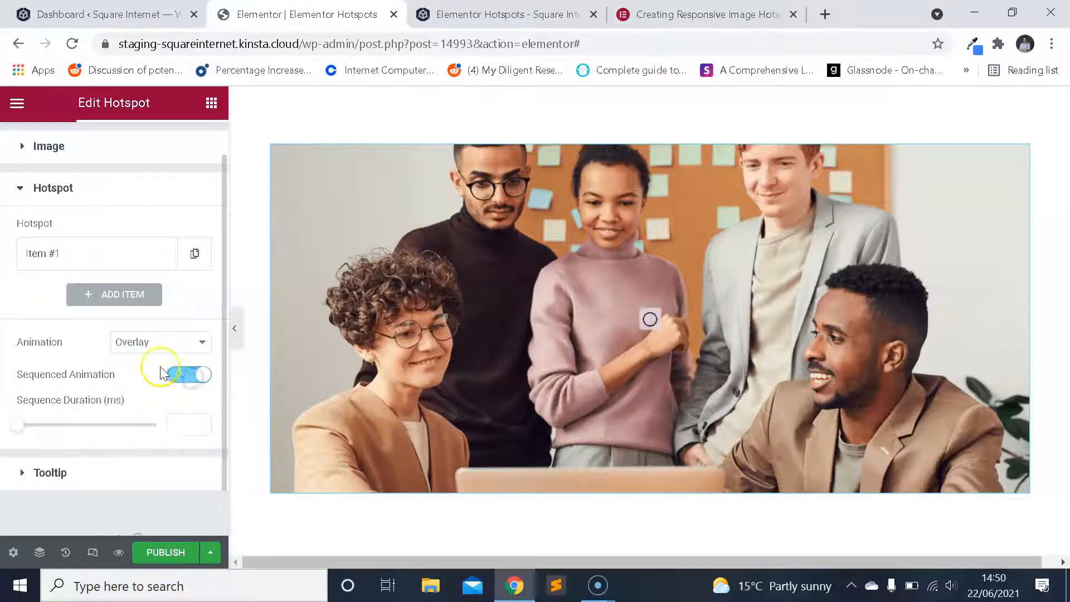
left_click(170, 343)
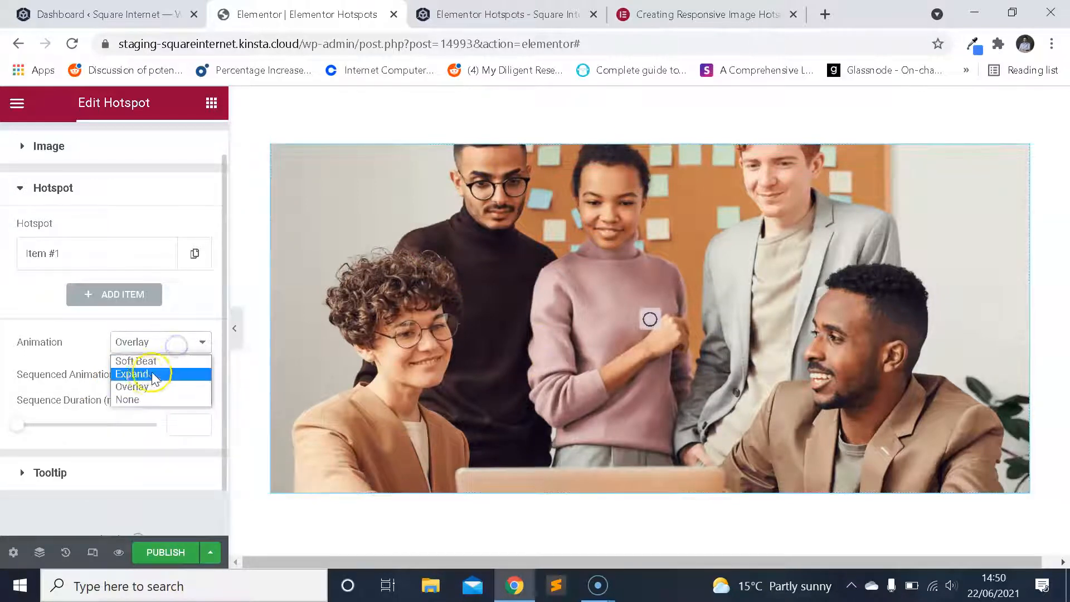
left_click(155, 364)
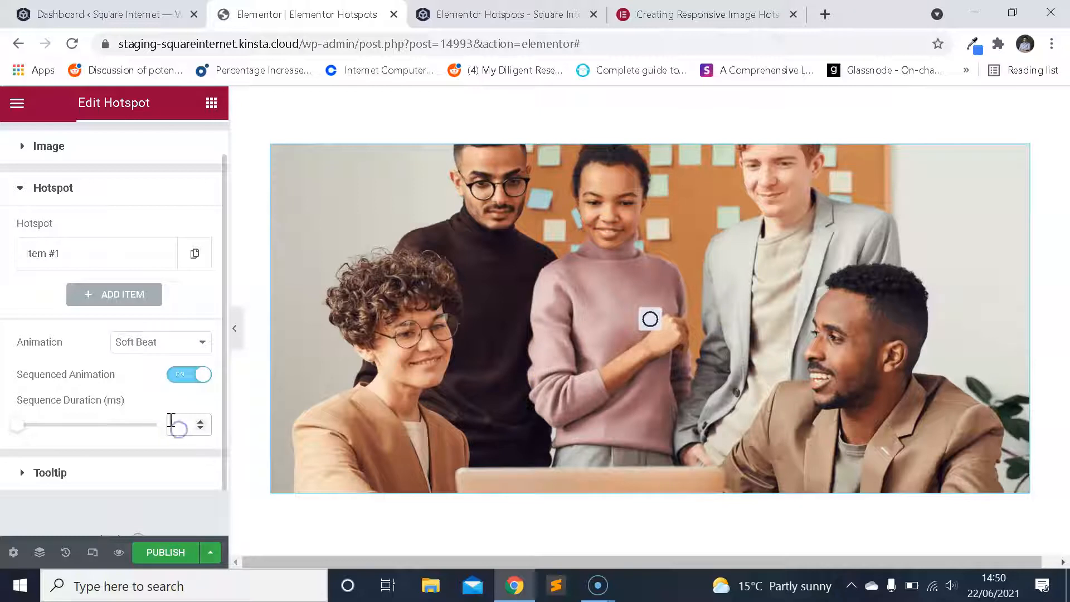
Try a Sequence Duration of 20 ms, clear the value, and turn Sequenced Animation off.
type("20")
key("BackSpace")
key("BackSpace")
key("BackSpace")
key("BackSpace")
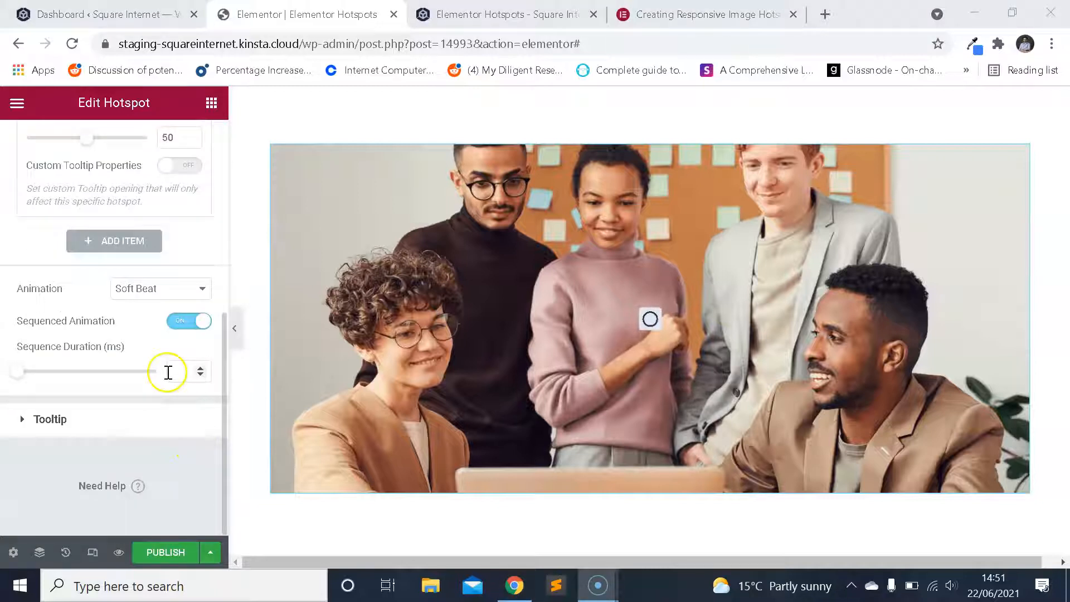
scroll(168, 372, "up", 2)
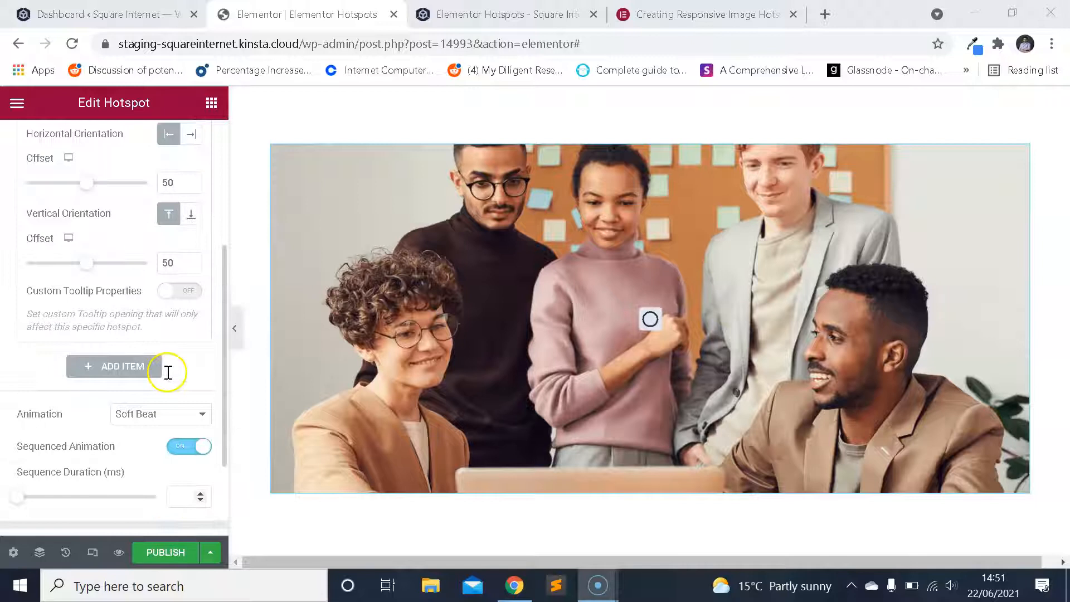
scroll(167, 416, "down", 2)
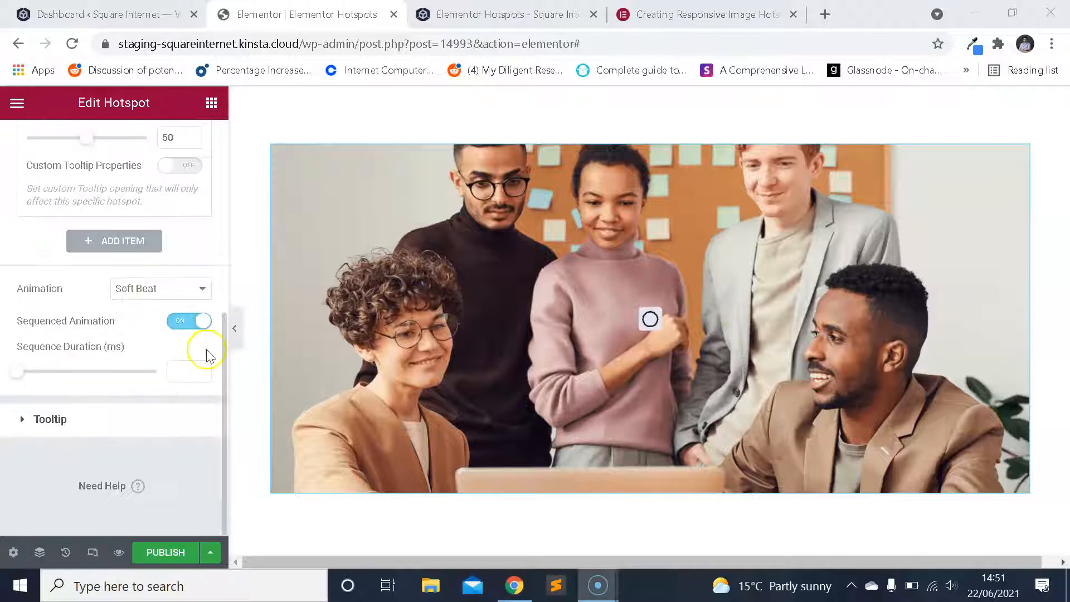
left_click(198, 325)
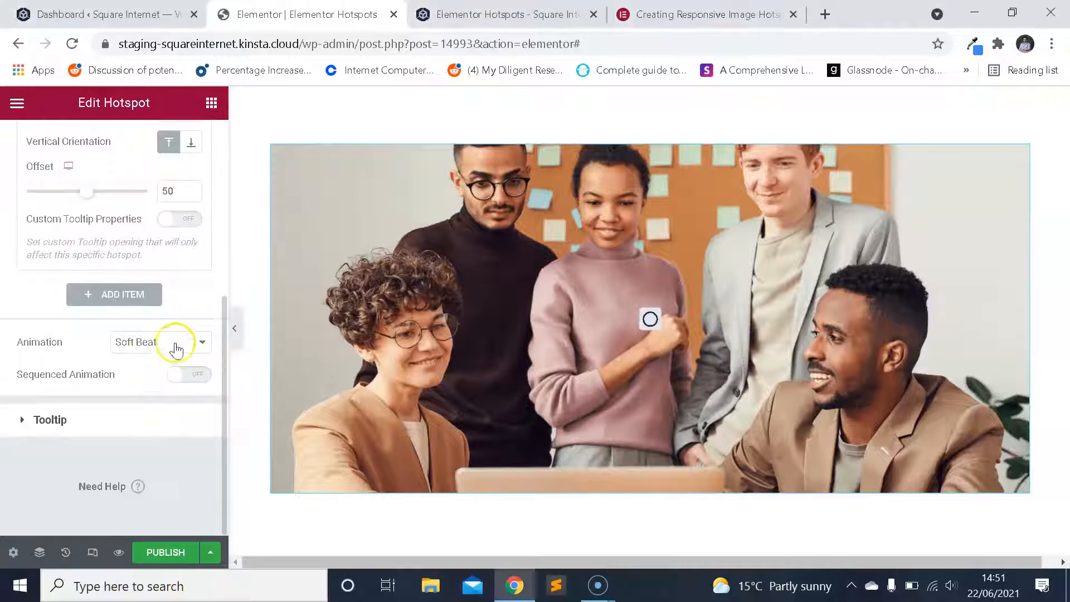
Try a horizontal offset of 100 in the position settings of hotspot Item #1.
scroll(167, 349, "up", 4)
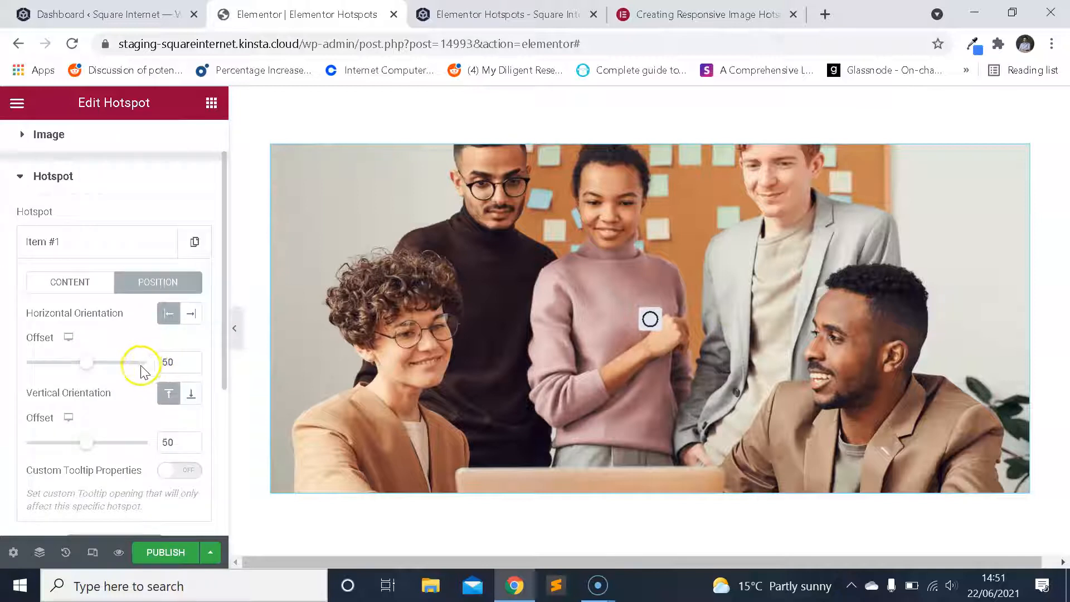
scroll(111, 315, "down", 2)
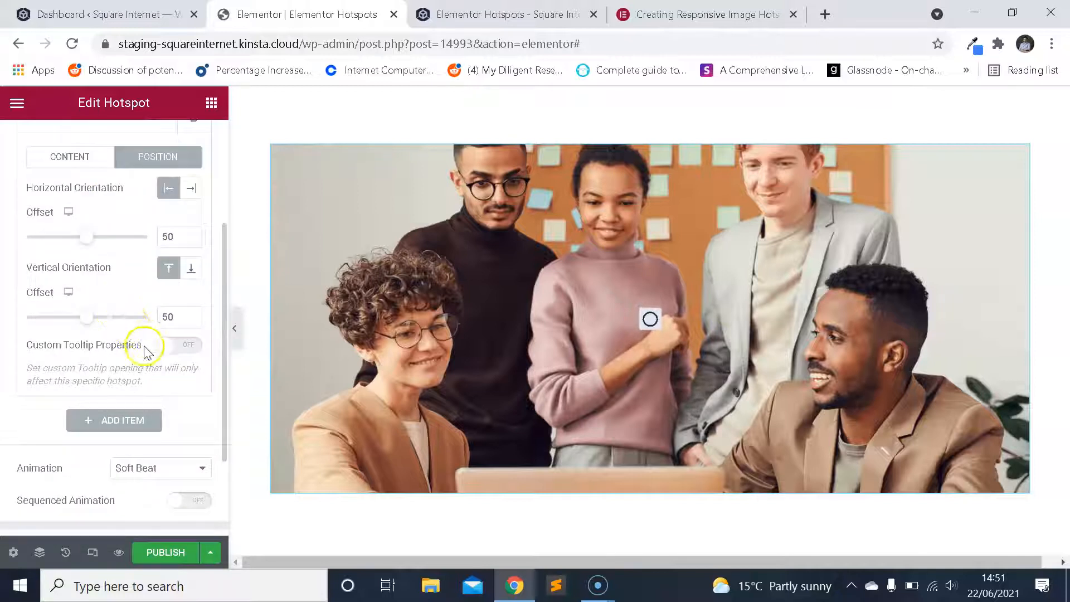
scroll(141, 349, "up", 2)
scroll(143, 351, "up", 1)
scroll(143, 318, "down", 2)
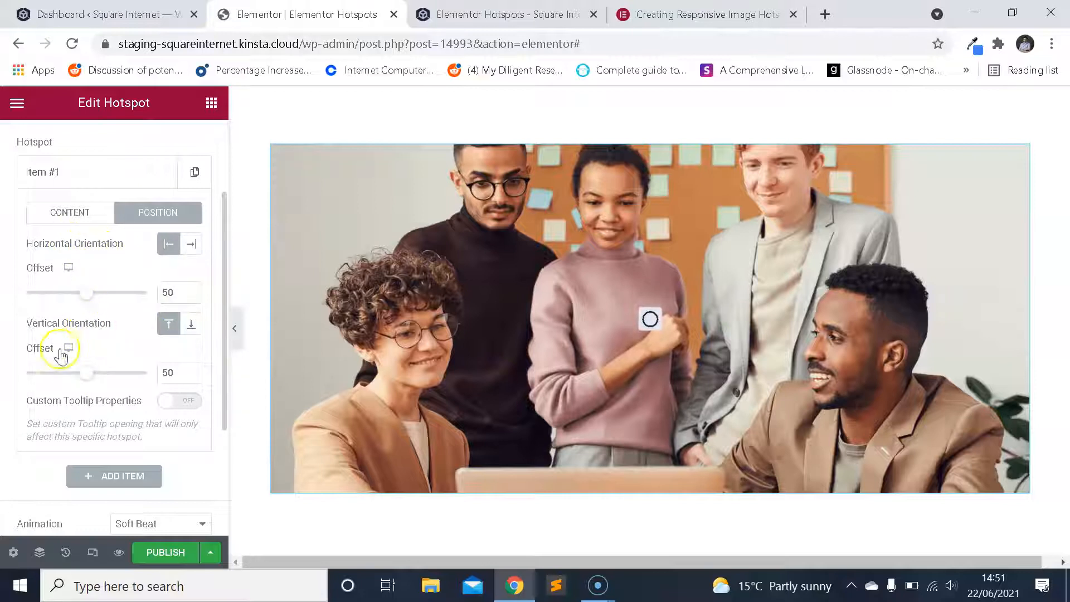
left_click(149, 291)
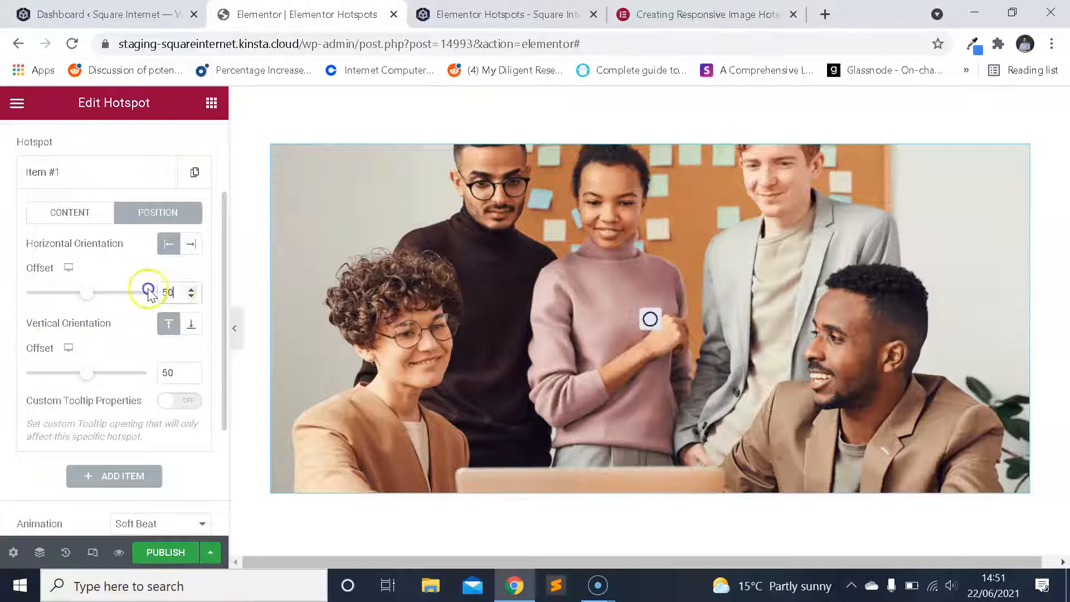
double_click(176, 292)
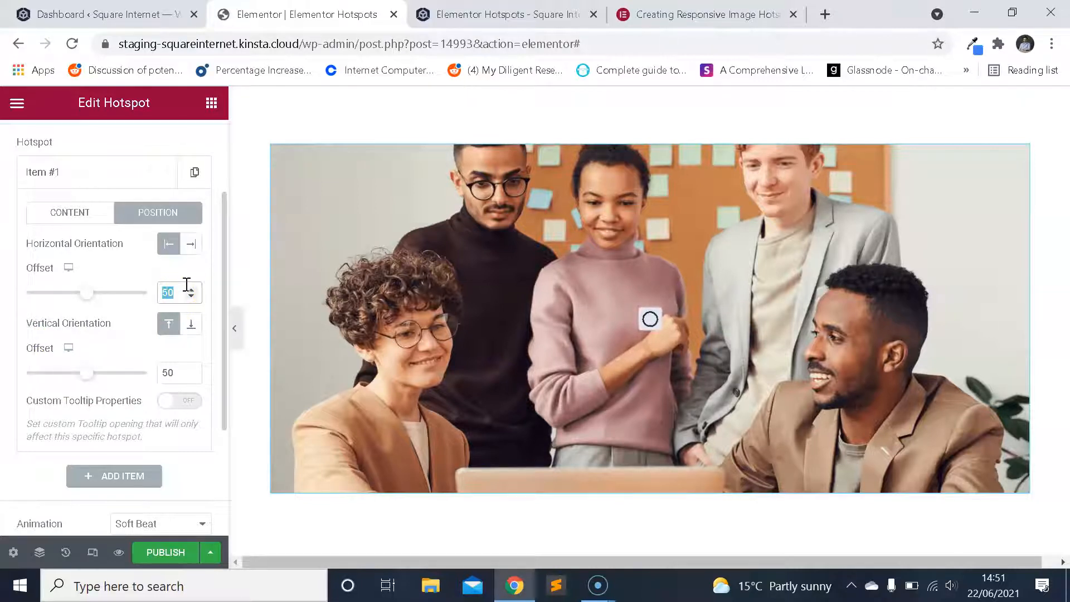
type("100")
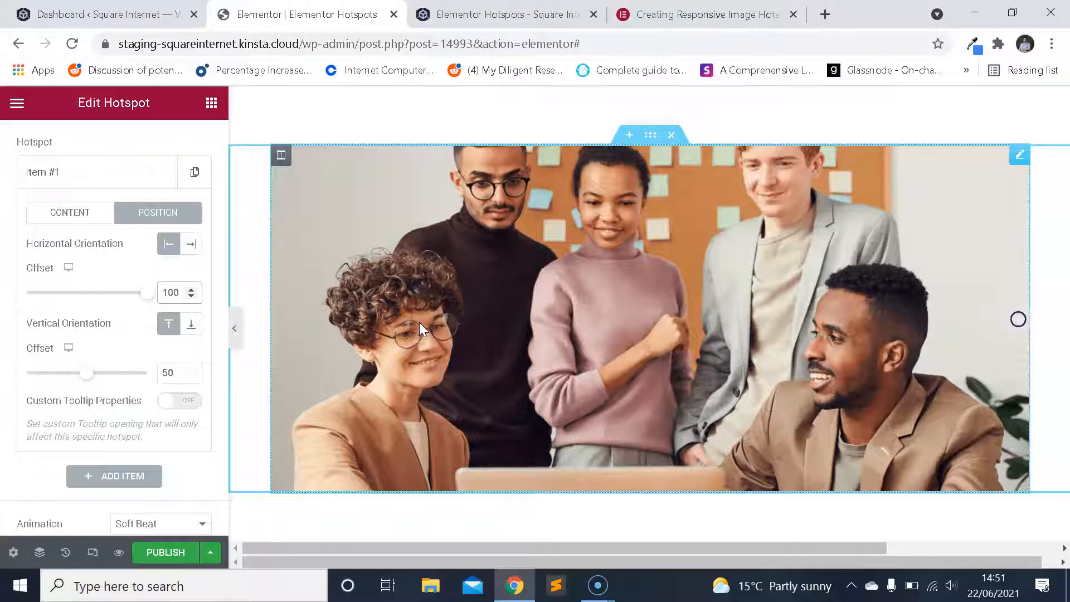
Try smaller horizontal offsets of 10 and 20 for hotspot Item #1.
key("BackSpace")
key("BackSpace")
type("5")
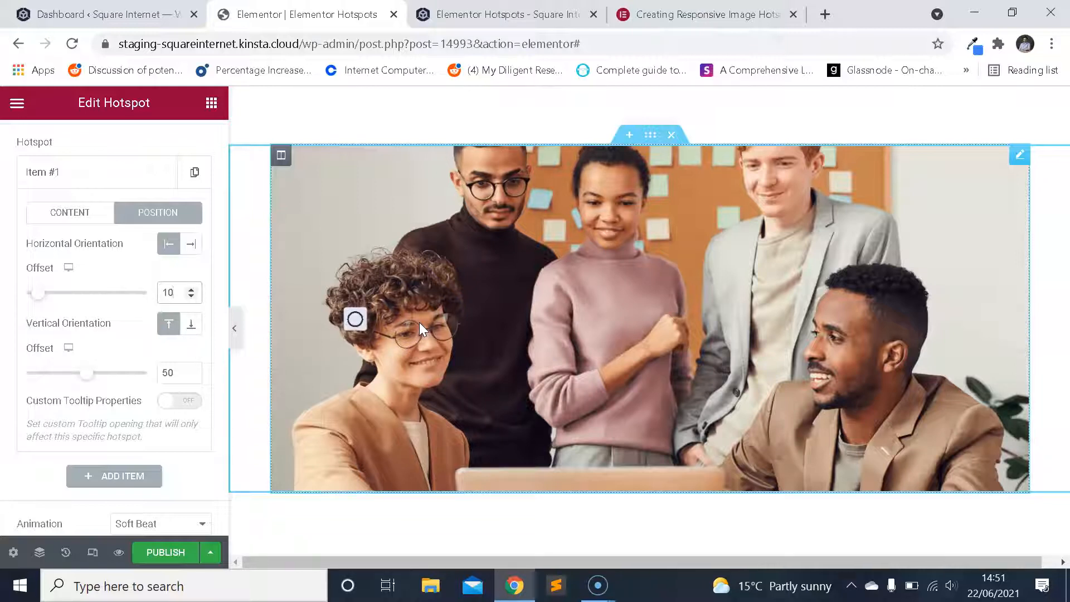
key("BackSpace")
key("BackSpace")
type("20")
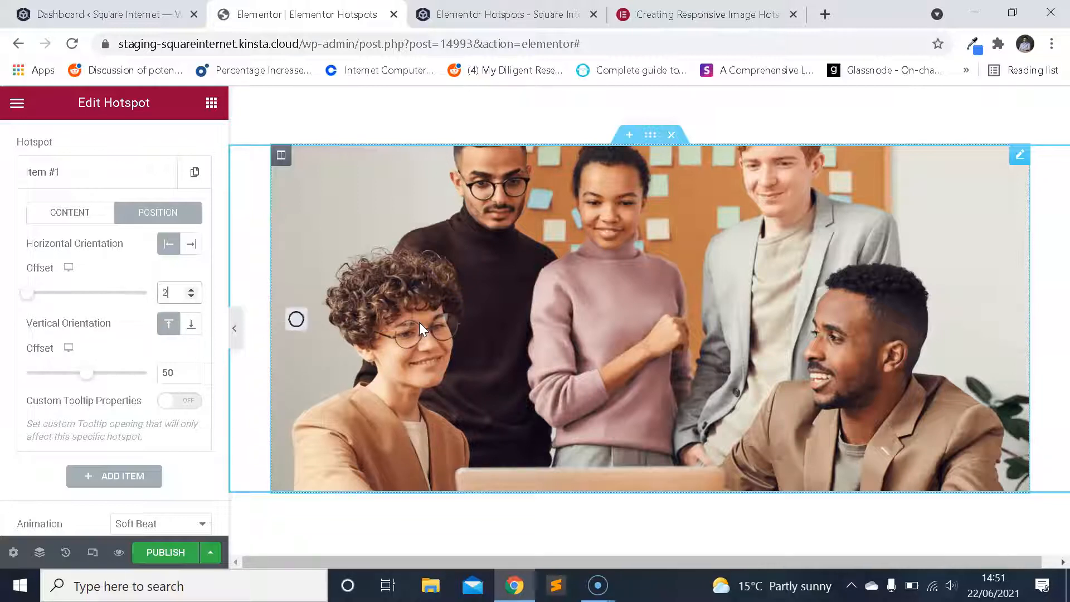
Set the horizontal offset of hotspot Item #1 to 18.
key("BackSpace")
key("BackSpace")
type("18")
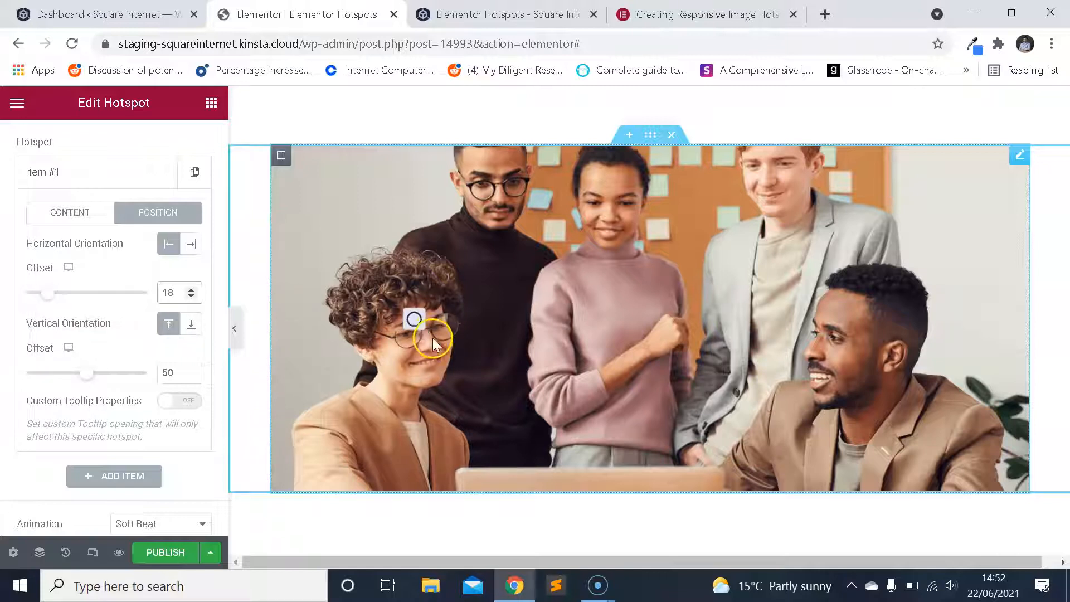
Try a vertical offset of 70 for hotspot Item #1, and settle on 80.
double_click(167, 373)
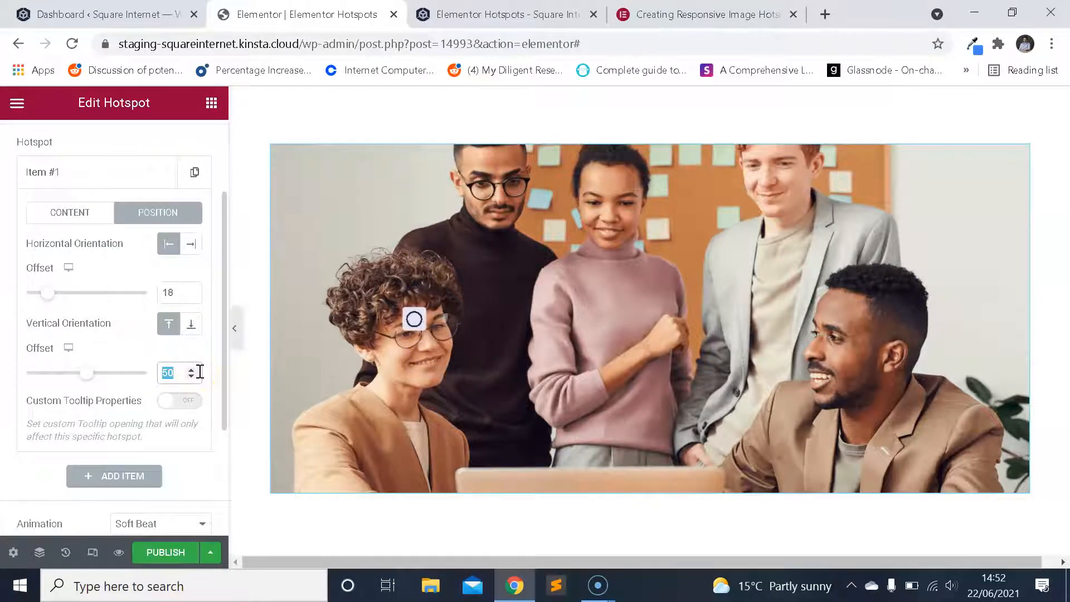
key("BackSpace")
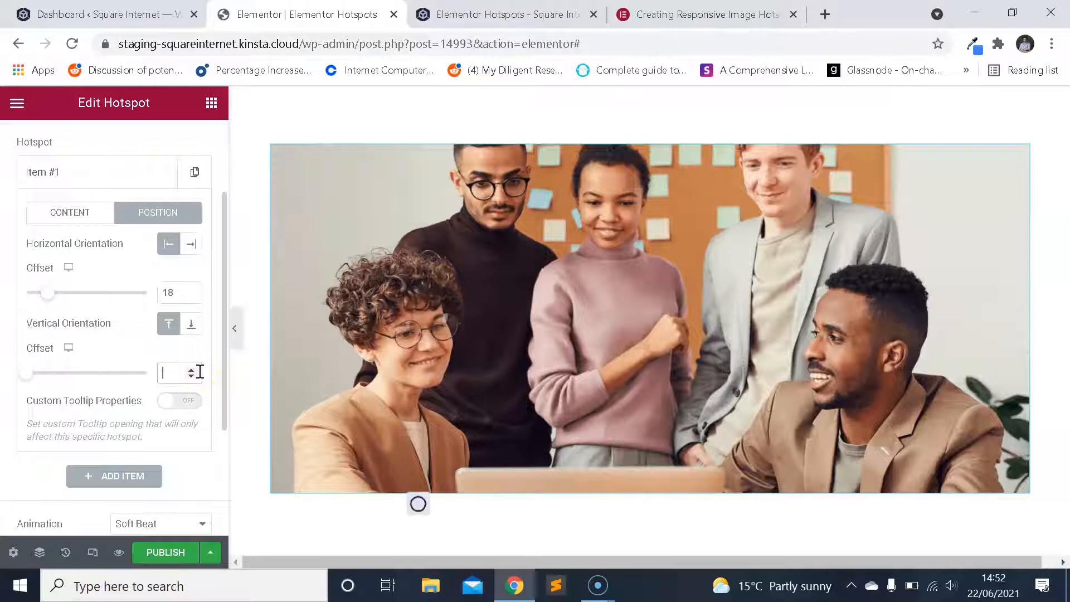
type("70")
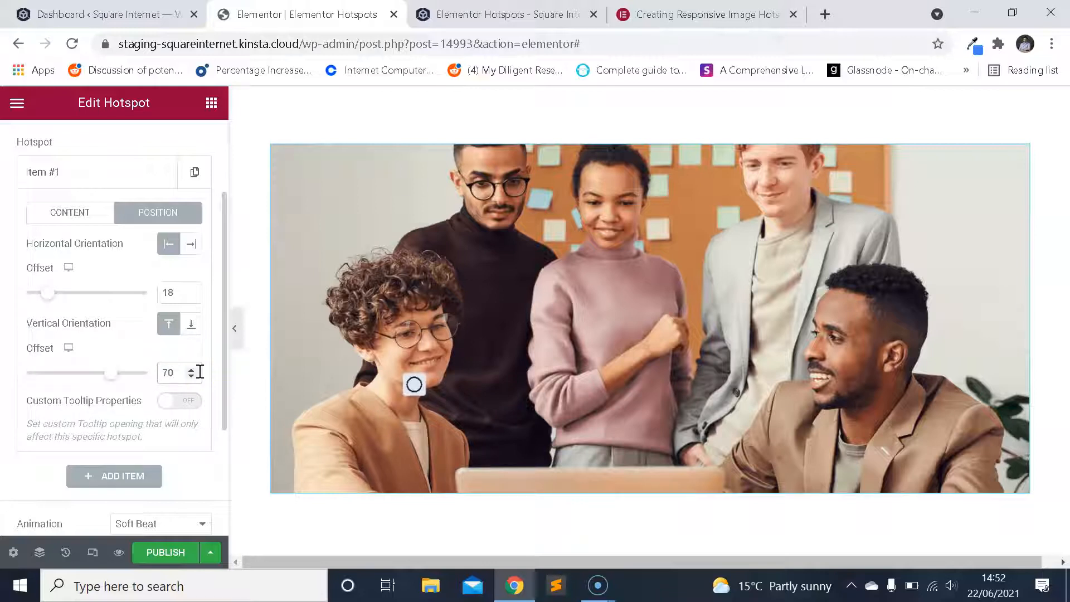
key("BackSpace")
key("BackSpace")
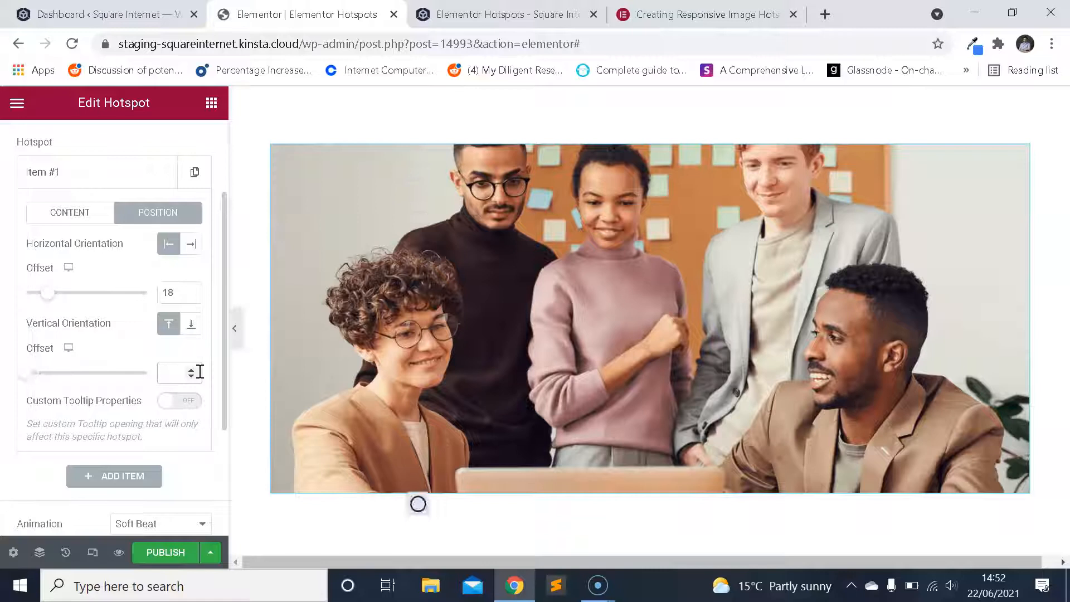
type("80")
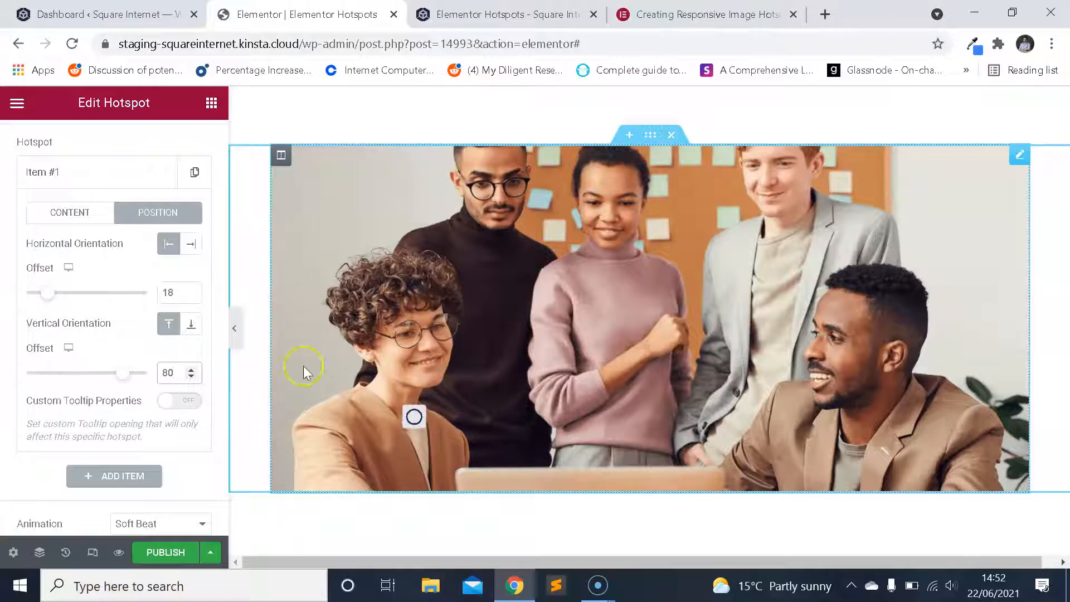
Switch the offset settings of hotspot Item #1 to the mobile view.
scroll(136, 299, "up", 2)
scroll(136, 299, "down", 5)
scroll(143, 311, "up", 2)
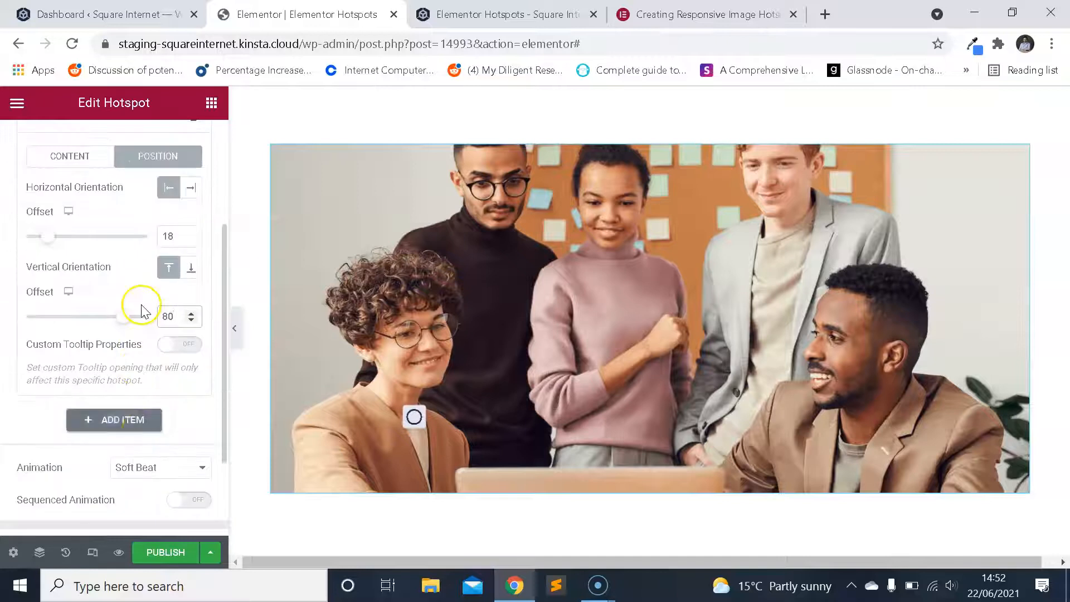
scroll(142, 311, "up", 2)
scroll(144, 312, "down", 2)
scroll(144, 313, "up", 2)
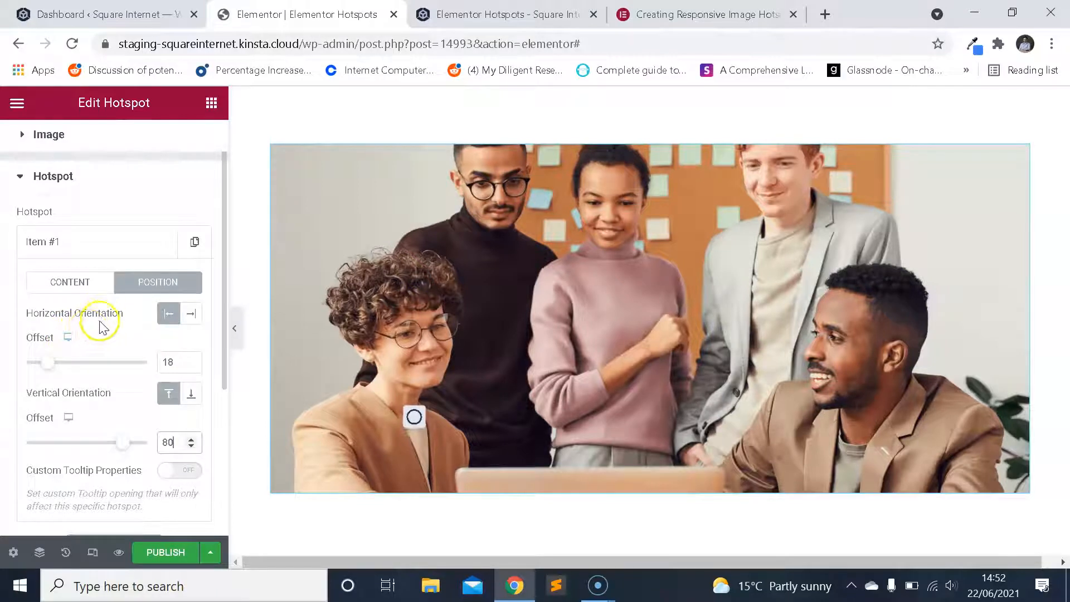
left_click(68, 338)
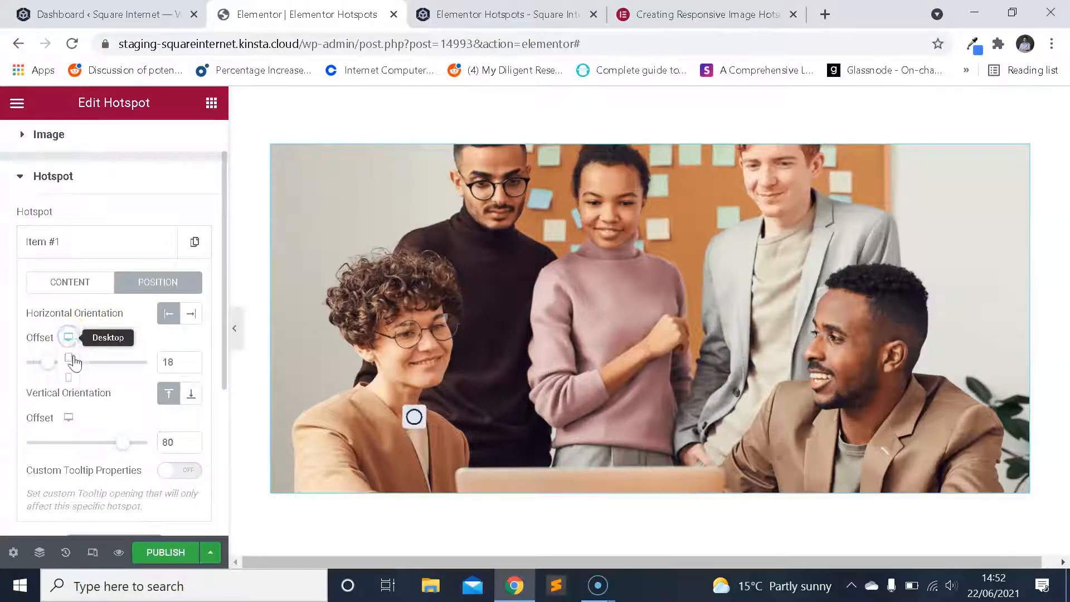
left_click(70, 379)
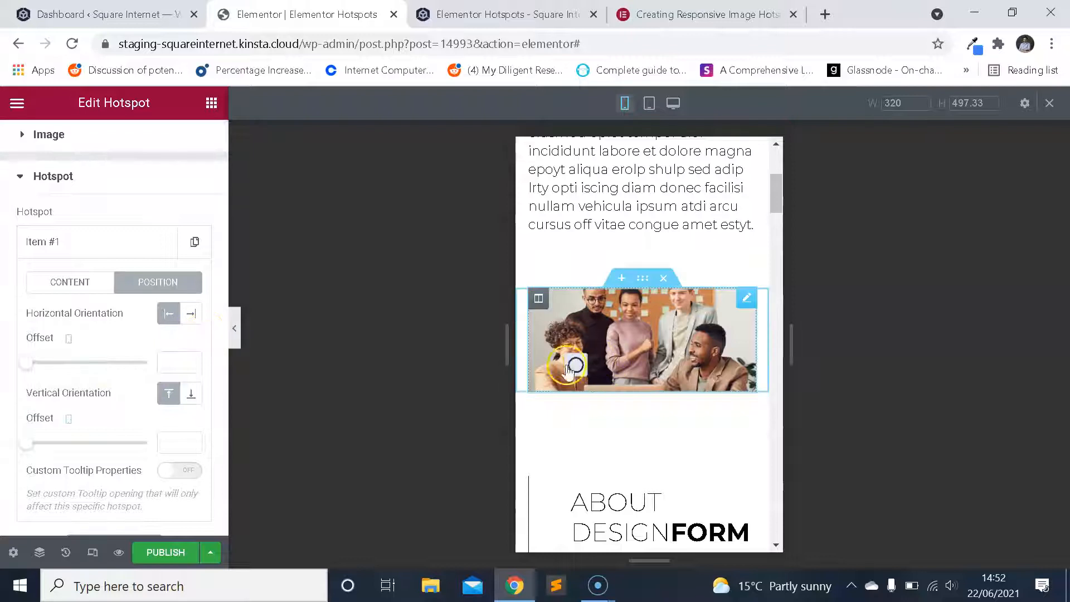
Try a mobile vertical offset of 70 for hotspot Item #1, and settle on 90.
scroll(134, 348, "down", 2)
scroll(134, 348, "up", 2)
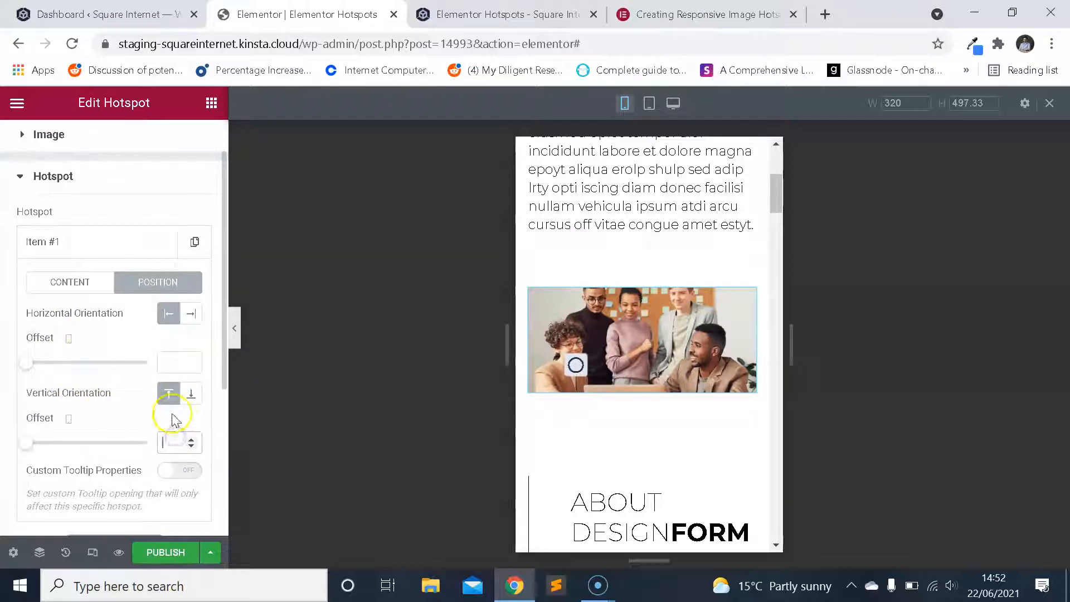
type("70")
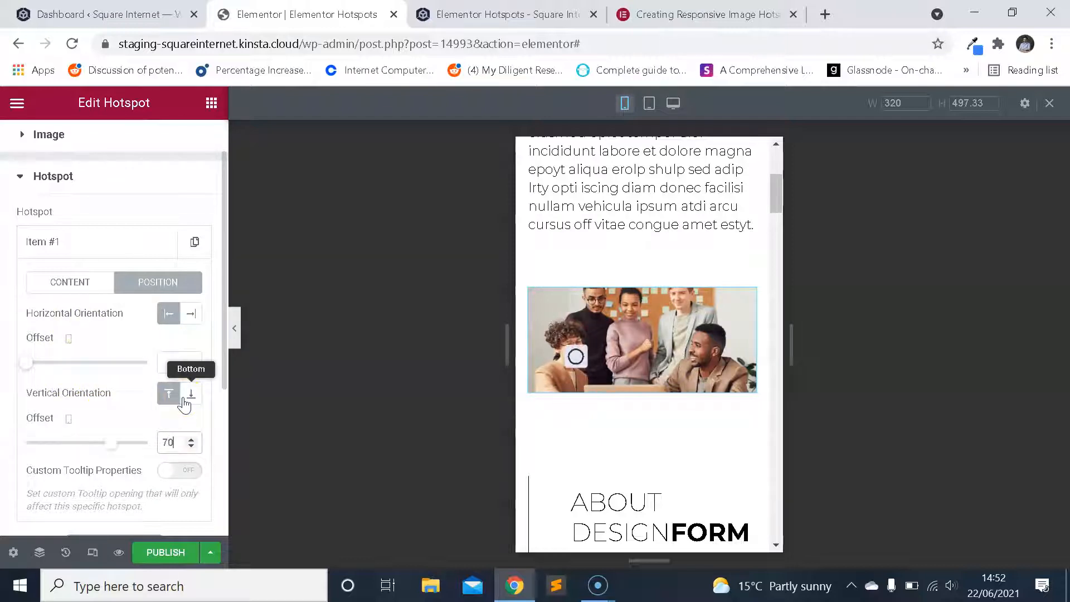
key("BackSpace")
type("0")
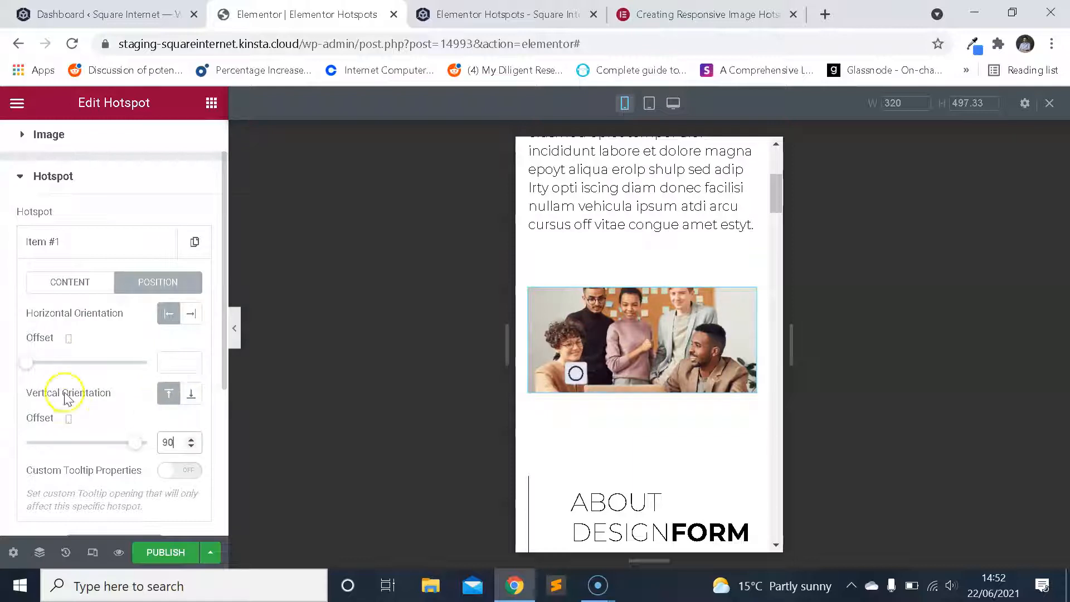
Return the responsive preview to desktop and look over the position settings of hotspot Item #1.
left_click(72, 422)
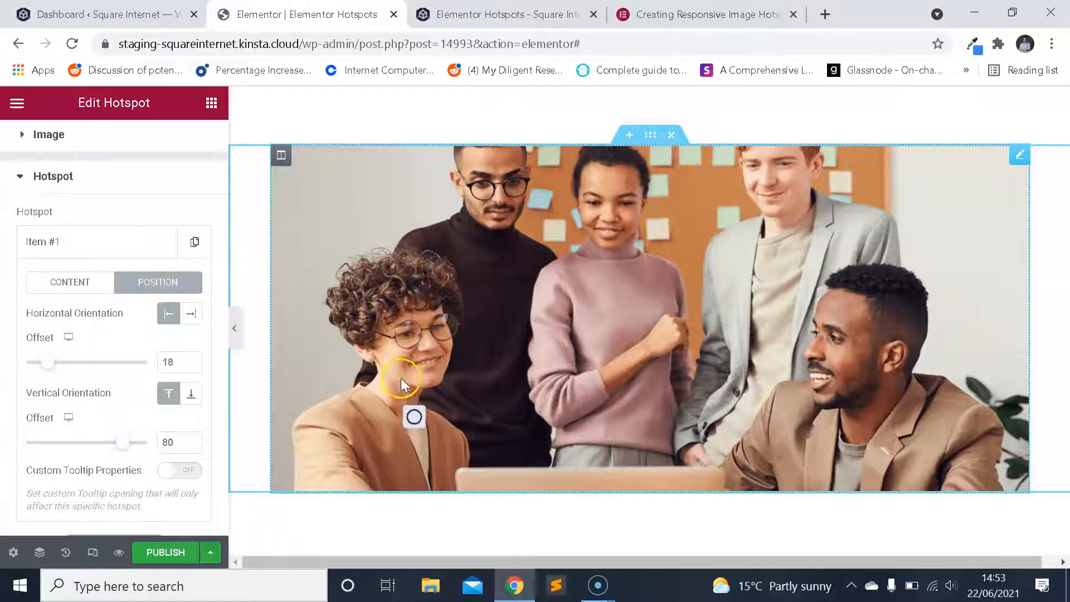
scroll(168, 317, "up", 1)
scroll(167, 312, "down", 2)
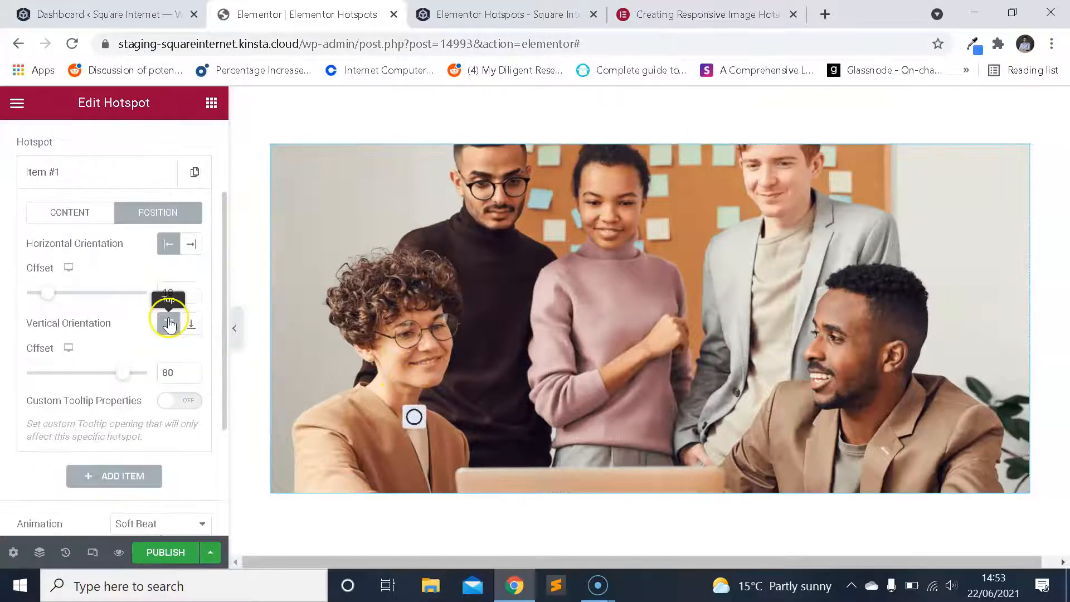
scroll(167, 362, "down", 3)
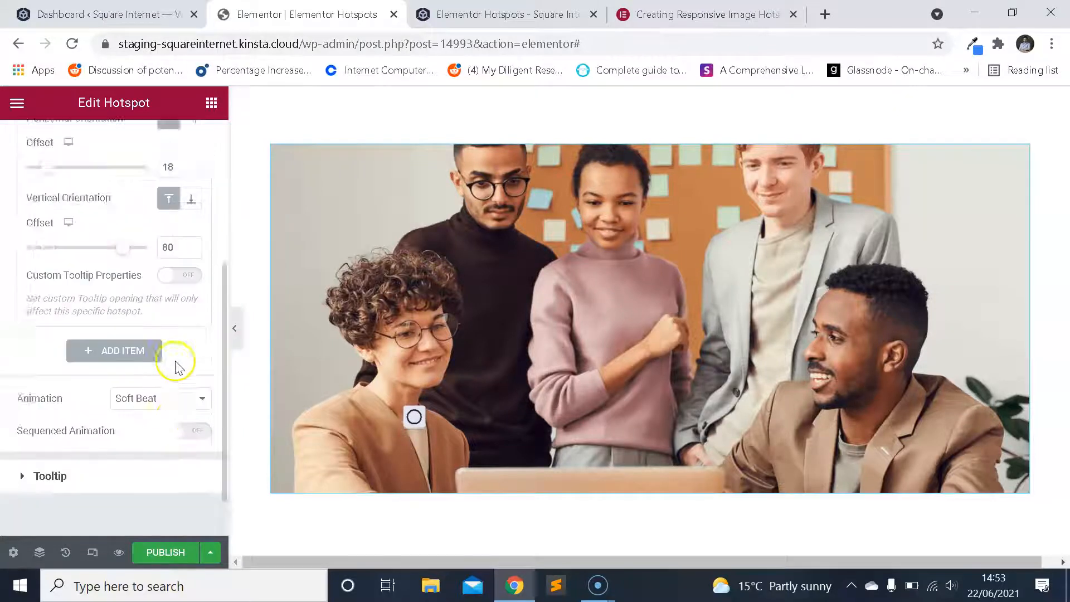
scroll(139, 342, "up", 5)
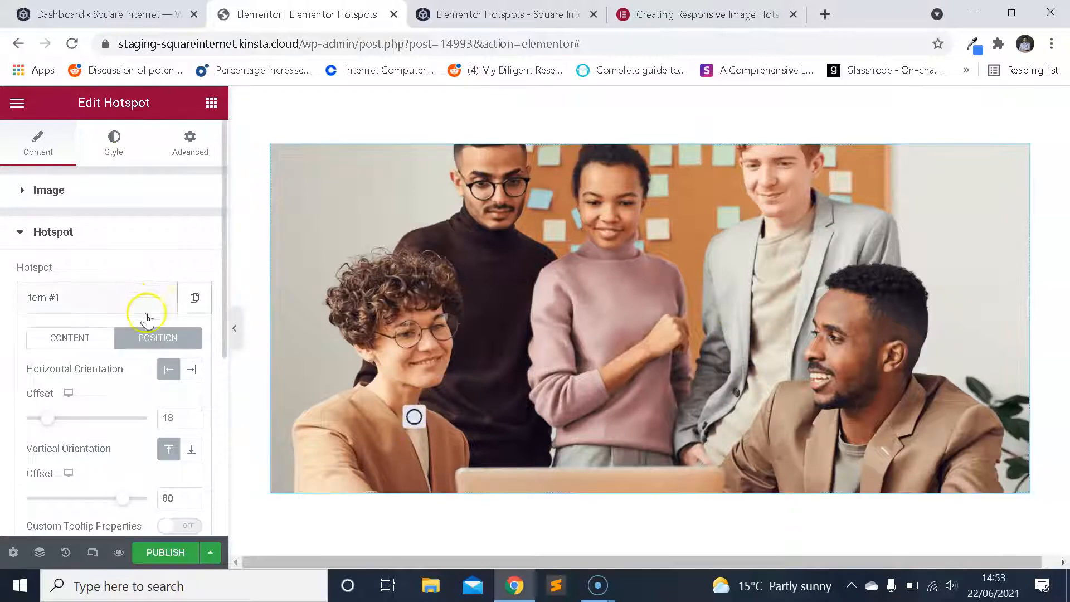
Collapse hotspot Item #1 and duplicate it so the list holds three hotspot items.
left_click(21, 226)
left_click(78, 233)
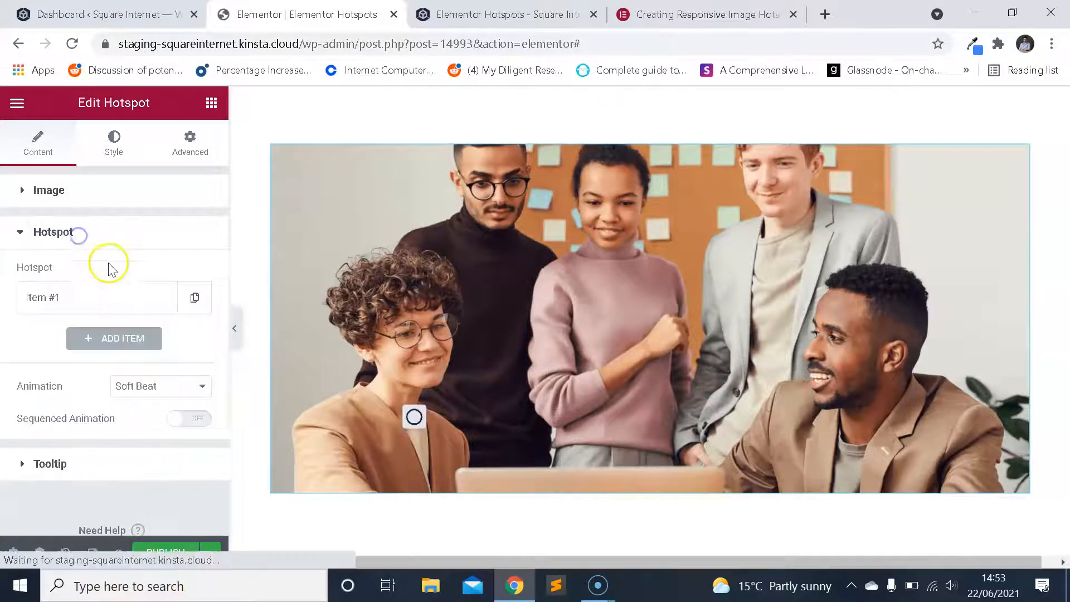
left_click(195, 298)
left_click(167, 338)
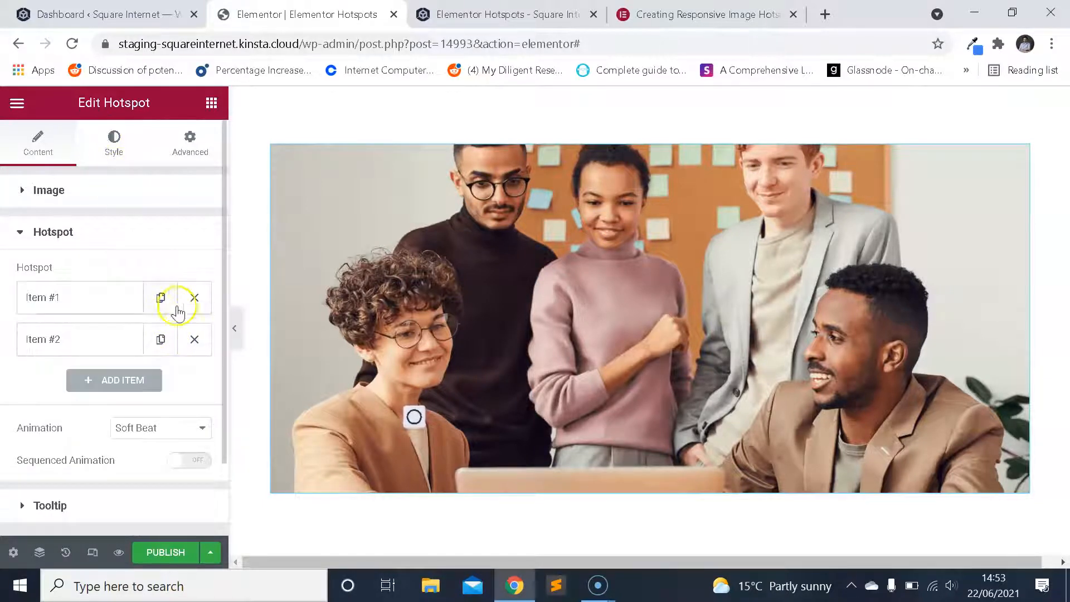
left_click(167, 340)
Expand hotspot Item #2 and open its position settings.
left_click(89, 339)
scroll(137, 307, "down", 5)
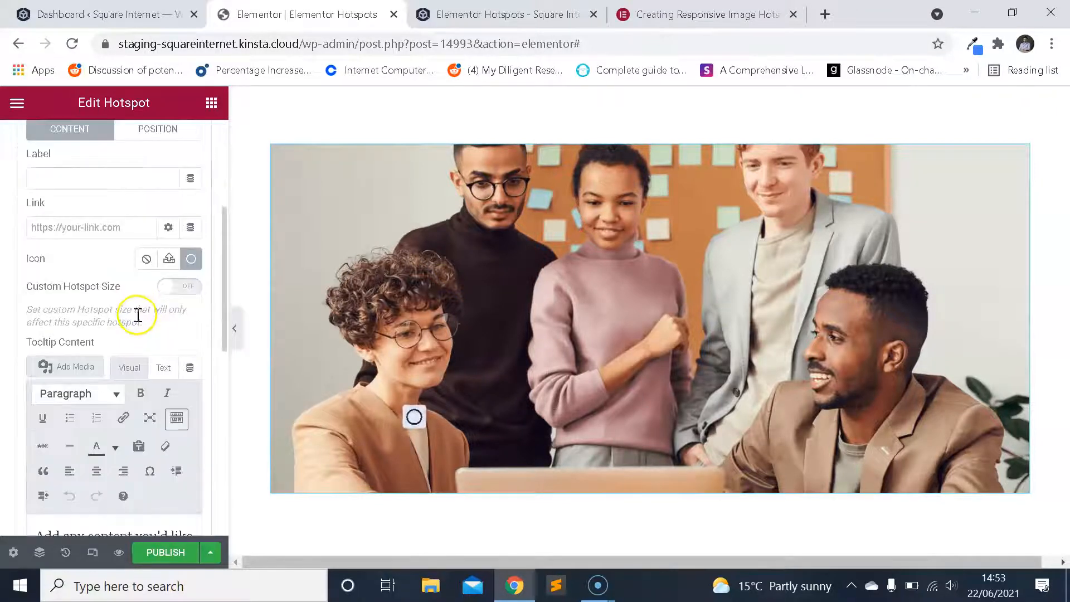
scroll(136, 307, "up", 5)
scroll(167, 321, "down", 2)
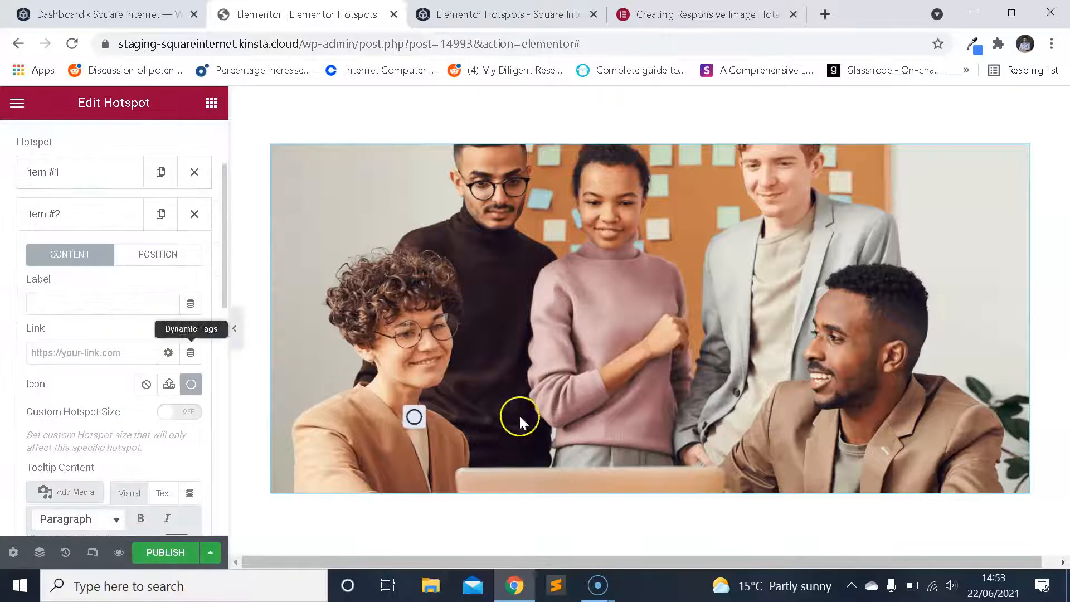
scroll(153, 301, "down", 2)
scroll(148, 290, "up", 4)
left_click(158, 253)
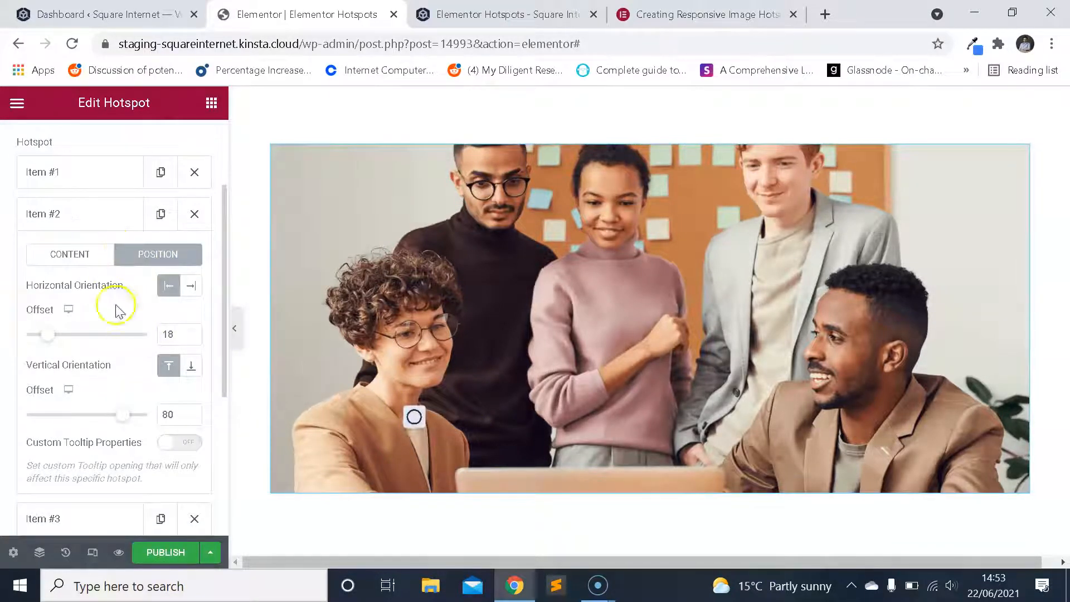
Try a horizontal offset of 25 and a vertical offset of 69 for hotspot Item #2.
double_click(170, 334)
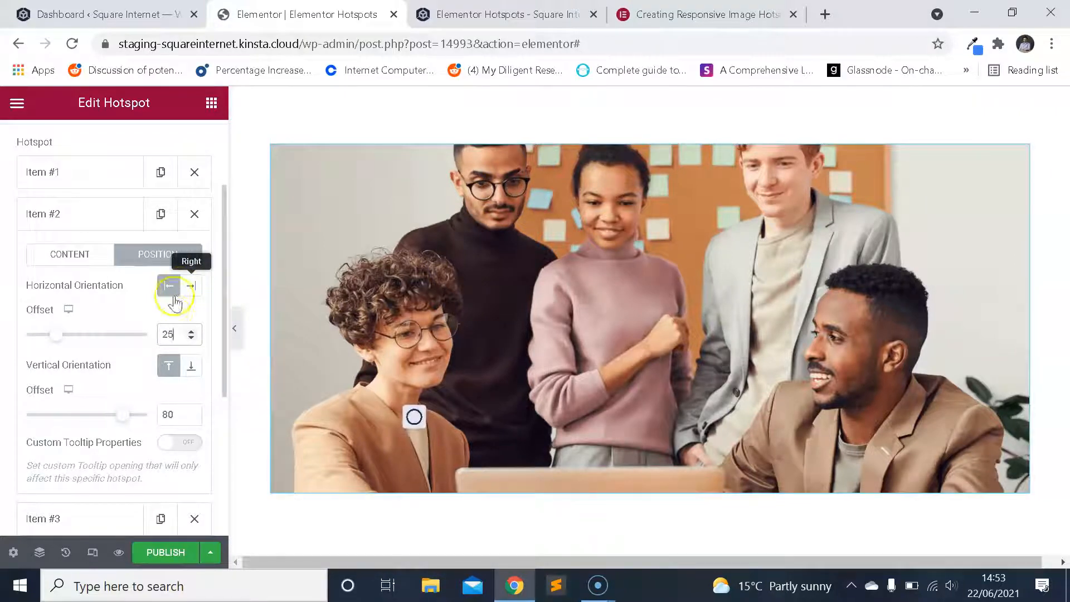
left_click(134, 317)
double_click(167, 415)
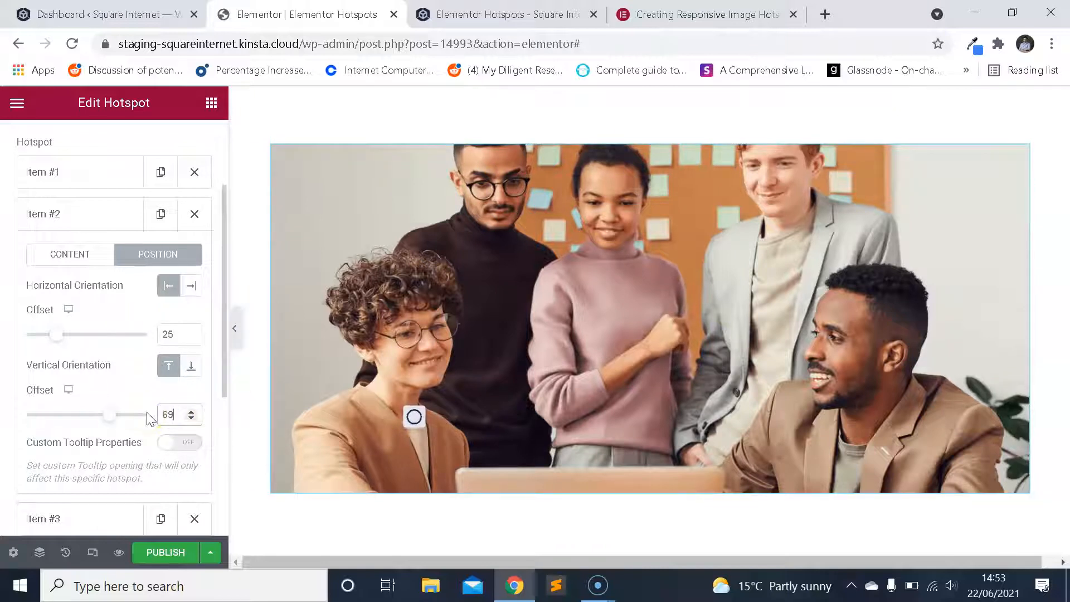
scroll(127, 406, "down", 2)
scroll(125, 403, "up", 2)
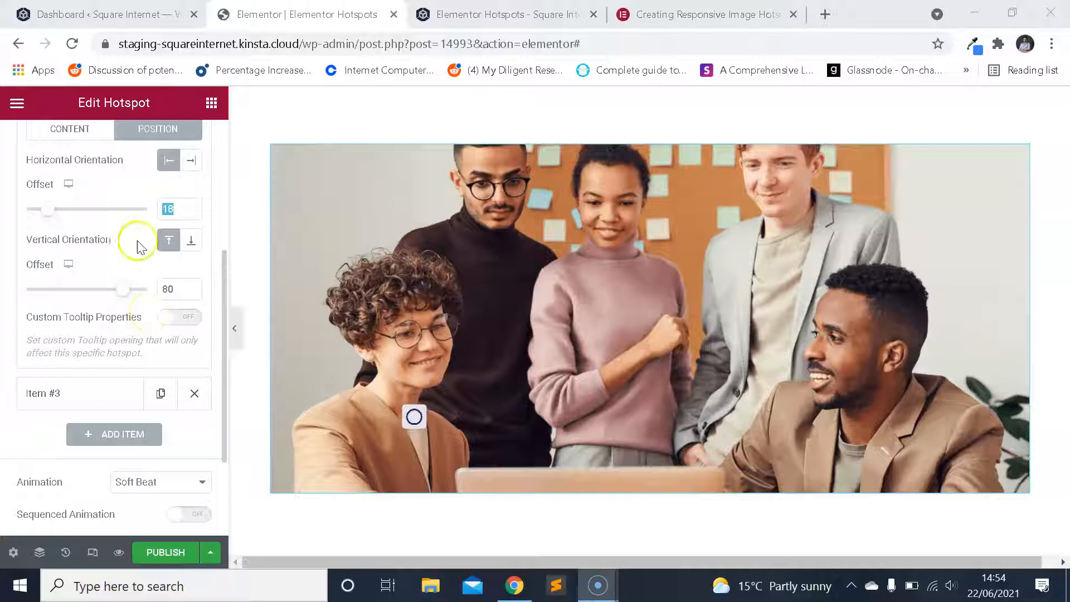
Try horizontal offsets of 300, 30, 25 and 27 for hotspot Item #2, and settle on 28.
left_click(172, 209)
type("300")
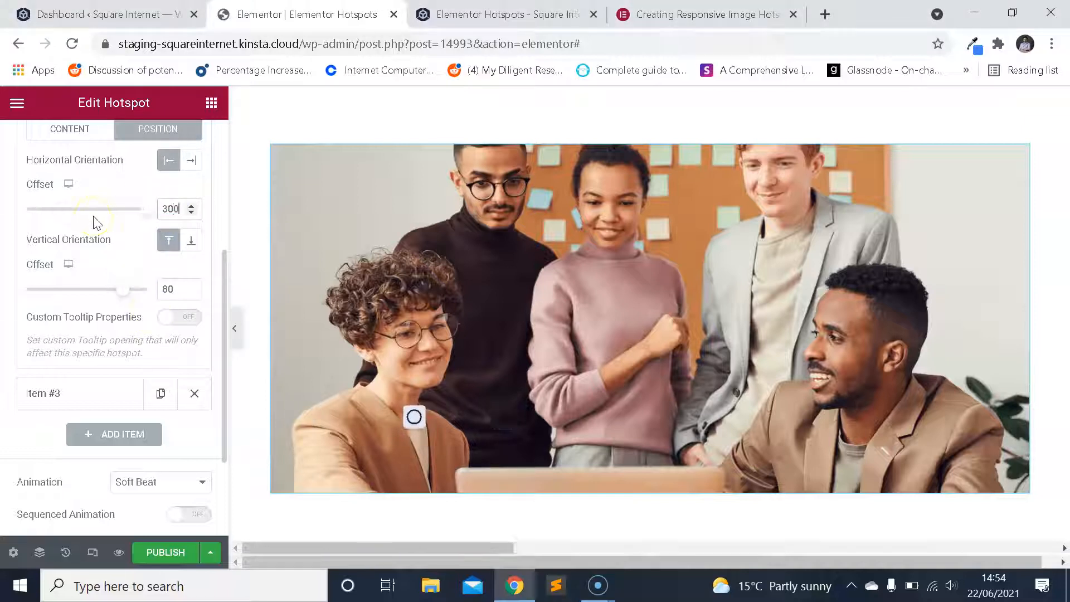
key("BackSpace")
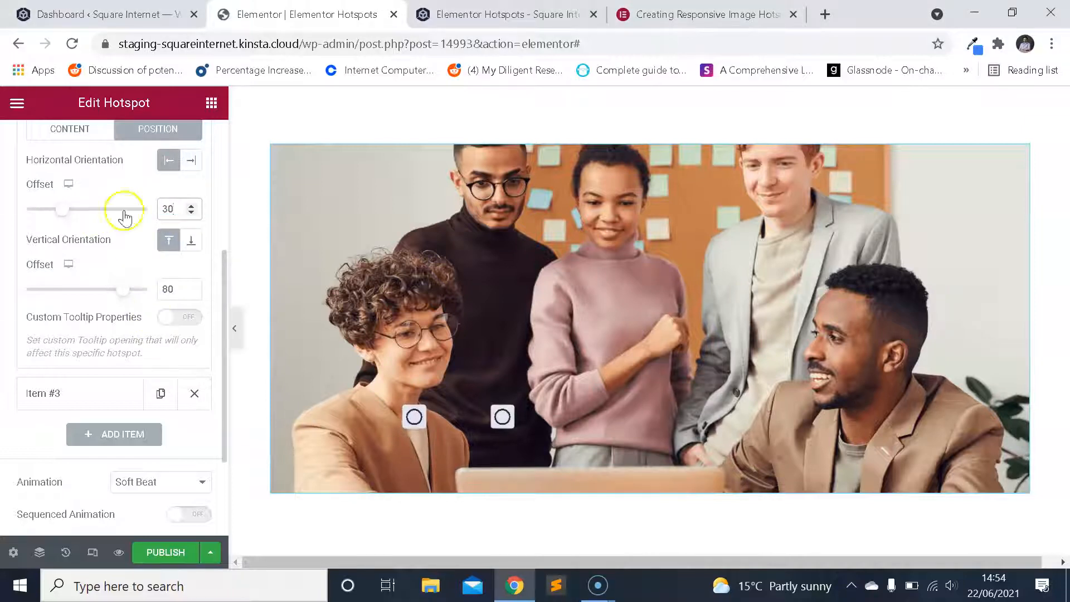
left_click_drag(181, 211, 148, 215)
type("25")
left_click(182, 219)
type("27")
key("BackSpace")
type("8")
left_click(500, 227)
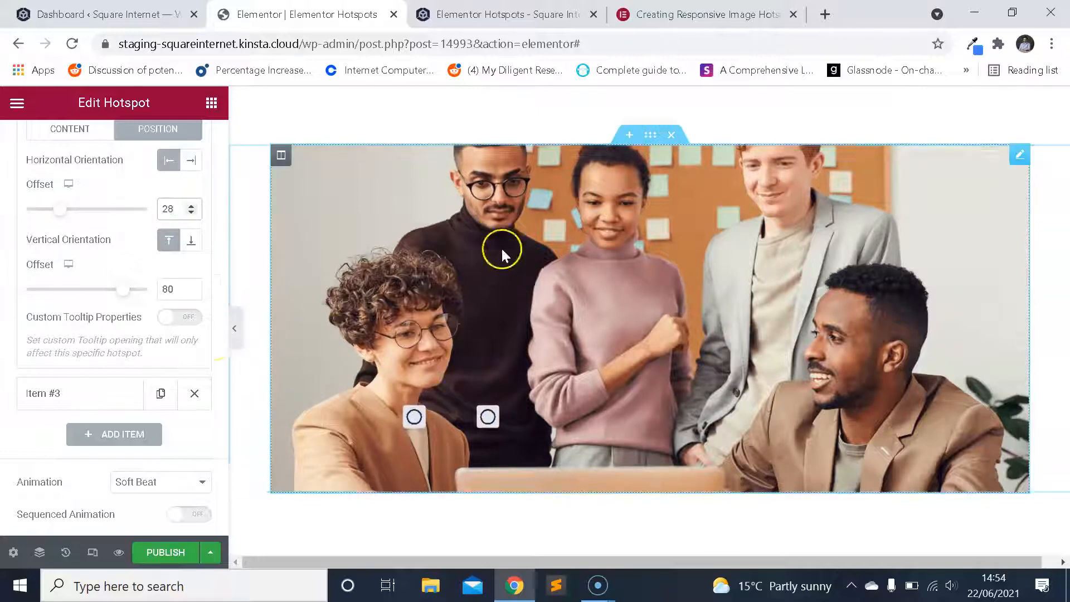
Set the vertical offset of hotspot Item #2 to 30 and adjust its horizontal offset to 29.
scroll(125, 273, "up", 2)
left_click(172, 412)
left_click_drag(186, 419, 158, 415)
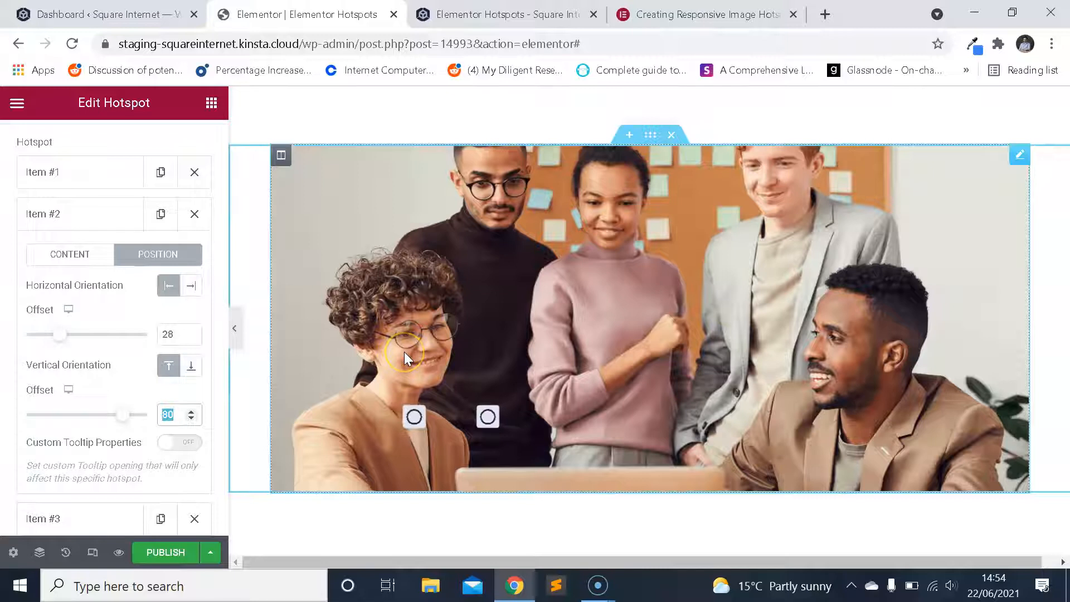
type("30")
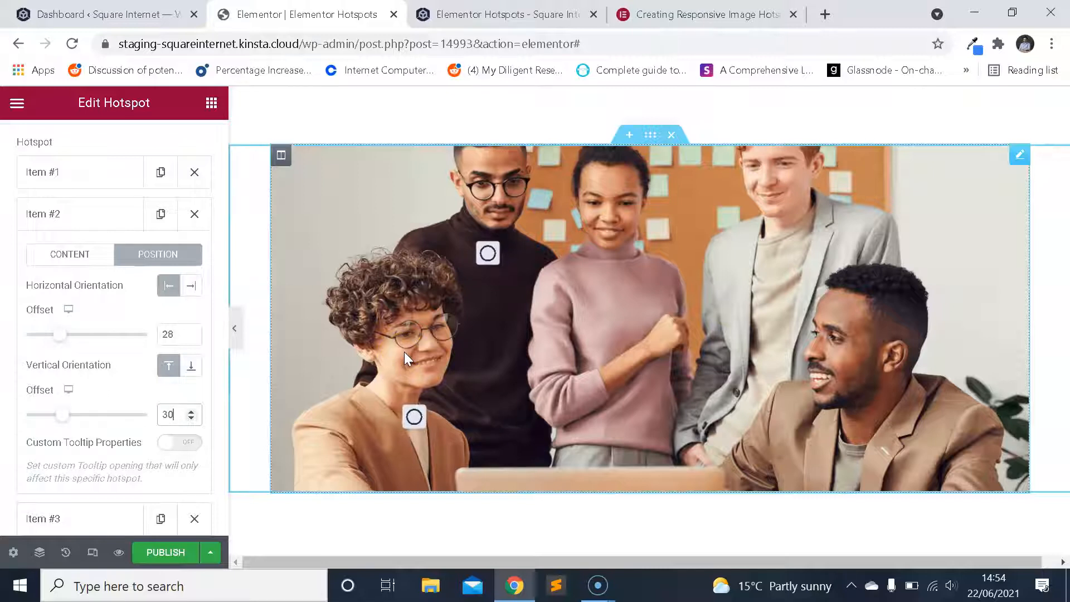
left_click(177, 337)
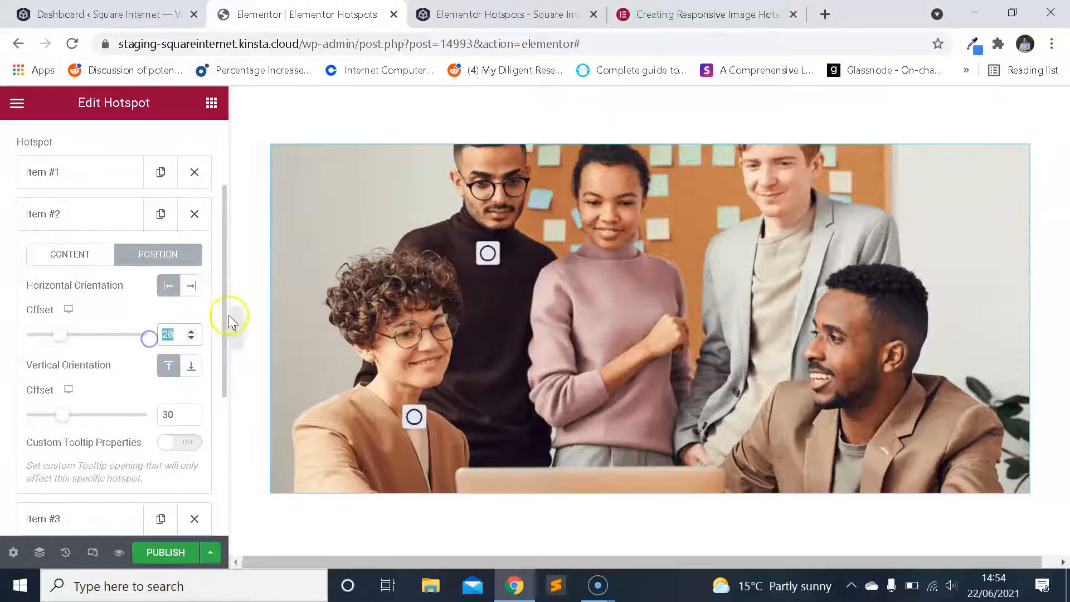
key("Up")
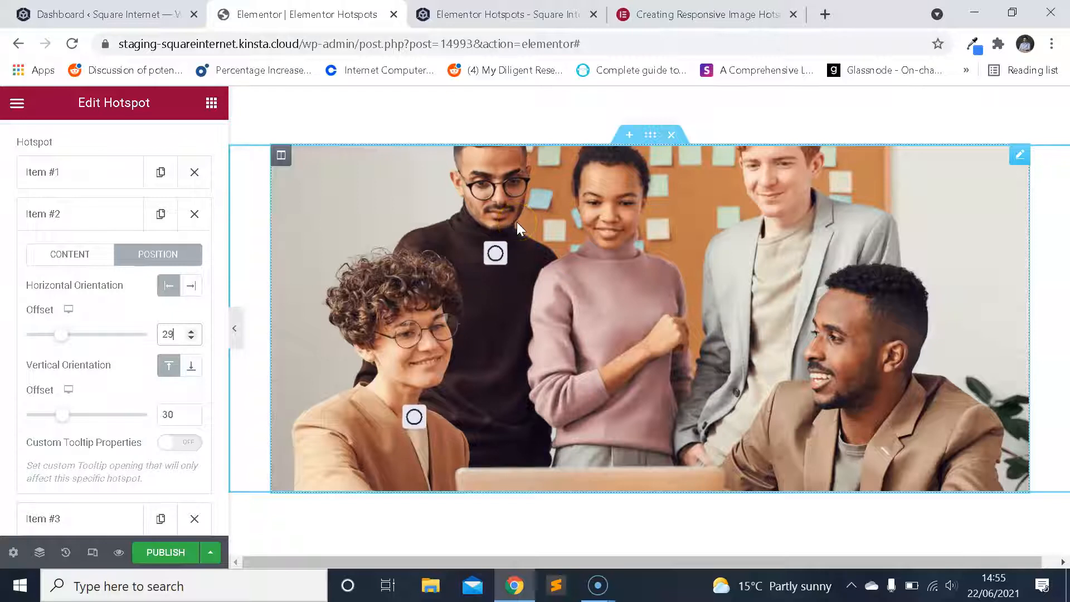
Collapse hotspot Item #2 and open the position settings of Item #3.
left_click(103, 216)
left_click(101, 256)
scroll(144, 337, "down", 2)
scroll(151, 312, "up", 2)
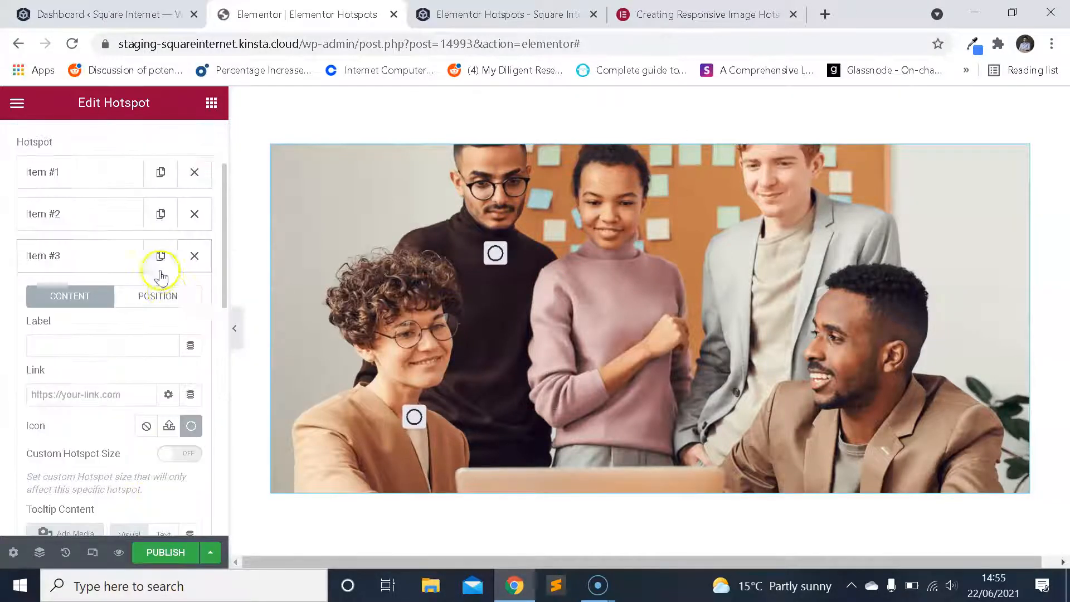
left_click(173, 312)
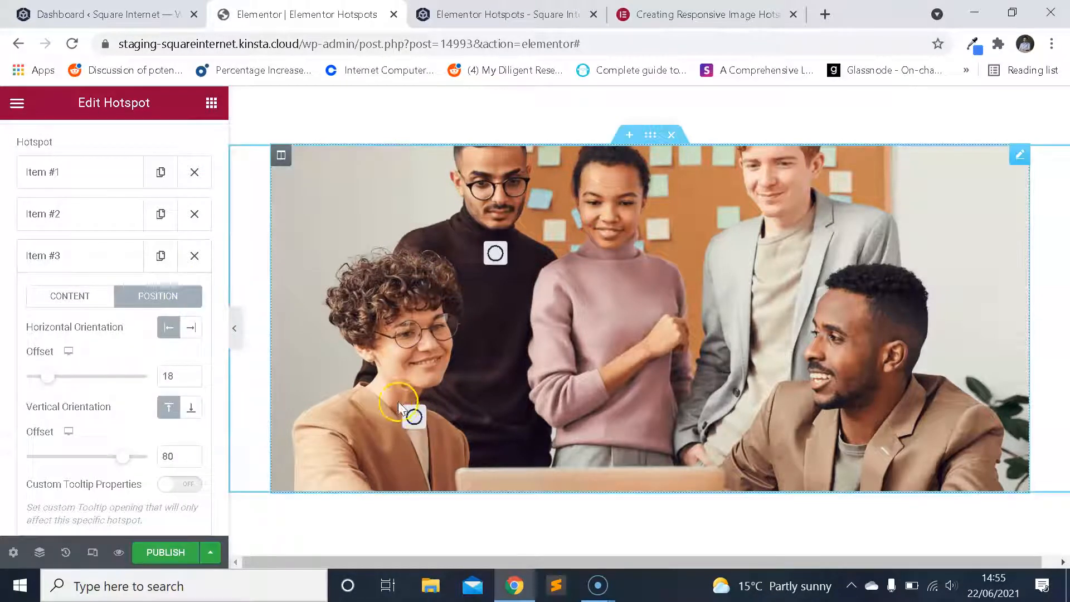
Try horizontal offsets of 40, 45 and 47 for hotspot Item #3, and settle on 46.
left_click_drag(162, 376, 137, 377)
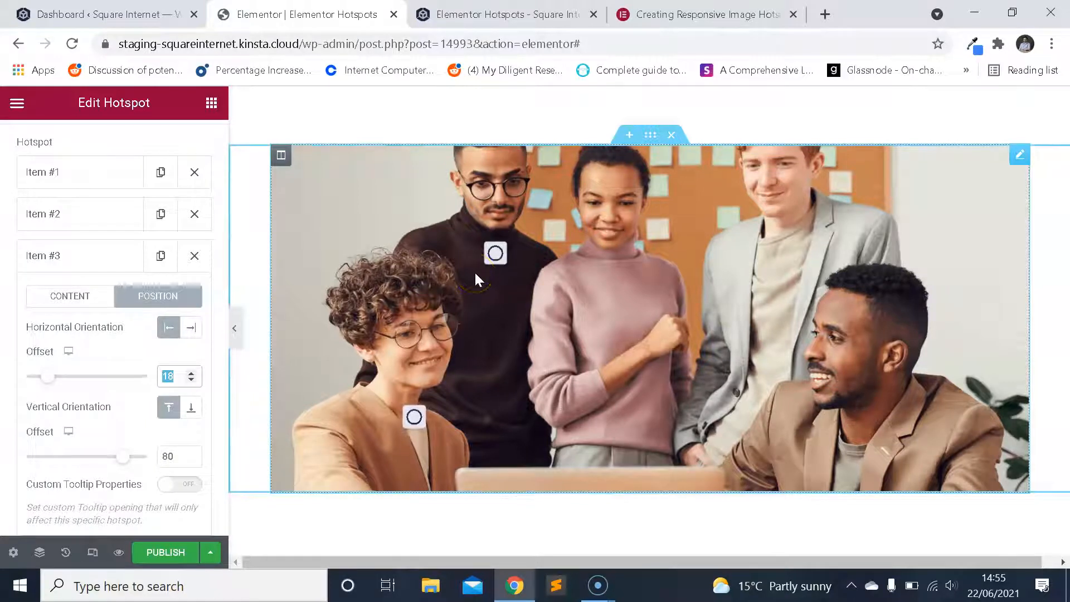
type("40")
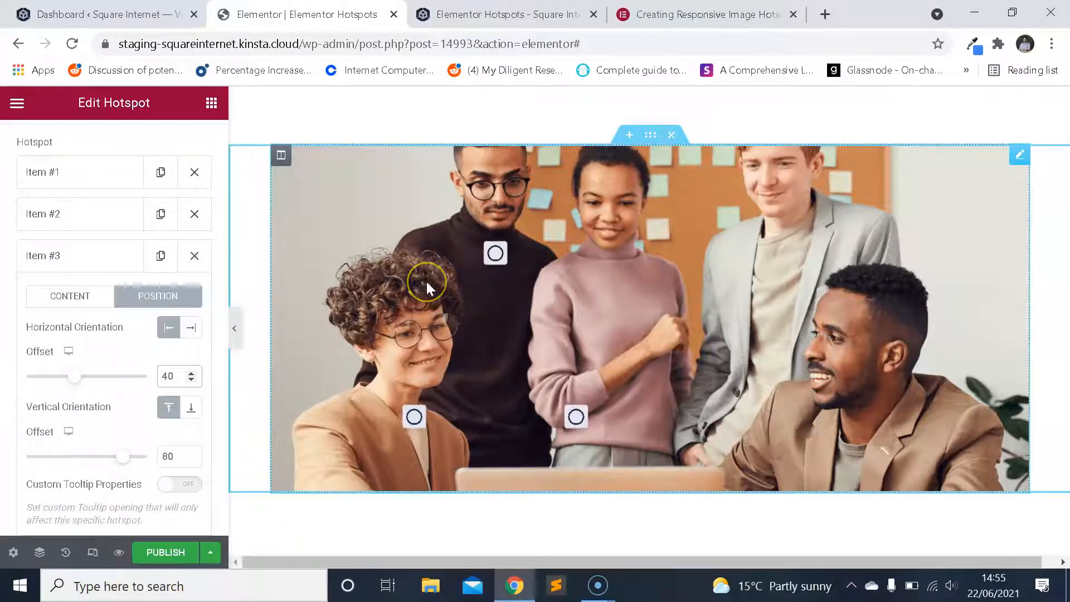
key("Up")
key("Up")
key("Up")
key("Up")
key("Up")
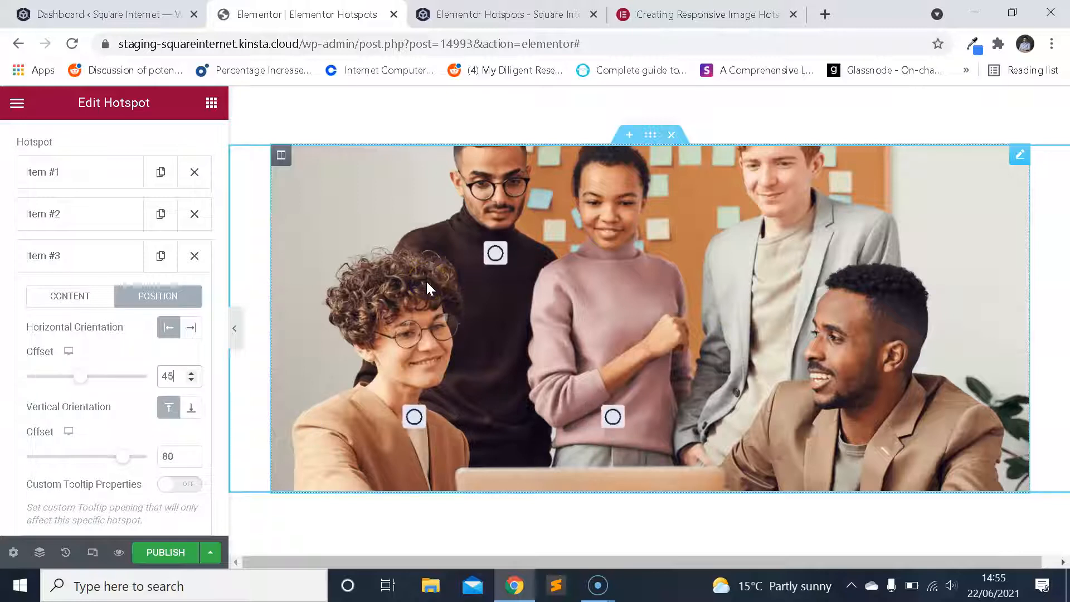
key("BackSpace")
type("6")
key("BackSpace")
type("7")
key("Down")
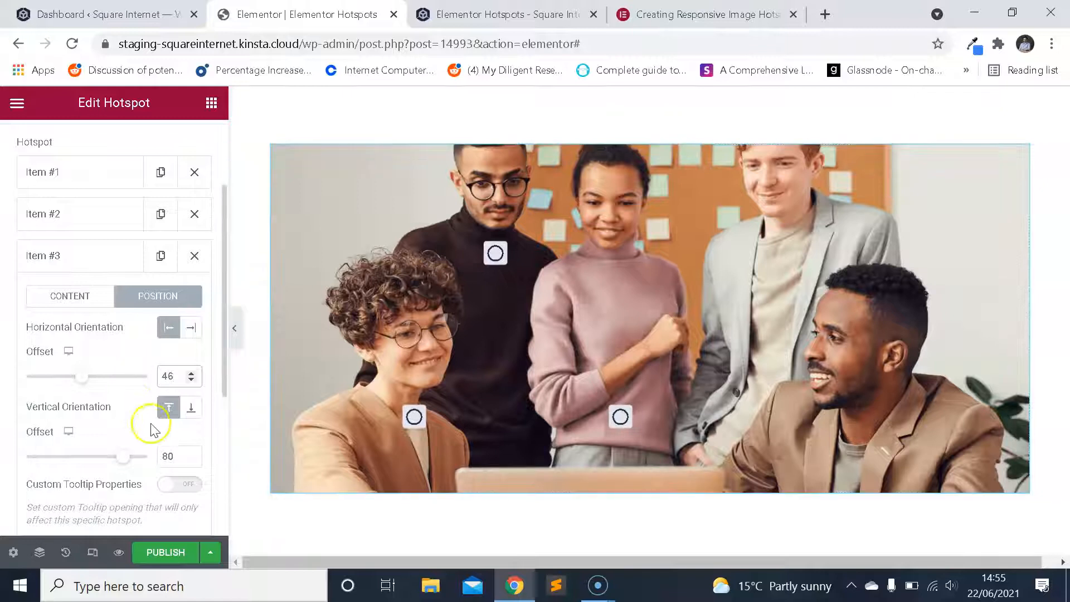
Try a vertical offset of 30 for hotspot Item #3, and settle on 35.
left_click_drag(161, 455, 242, 428)
type("30")
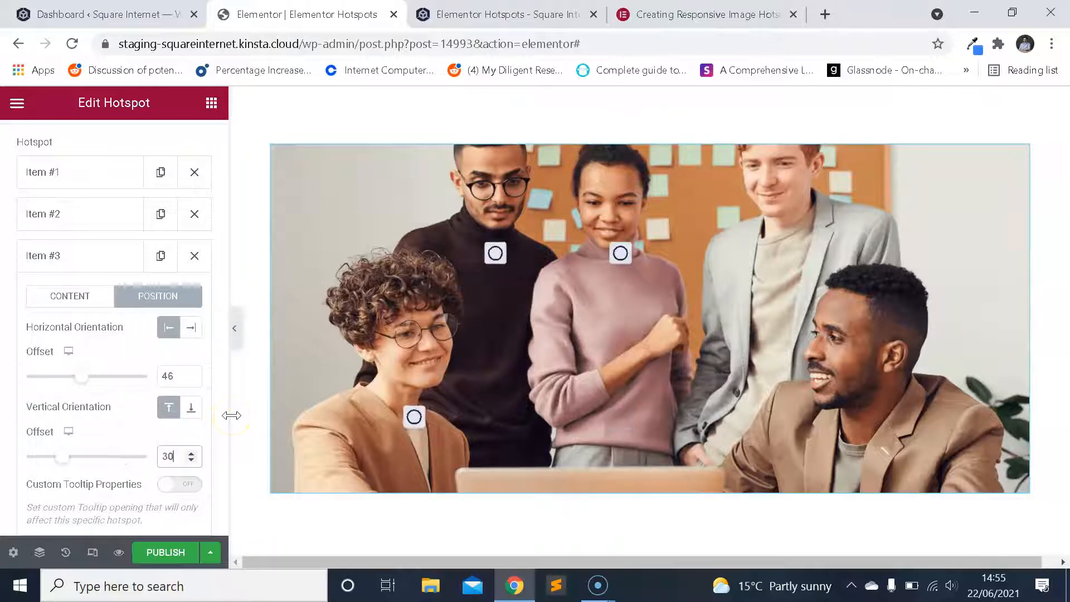
key("BackSpace")
key("BackSpace")
type("27")
key("BackSpace")
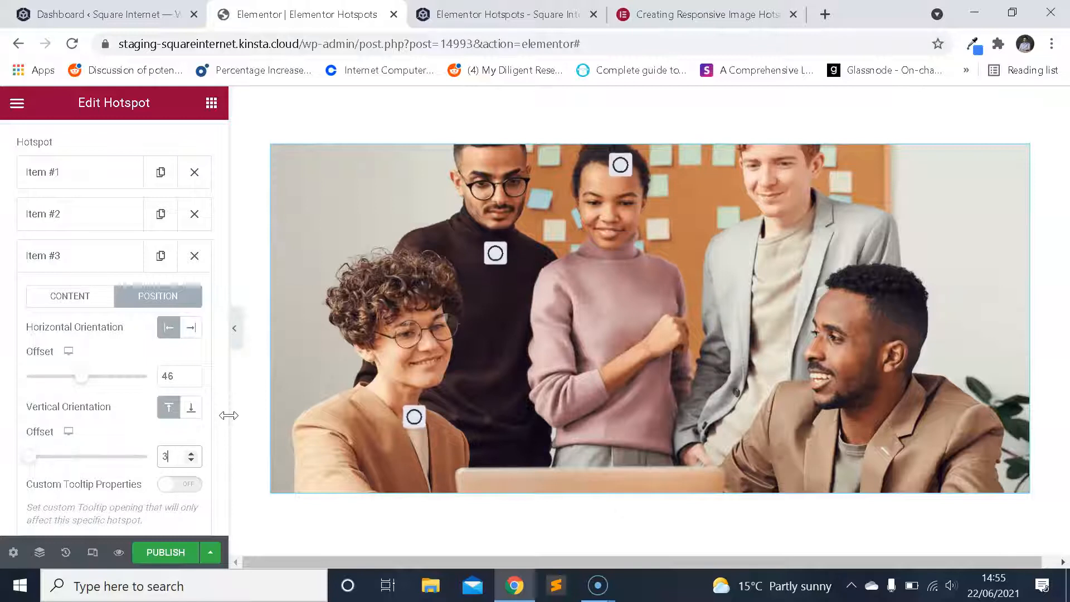
type("5")
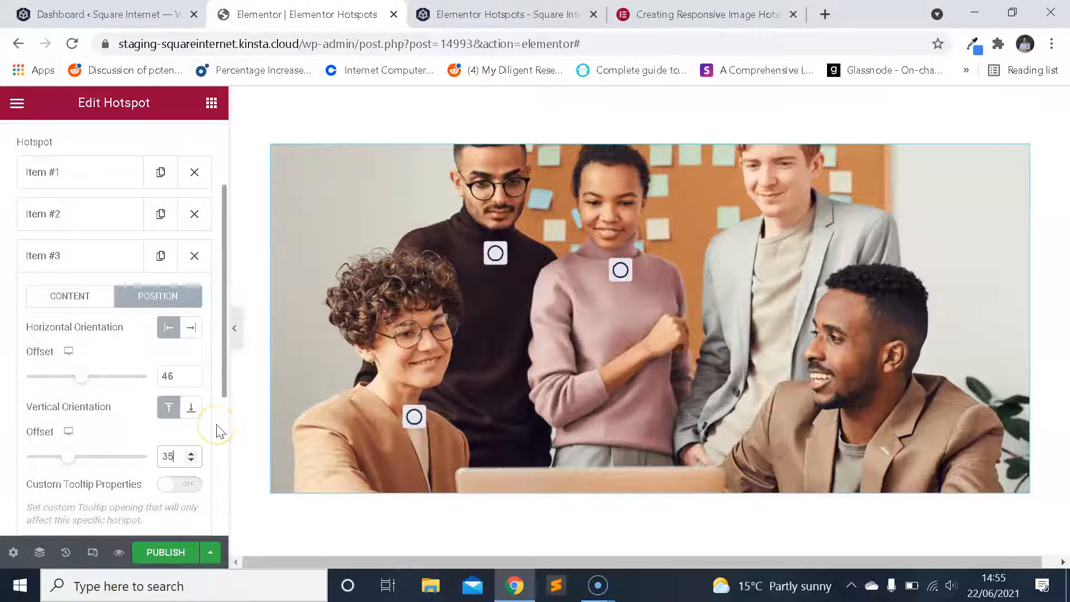
Set the horizontal offset of hotspot Item #3 to 44.
left_click(167, 376)
key("BackSpace")
type("4")
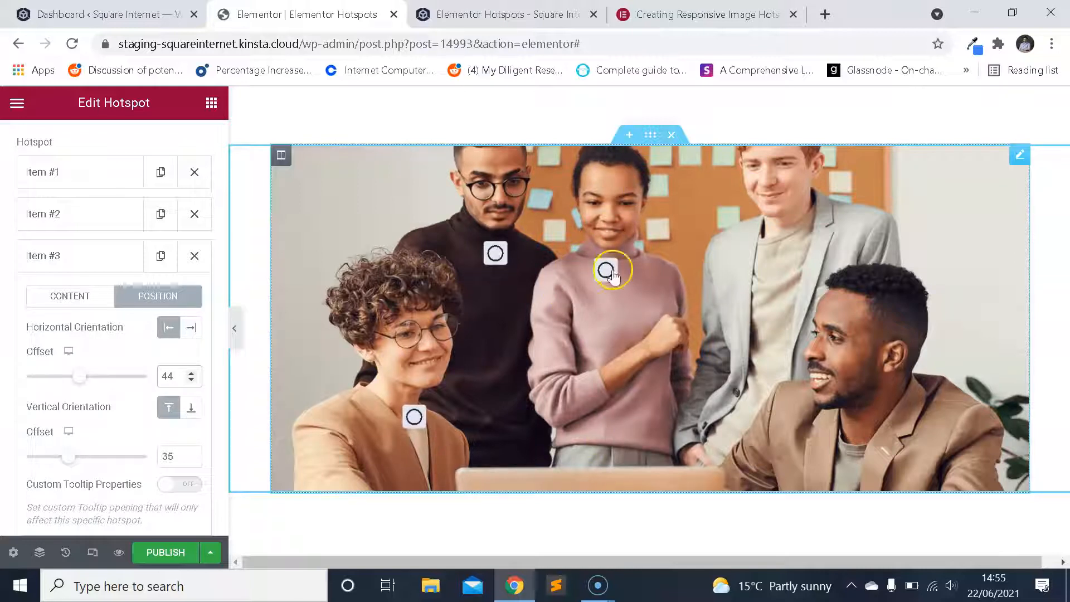
Collapse hotspot Item #3 and duplicate it twice to add Items #4 and #5.
left_click(92, 259)
left_click(157, 264)
left_click(161, 297)
In the position settings of hotspot Item #4, try horizontal offsets of 56 and 66, and settle on 68.
left_click(107, 298)
scroll(162, 356, "down", 2)
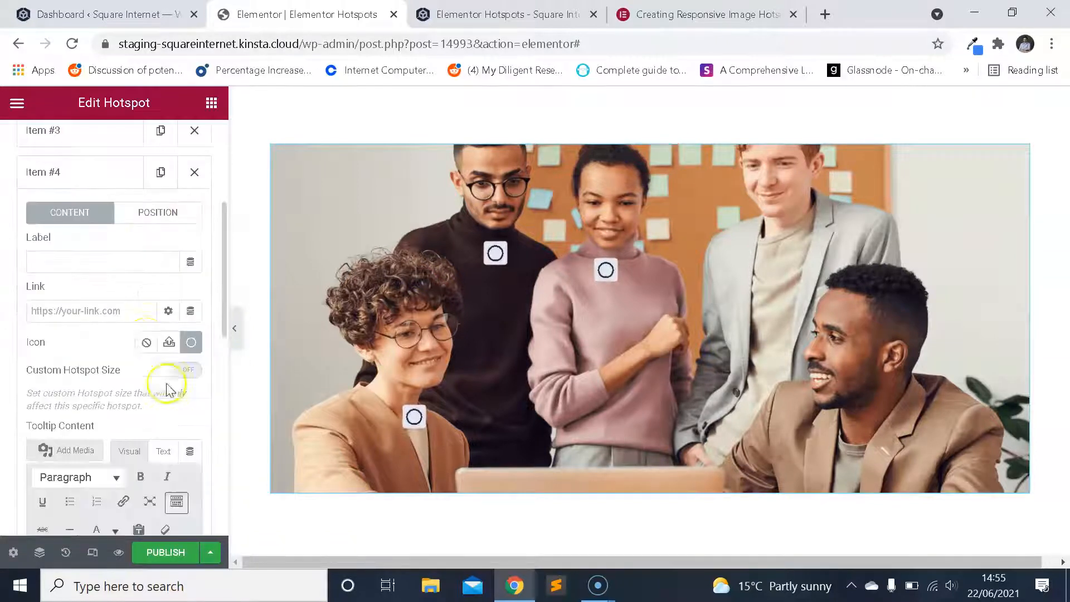
left_click(146, 215)
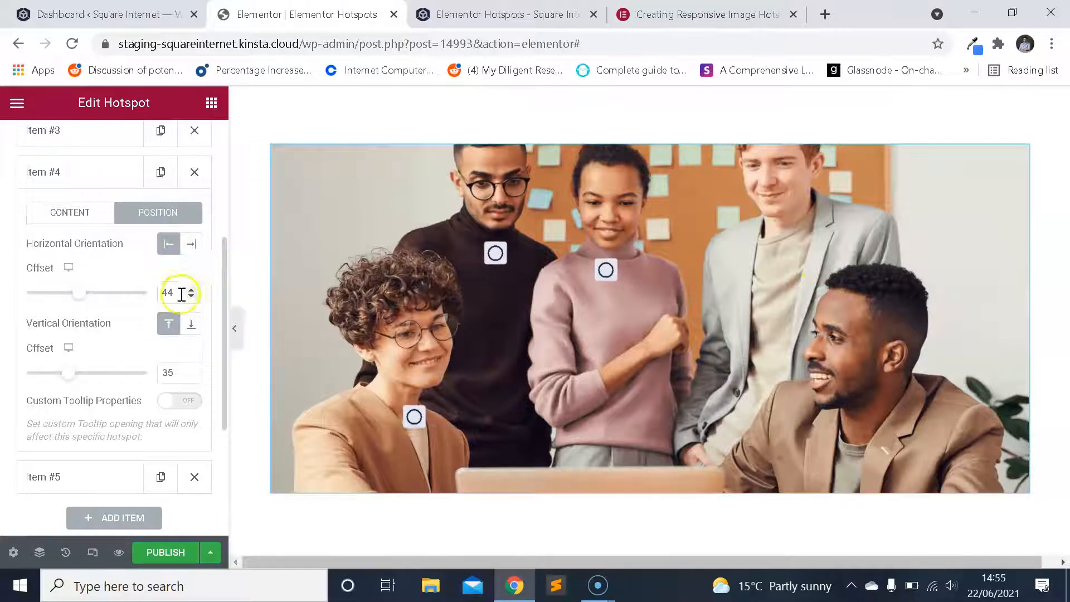
left_click_drag(177, 296, 136, 295)
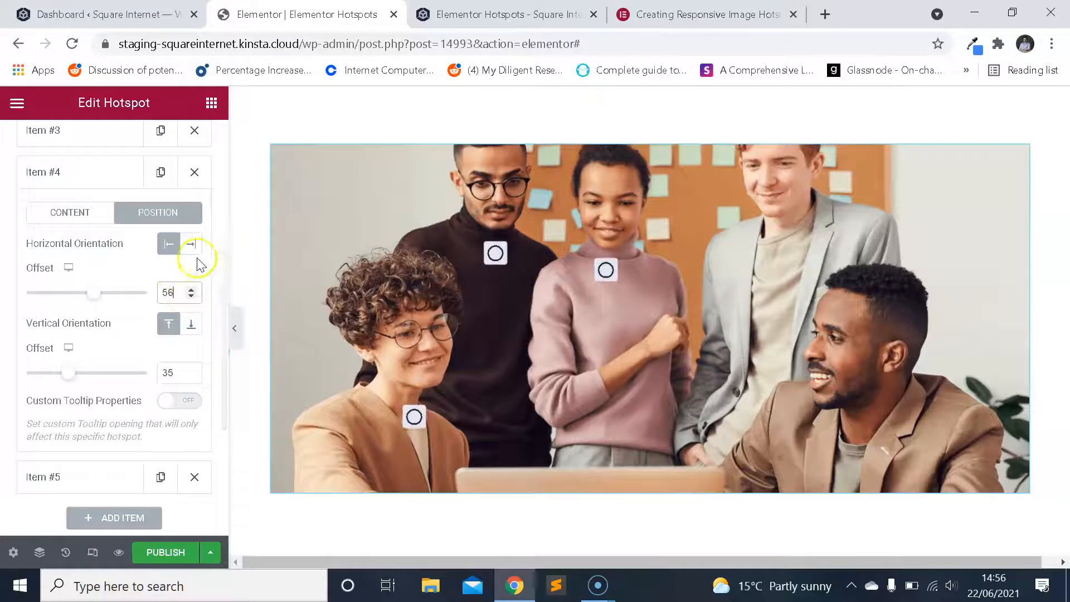
left_click(169, 244)
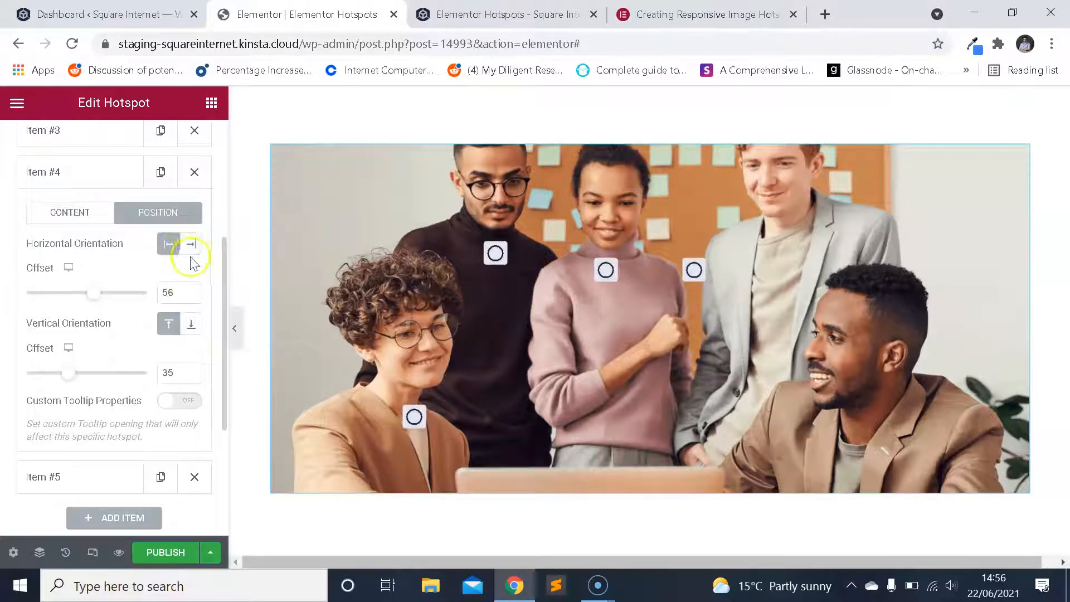
left_click(188, 246)
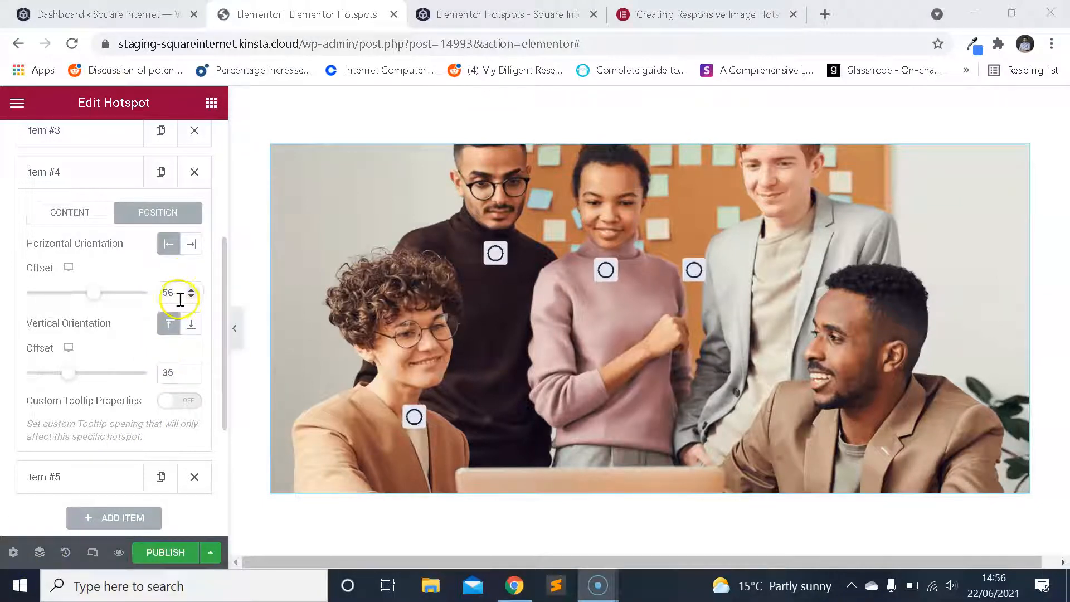
left_click_drag(155, 297, 219, 292)
type("66")
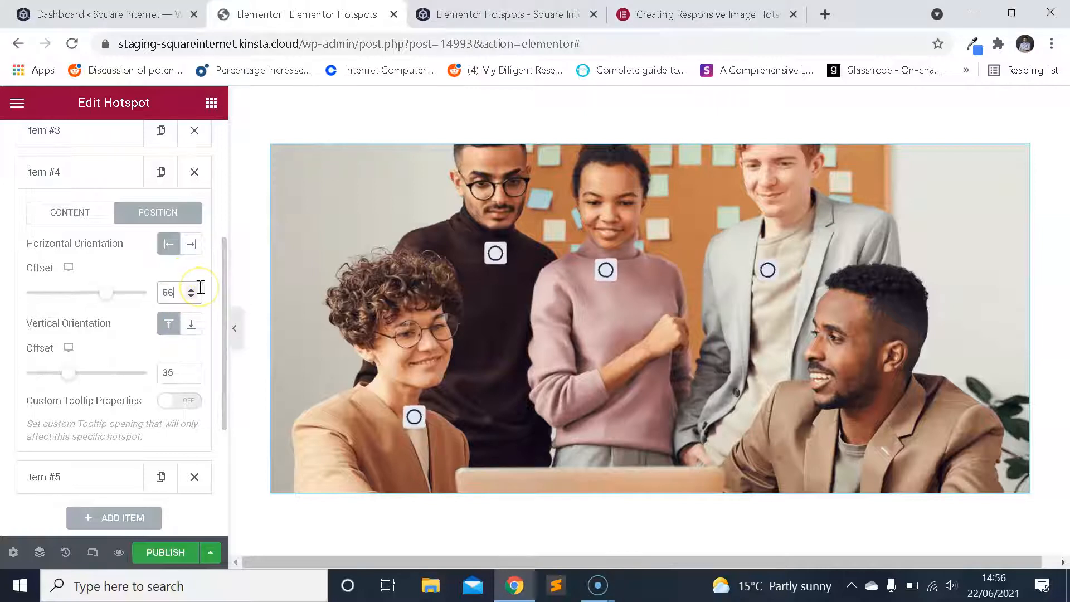
key("Up")
key("Up")
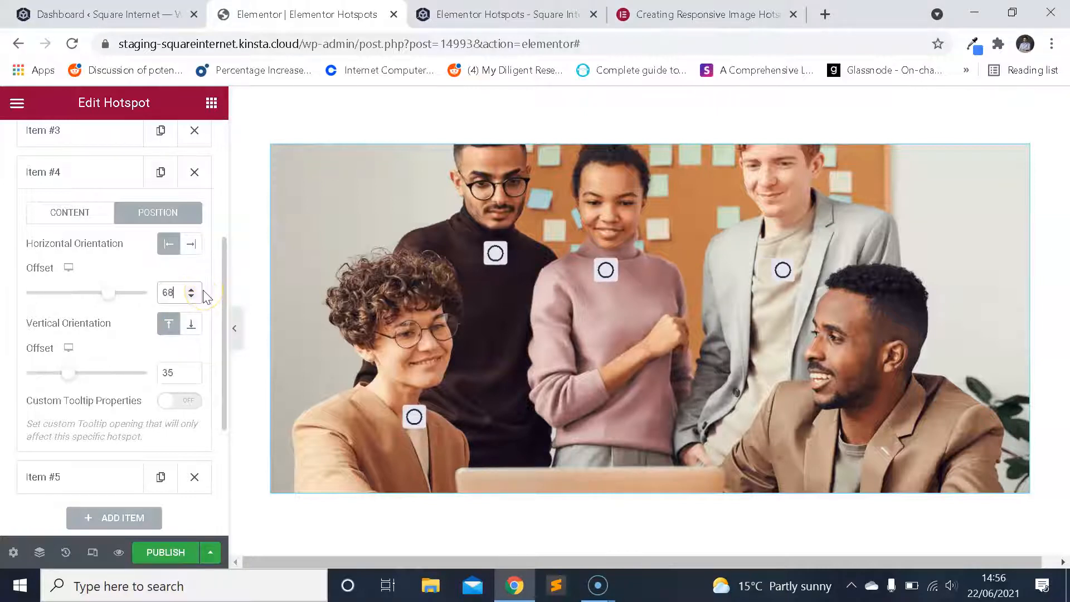
Set the vertical offset of hotspot Item #4 to 30 and collapse the item.
left_click_drag(171, 372, 141, 378)
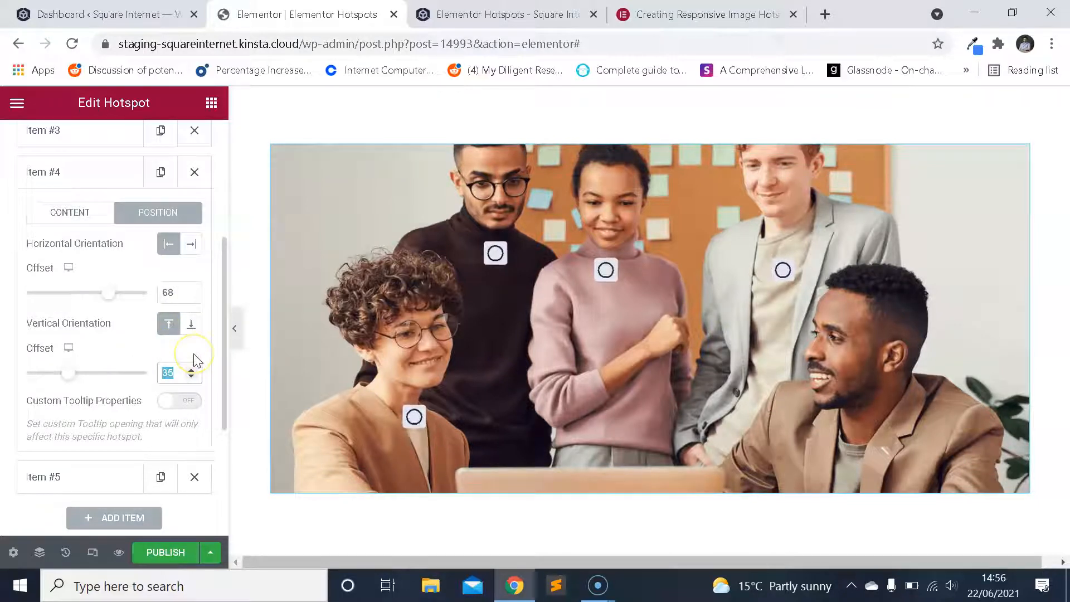
key("BackSpace")
type("0")
left_click(101, 183)
Position hotspot Item #5 with a vertical offset of 90, trying horizontal offsets of 70 and 80 before settling on 77.
left_click(100, 225)
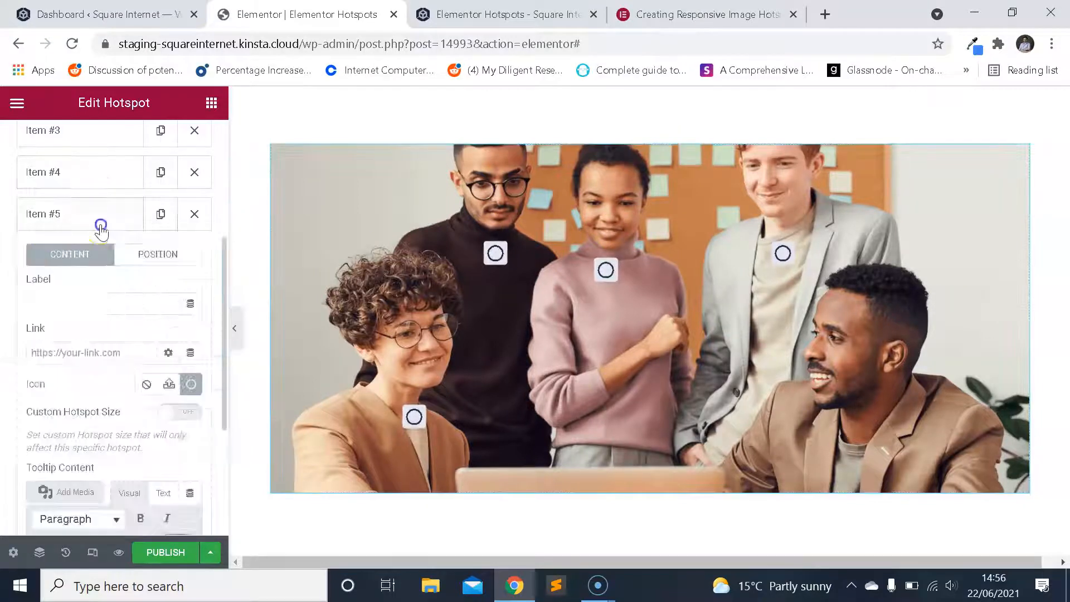
left_click(163, 259)
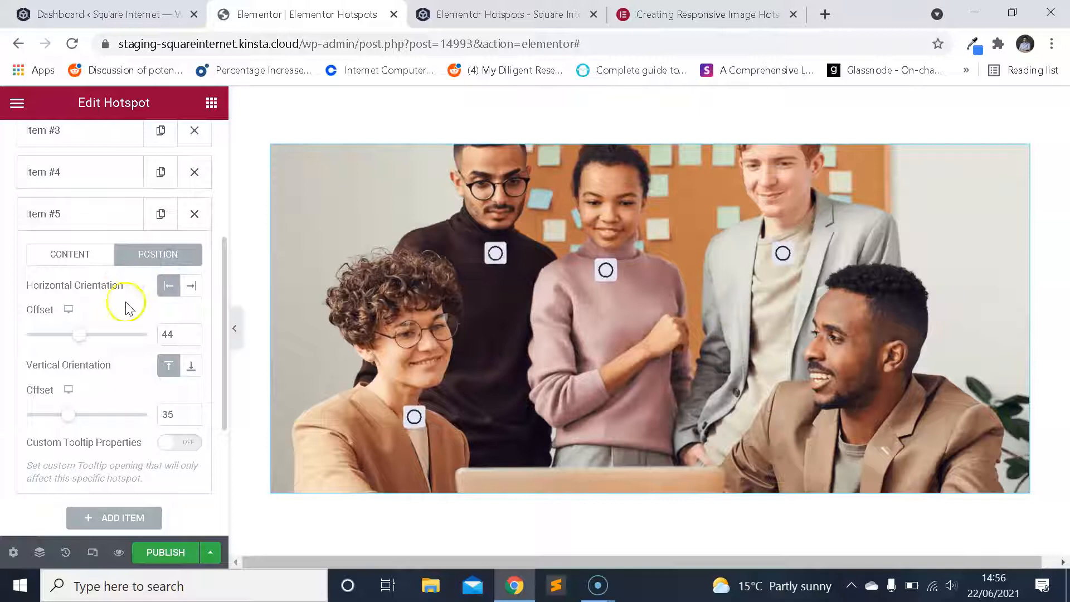
double_click(160, 334)
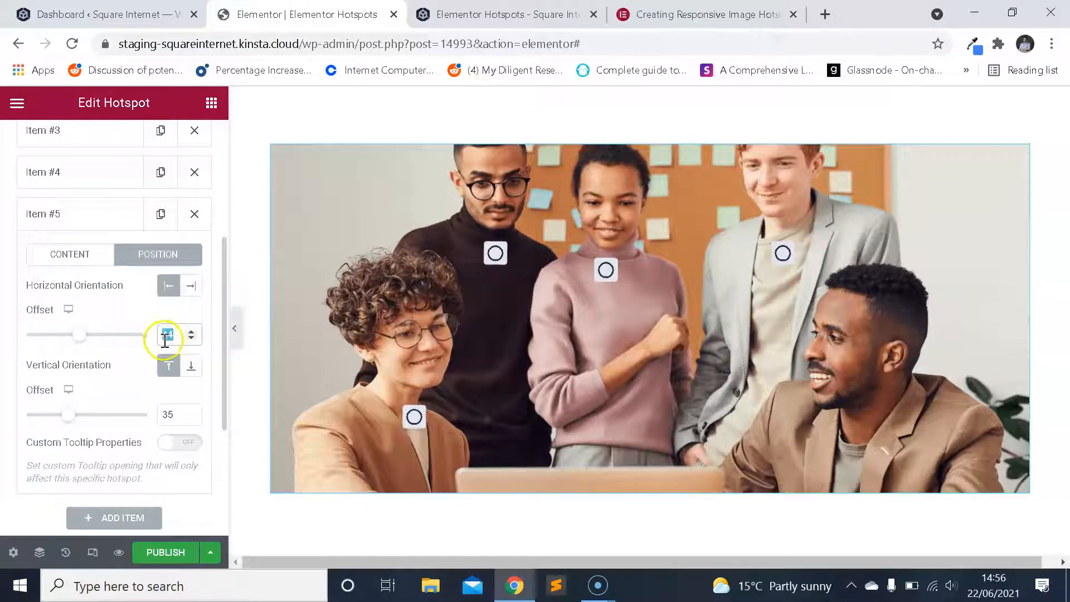
type("70")
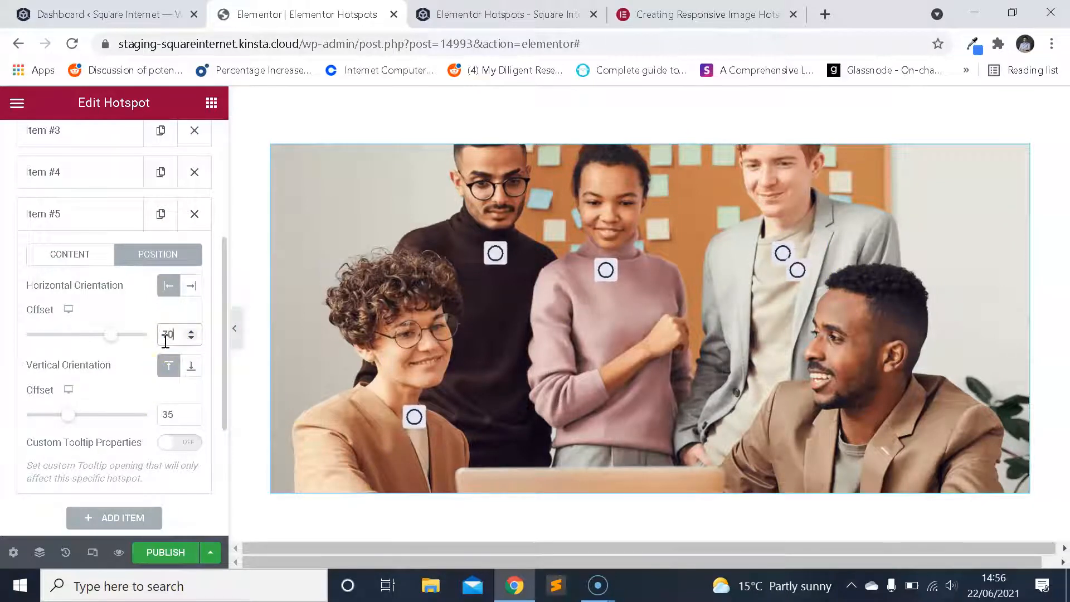
left_click_drag(168, 330, 137, 339)
type("80")
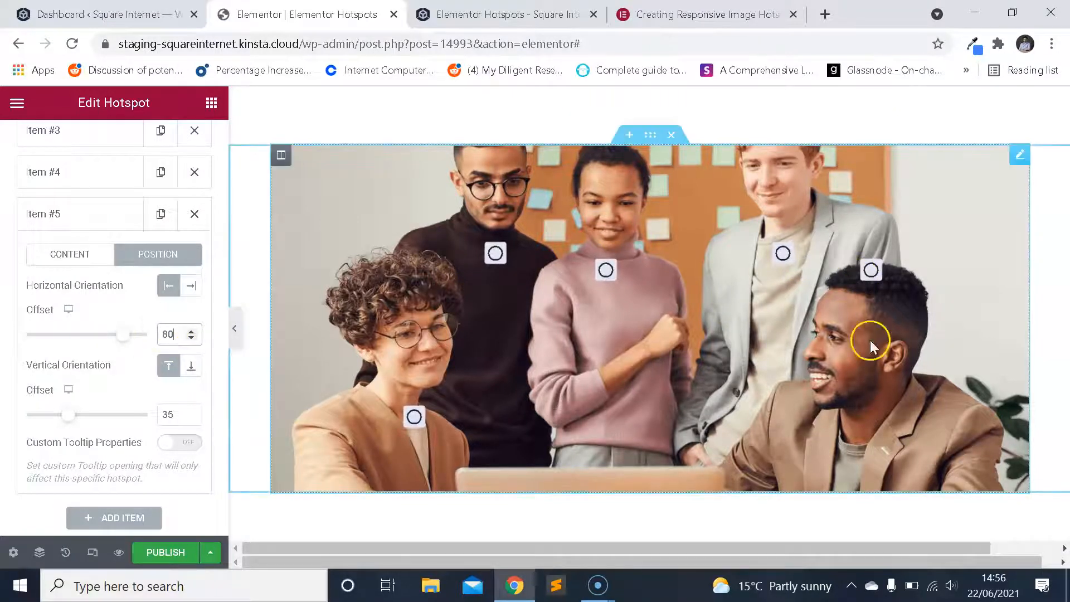
left_click_drag(175, 419, 142, 420)
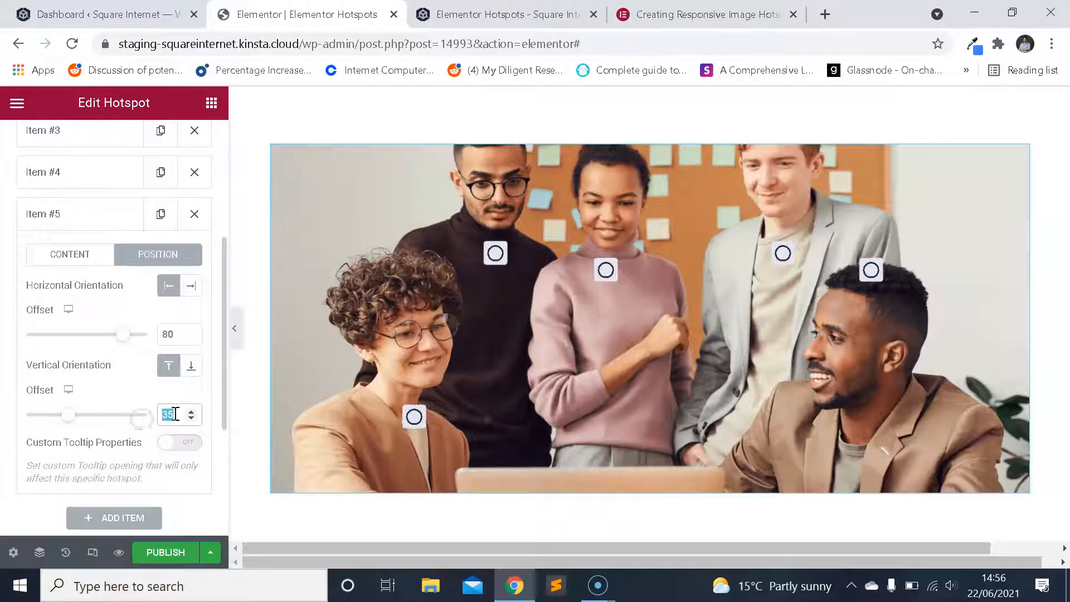
type("90")
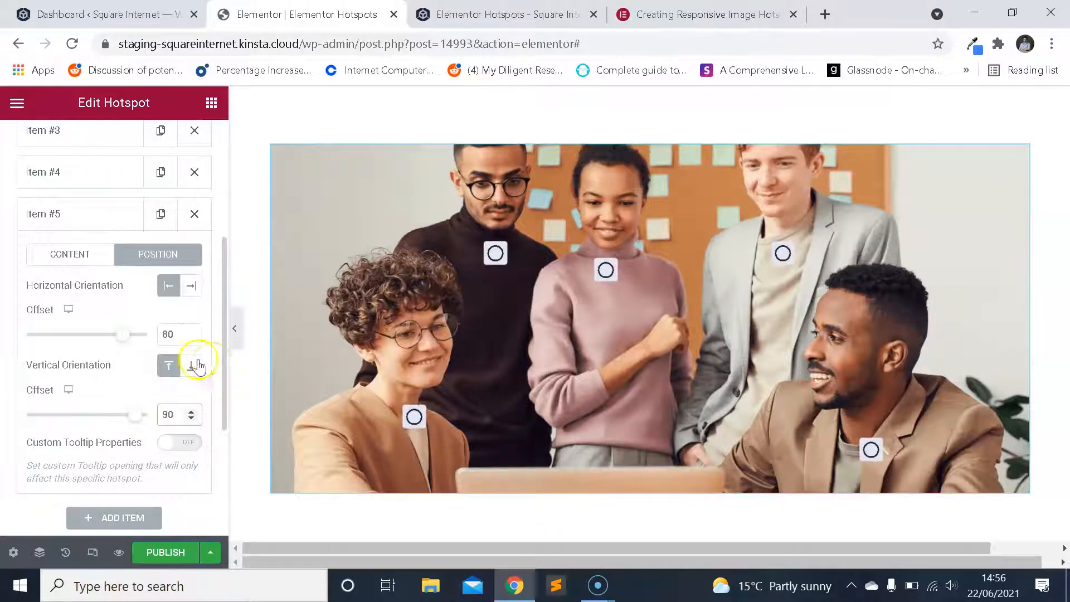
left_click_drag(186, 339, 161, 335)
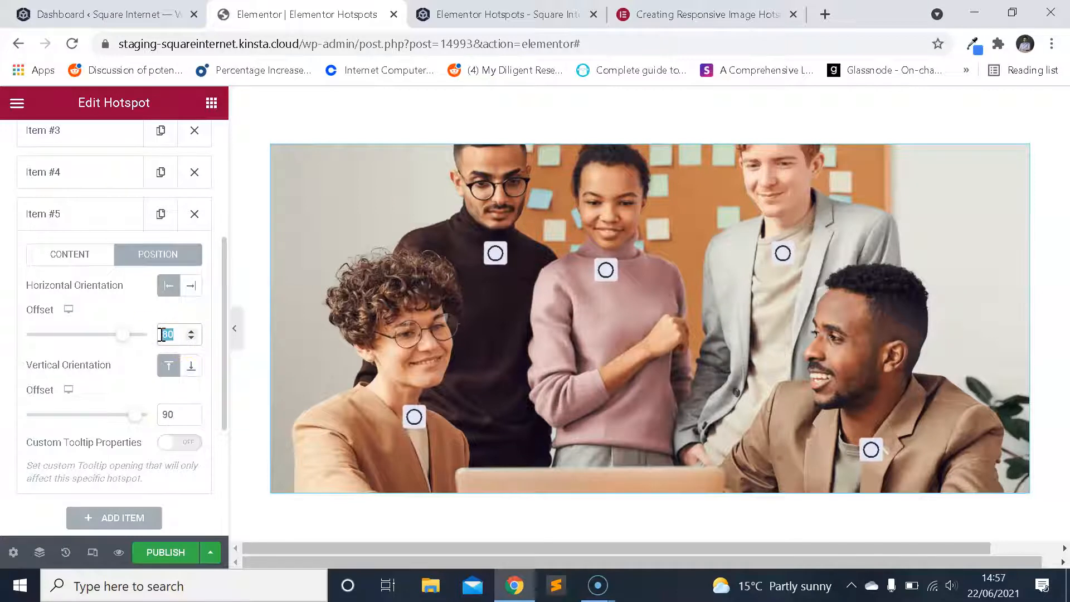
type("77")
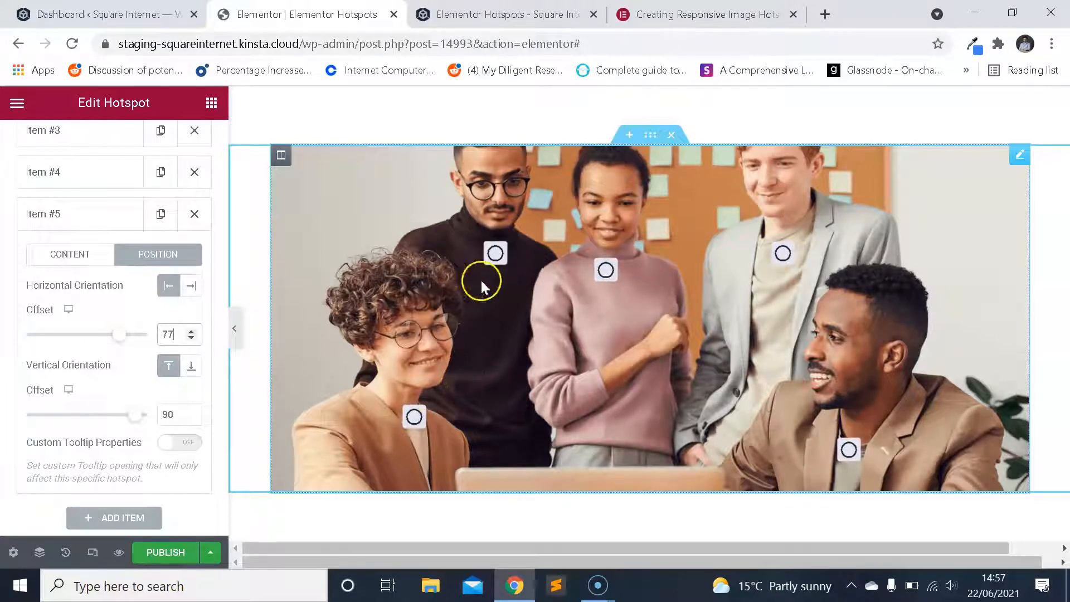
Review the hotspot item list and its animation settings, and briefly expand Item #1 to look at its content options.
scroll(89, 329, "down", 2)
scroll(101, 335, "up", 3)
scroll(105, 334, "up", 4)
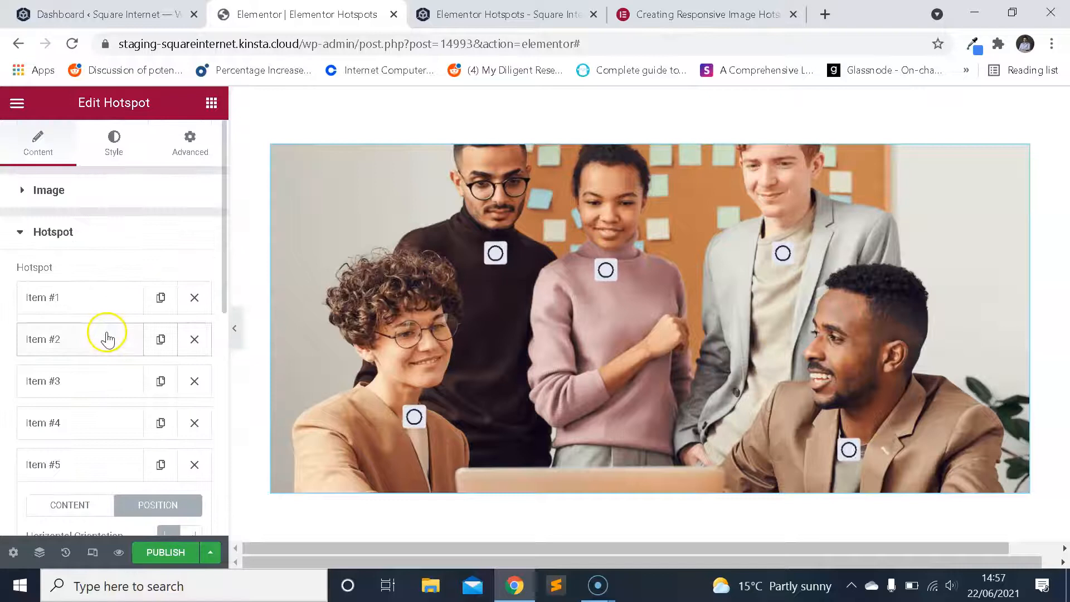
scroll(112, 341, "down", 6)
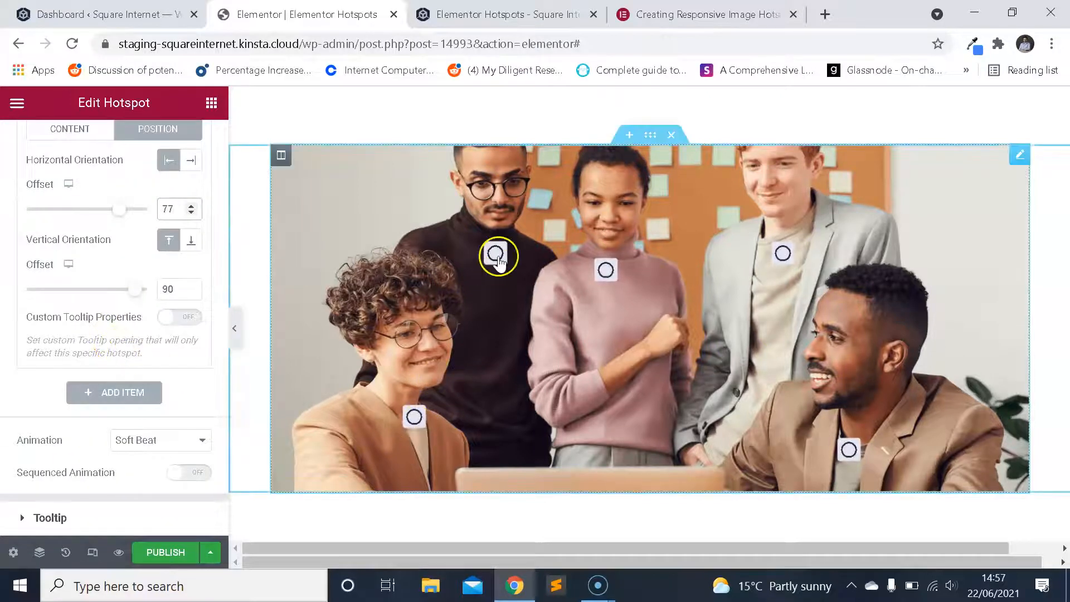
scroll(112, 329, "down", 2)
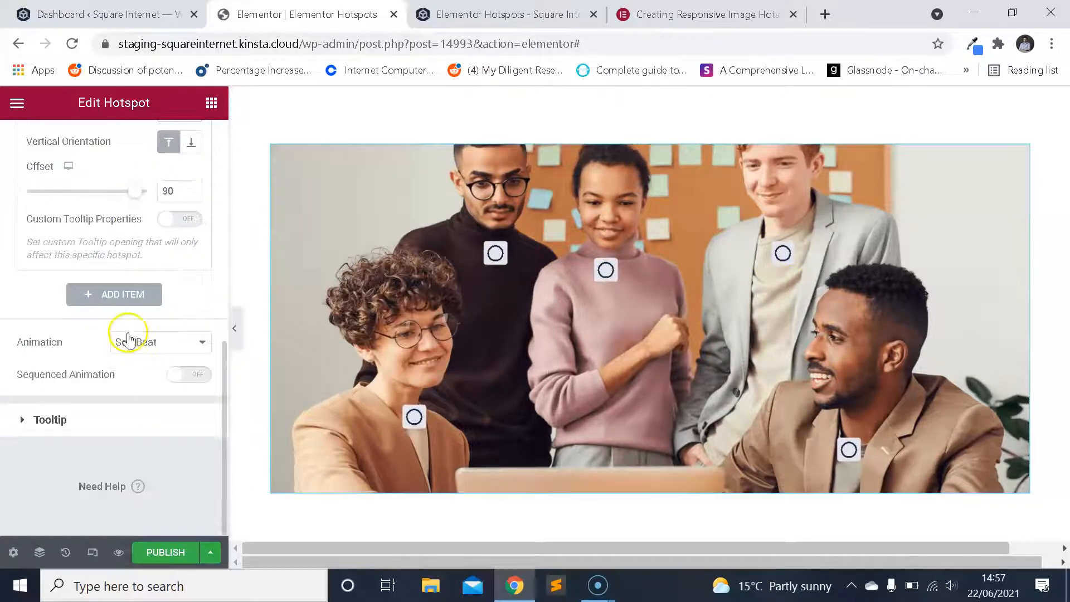
scroll(124, 334, "up", 4)
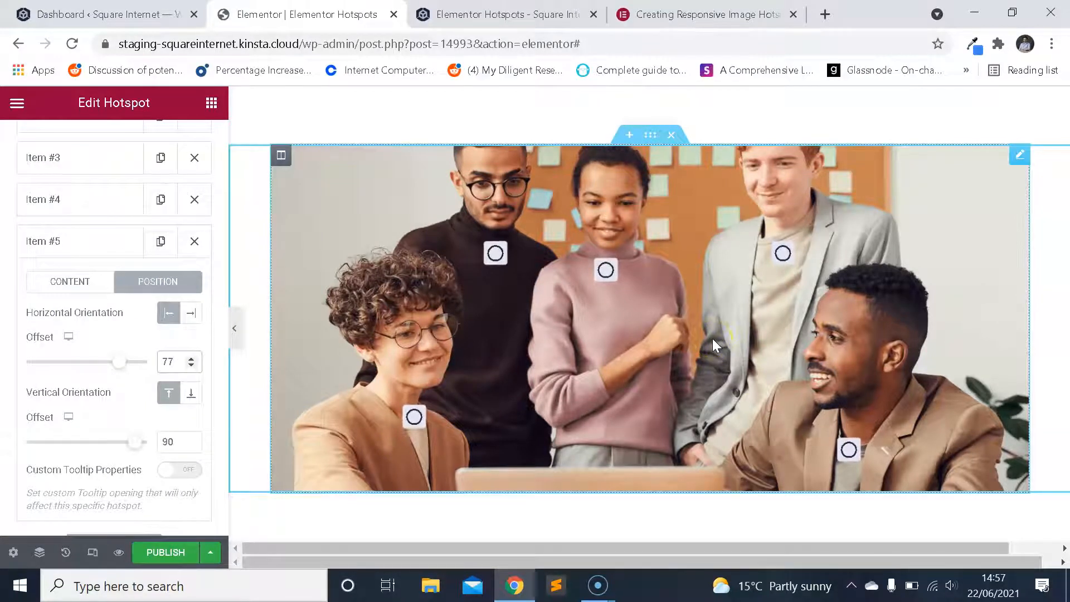
scroll(167, 359, "up", 3)
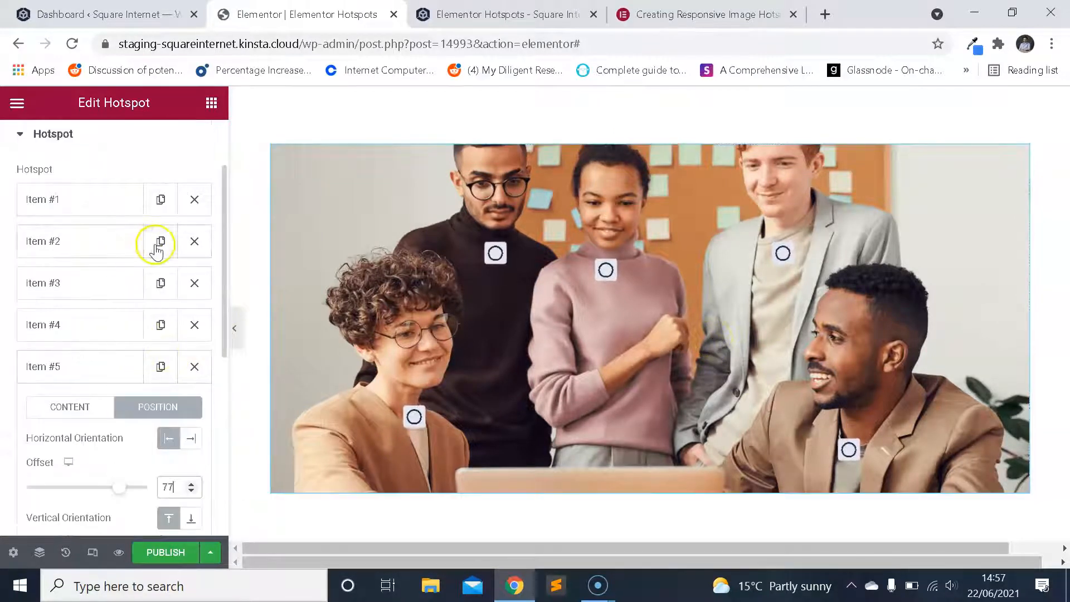
left_click(95, 202)
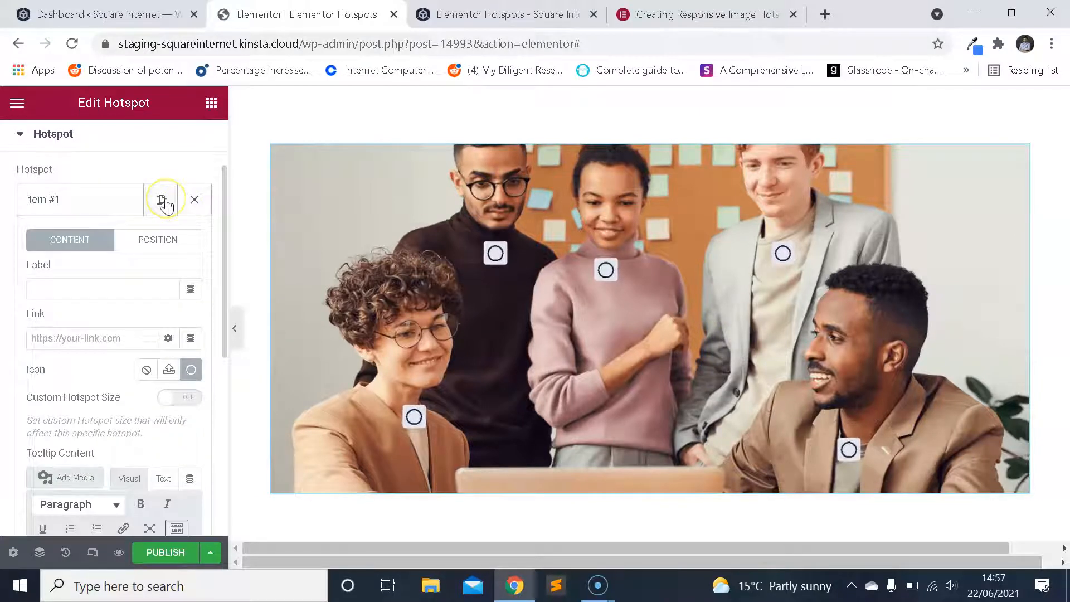
left_click(113, 200)
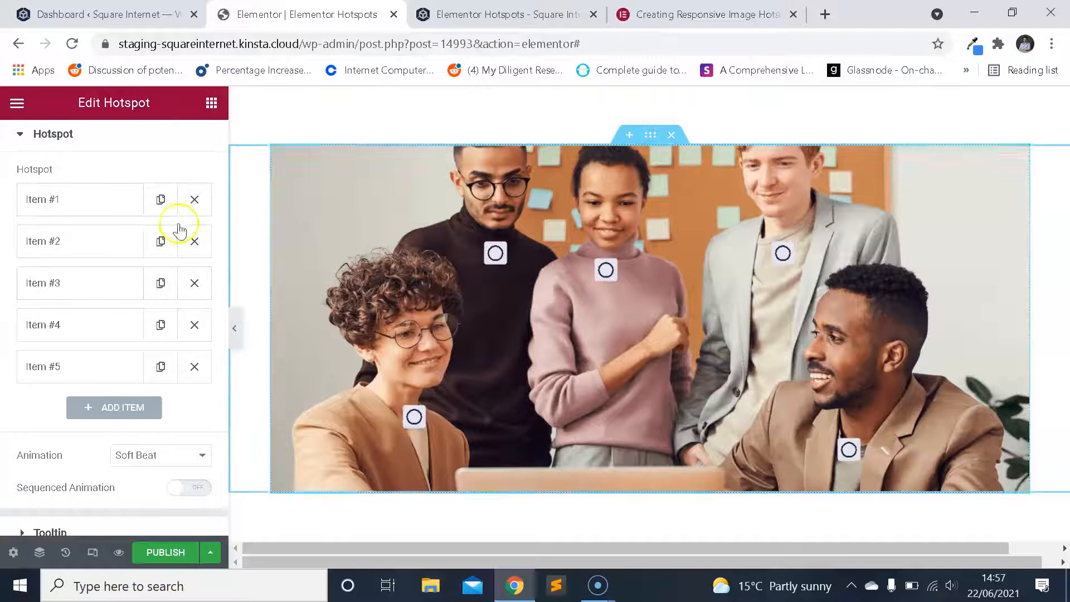
Open the position settings of hotspot Item #1 and examine the responsive device options for its offsets.
left_click(92, 205)
left_click(156, 239)
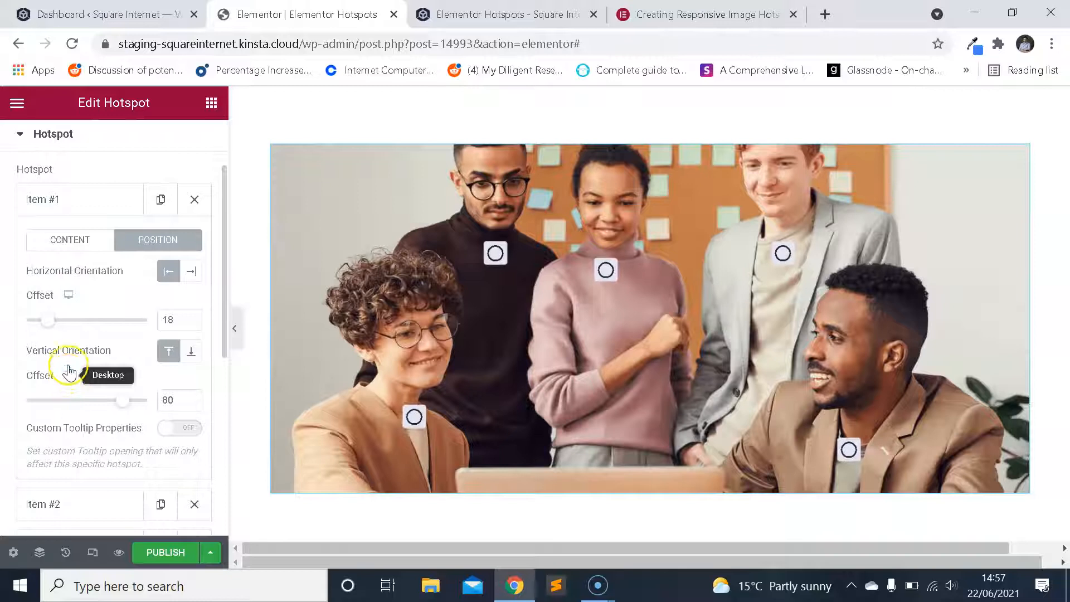
left_click(71, 300)
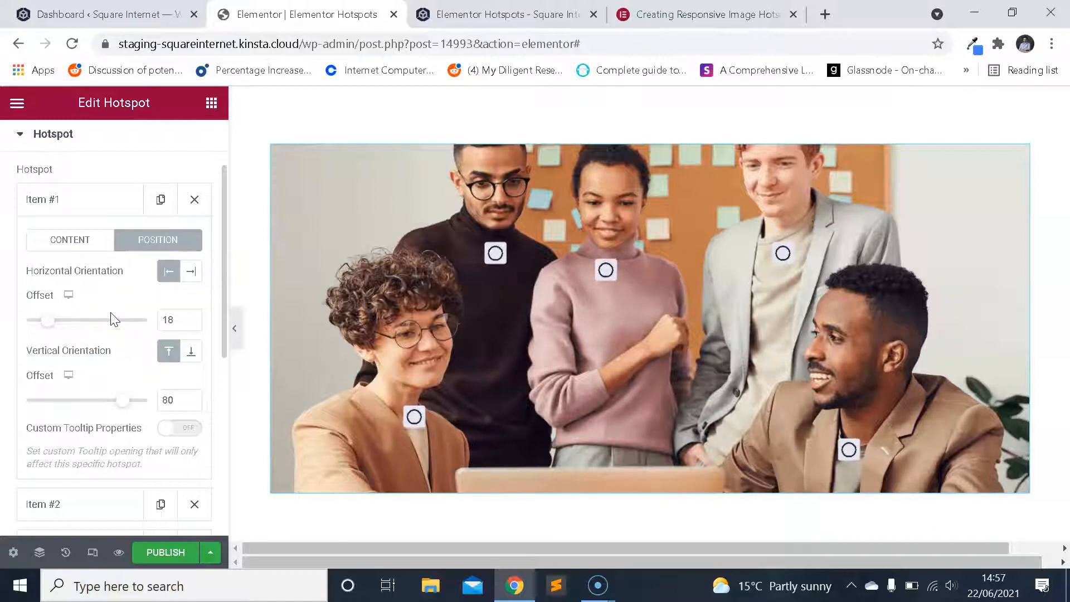
scroll(141, 296, "down", 5)
scroll(143, 317, "down", 2)
scroll(153, 313, "up", 8)
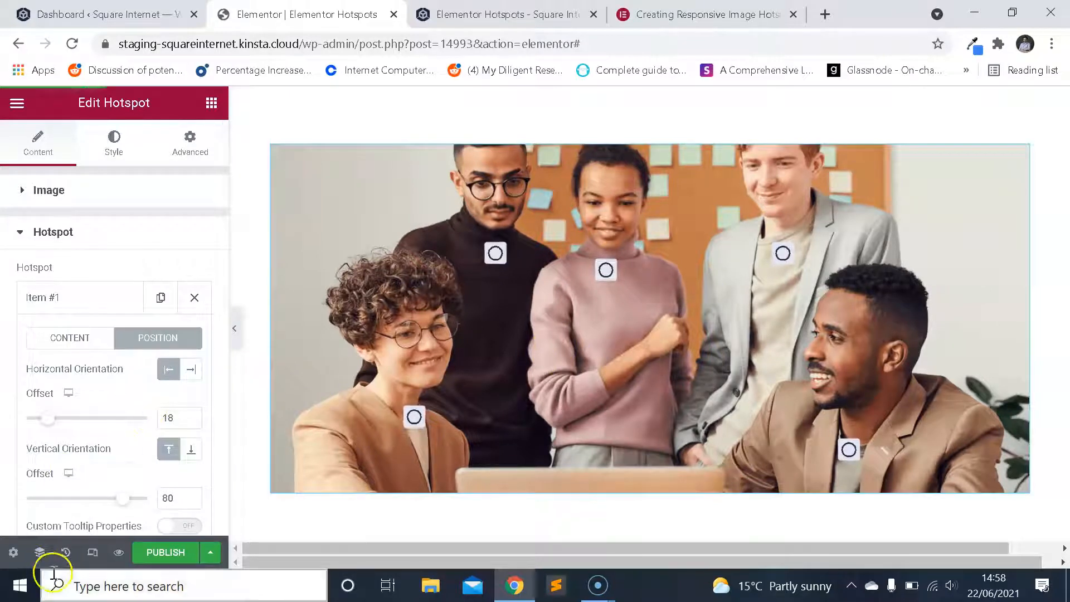
Open the Hotspot widget's style settings and look over the page's headings and text for its existing design.
left_click(124, 159)
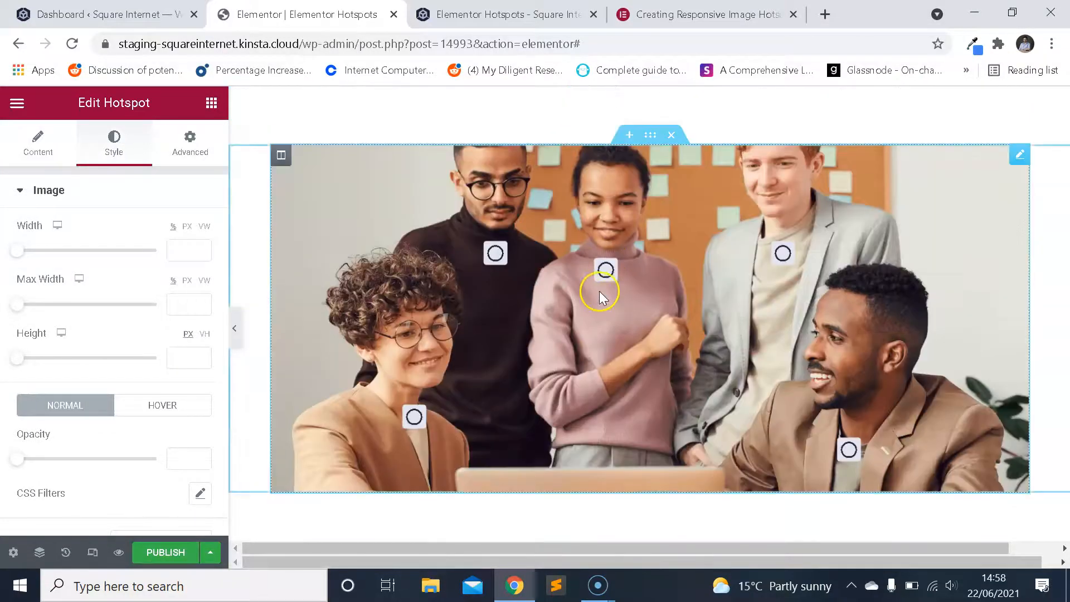
scroll(591, 306, "up", 3)
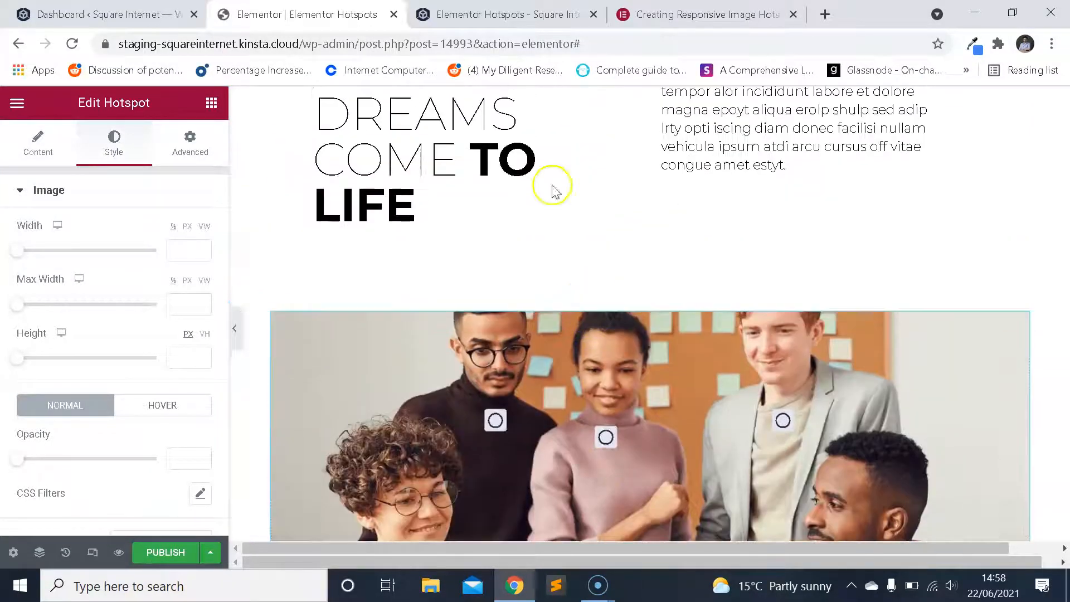
scroll(560, 271, "down", 10)
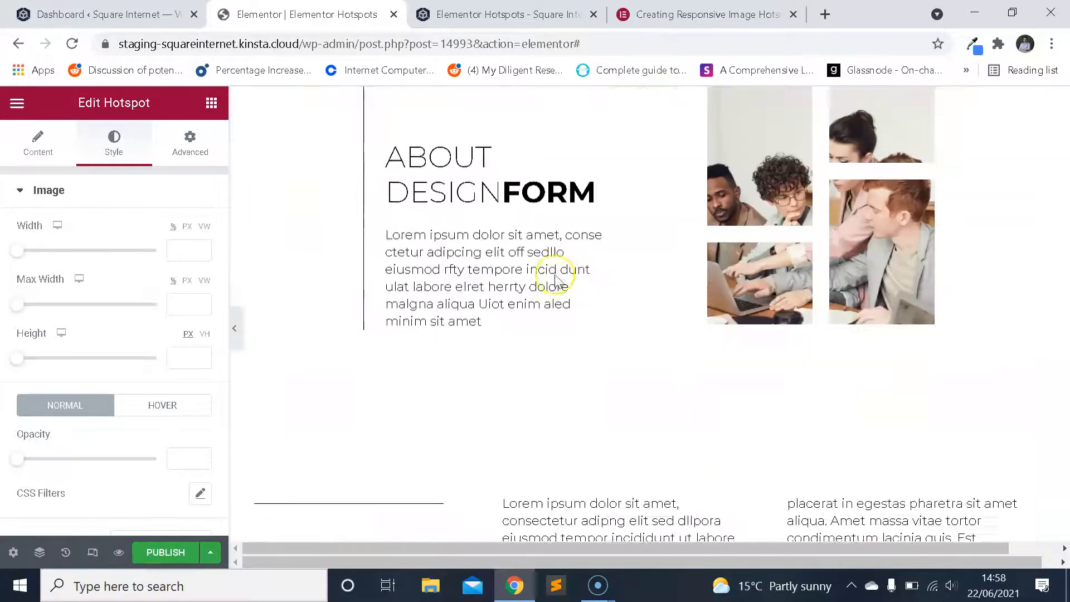
scroll(556, 277, "up", 10)
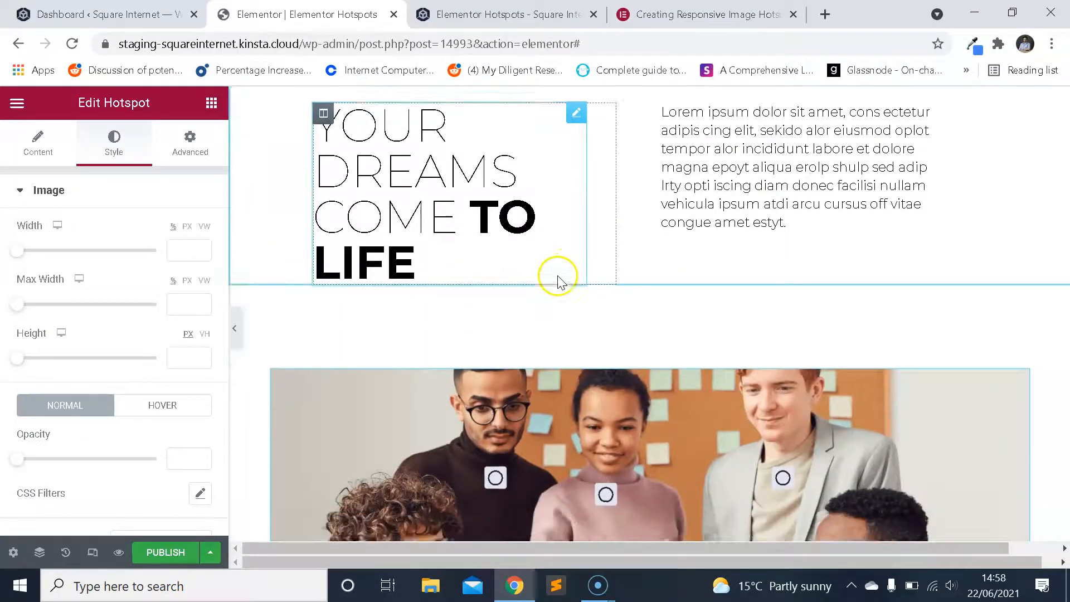
scroll(559, 281, "down", 5)
scroll(557, 287, "up", 6)
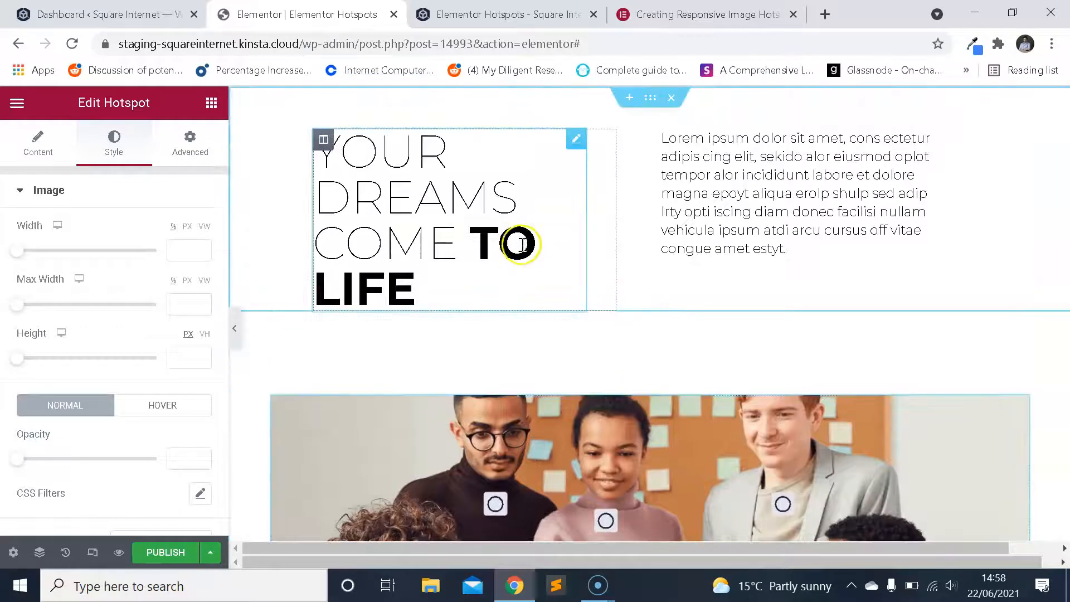
scroll(524, 251, "down", 3)
scroll(521, 253, "up", 3)
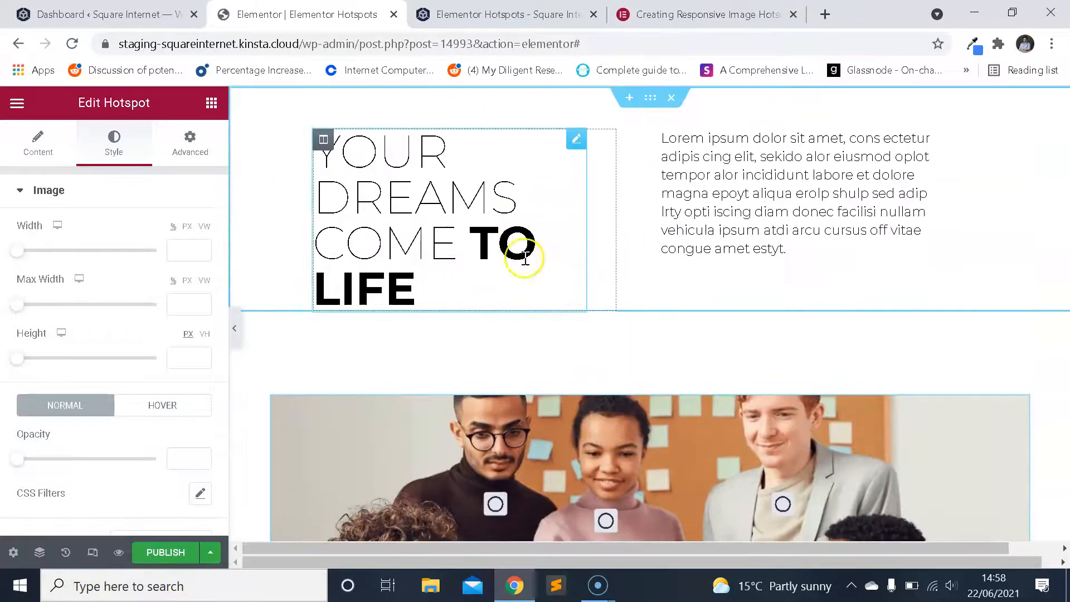
Copy the text colour code #000000 from the "Your dreams come to life" heading's style settings.
left_click(531, 244)
left_click(114, 144)
left_click(201, 231)
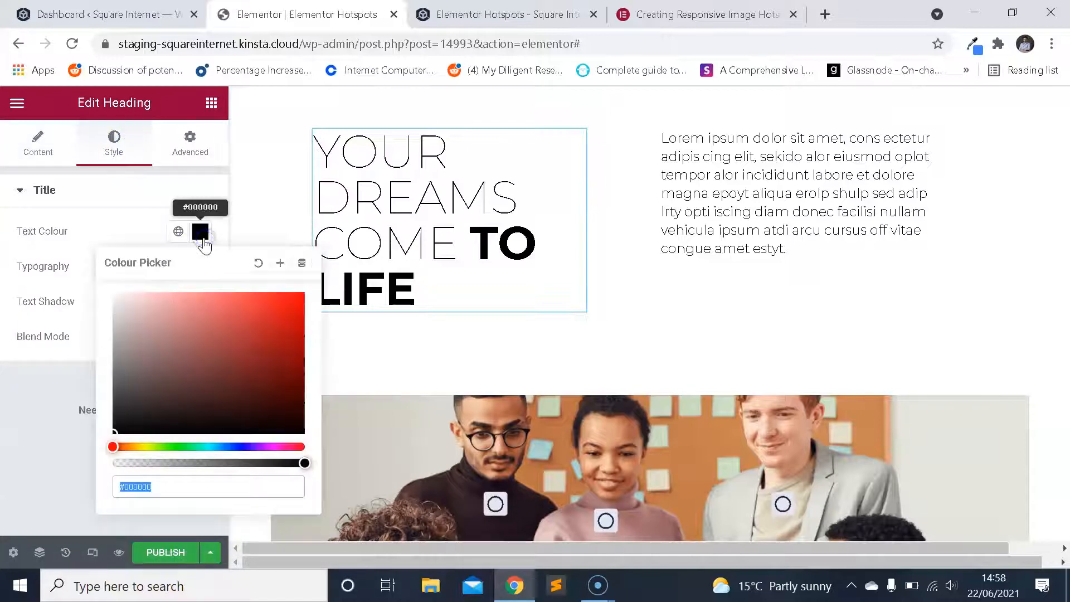
scroll(499, 362, "down", 2)
left_click(443, 186)
left_click(212, 239)
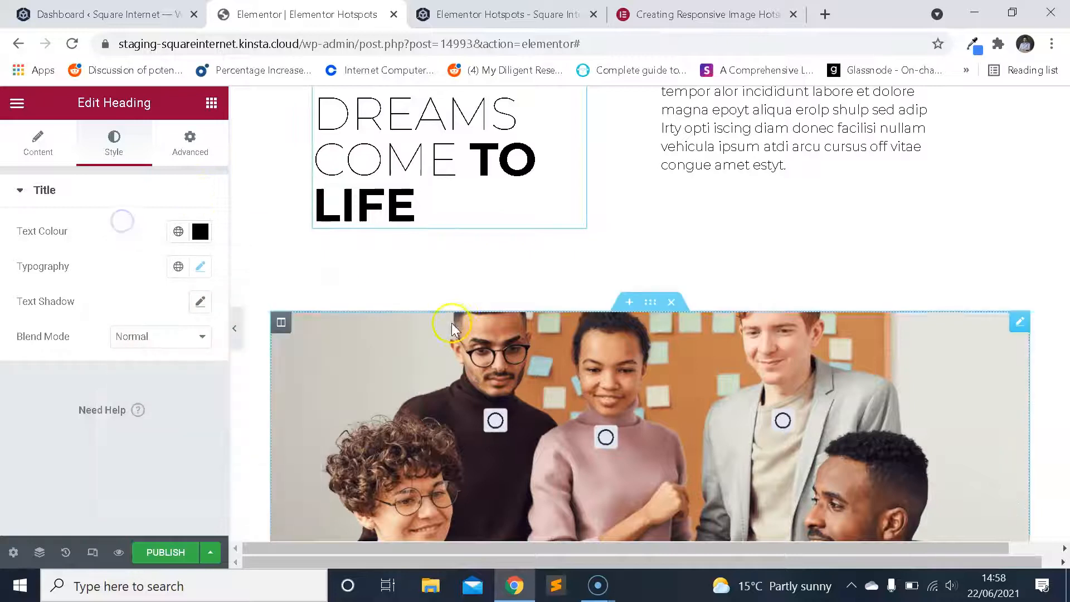
Return to the Hotspot widget's style settings and look over the options for its image.
scroll(449, 343, "down", 3)
left_click(417, 416)
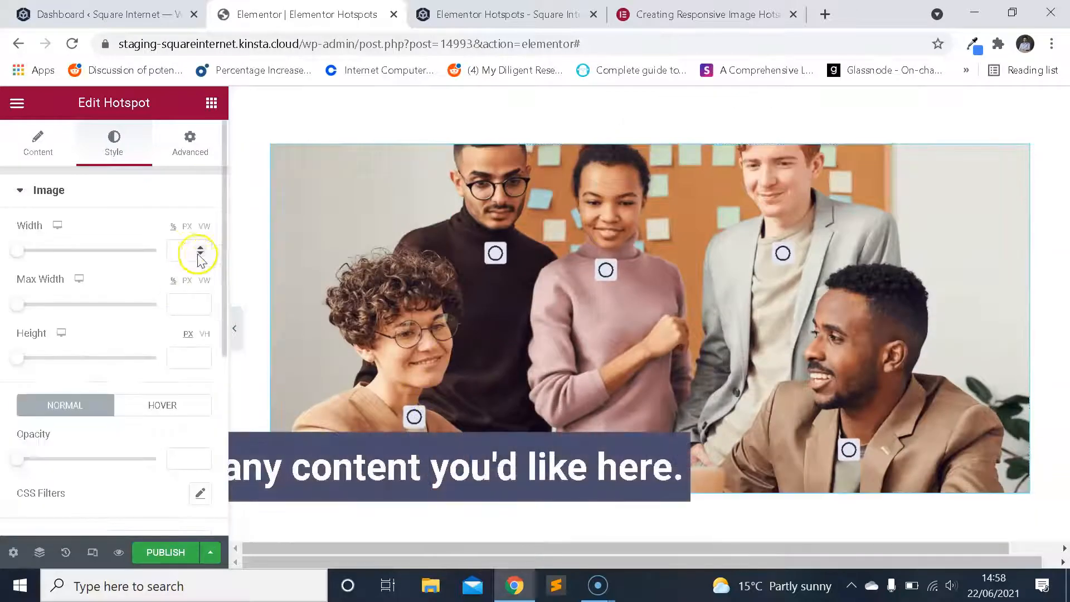
scroll(430, 346, "down", 2)
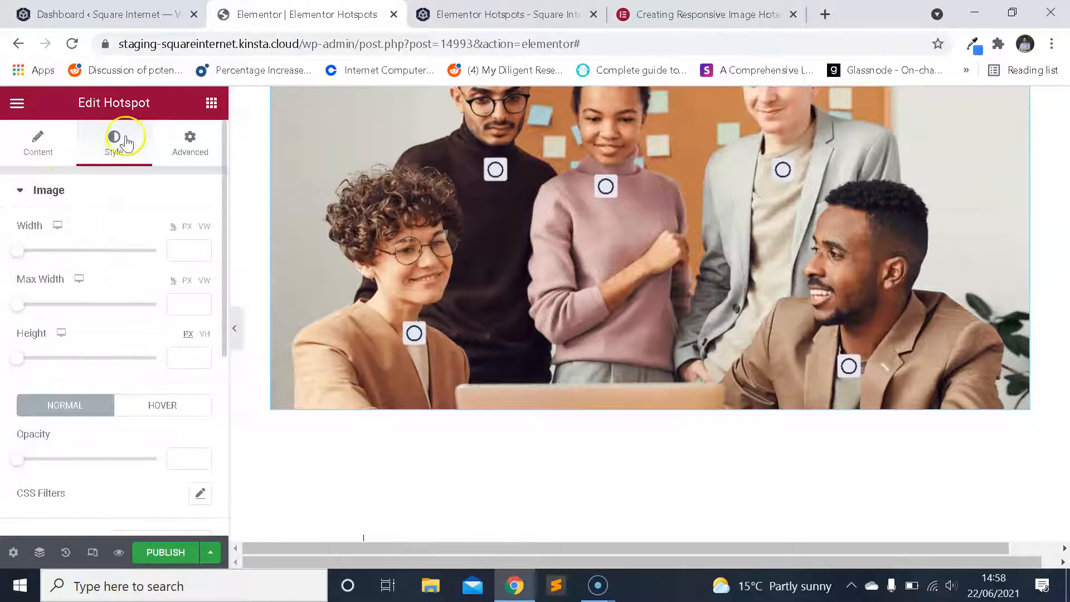
left_click(60, 197)
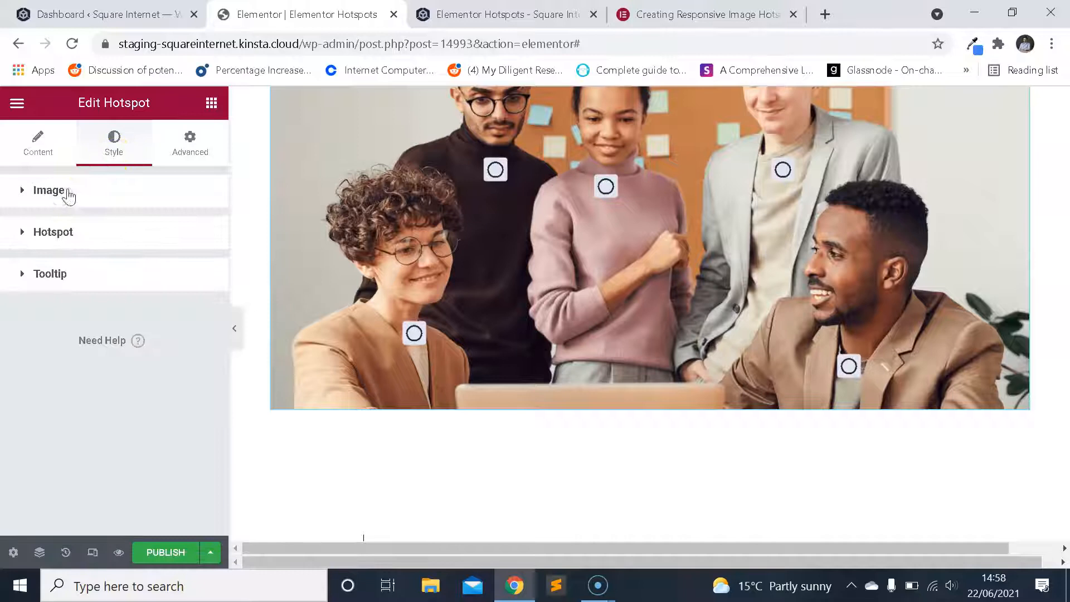
left_click(67, 192)
scroll(108, 253, "down", 2)
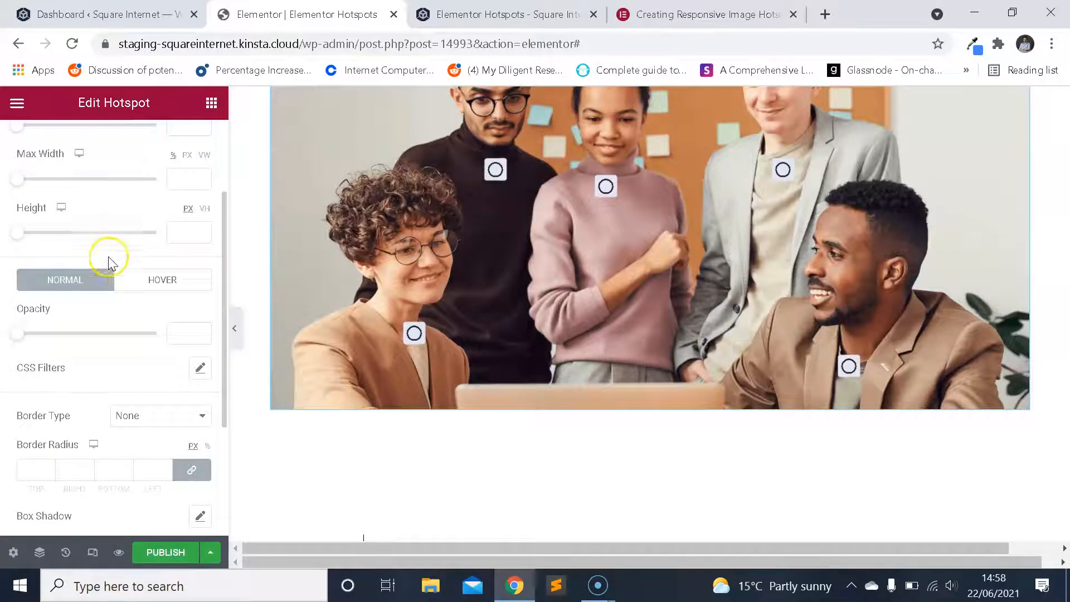
scroll(110, 262, "up", 2)
scroll(396, 306, "up", 3)
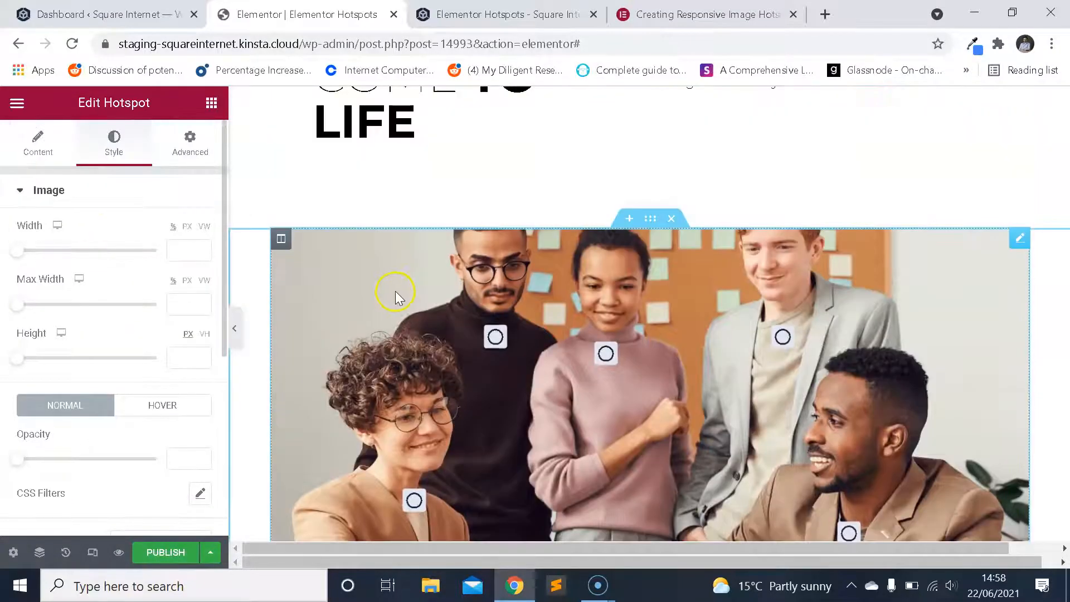
left_click(73, 193)
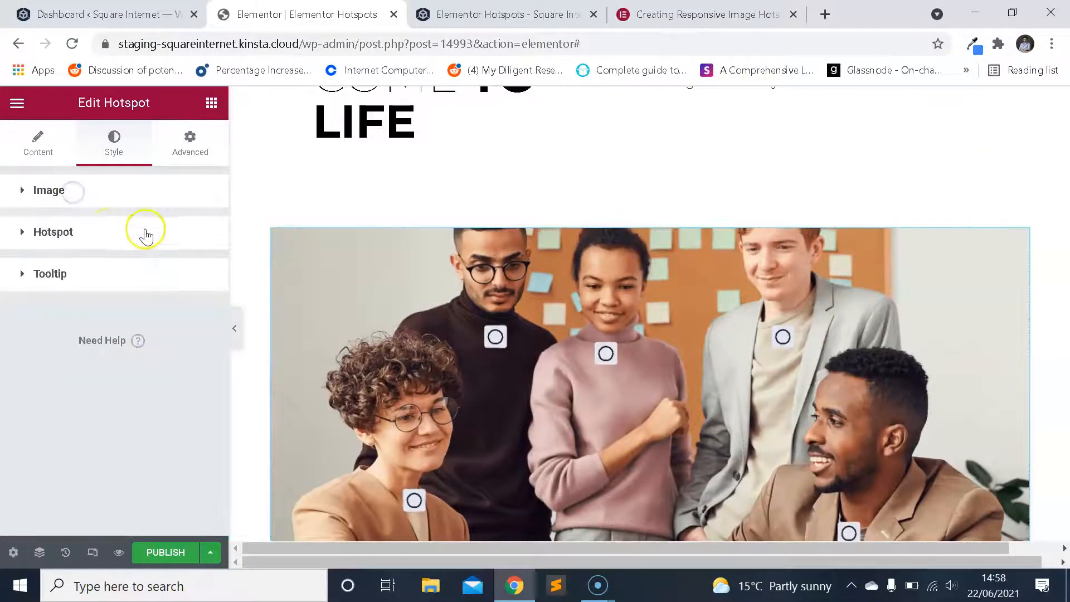
Open the hotspot style options and examine the colour, size and box settings against the hotspots on the image.
left_click(105, 239)
scroll(113, 285, "down", 2)
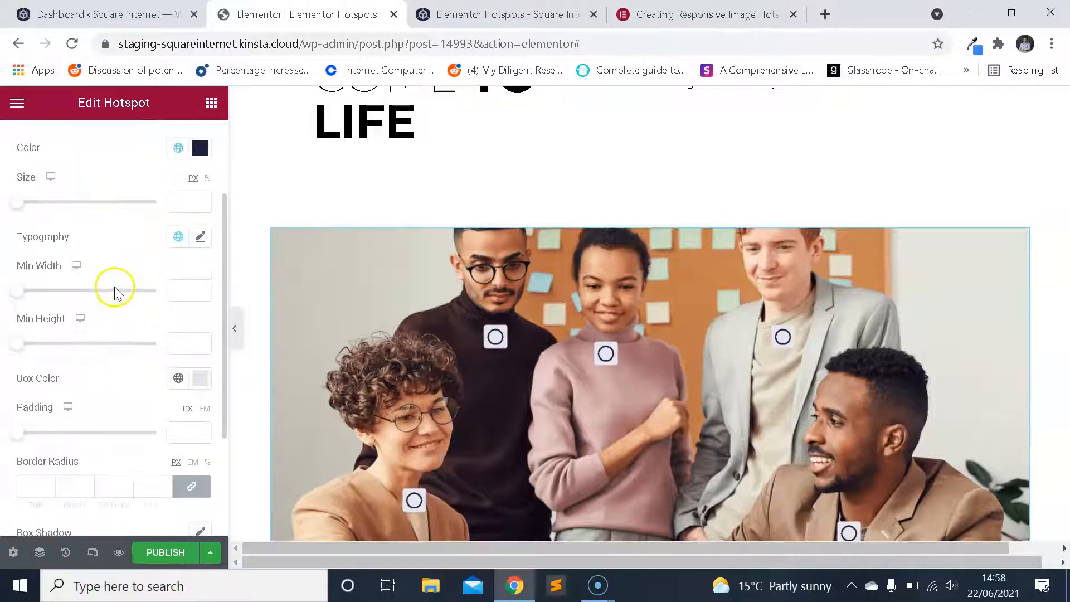
scroll(393, 323, "down", 1)
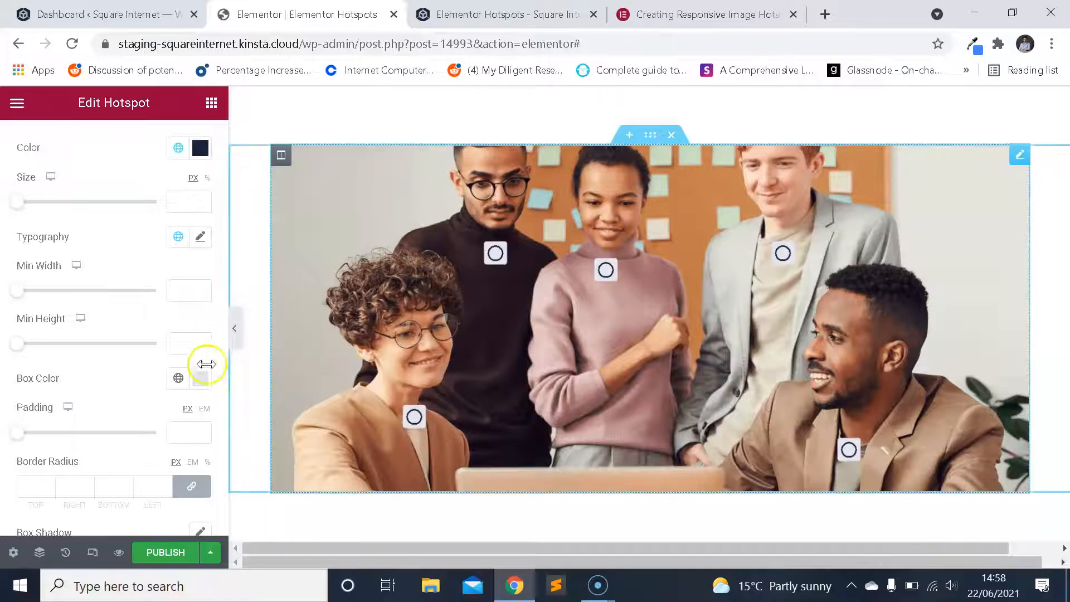
scroll(373, 368, "up", 3)
scroll(385, 357, "down", 4)
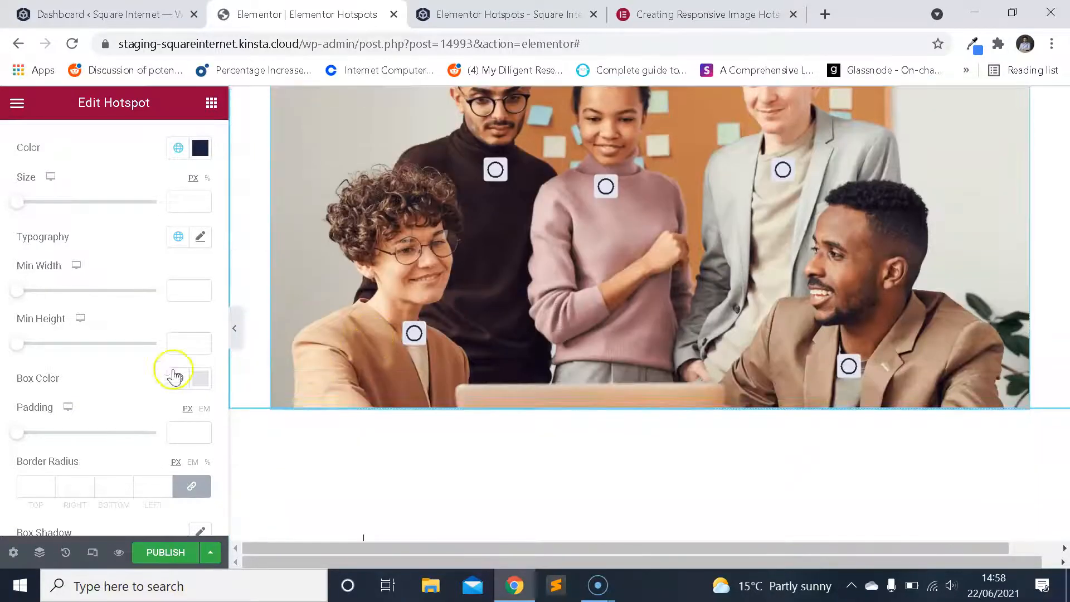
scroll(396, 323, "up", 2)
scroll(395, 327, "down", 1)
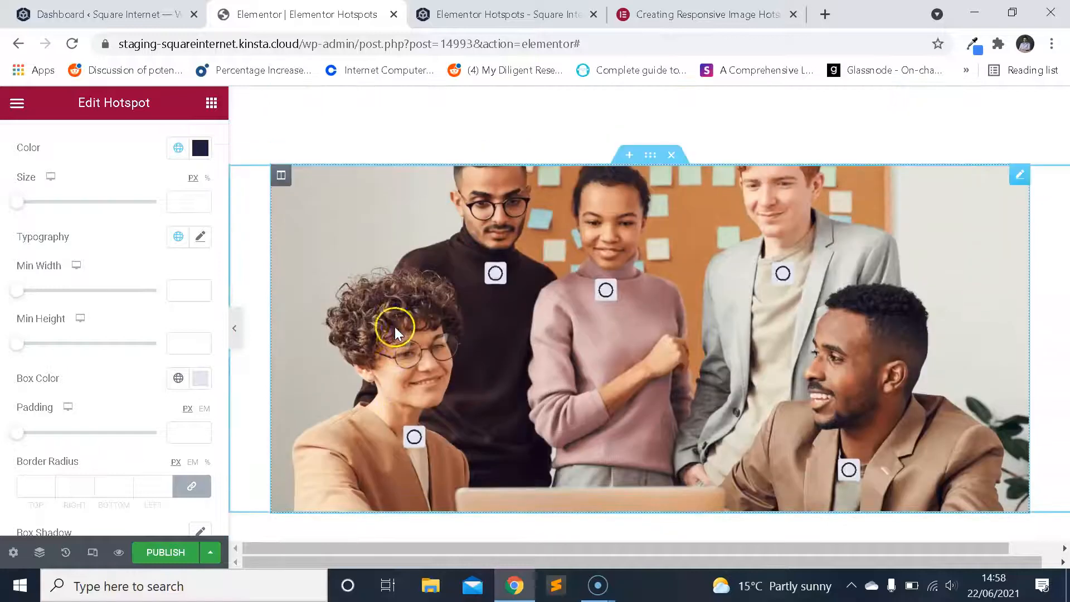
Try #000000 as the hotspots' box colour and undo the change.
left_click(205, 377)
type("#000000")
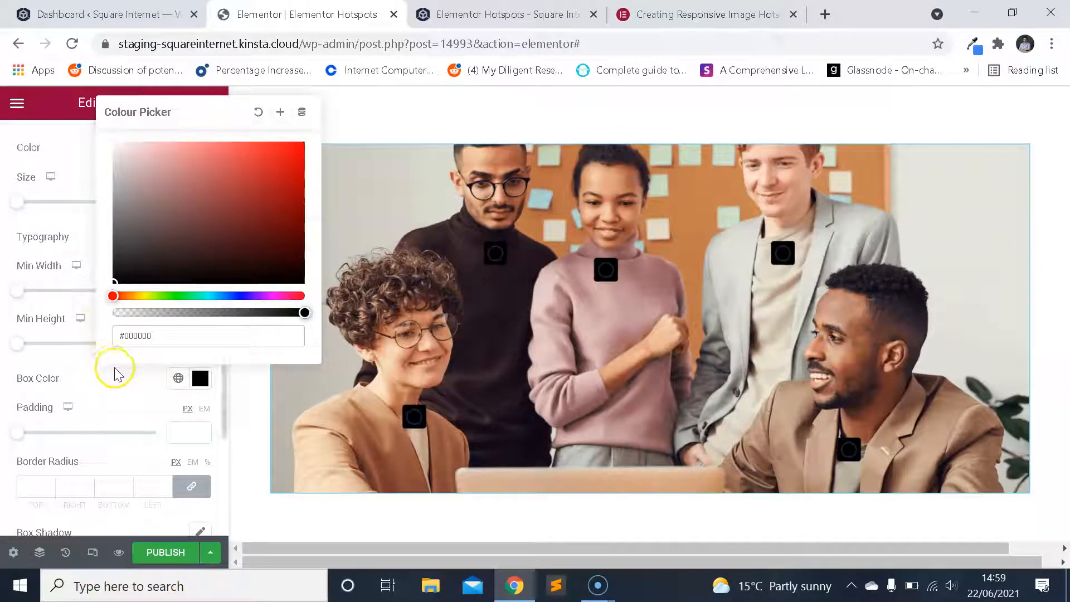
left_click(99, 379)
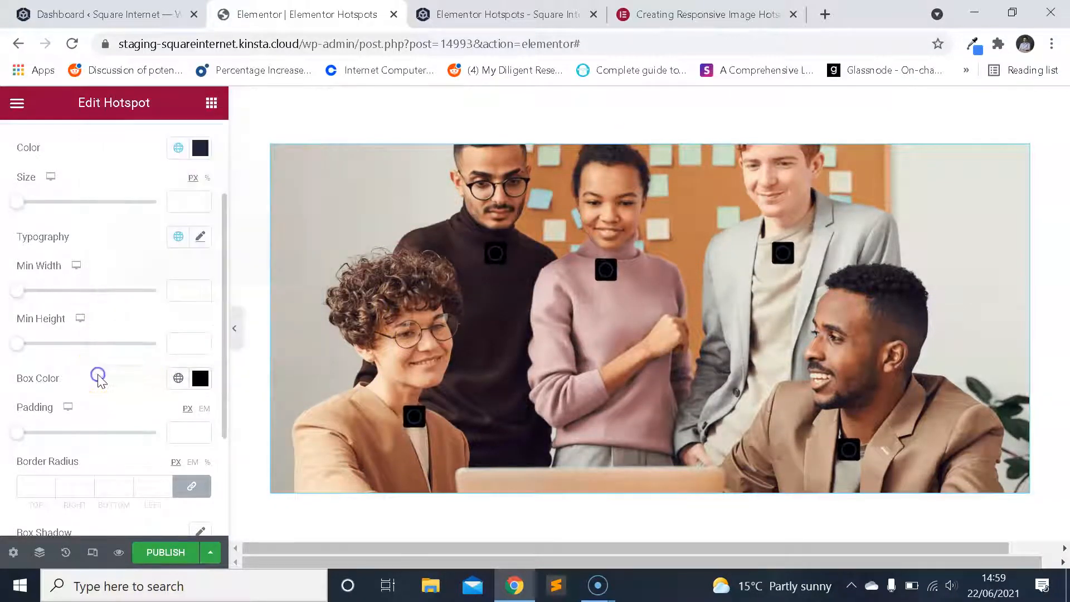
key("ctrl+z")
Set the hotspots' icon colour to the copied #000000 to match the page's headings.
scroll(124, 345, "up", 2)
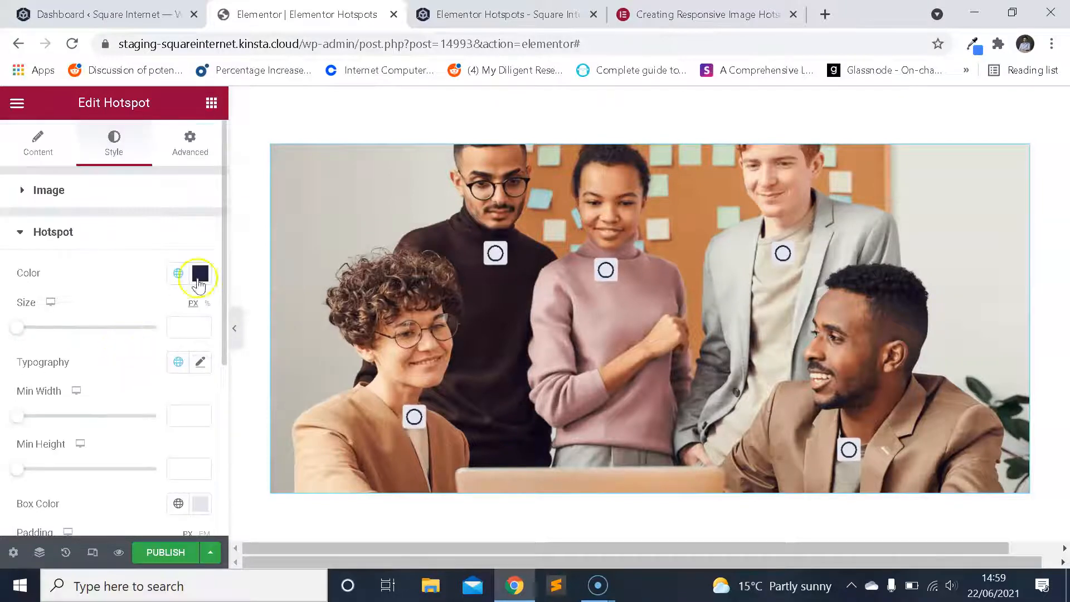
left_click(199, 273)
type("#000000")
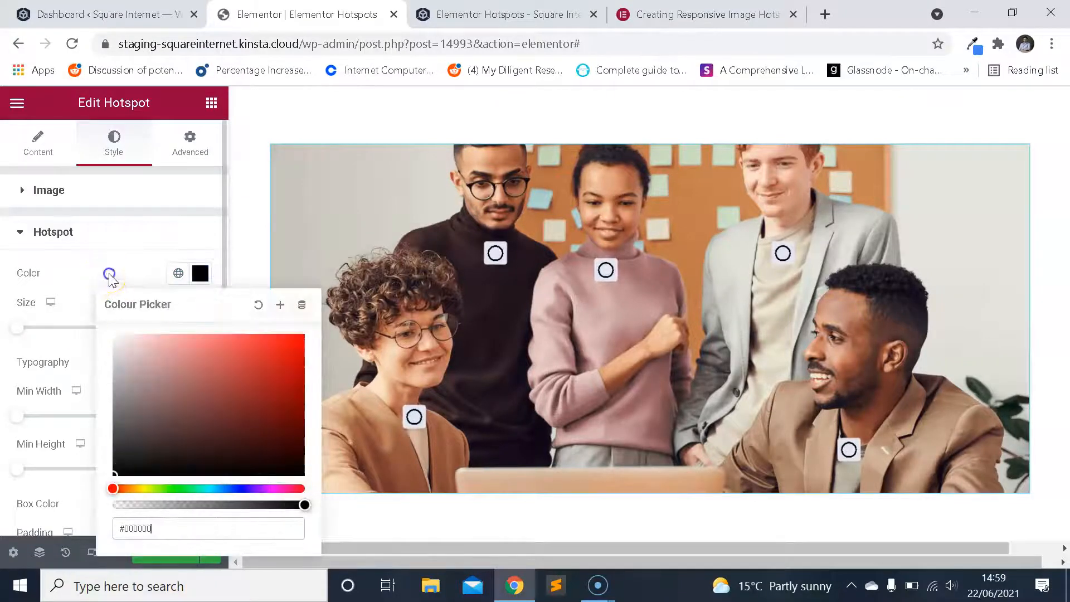
left_click(375, 326)
scroll(375, 326, "up", 3)
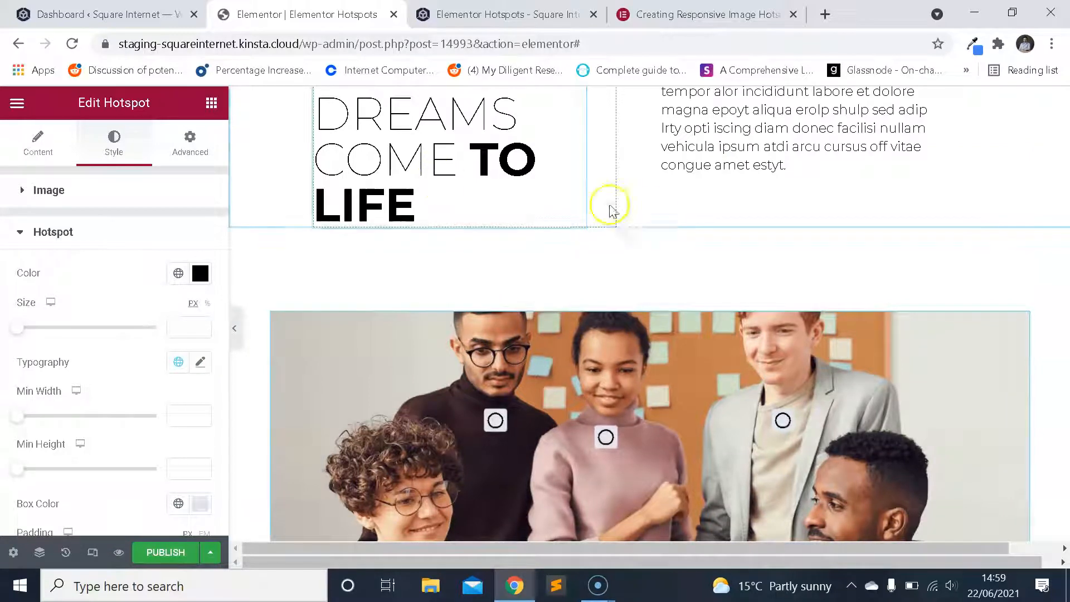
scroll(521, 390, "down", 3)
scroll(157, 341, "down", 2)
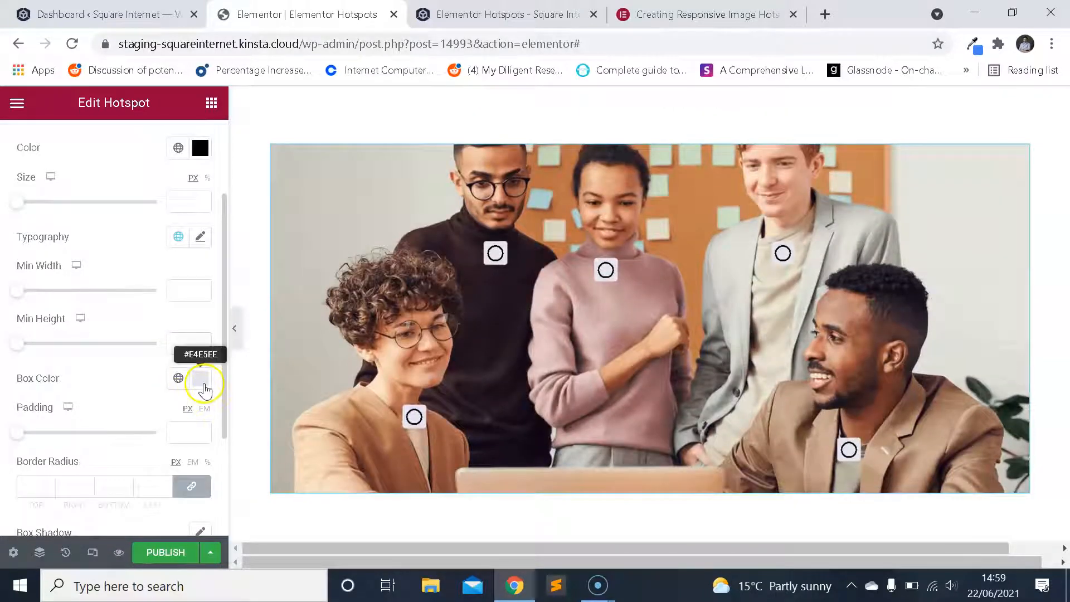
scroll(466, 351, "down", 5)
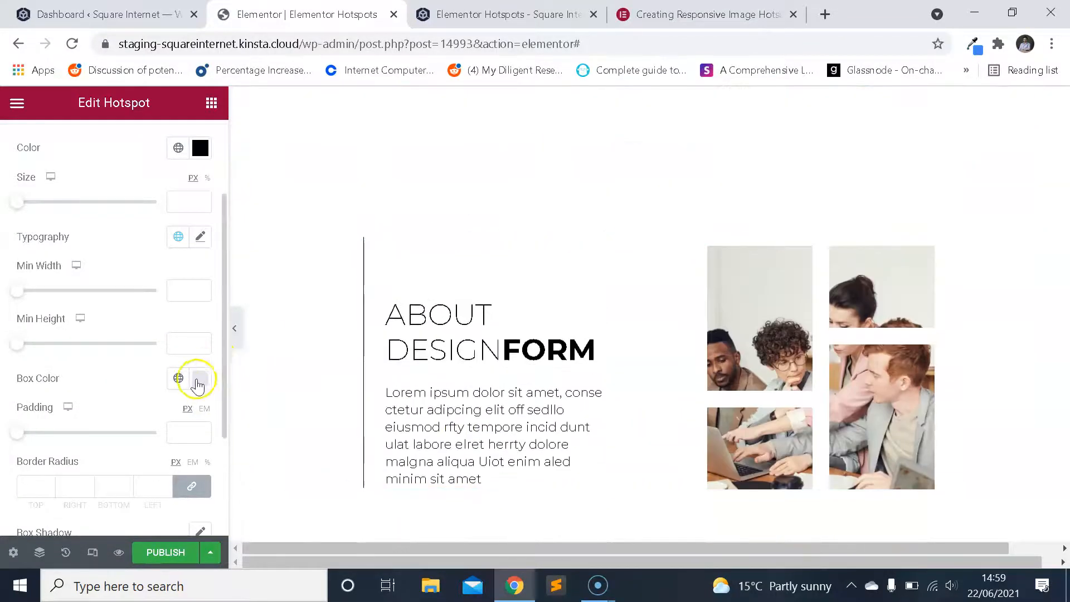
left_click(199, 380)
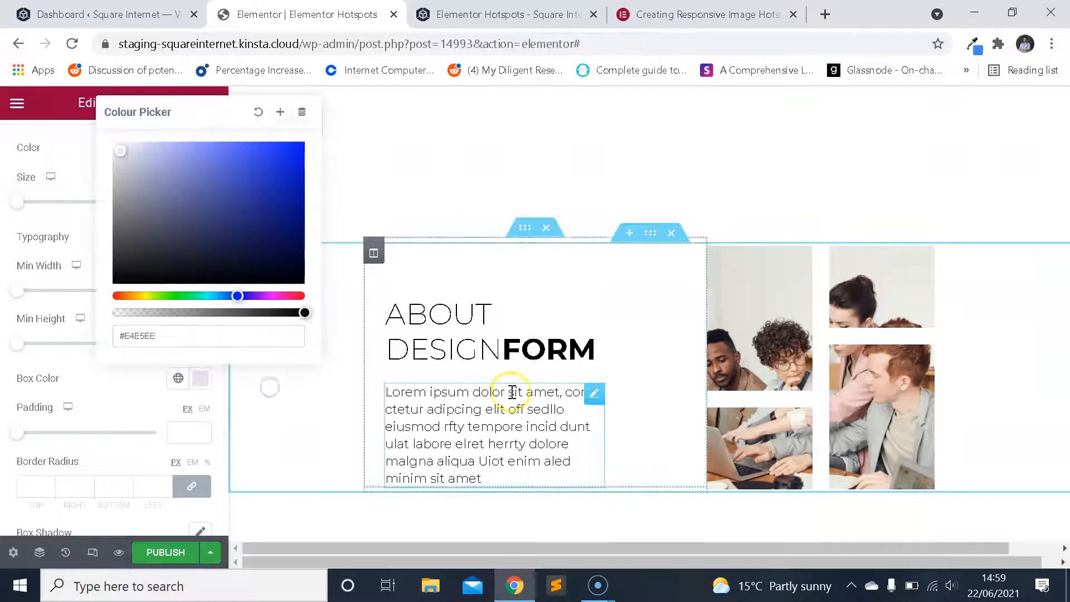
left_click(512, 392)
scroll(394, 268, "up", 5)
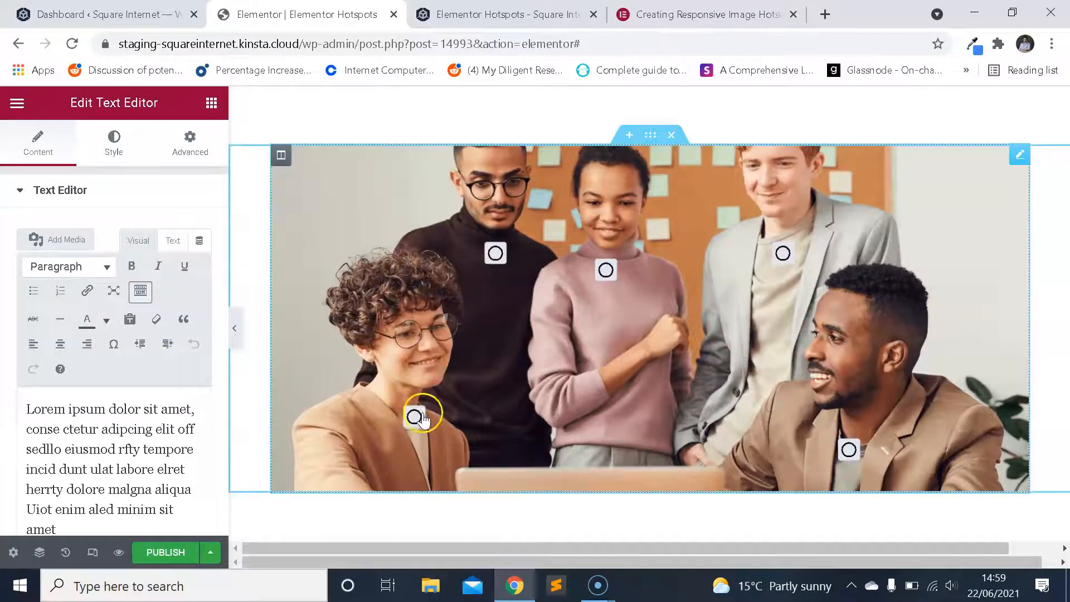
Reselect the Hotspot widget and set its hotspots' box colour to white, #fff.
left_click(416, 417)
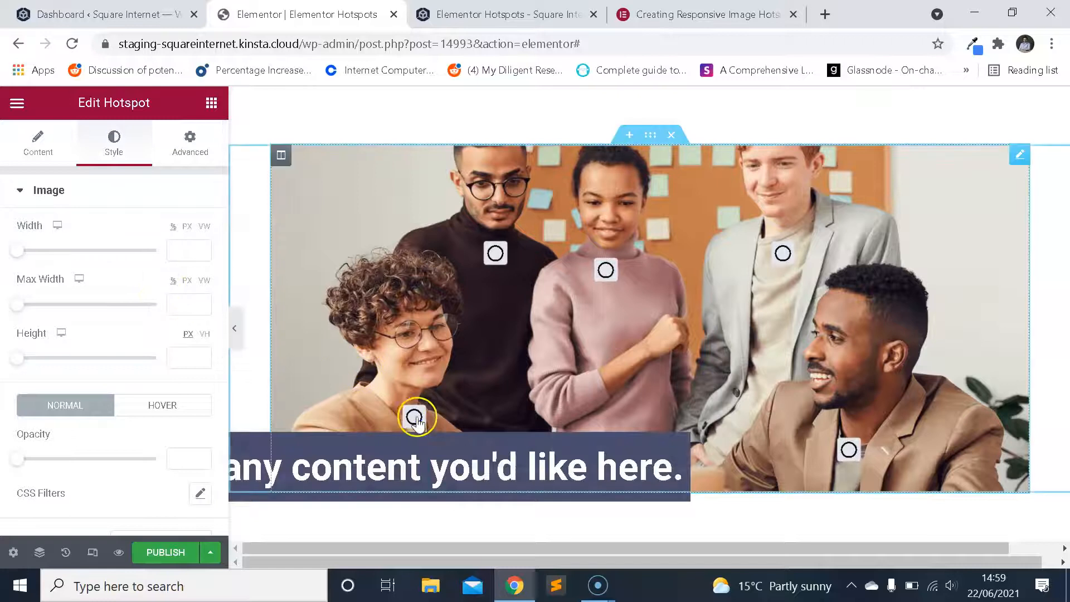
scroll(140, 251, "down", 5)
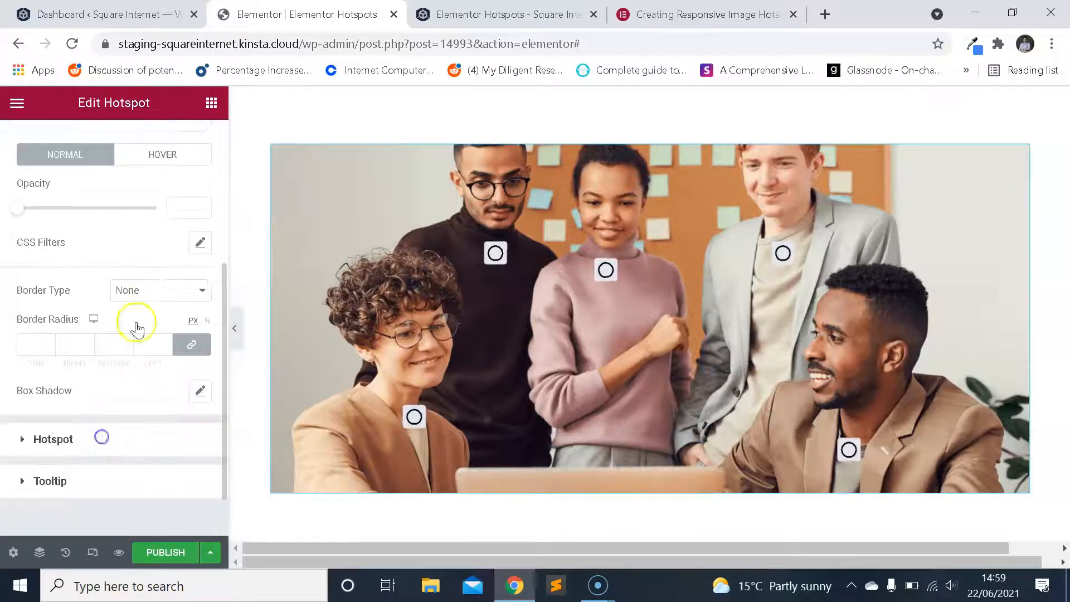
scroll(167, 379, "down", 3)
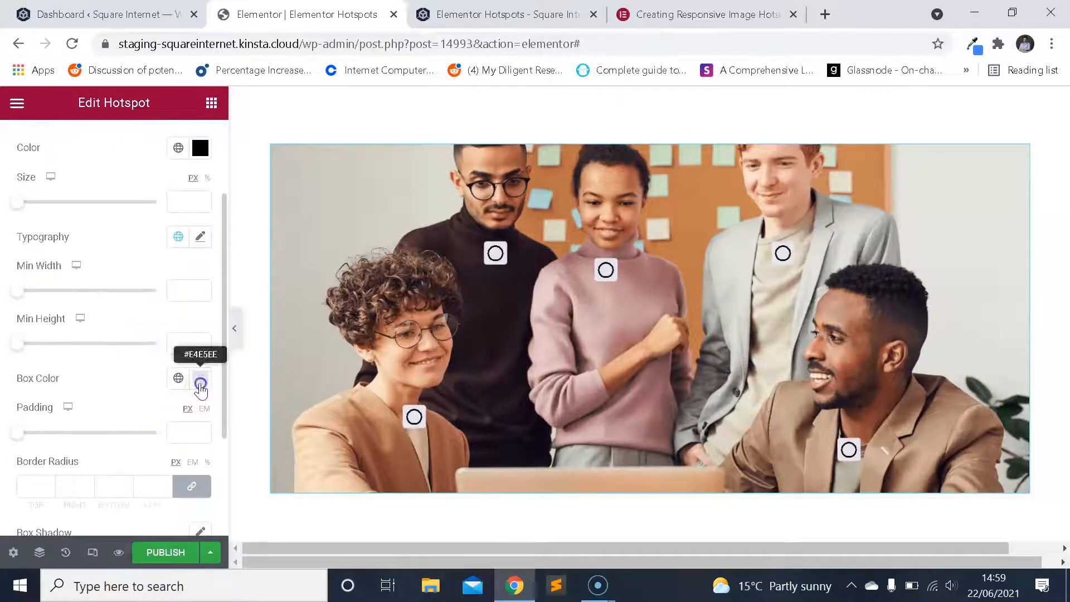
left_click(202, 382)
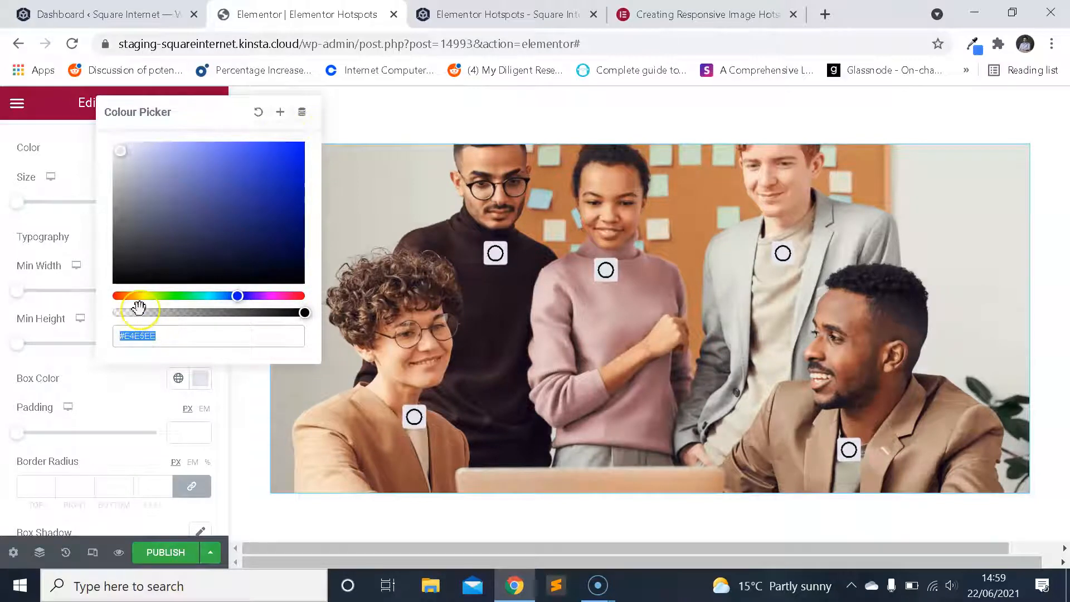
type("#f")
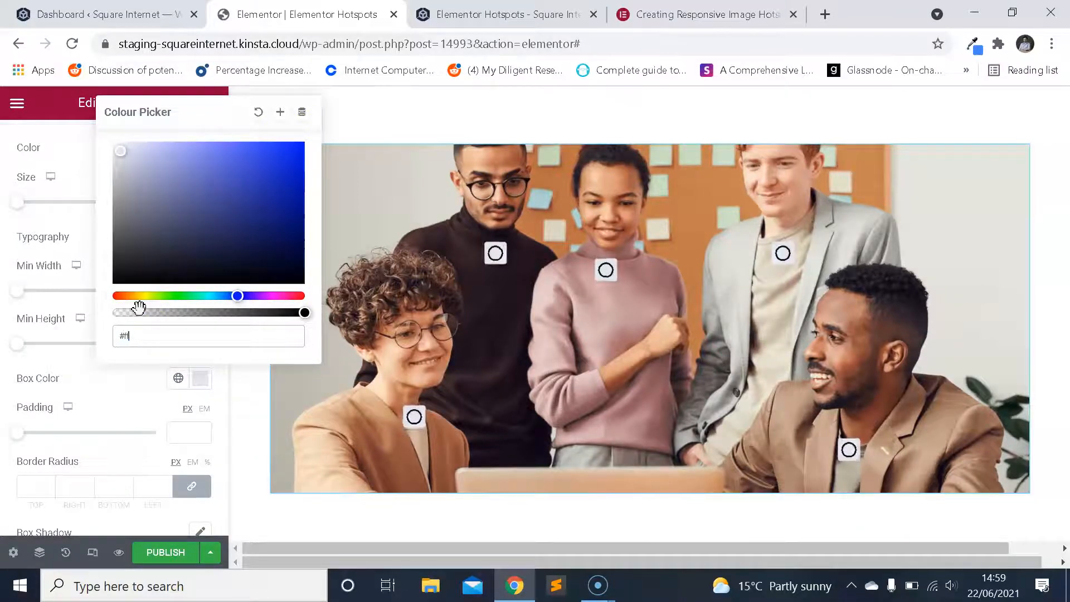
type("f")
left_click(139, 390)
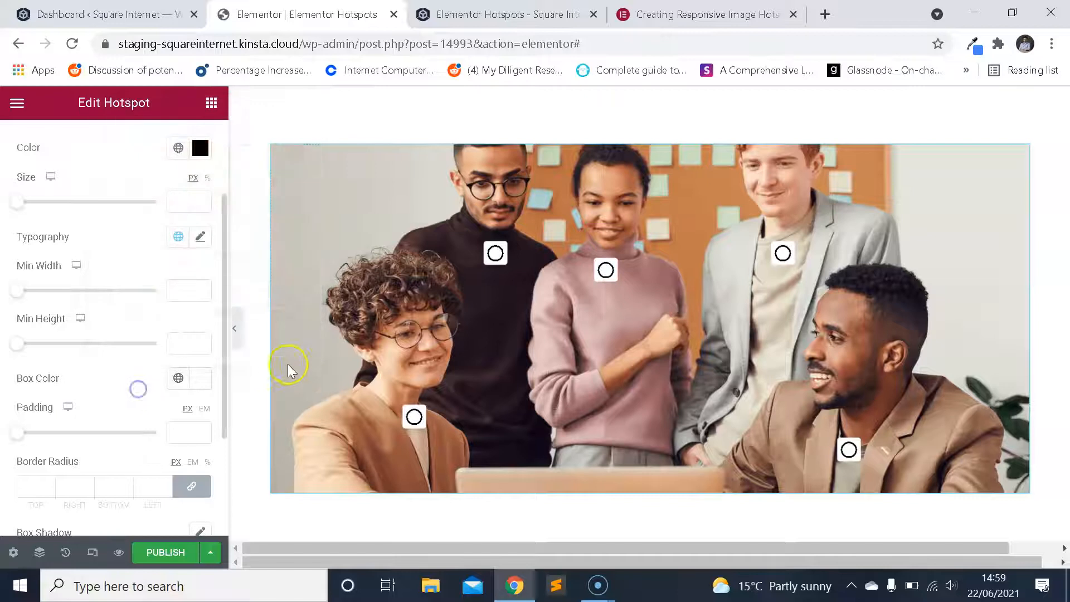
Set the size of the hotspots' icons to 15 px.
scroll(160, 351, "down", 2)
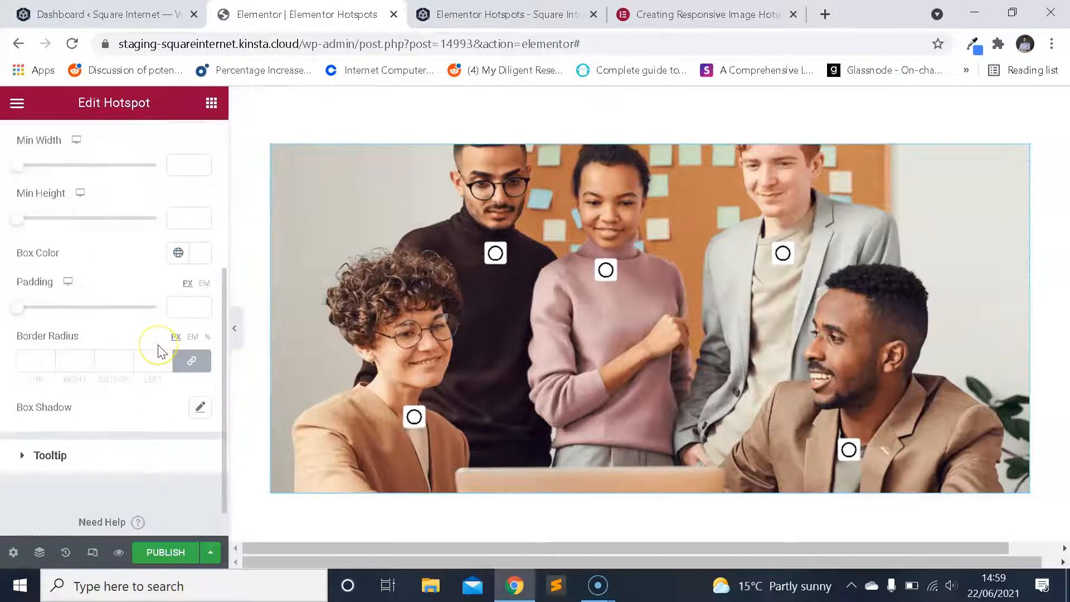
scroll(162, 350, "up", 5)
scroll(160, 351, "down", 2)
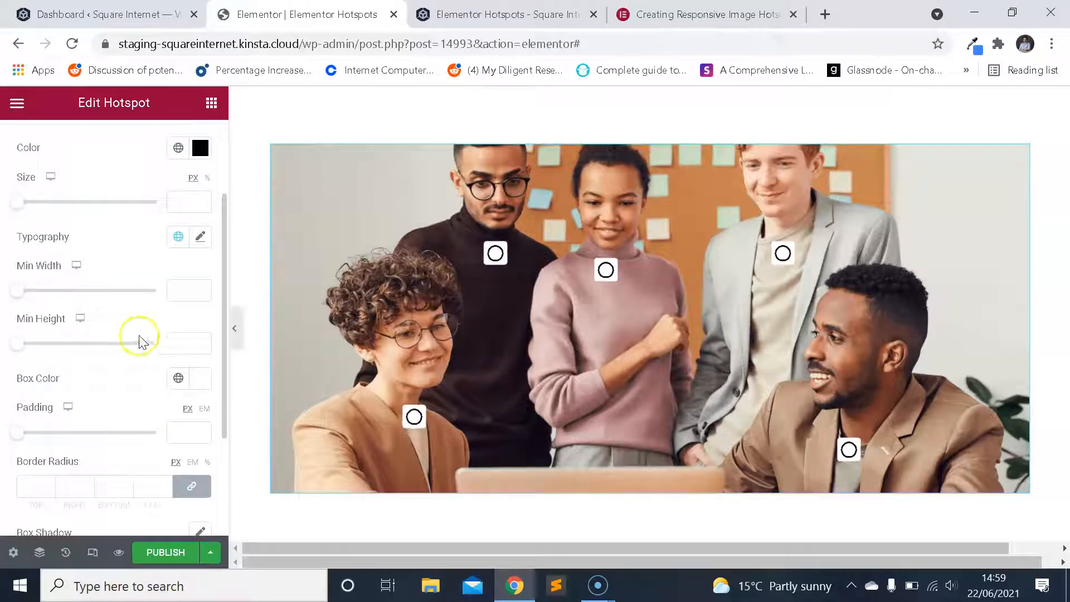
scroll(463, 306, "up", 2)
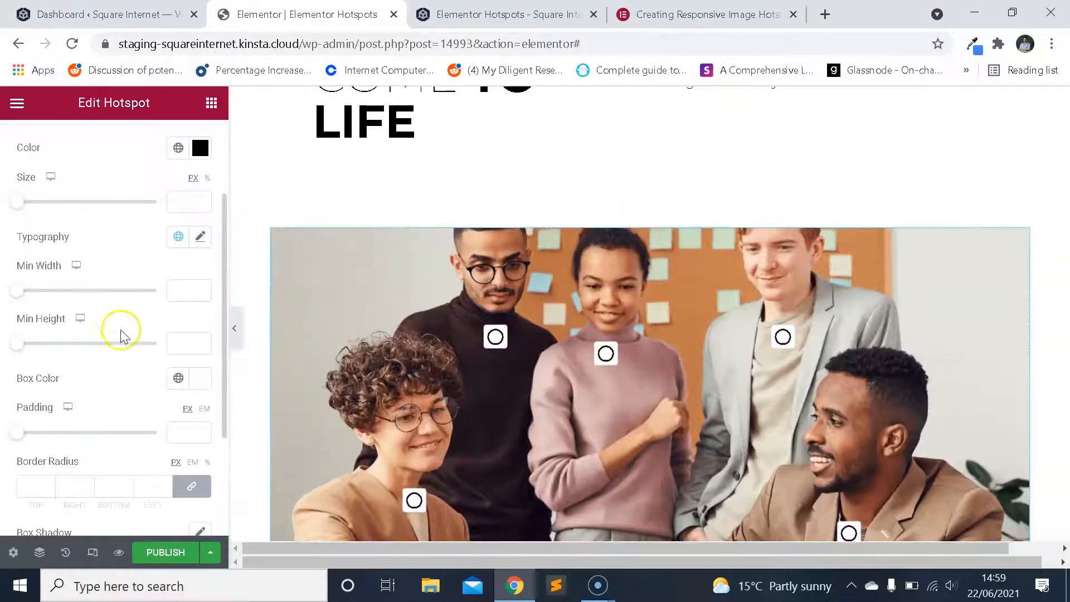
scroll(134, 311, "up", 2)
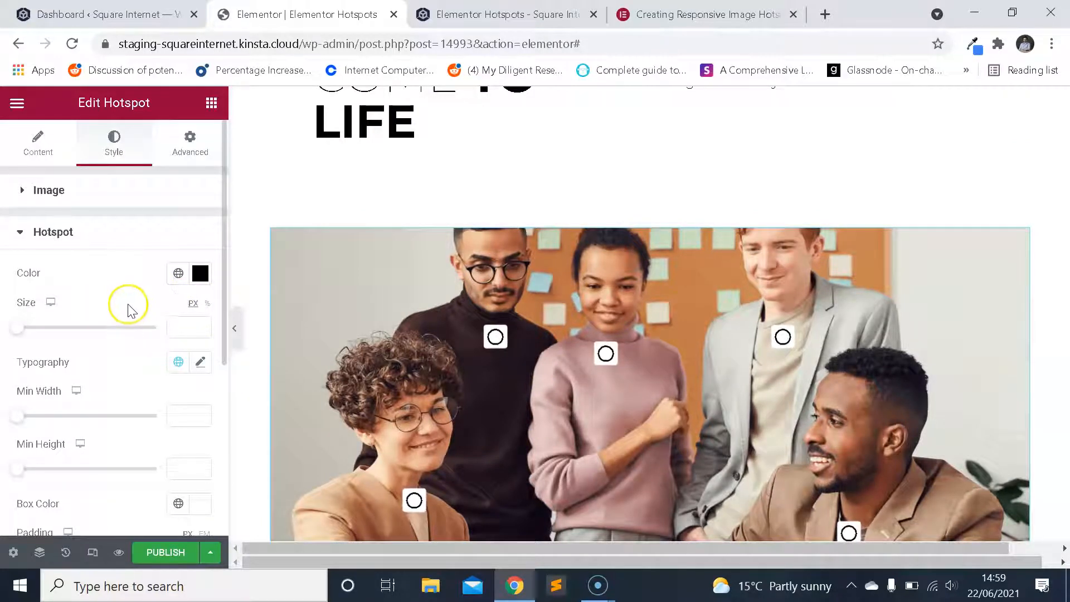
mouse_move(26, 333)
left_mouse_down()
mouse_move(158, 334)
mouse_move(26, 334)
left_mouse_up()
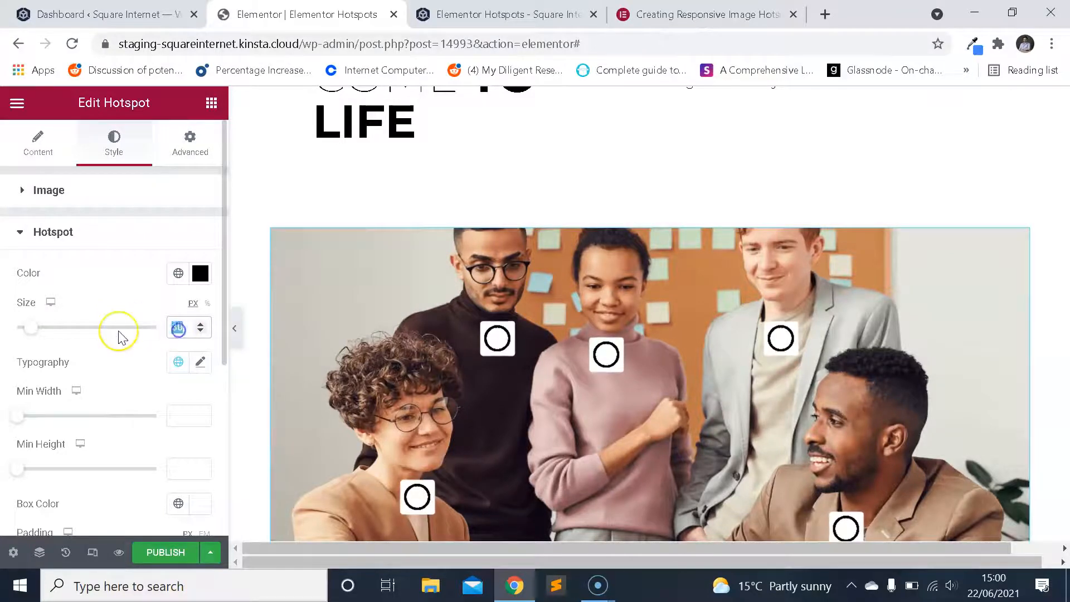
type("15")
Examine the resized hotspots on the image and display the tooltip of the hotspot on the woman with glasses.
scroll(377, 301, "down", 3)
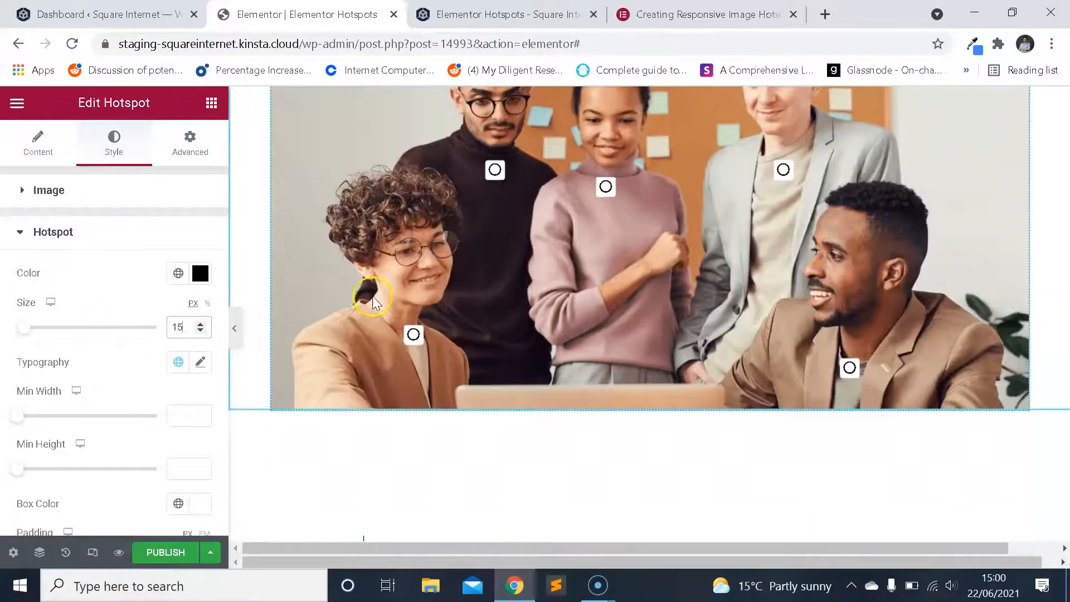
scroll(127, 301, "down", 2)
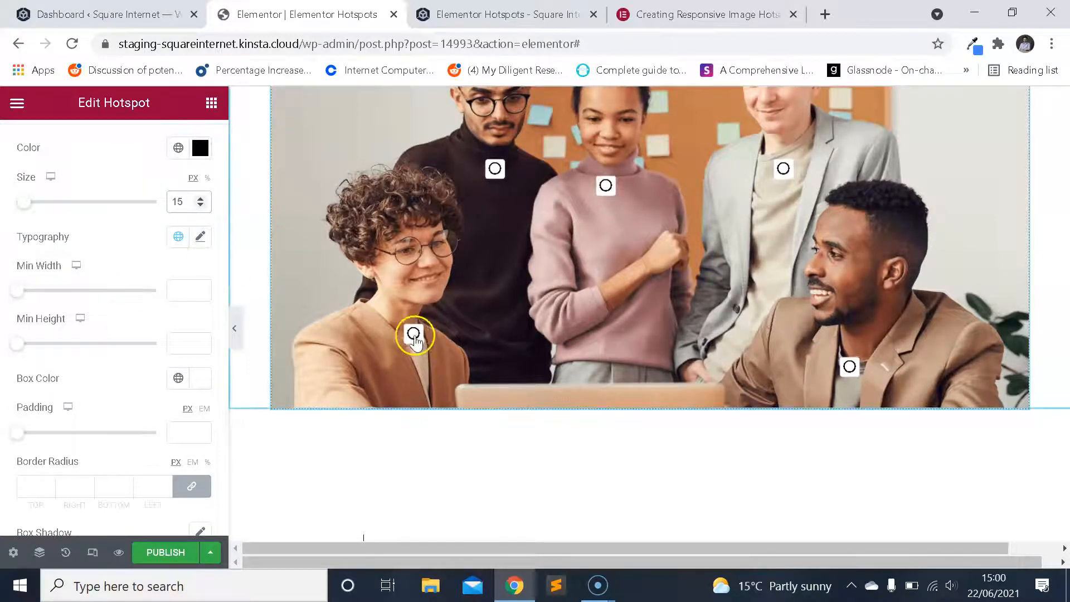
scroll(167, 282, "up", 2)
left_click(414, 336)
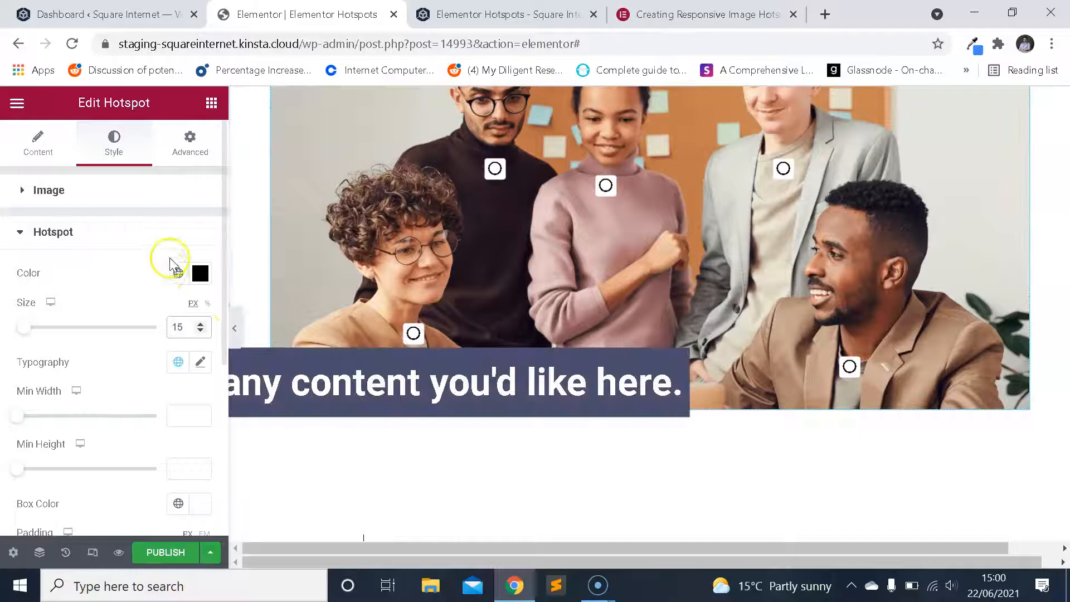
Examine the hotspots' typography and other style options alongside the image and the page's heading.
left_click(203, 362)
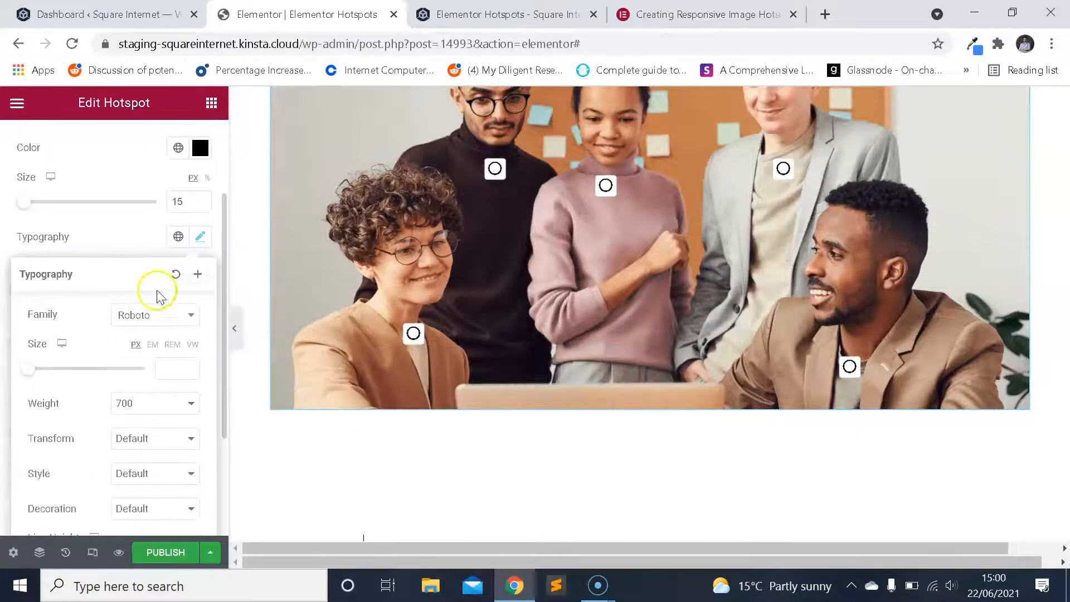
left_click(200, 236)
scroll(112, 284, "up", 2)
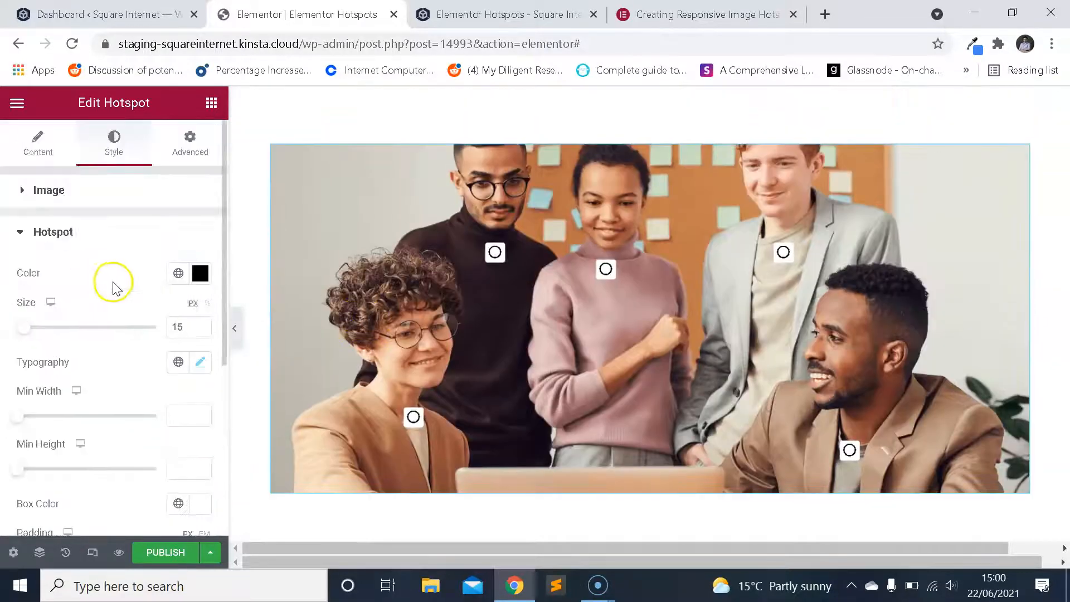
scroll(112, 286, "down", 5)
scroll(100, 337, "up", 4)
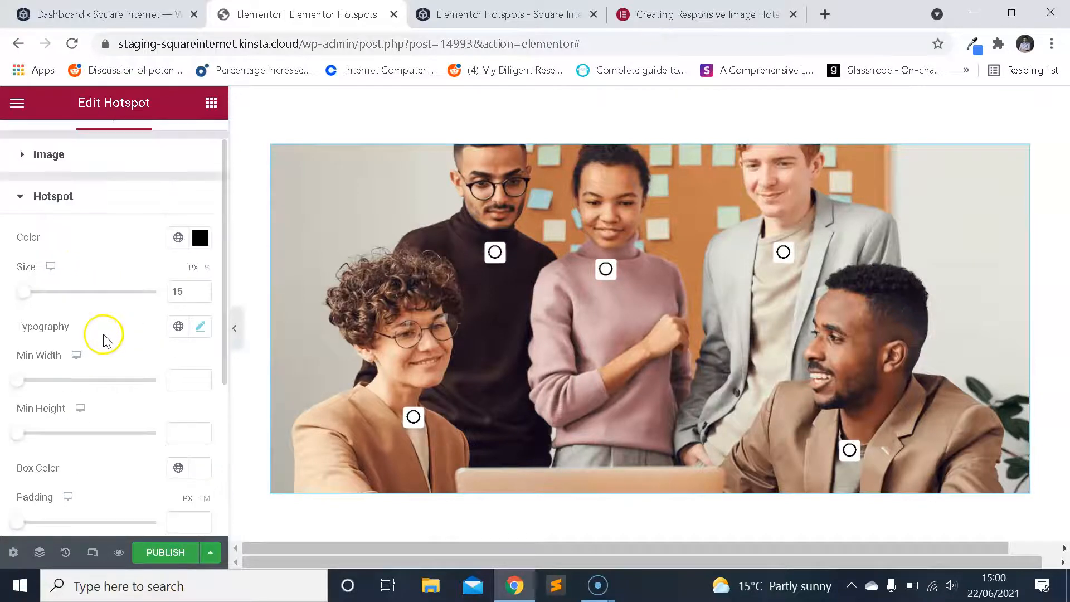
scroll(424, 359, "up", 4)
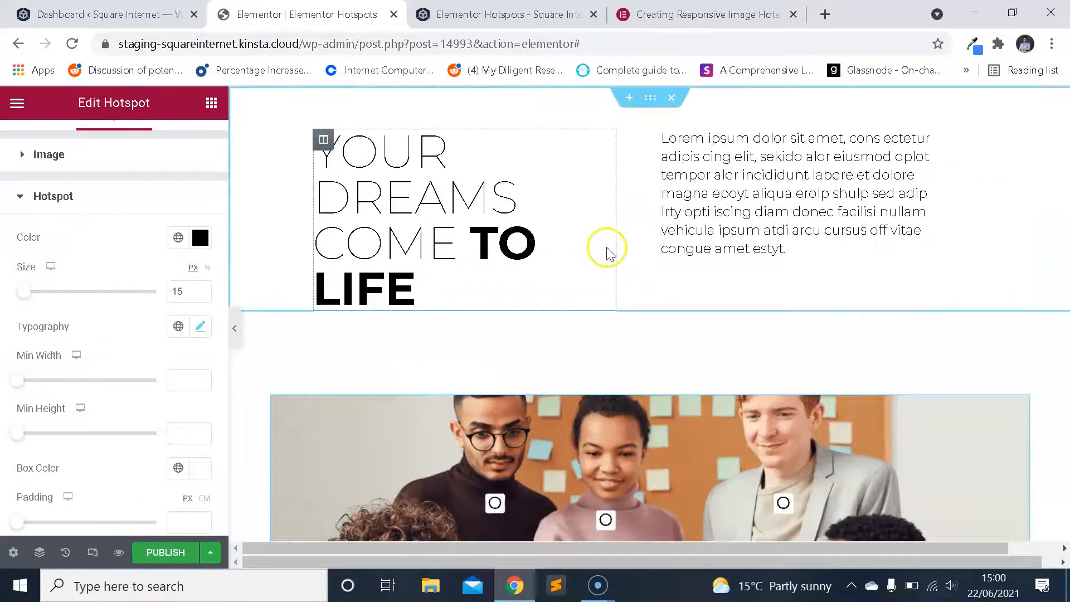
scroll(583, 270, "down", 6)
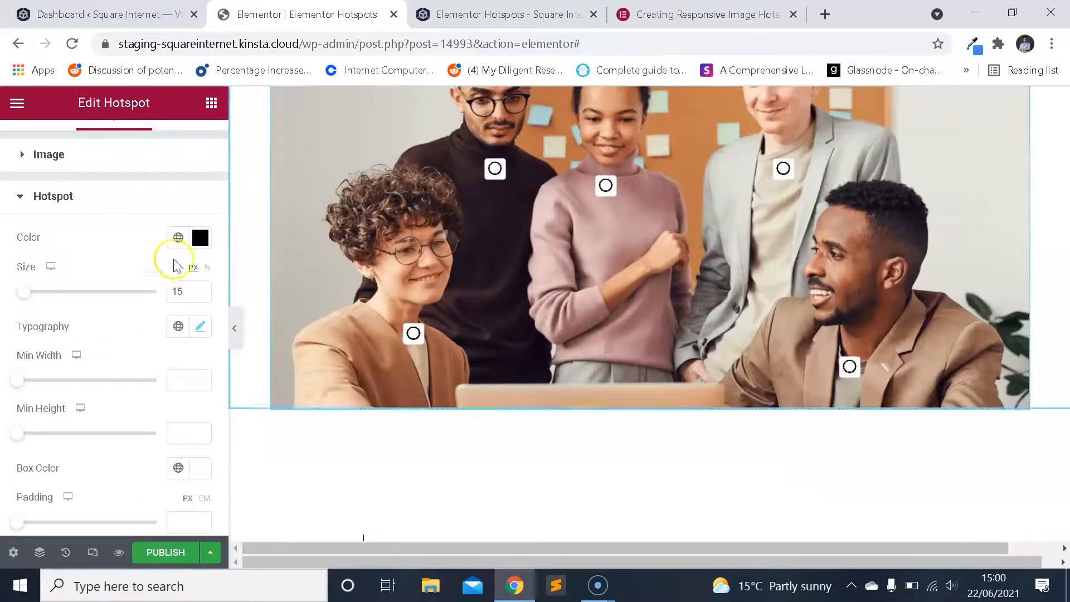
scroll(161, 268, "down", 5)
scroll(161, 273, "up", 2)
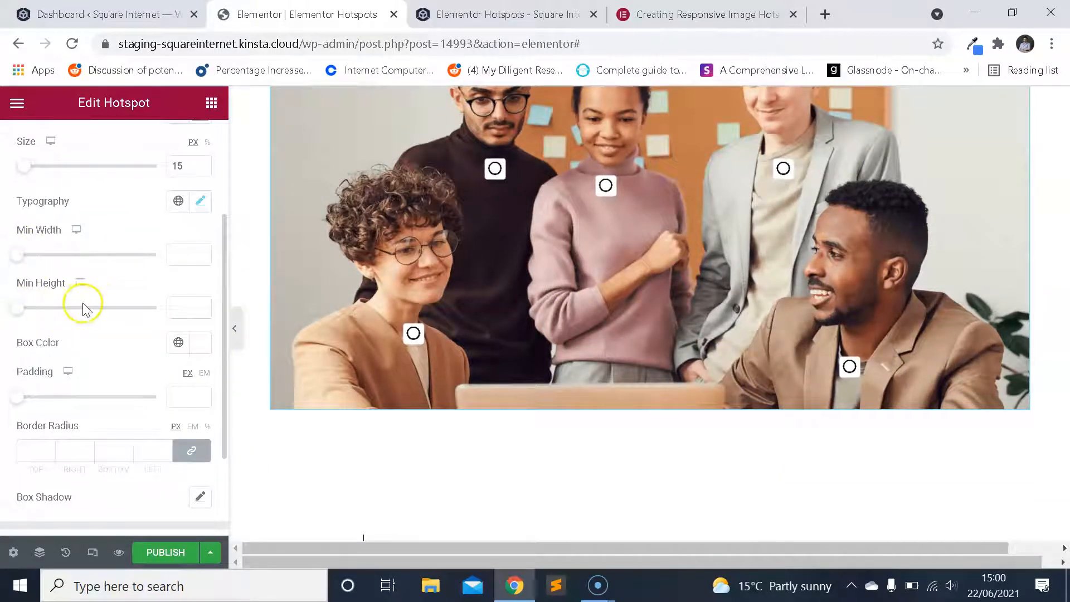
Try hotspot paddings of 20 px and 1 px, and set the padding to 5 px.
scroll(111, 324, "down", 2)
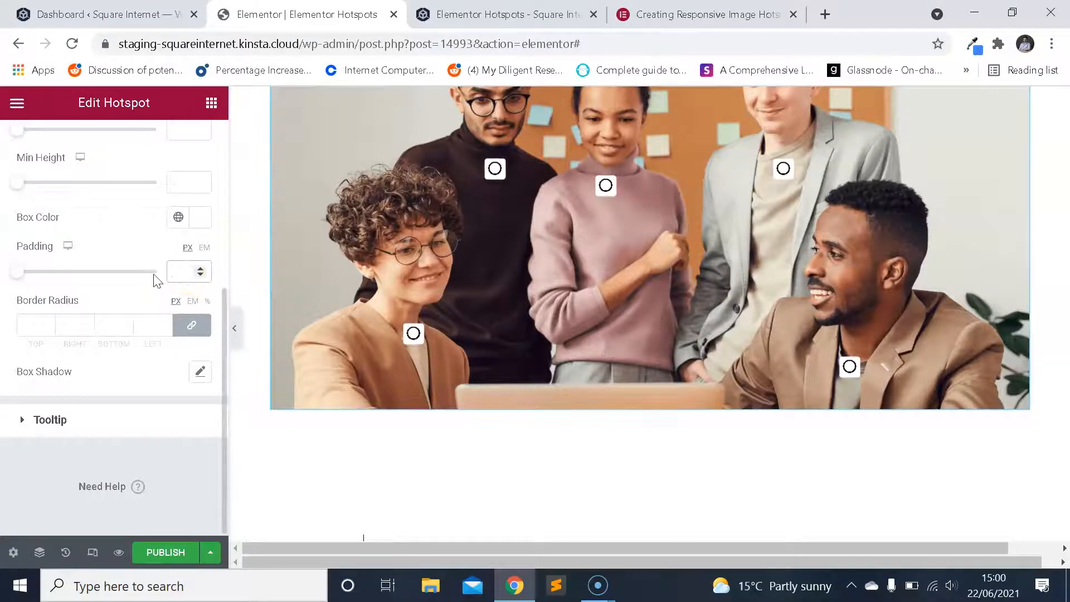
type("20")
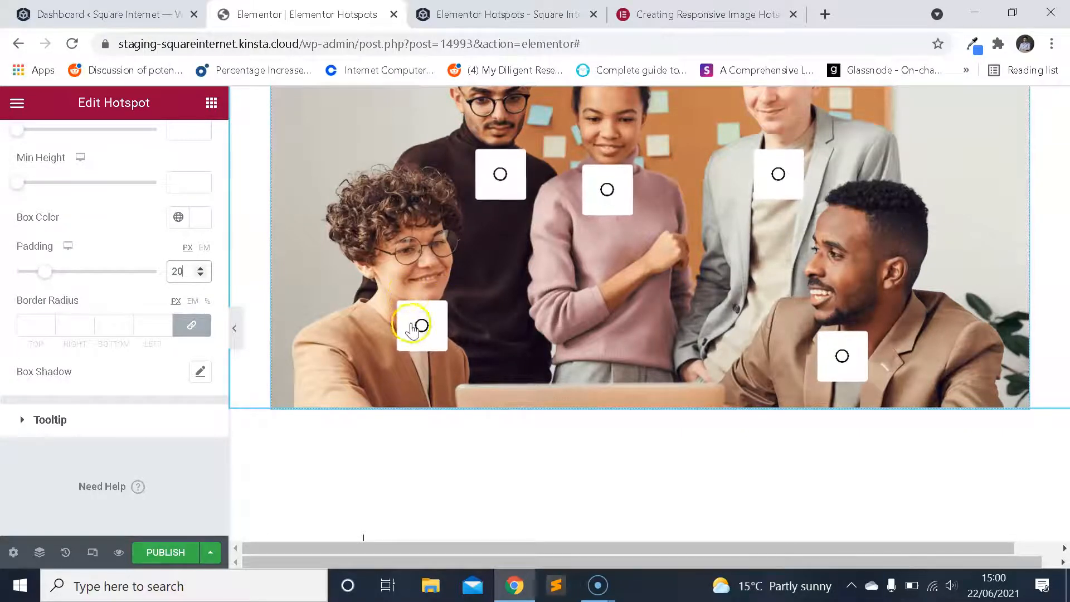
left_click_drag(190, 274, 150, 272)
type("5")
type("1")
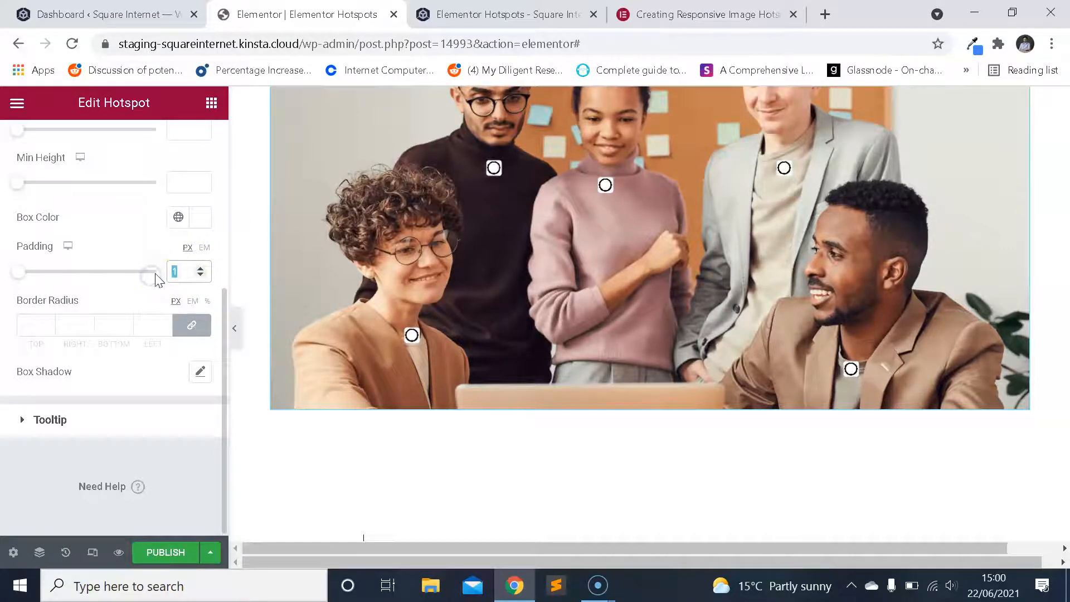
type("5")
left_click(342, 304)
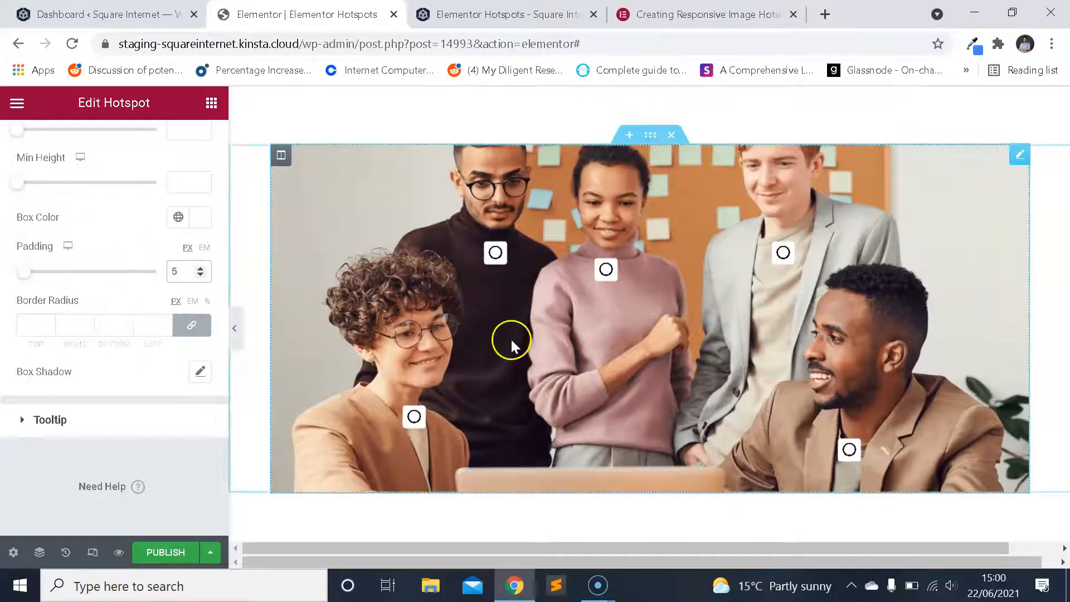
Set the hotspots' border radius to 100 px on all corners to make the boxes round.
scroll(511, 346, "up", 4)
scroll(512, 349, "down", 2)
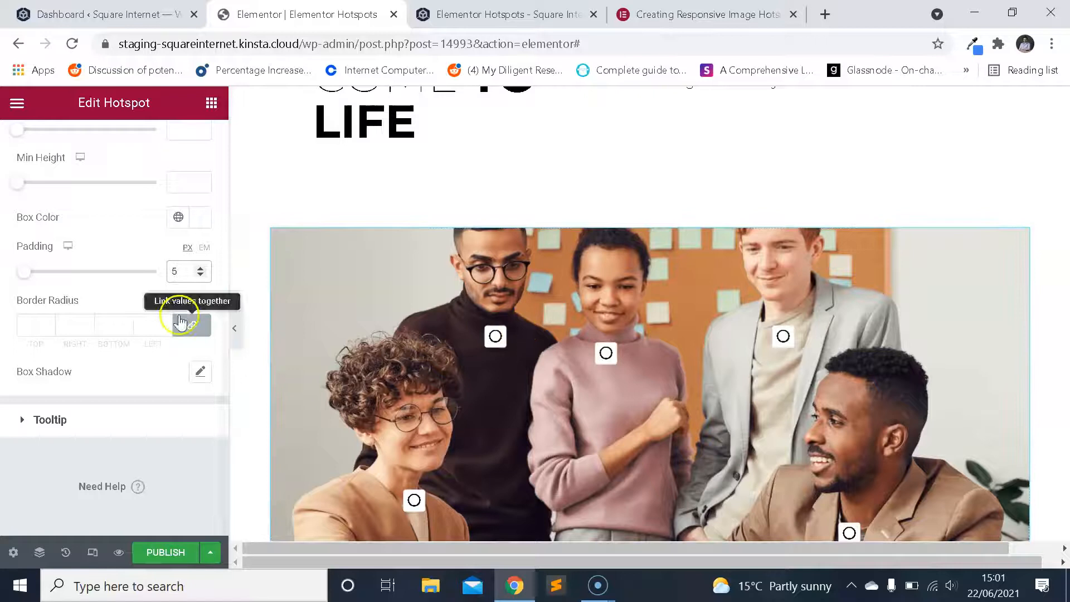
left_click(35, 327)
scroll(506, 330, "down", 2)
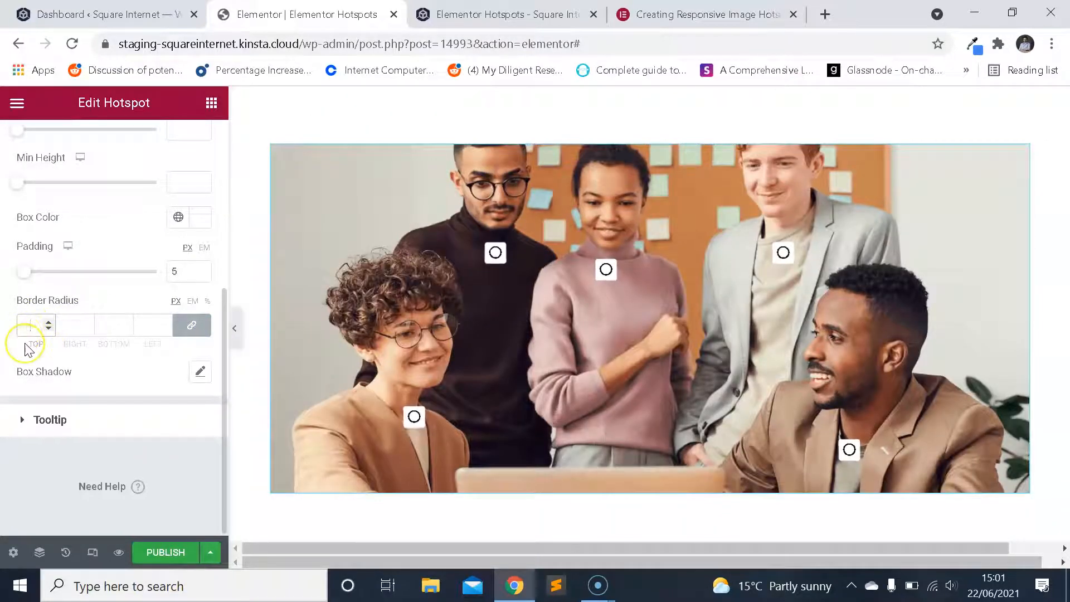
type("100")
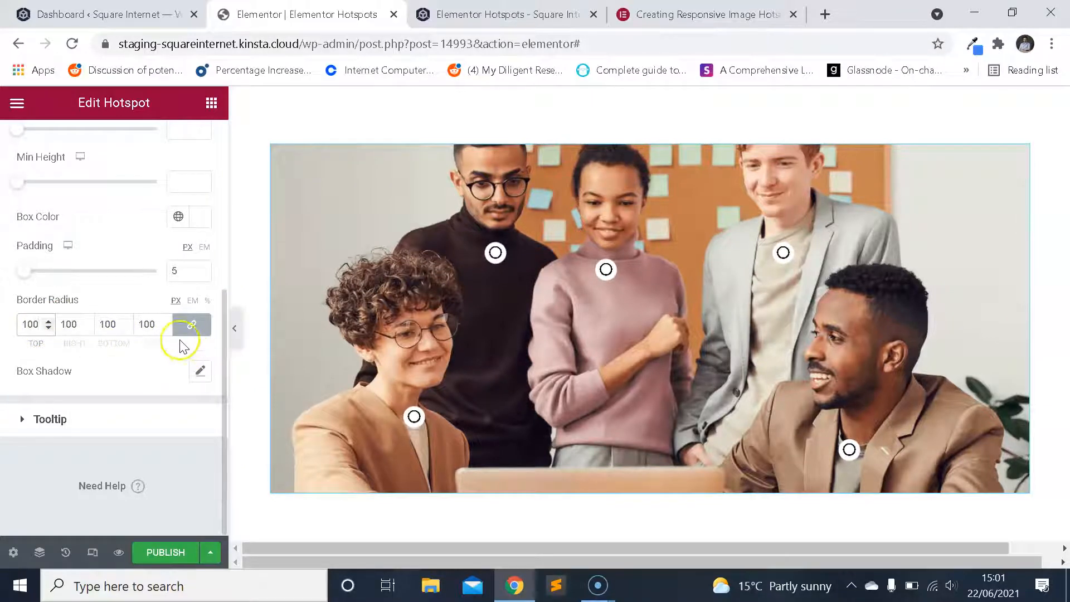
Try a 10 px padding around the round hotspots, and set the padding to 7 px.
left_click_drag(187, 273, 146, 279)
type("10")
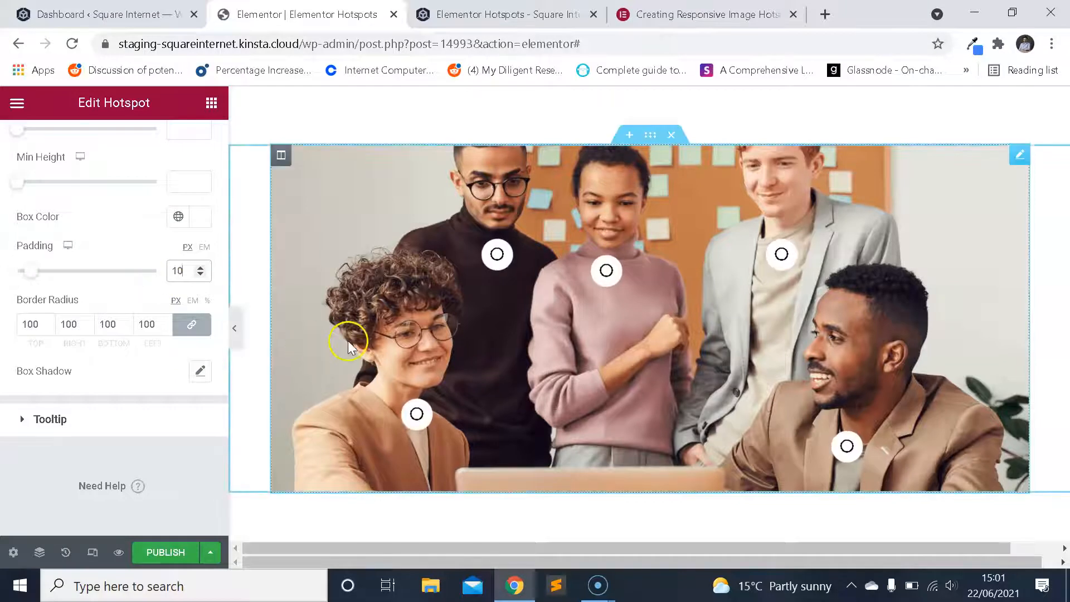
left_click_drag(185, 272, 162, 274)
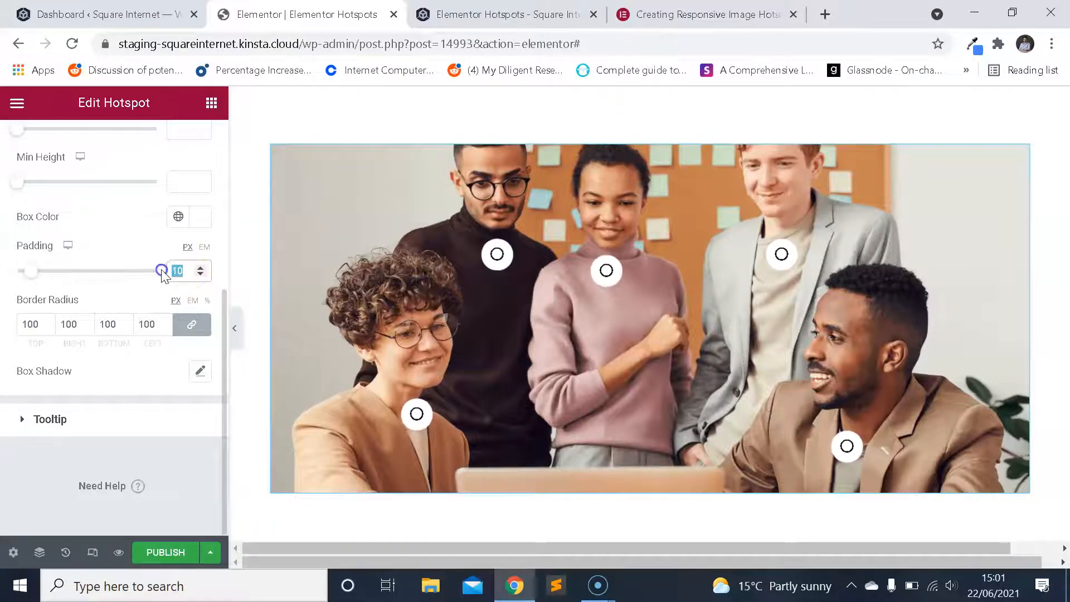
type("7")
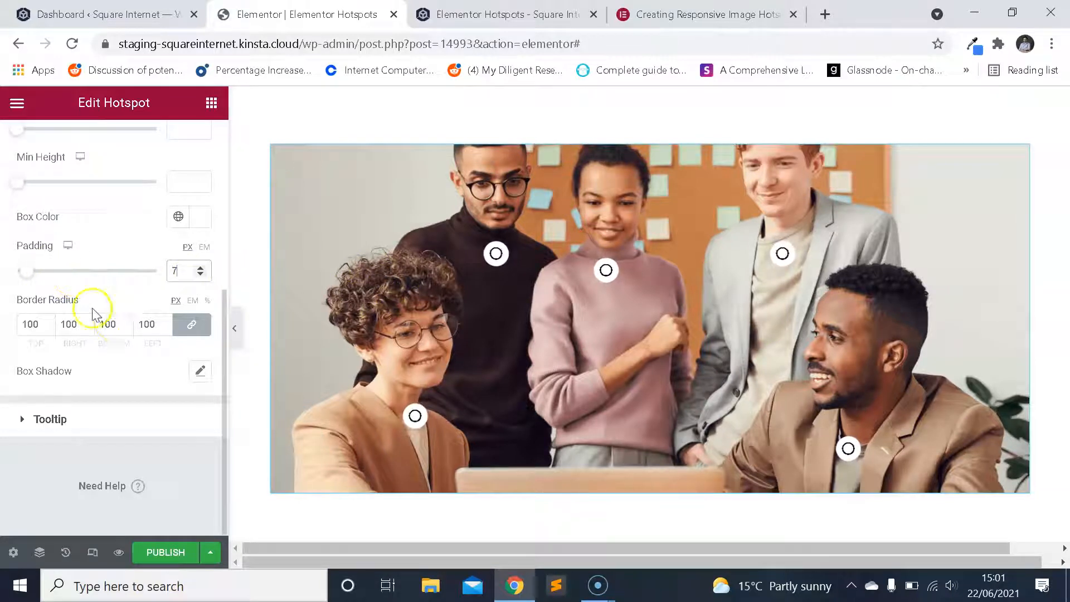
left_click(106, 429)
left_click(91, 234)
scroll(139, 315, "down", 5)
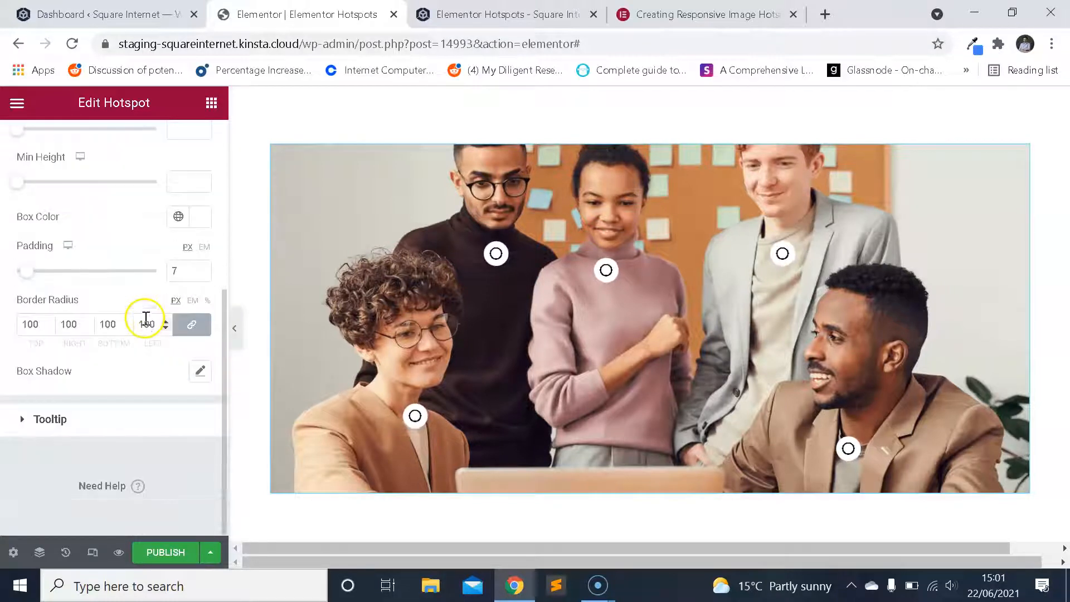
scroll(146, 320, "up", 5)
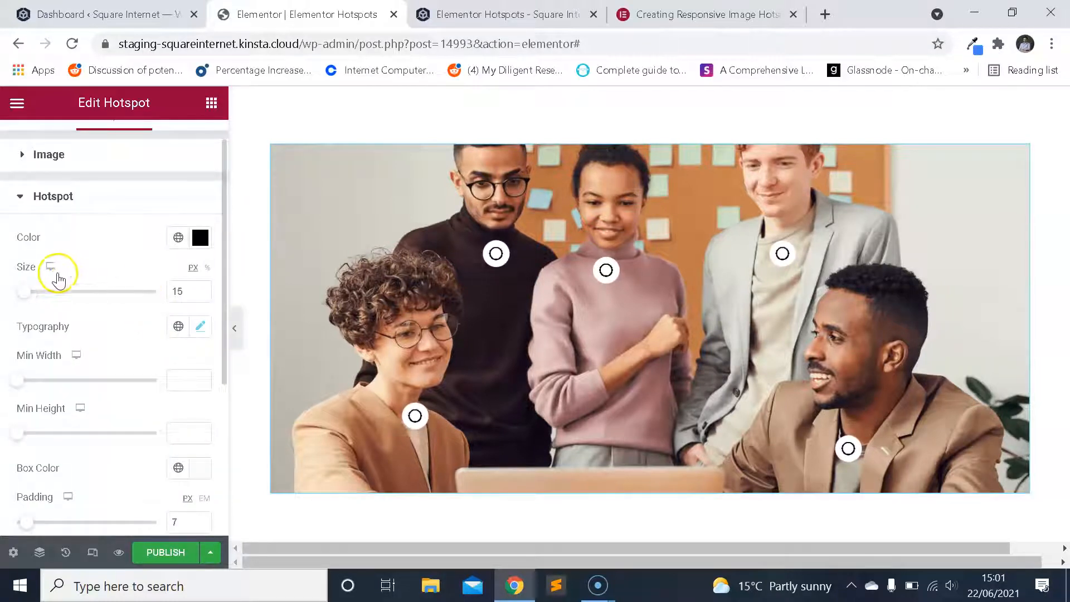
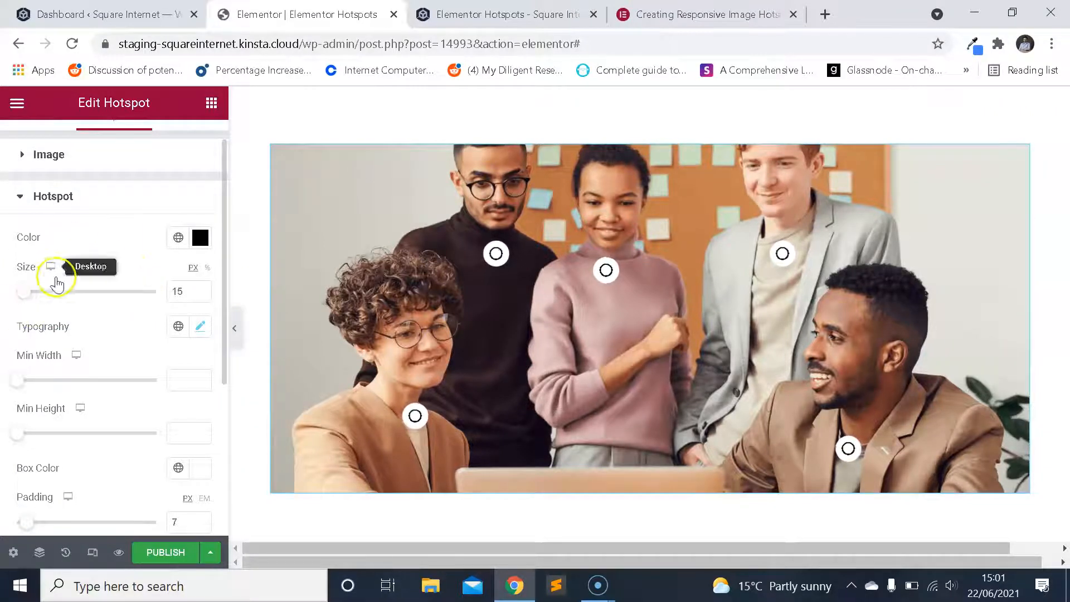
scroll(130, 272, "down", 2)
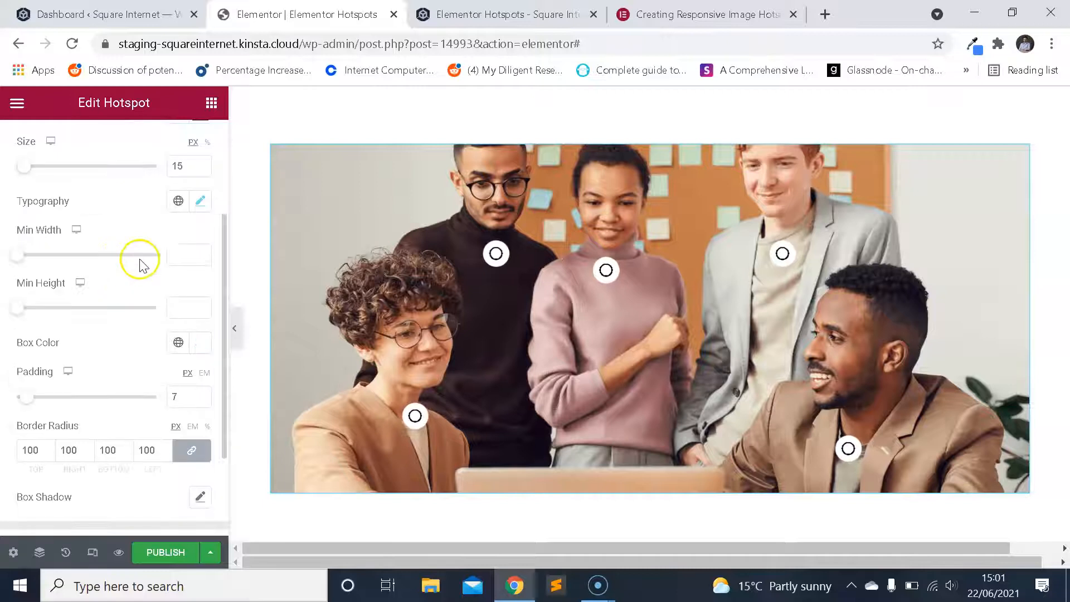
left_click(205, 200)
left_click(204, 201)
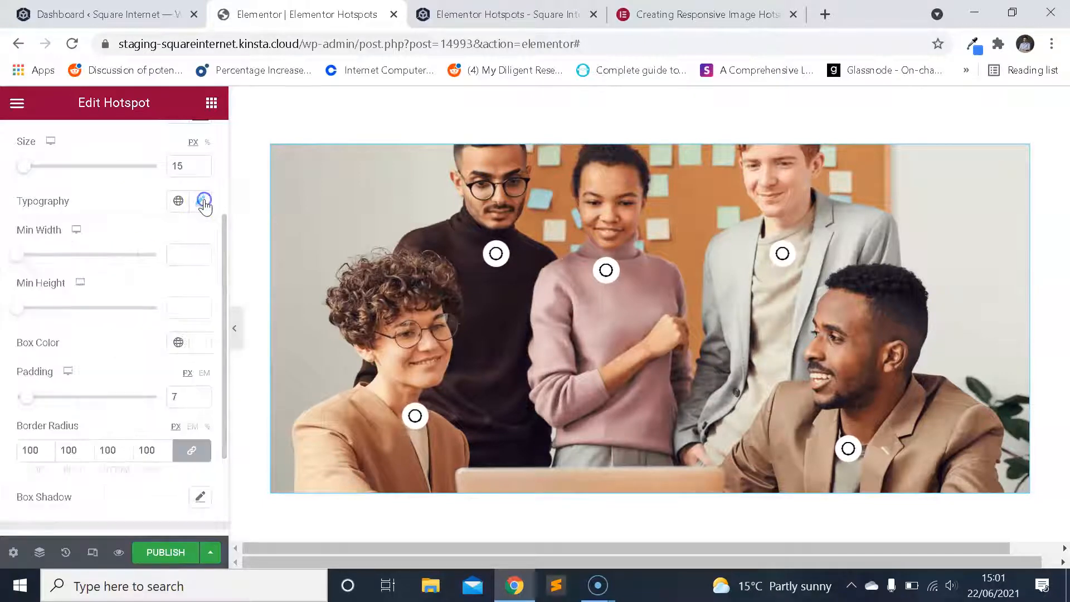
scroll(109, 301, "up", 2)
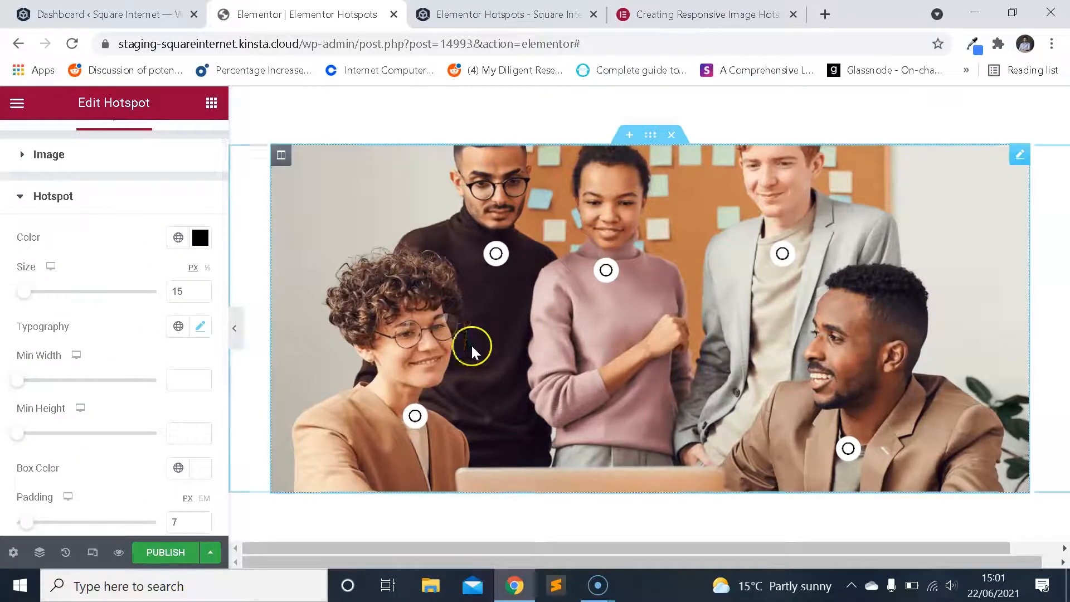
scroll(127, 307, "down", 2)
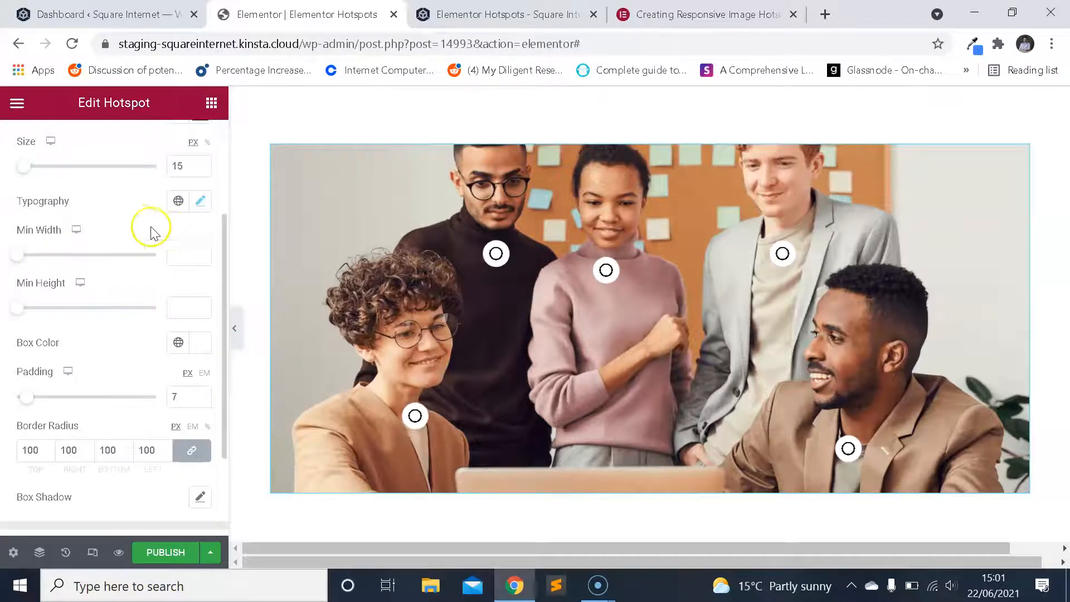
scroll(134, 235, "down", 2)
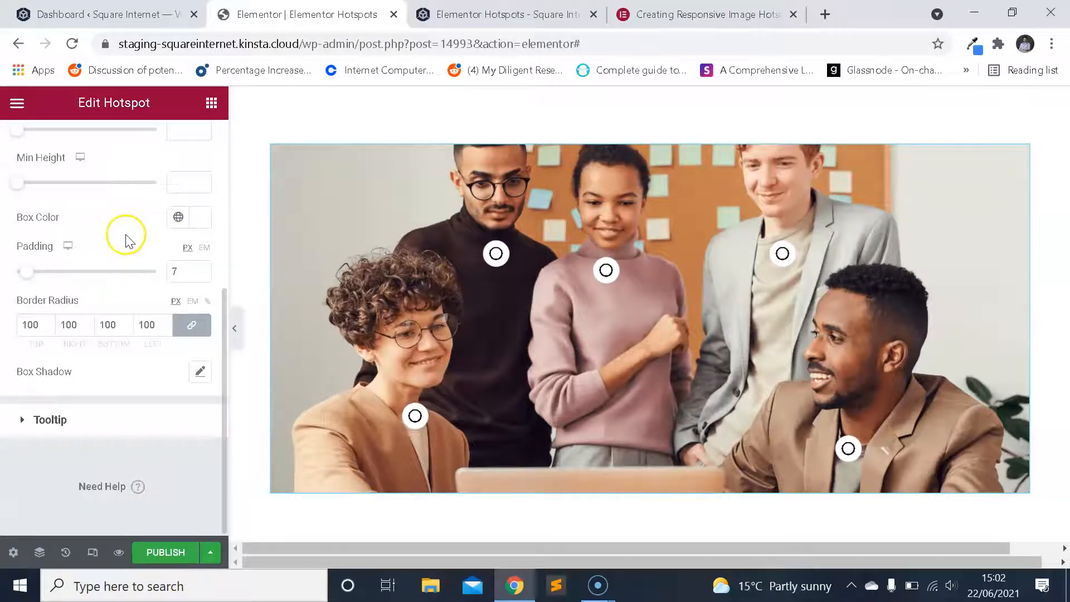
Open the tooltip style settings and display the tooltip of the hotspot on the seated person with curly hair and glasses.
left_click(80, 422)
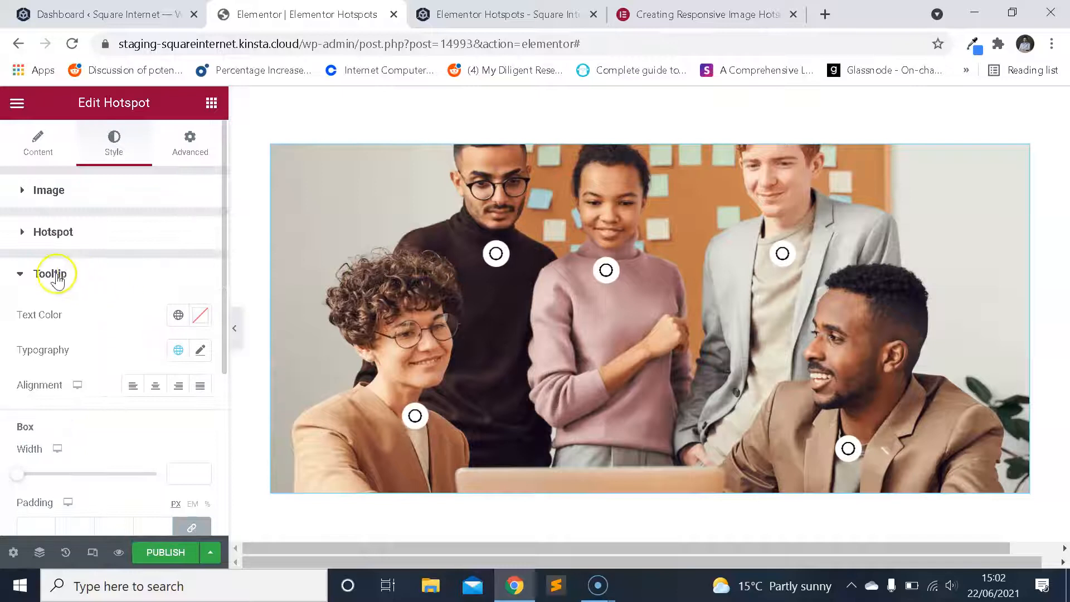
scroll(95, 279, "down", 2)
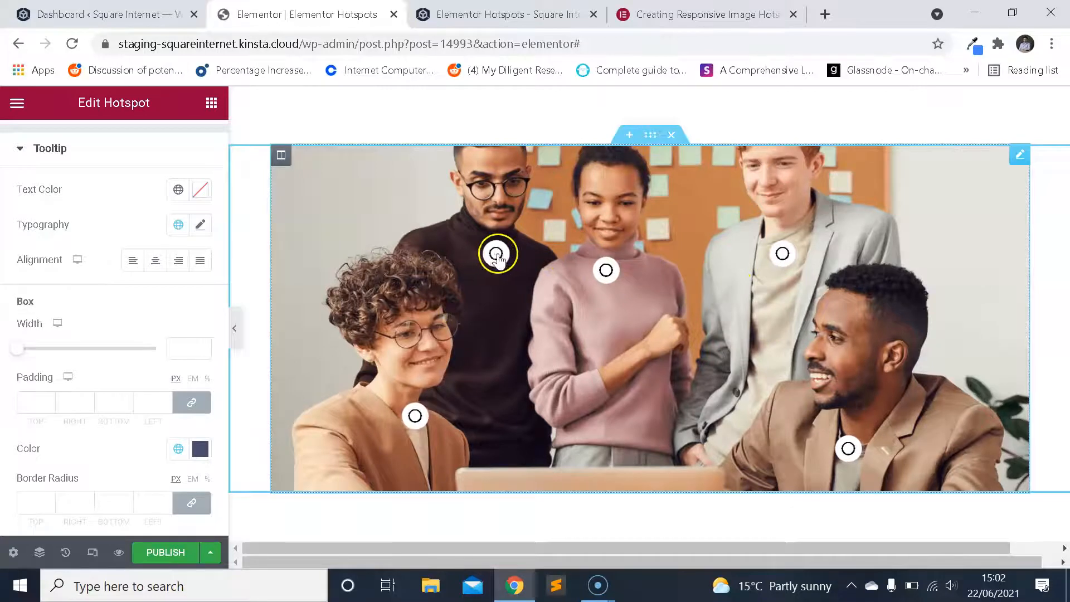
left_click(415, 416)
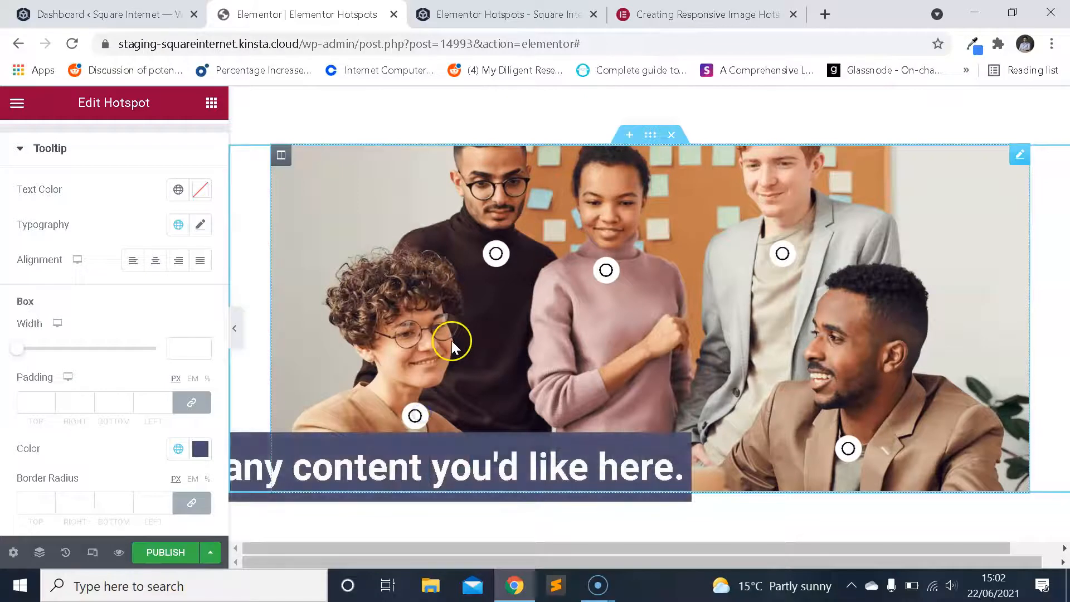
left_click(568, 539)
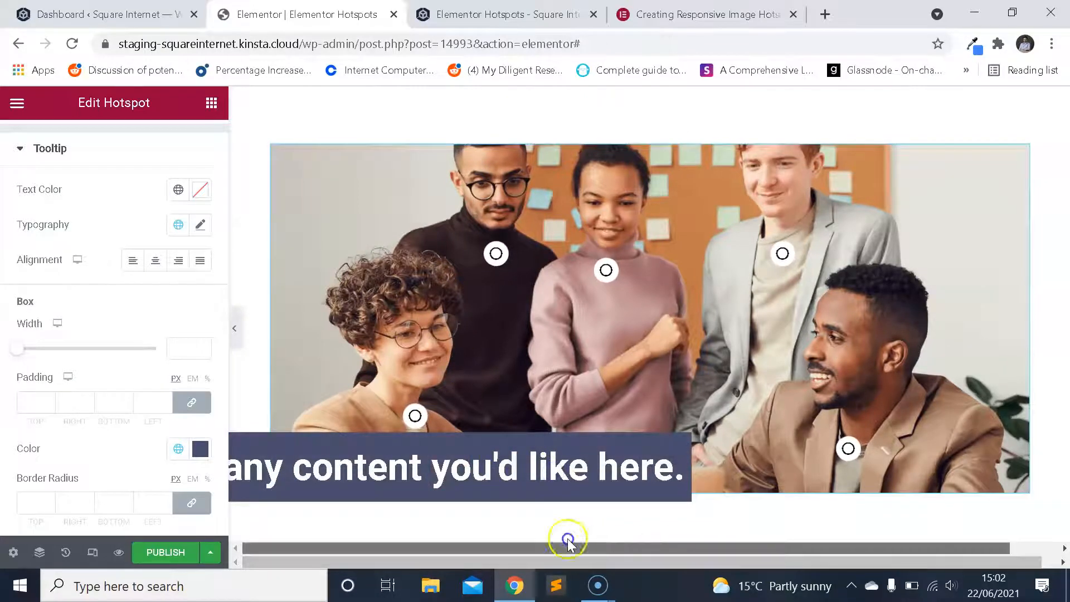
left_click_drag(630, 544, 536, 549)
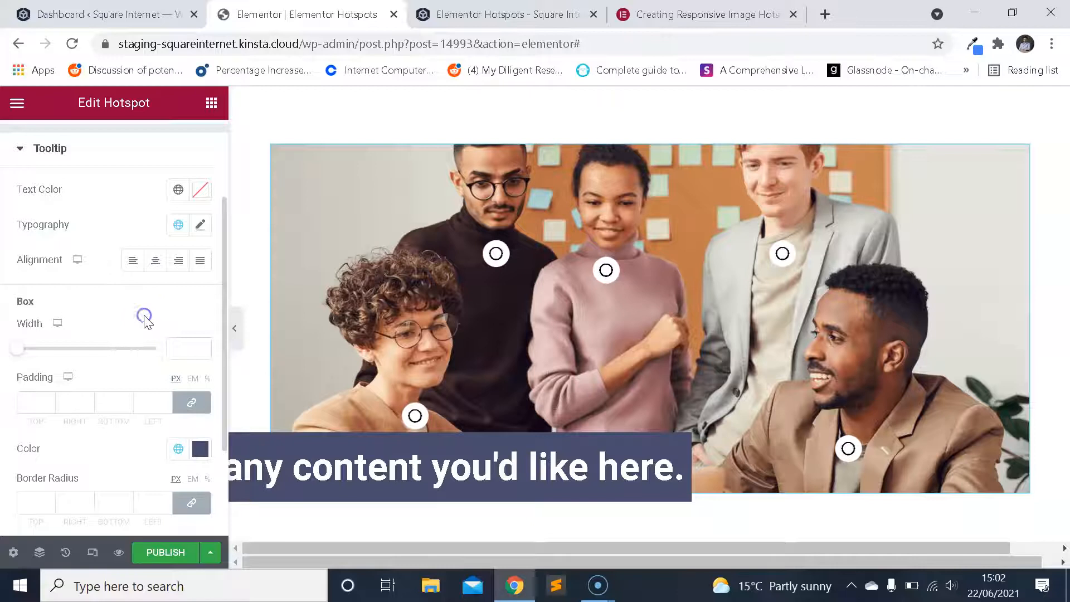
Adjust the tooltip box width, and set it to 0.
scroll(144, 320, "down", 2)
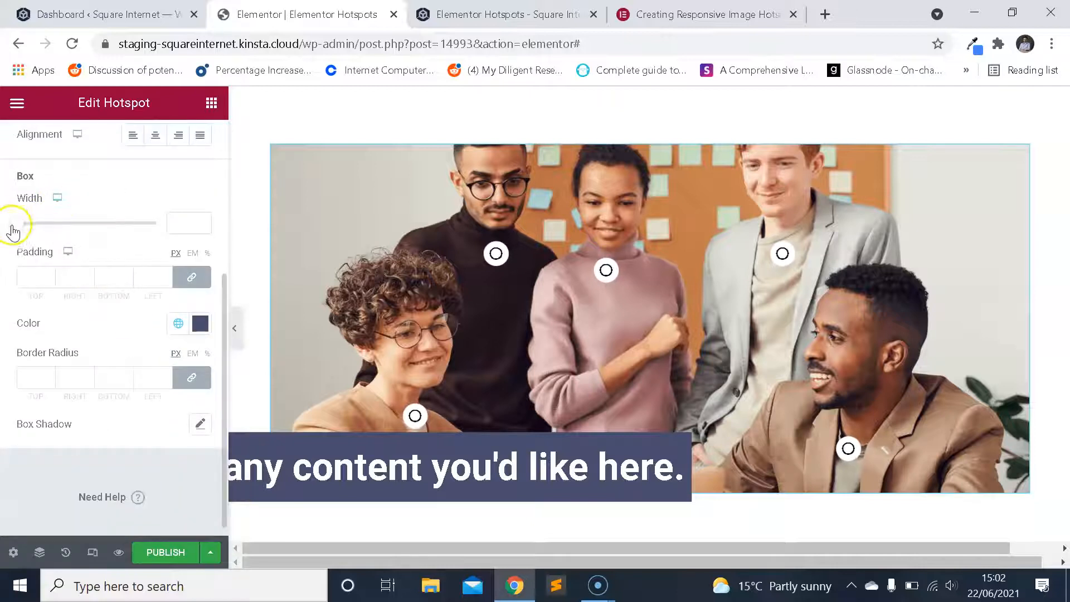
scroll(191, 256, "up", 2)
scroll(180, 279, "down", 2)
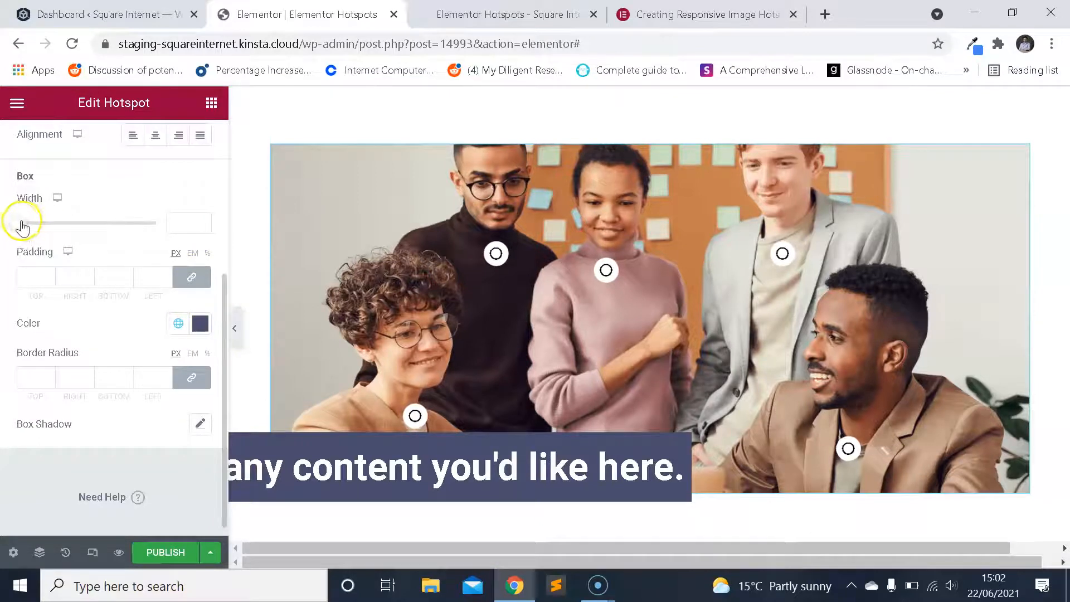
left_click_drag(124, 235, 34, 234)
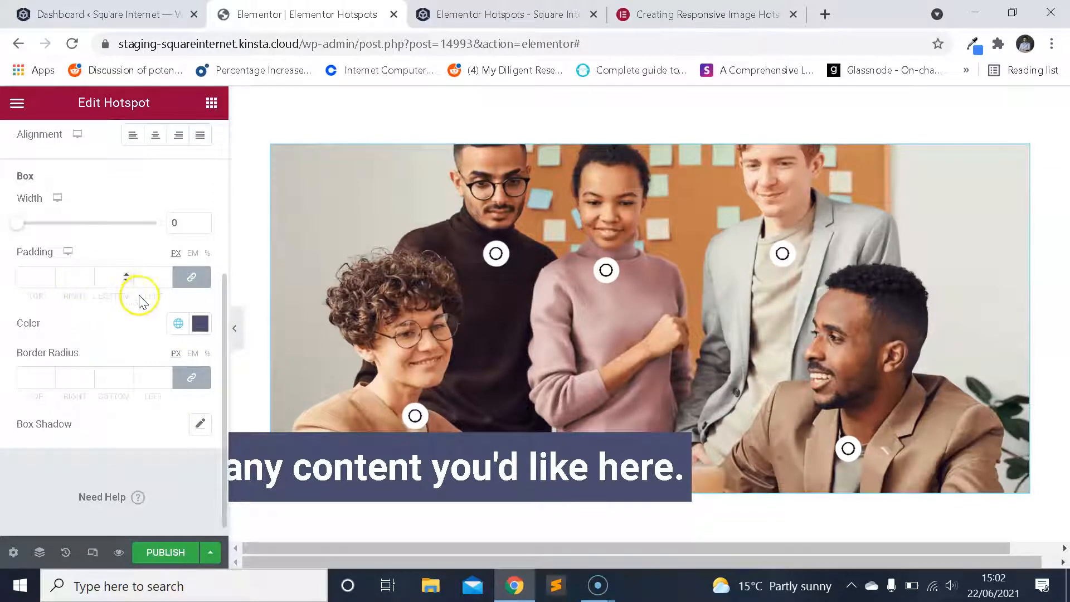
Set the tooltip box color to black, #000, to match the page's heading.
scroll(136, 297, "up", 2)
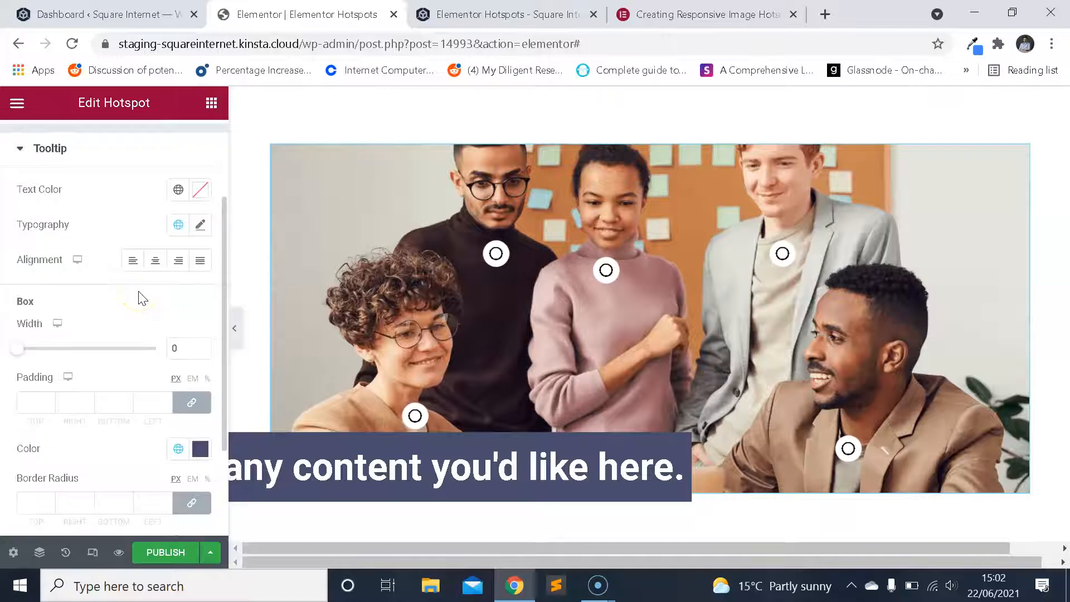
scroll(139, 298, "down", 2)
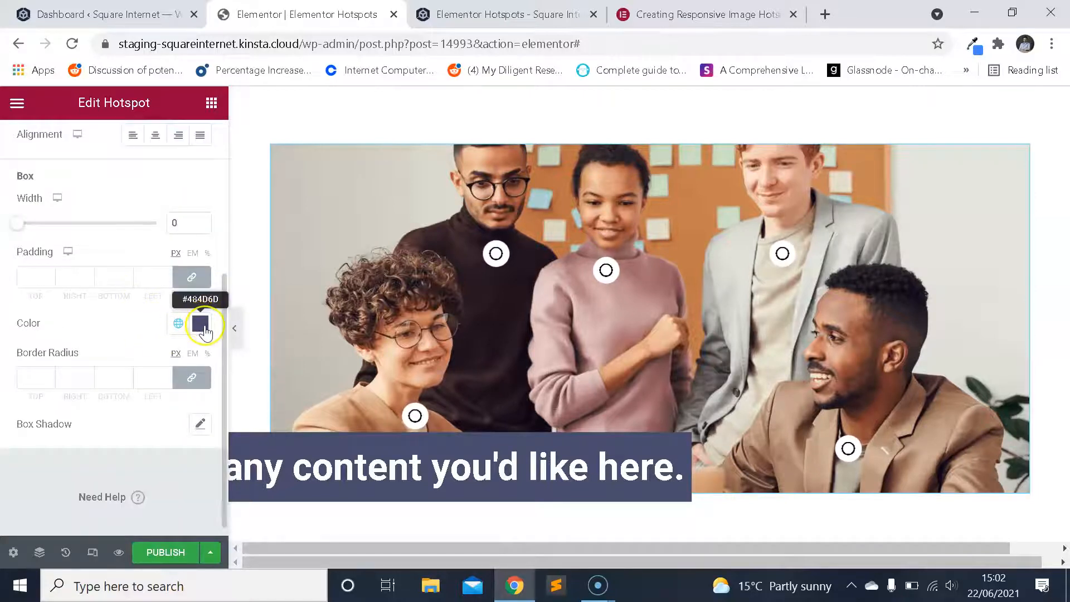
scroll(396, 254, "up", 3)
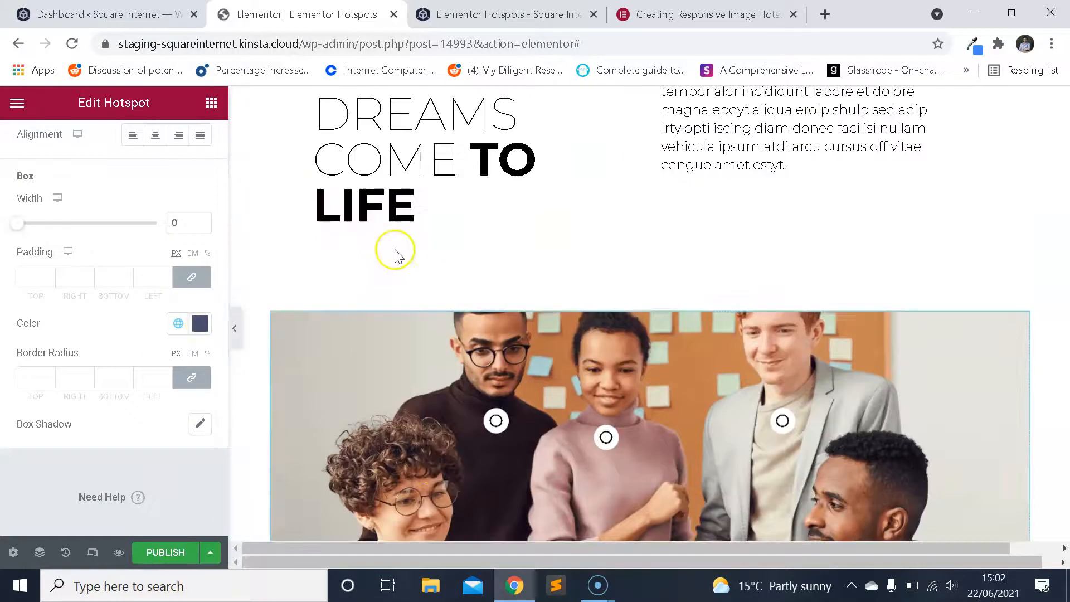
left_click(200, 322)
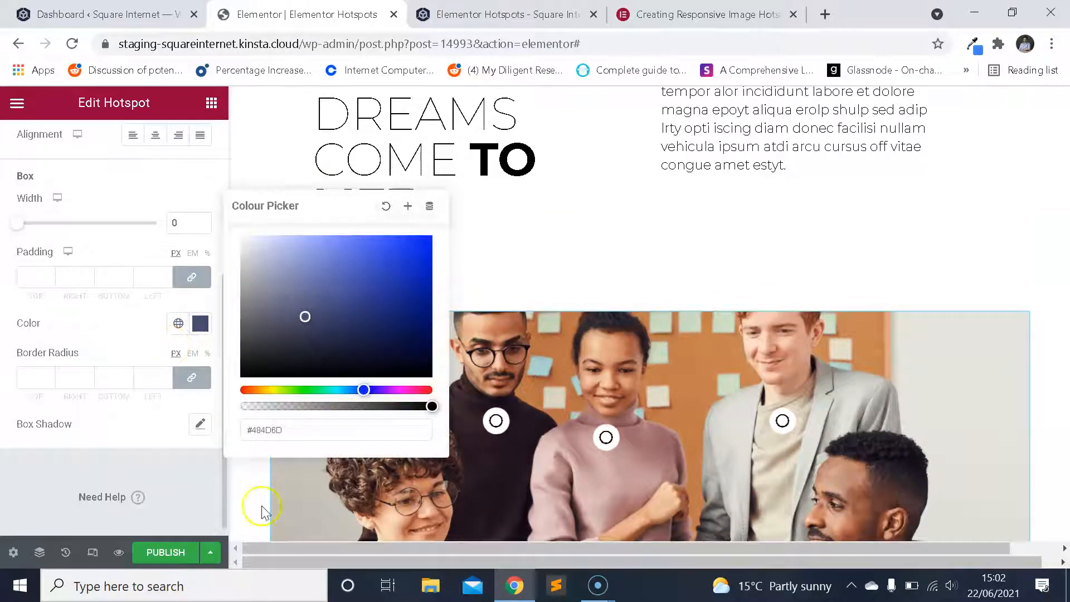
left_click_drag(307, 430, 174, 431)
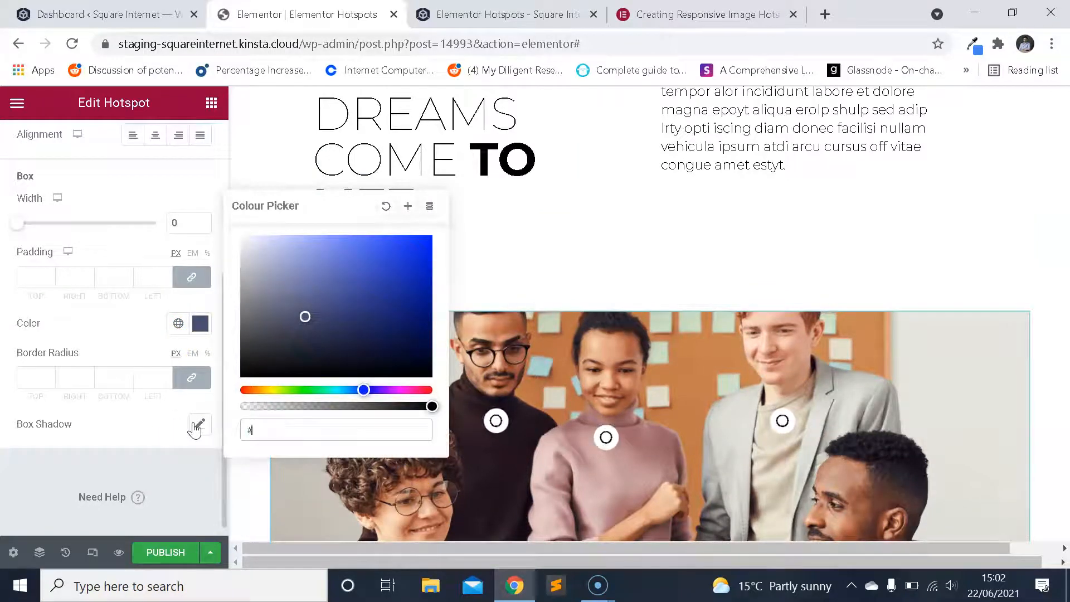
type("#000")
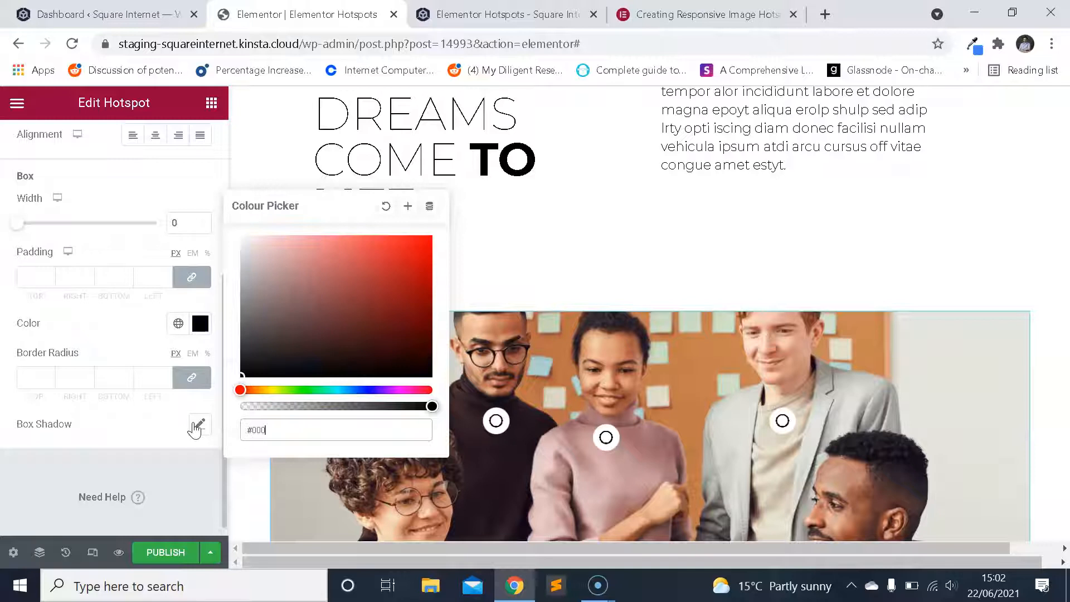
left_click(146, 365)
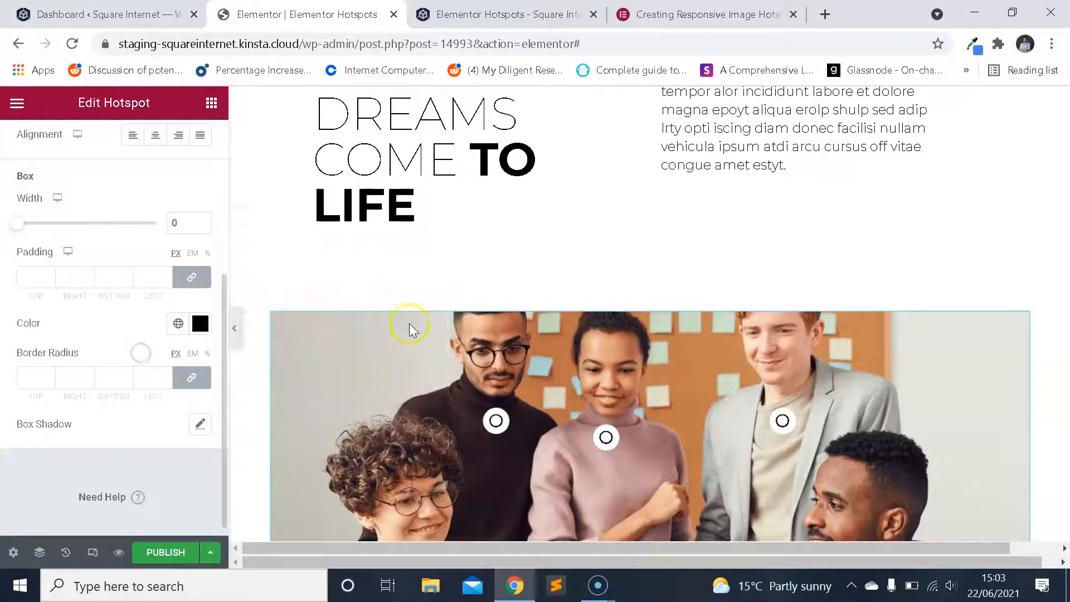
scroll(460, 333, "down", 3)
scroll(456, 343, "down", 1)
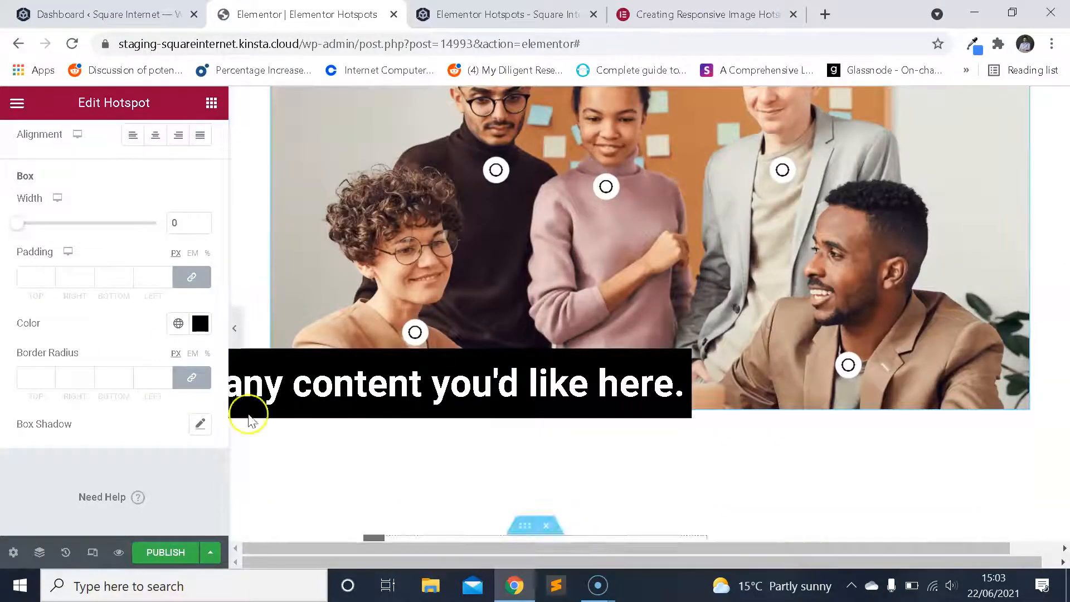
Examine the tooltip's typography and the text style of the paragraph beside the YOUR DREAMS COME TO LIFE heading.
scroll(178, 343, "up", 2)
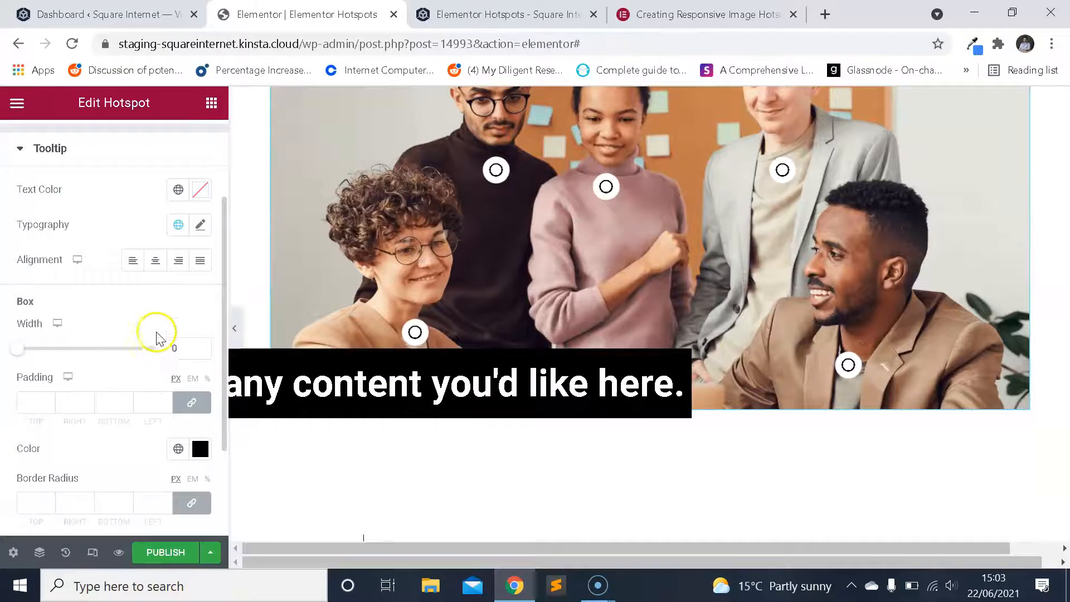
left_click(201, 225)
scroll(395, 313, "down", 3)
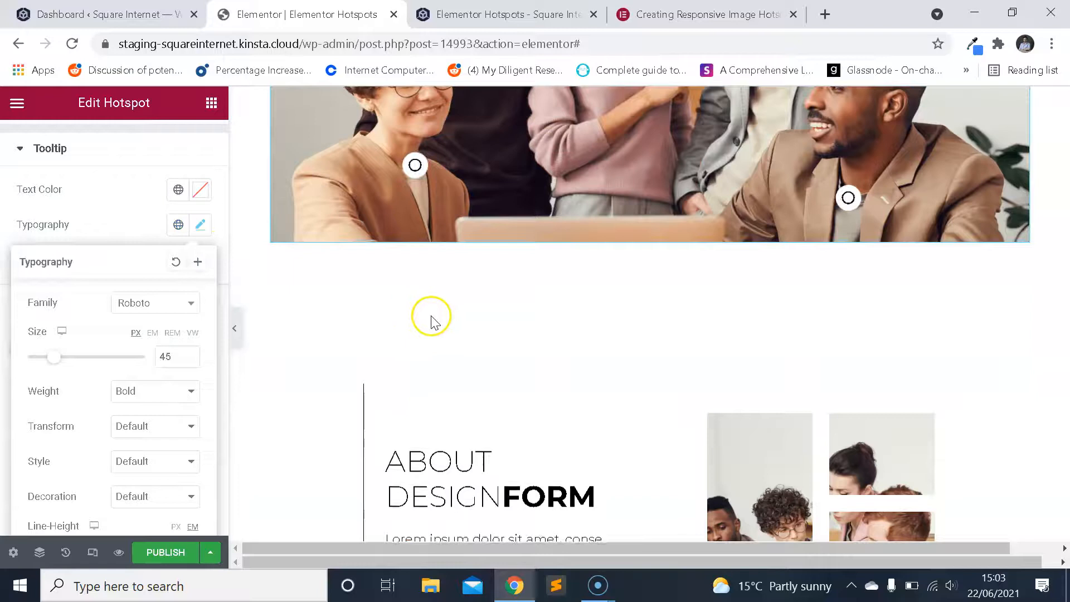
scroll(435, 322, "up", 5)
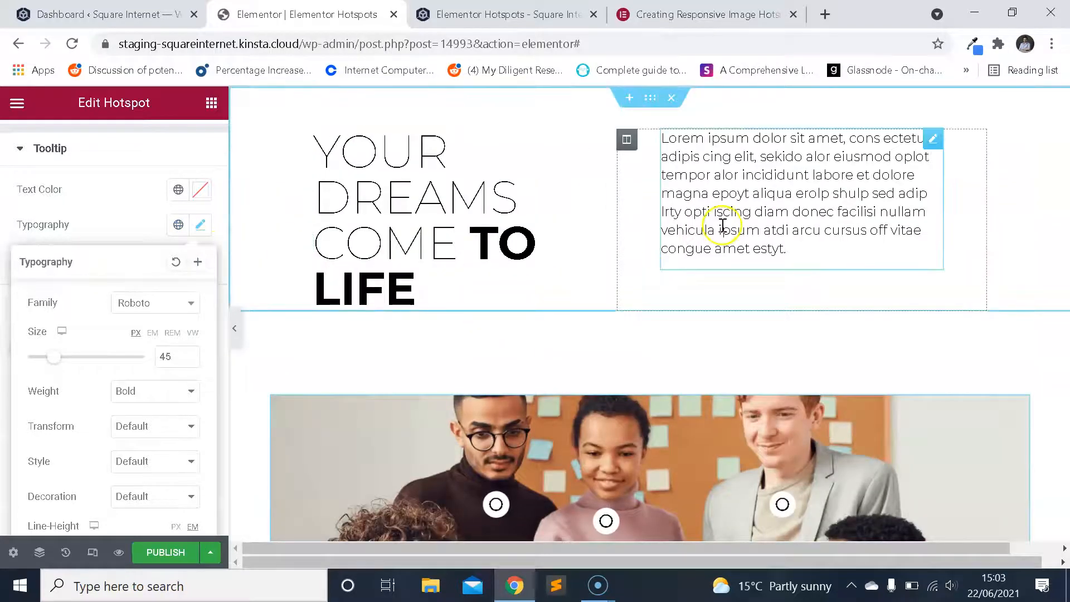
scroll(697, 239, "down", 6)
scroll(685, 237, "up", 5)
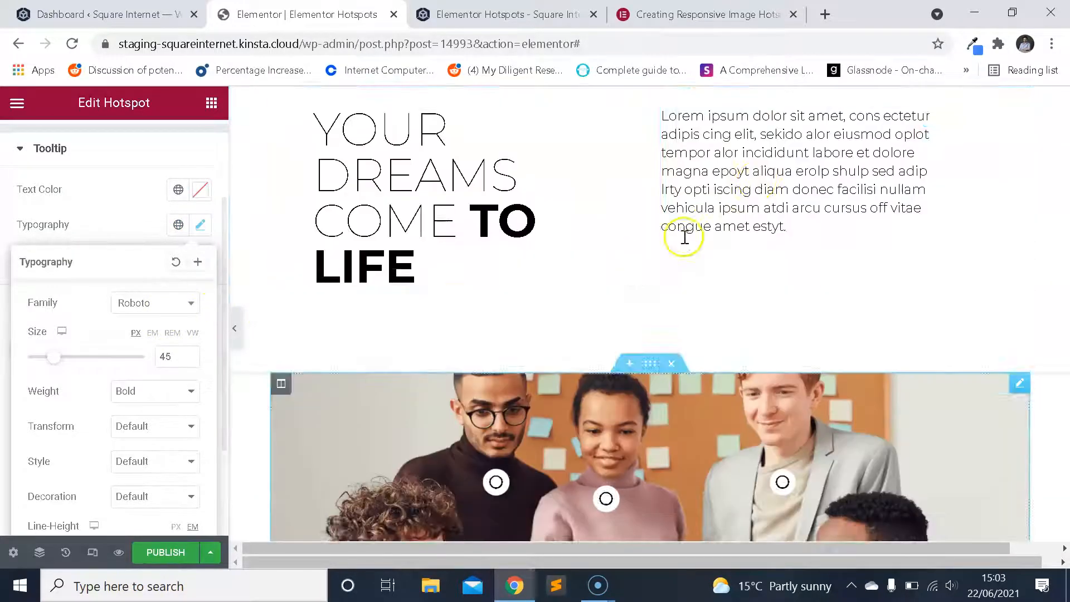
left_click(736, 207)
left_click(114, 143)
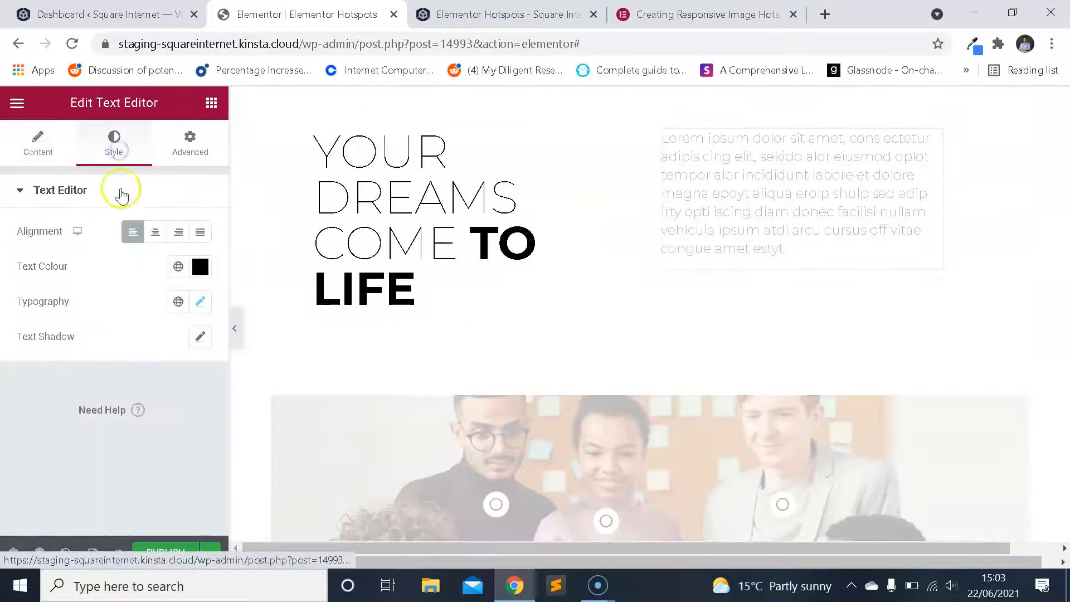
left_click(202, 301)
left_click(201, 302)
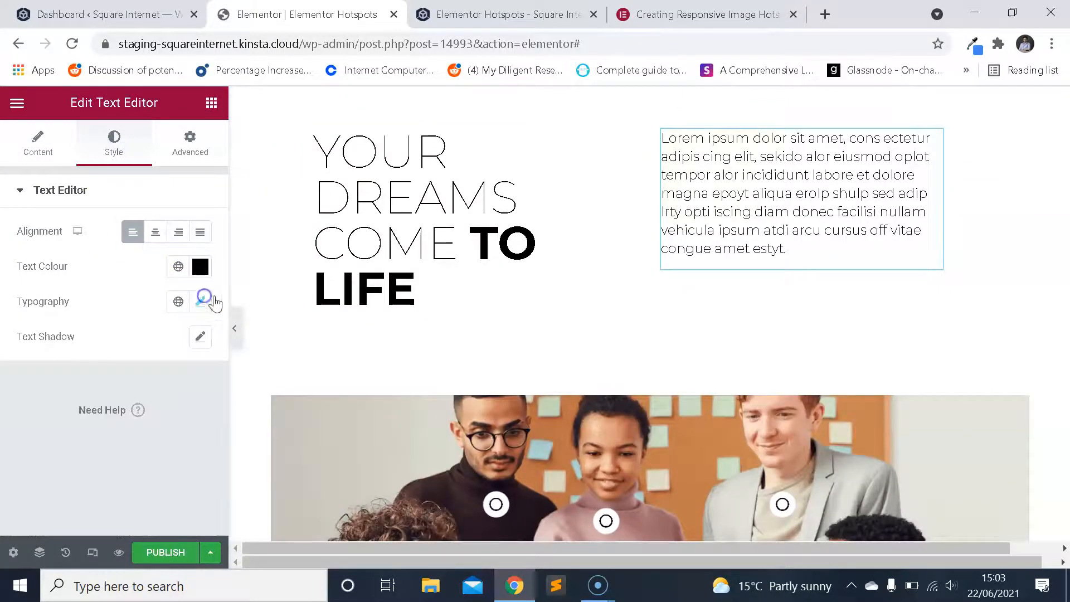
scroll(613, 201, "down", 8)
scroll(547, 234, "up", 2)
scroll(514, 257, "up", 3)
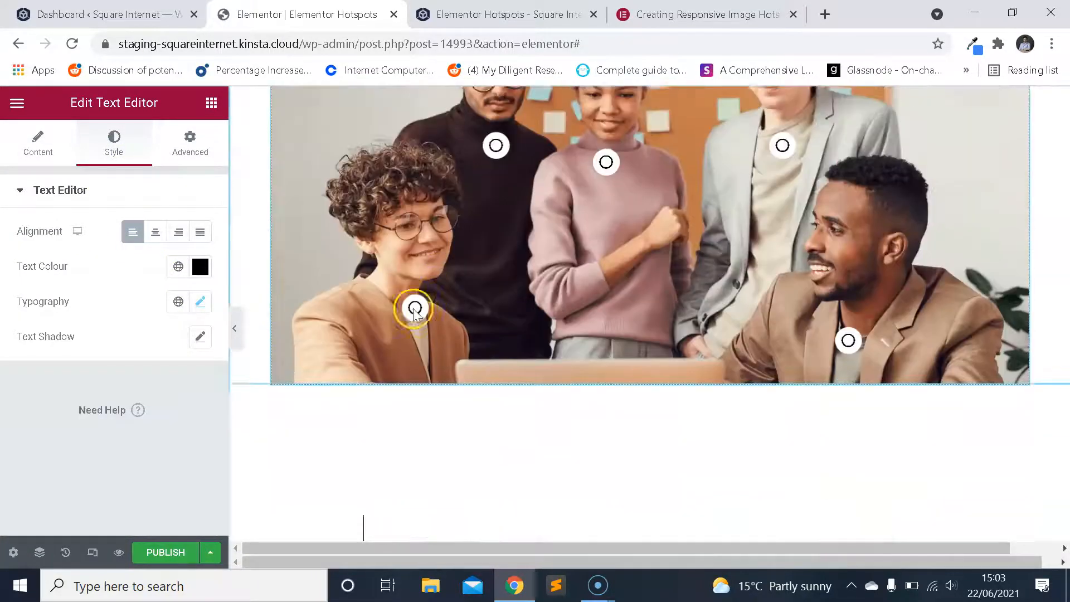
Select the Hotspot widget again and set its tooltip font family to Montserrat.
left_click(415, 333)
scroll(139, 298, "down", 5)
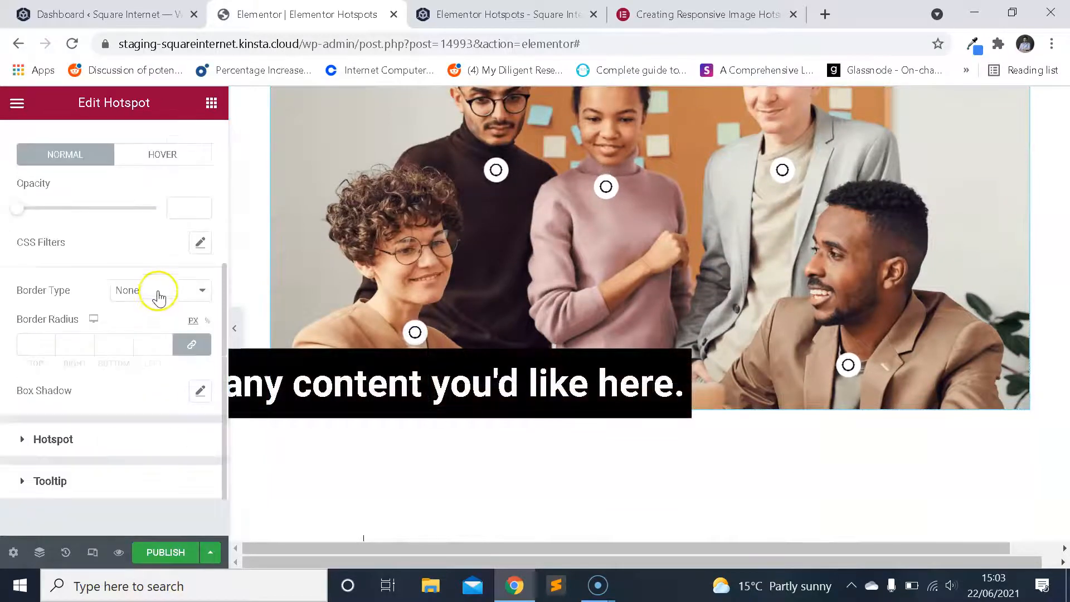
left_click(83, 417)
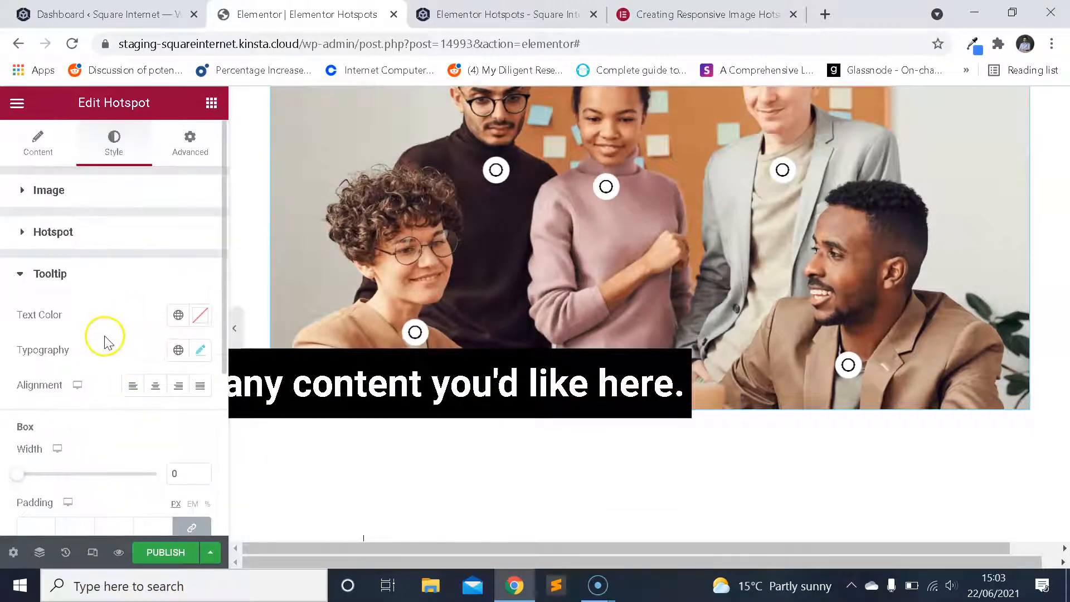
left_click(202, 352)
left_click(135, 417)
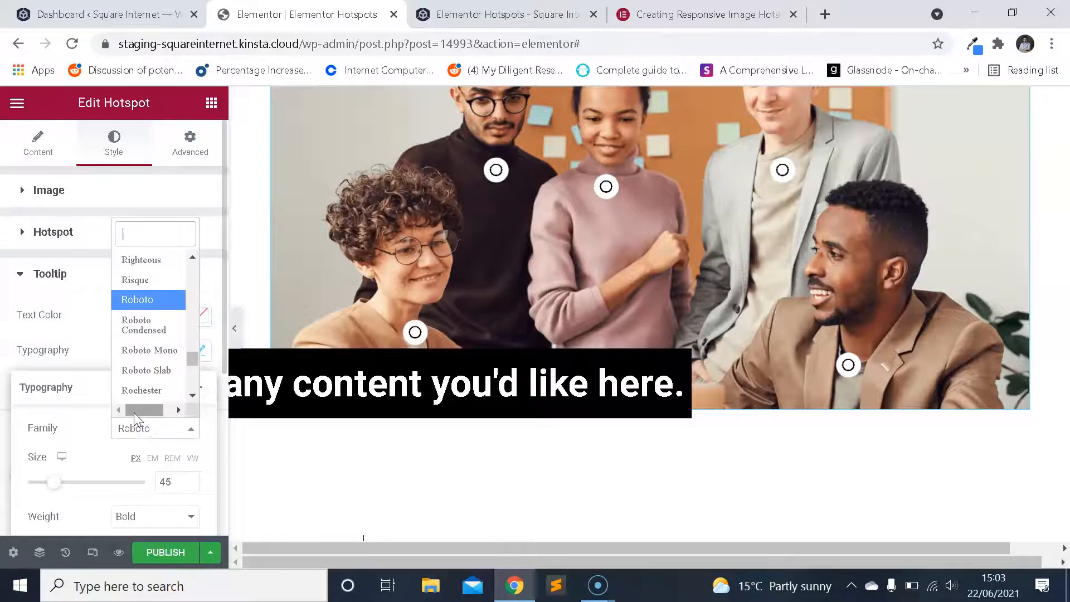
type("monts")
left_click(165, 347)
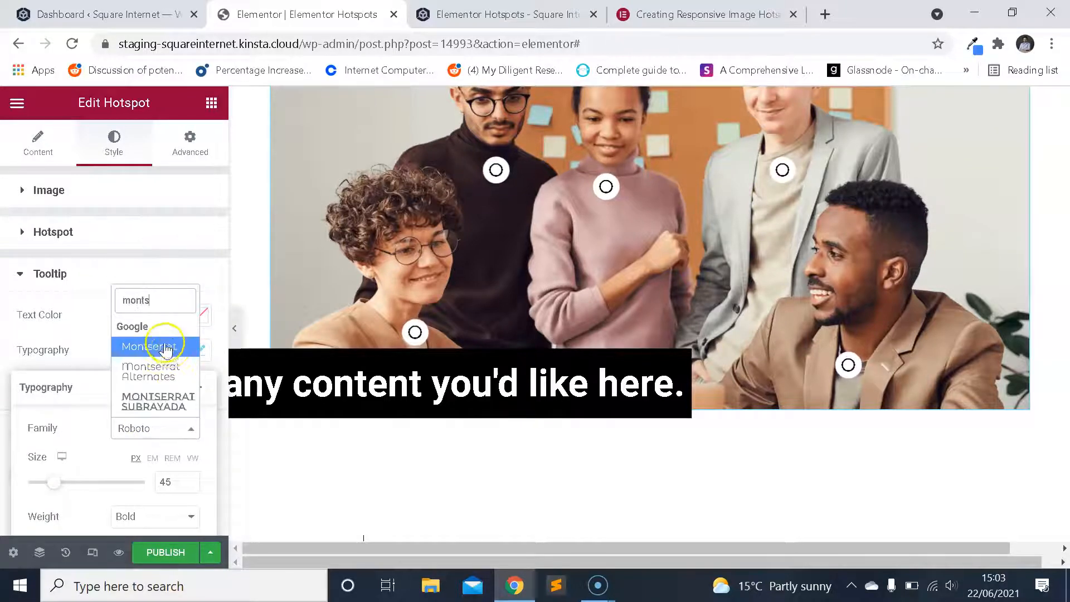
Set the tooltip font size to 16 px and compare it with the rest of the page.
scroll(148, 371, "down", 2)
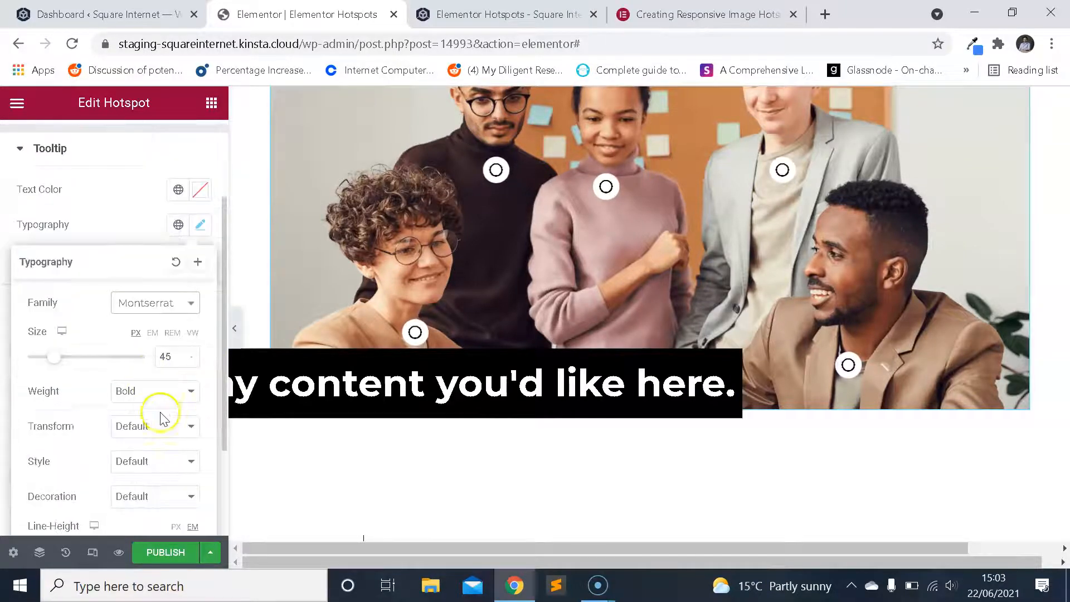
left_click_drag(179, 354, 136, 359)
type("16")
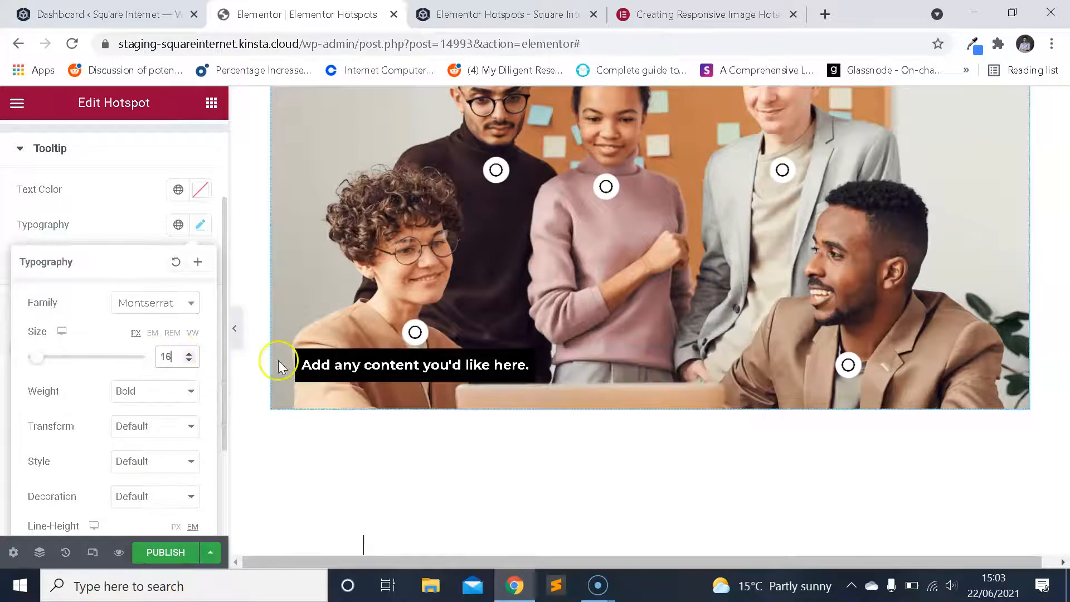
scroll(414, 282, "up", 3)
scroll(437, 284, "down", 1)
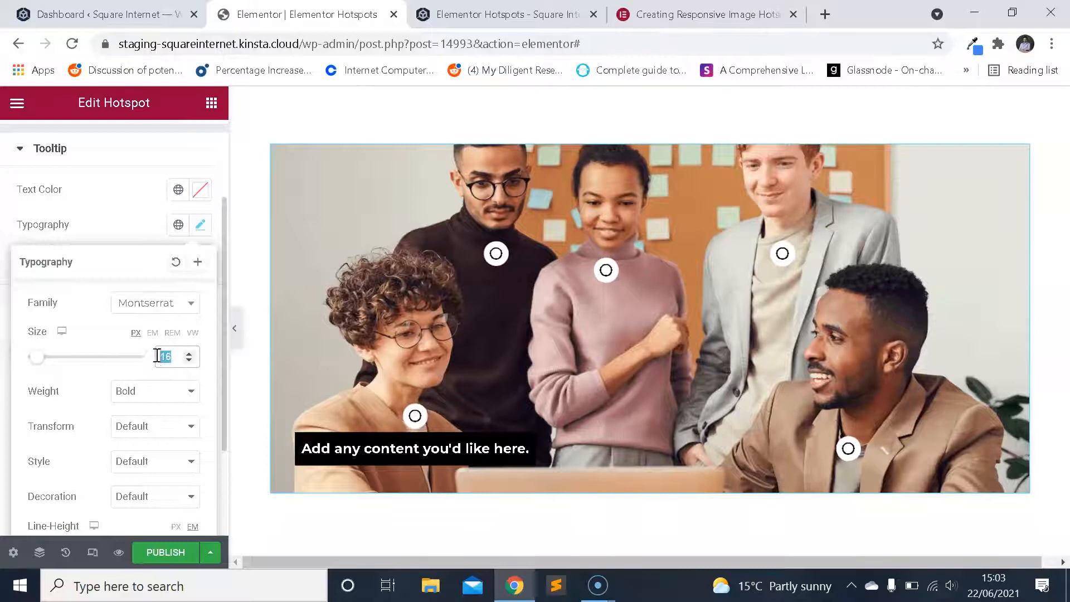
Set the tooltip font size to 13 px and check how the tooltips look on the image's hotspots.
type("12")
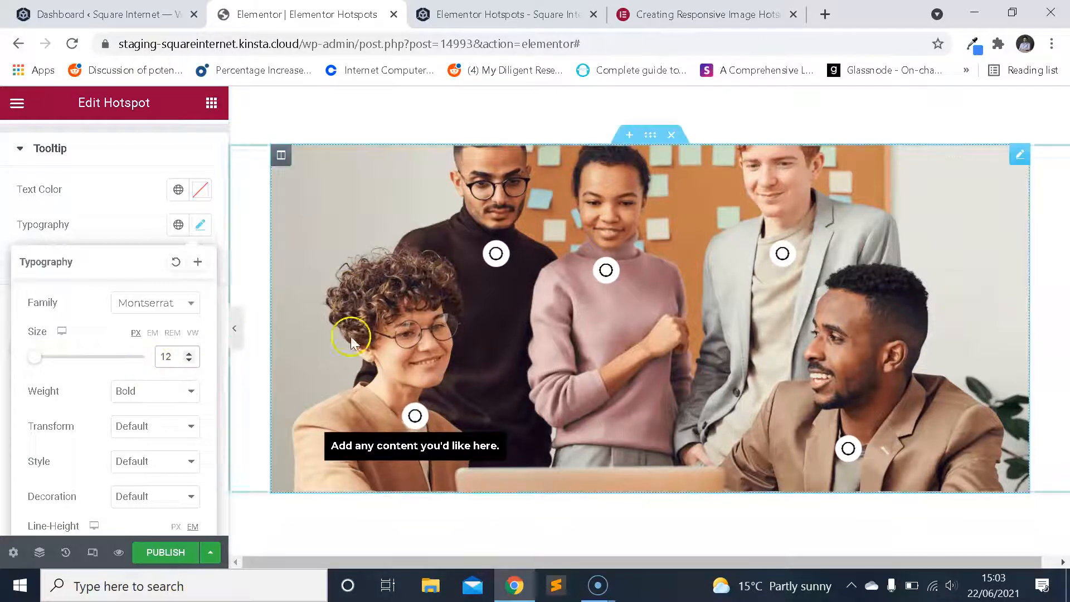
left_click(189, 353)
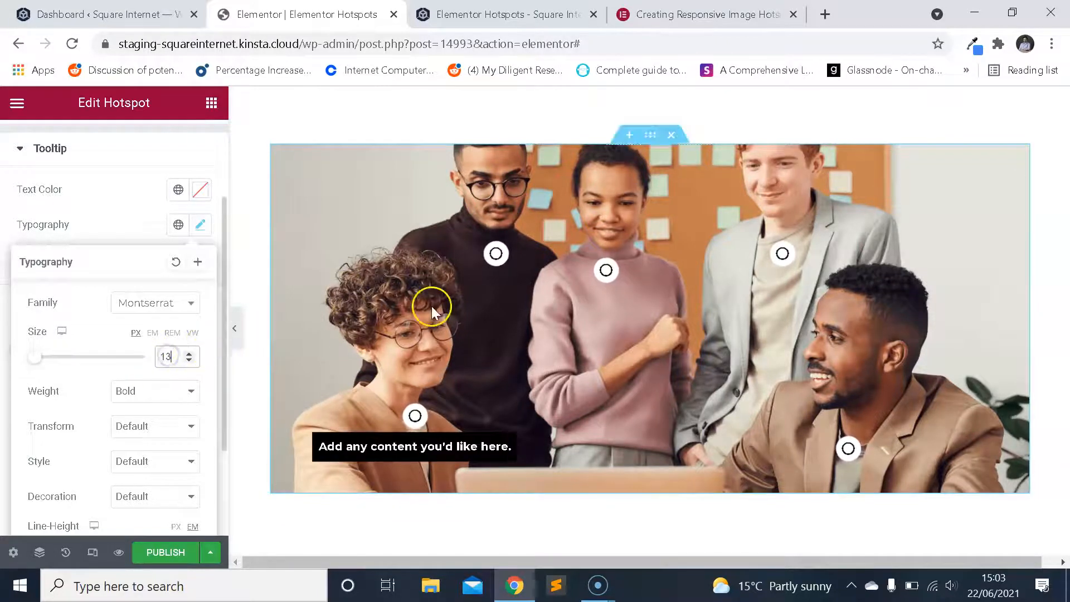
left_click(497, 258)
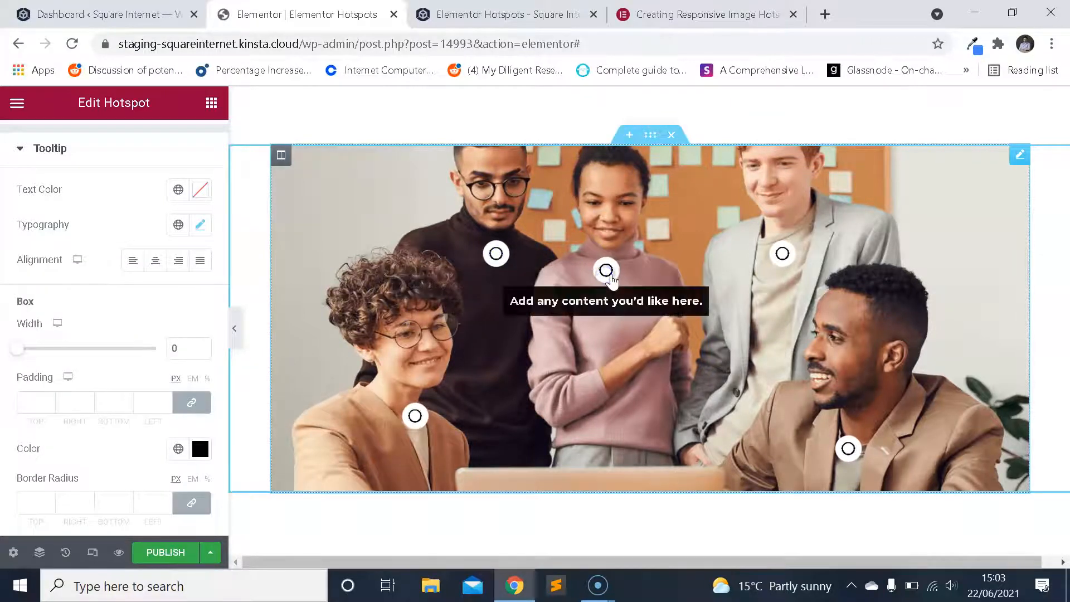
mouse_move(782, 255)
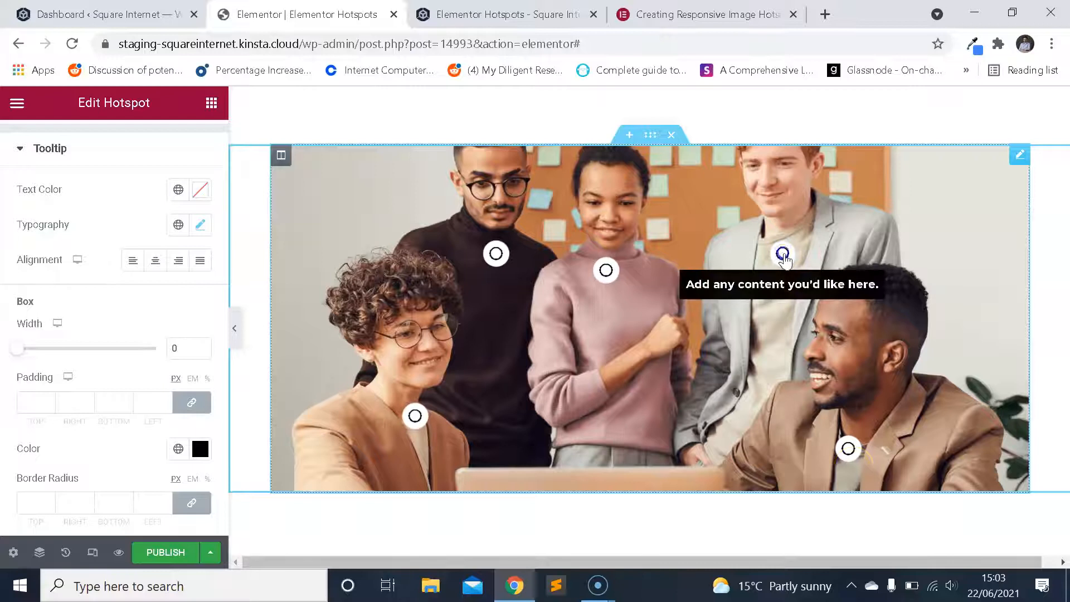
mouse_move(857, 451)
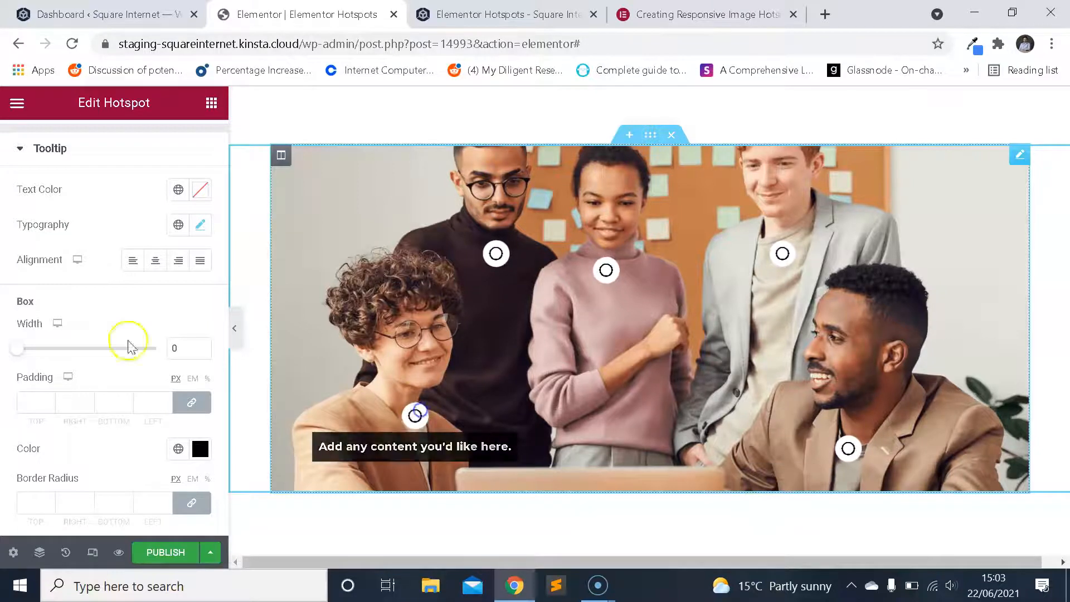
scroll(129, 341, "down", 2)
scroll(137, 313, "up", 2)
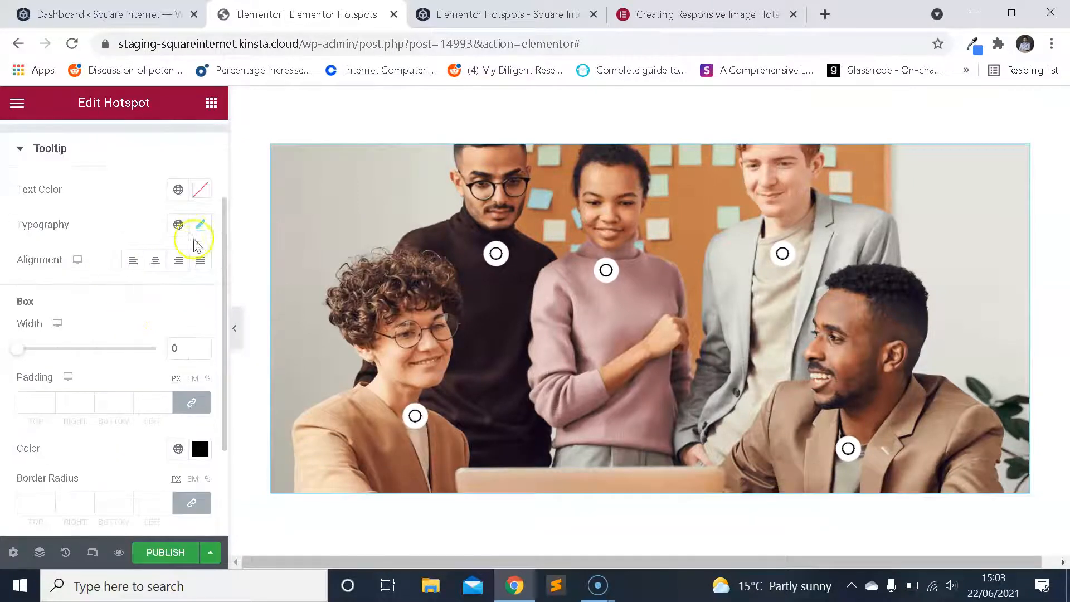
left_click(204, 198)
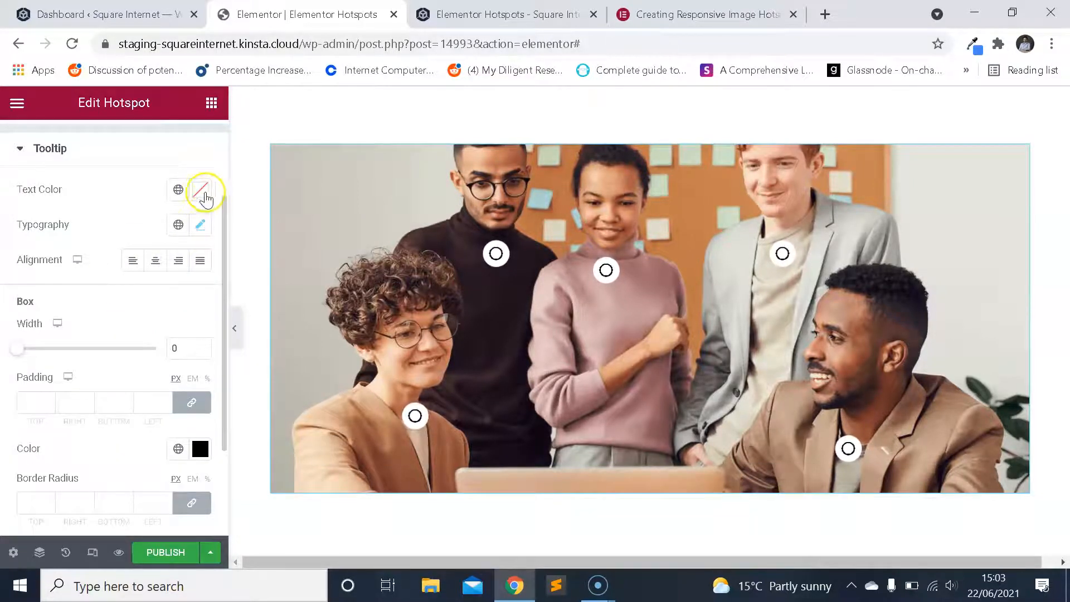
mouse_move(413, 414)
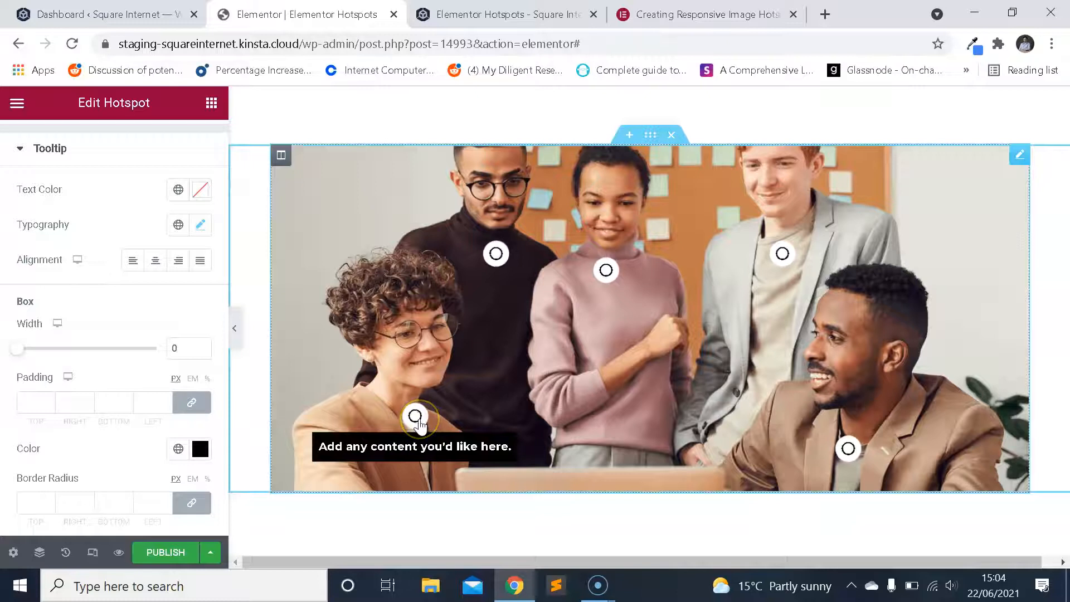
Set the tooltip box's border radius to 5 px on all corners and check it on each hotspot.
scroll(62, 454, "down", 3)
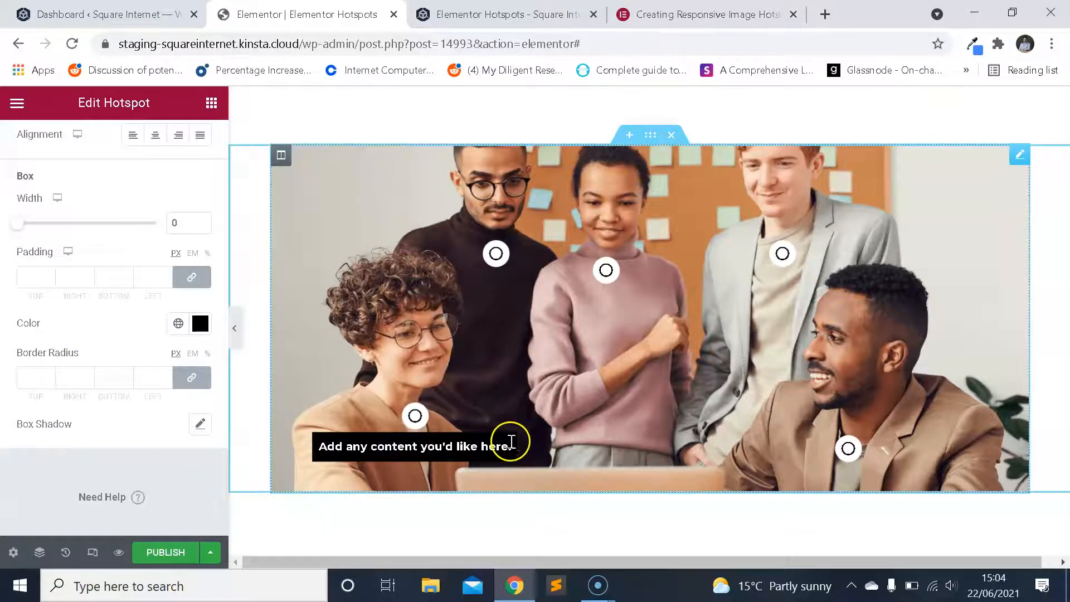
left_click(26, 380)
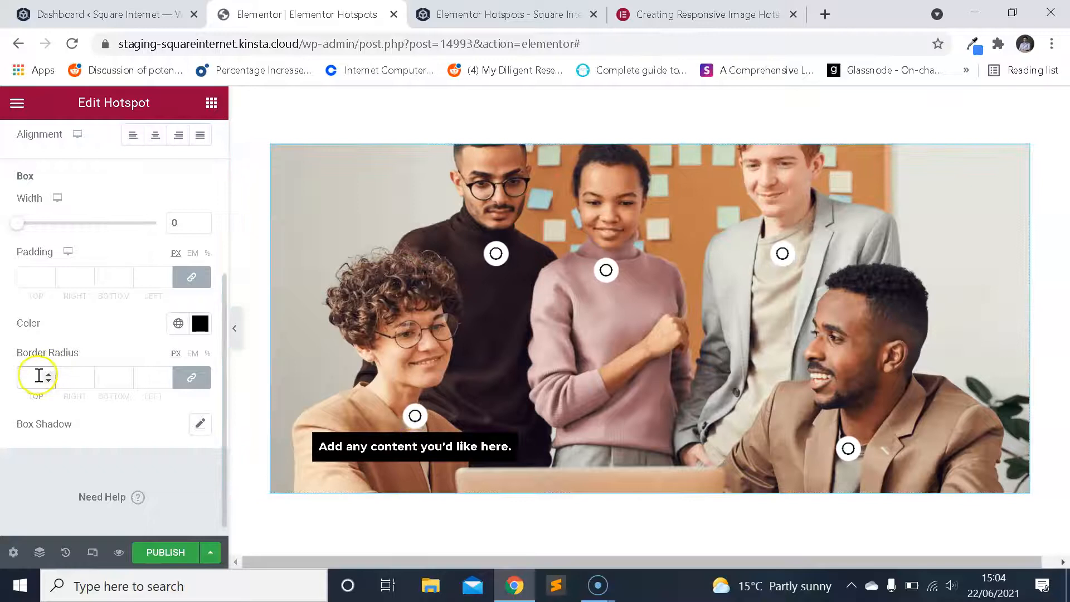
left_click(494, 261)
left_click(496, 254)
left_click(610, 272)
left_click(614, 275)
left_click(785, 254)
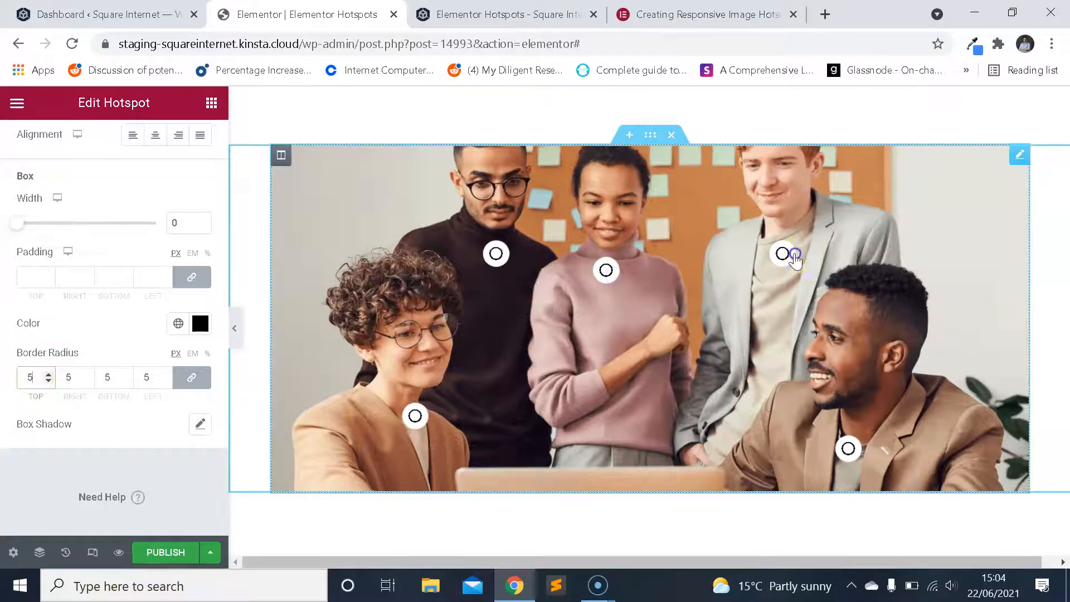
left_click(850, 447)
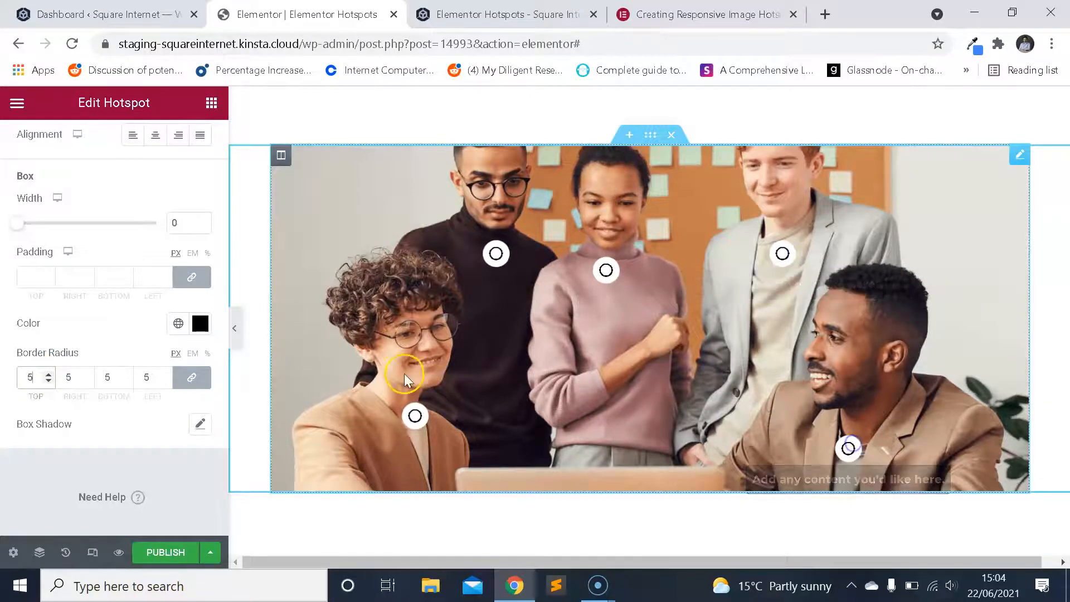
left_click(415, 416)
left_click(152, 344)
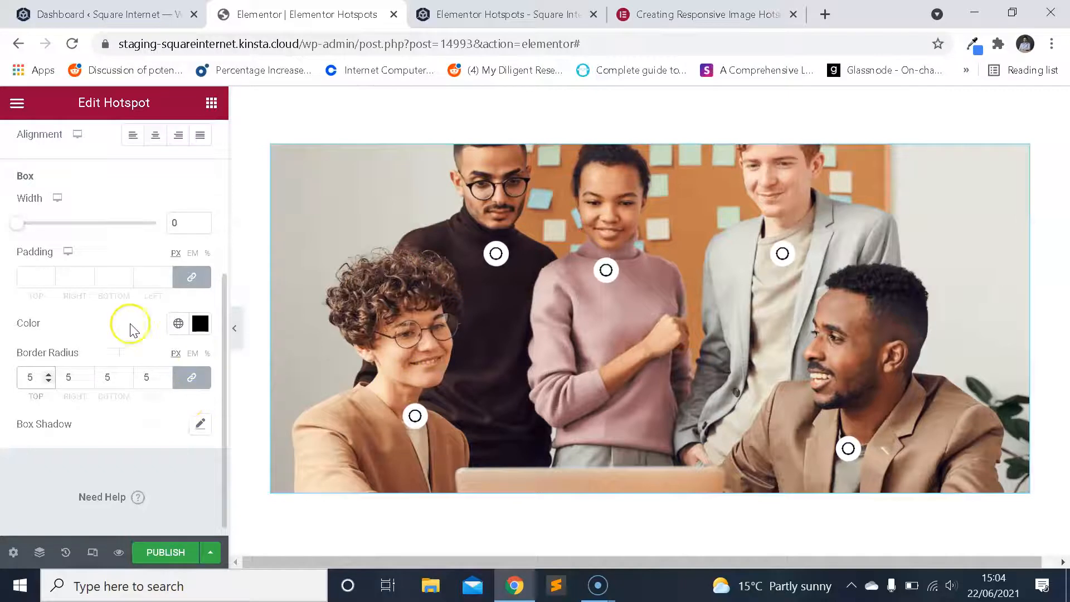
Try 5 and 10 px of padding for the tooltip box, then settle on 7 px for all sides.
scroll(132, 329, "up", 2)
left_click(37, 400)
left_click(416, 416)
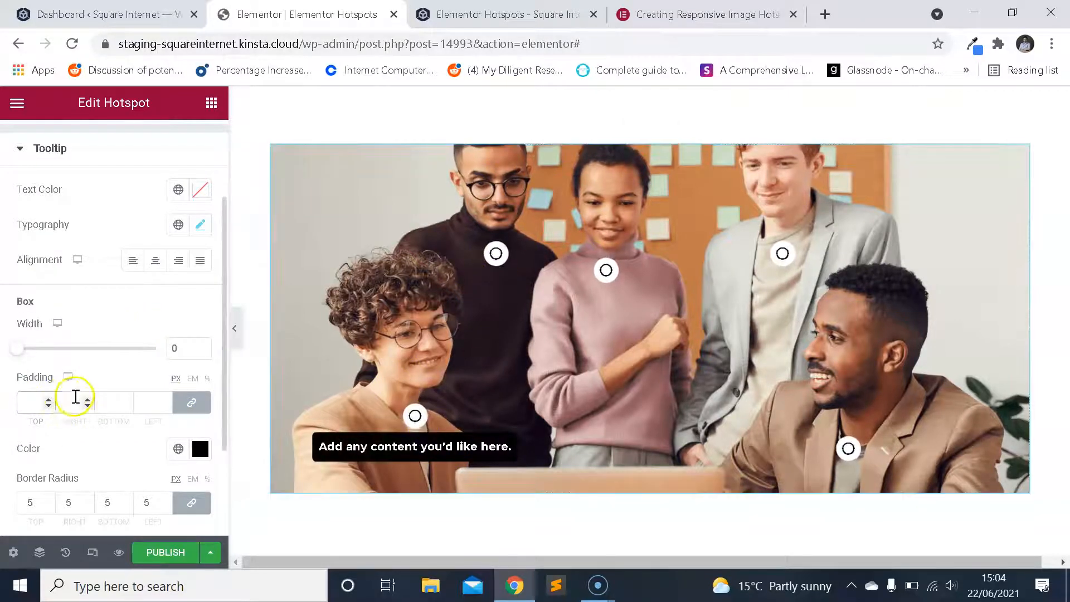
type("5")
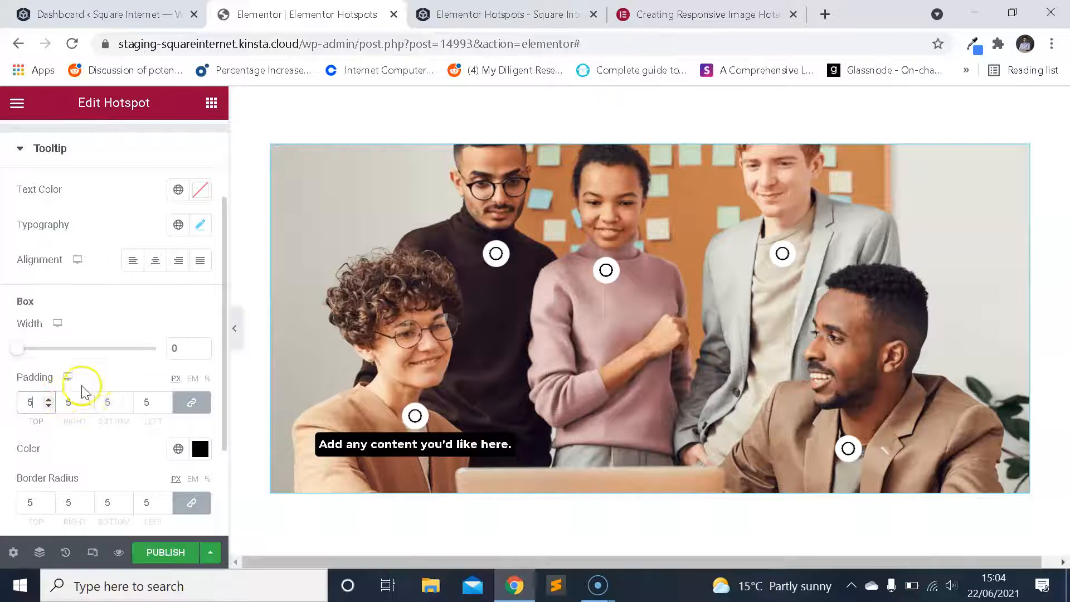
double_click(33, 402)
type("10")
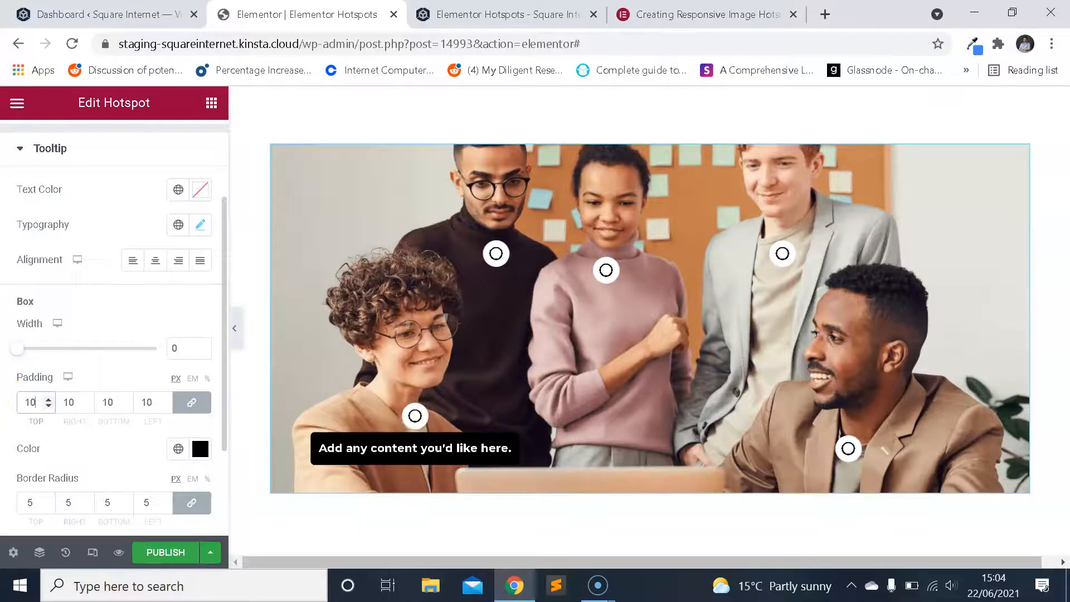
key("BackSpace")
key("BackSpace")
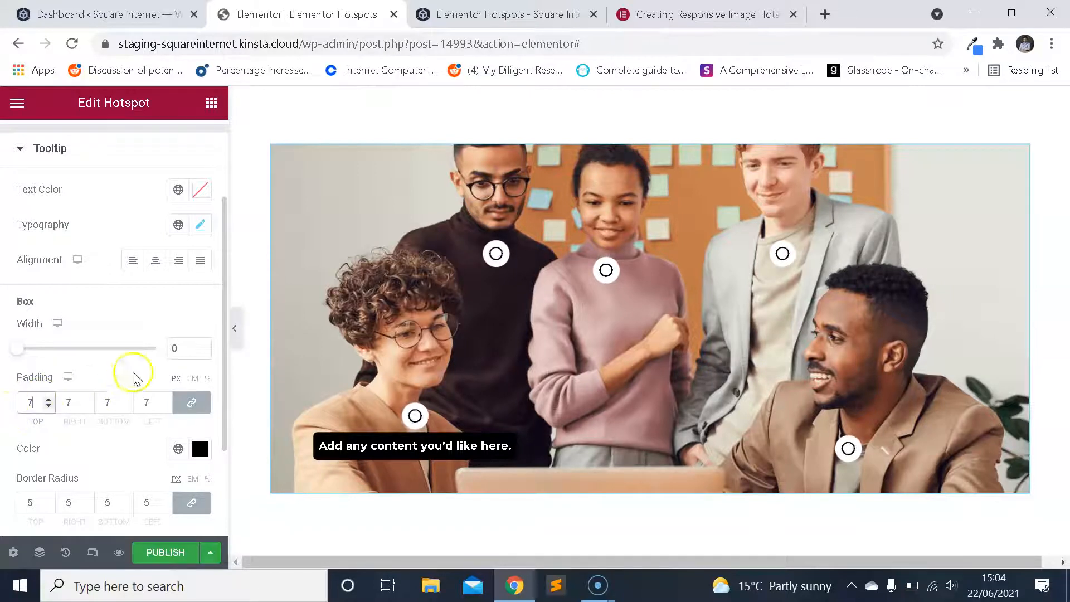
Try left and right alignment for the tooltip text, ending on left.
scroll(129, 389, "up", 2)
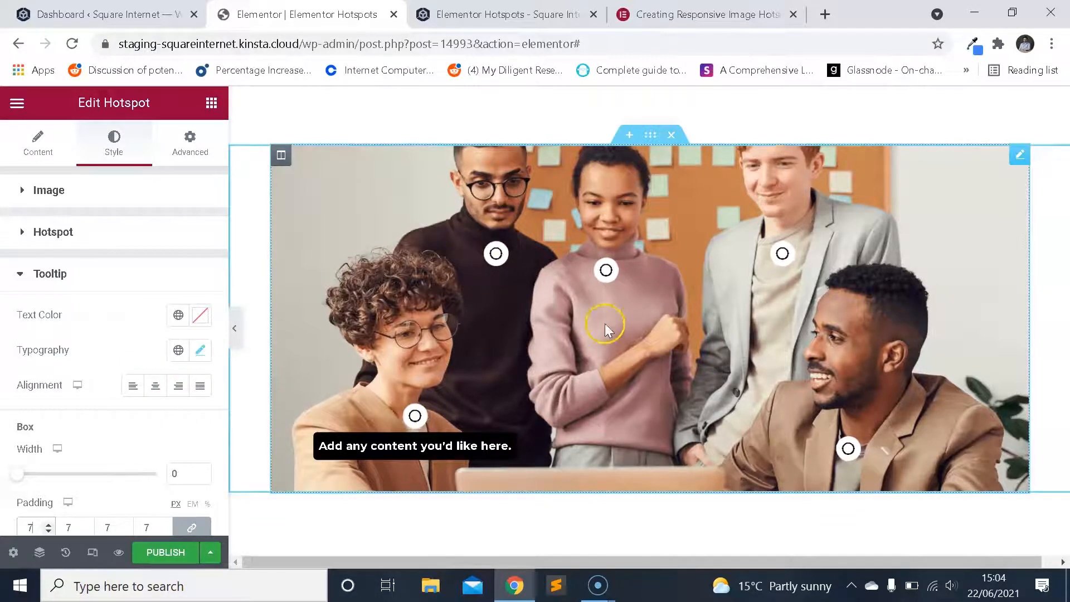
left_click(132, 385)
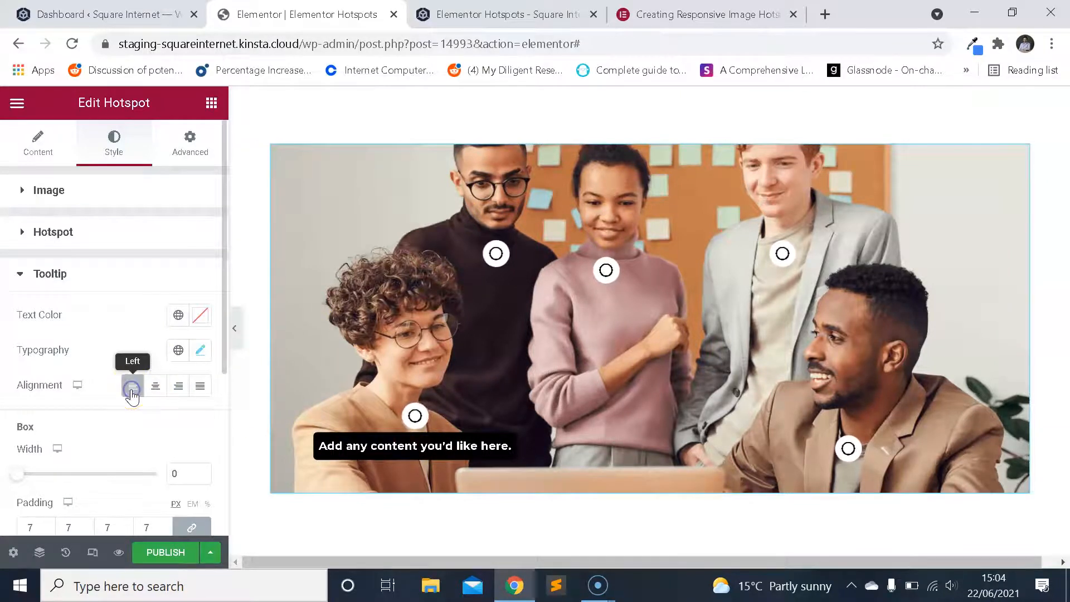
left_click(417, 423)
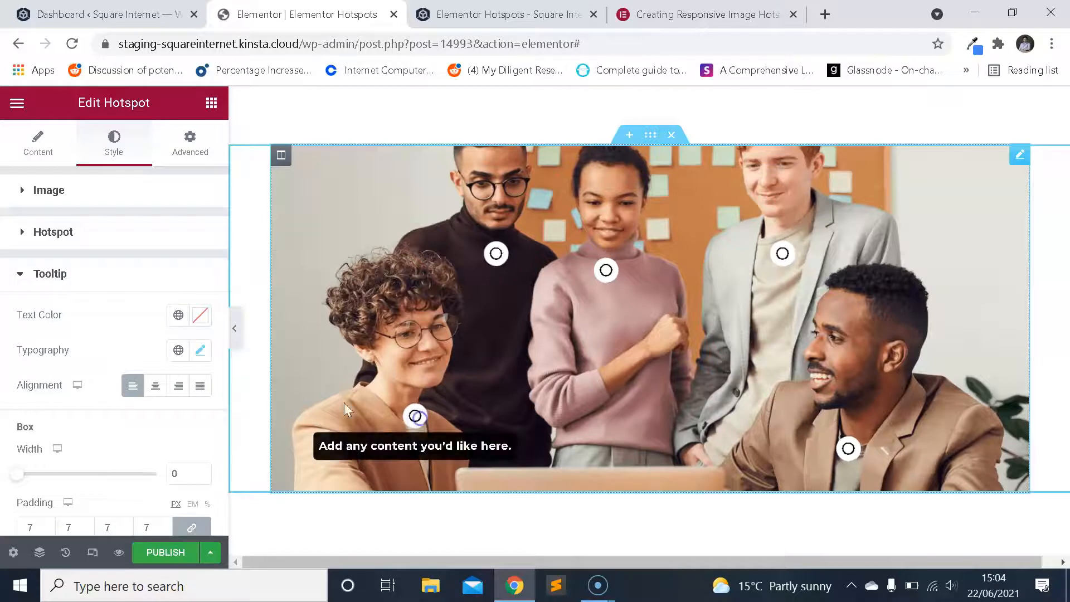
scroll(138, 322, "down", 2)
left_click(176, 270)
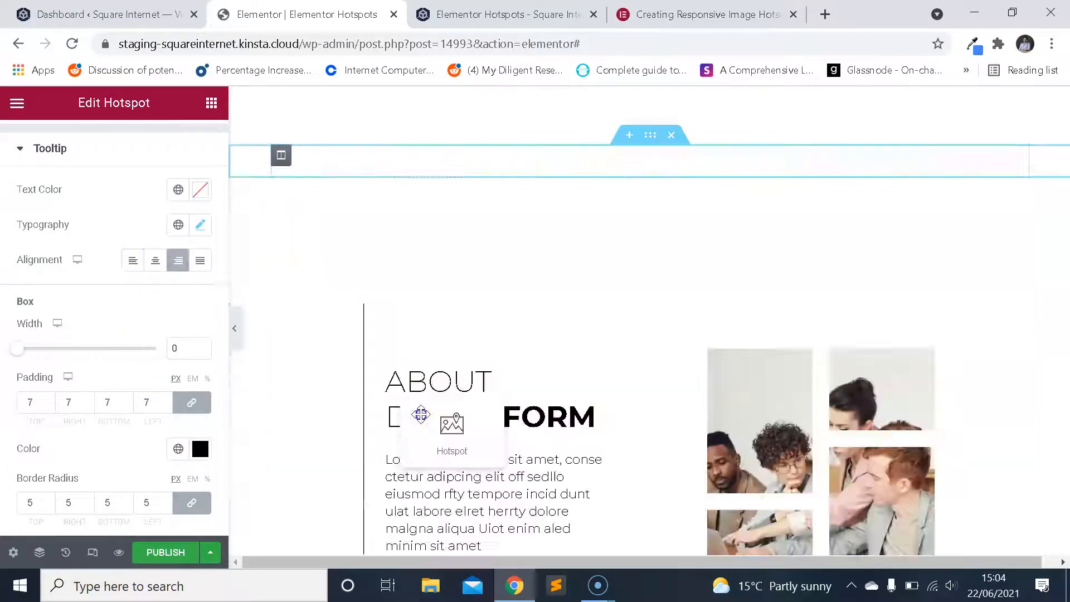
mouse_move(422, 421)
left_click(133, 259)
left_click(193, 308)
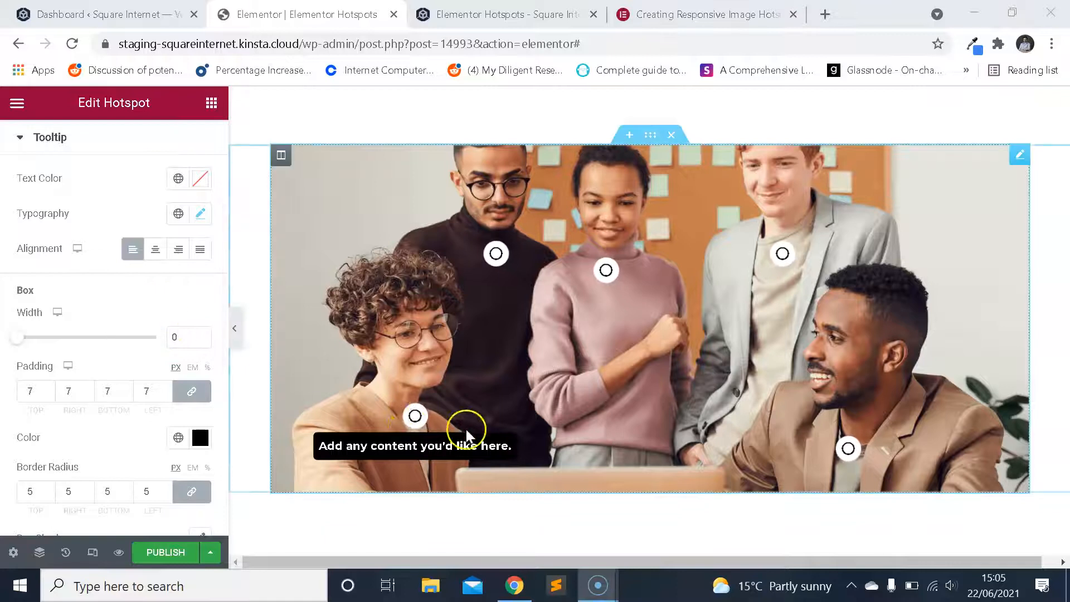
Widen the tooltip box to 299 px to compare text alignments, choose center alignment, and return the width to 0.
left_click_drag(15, 339, 38, 339)
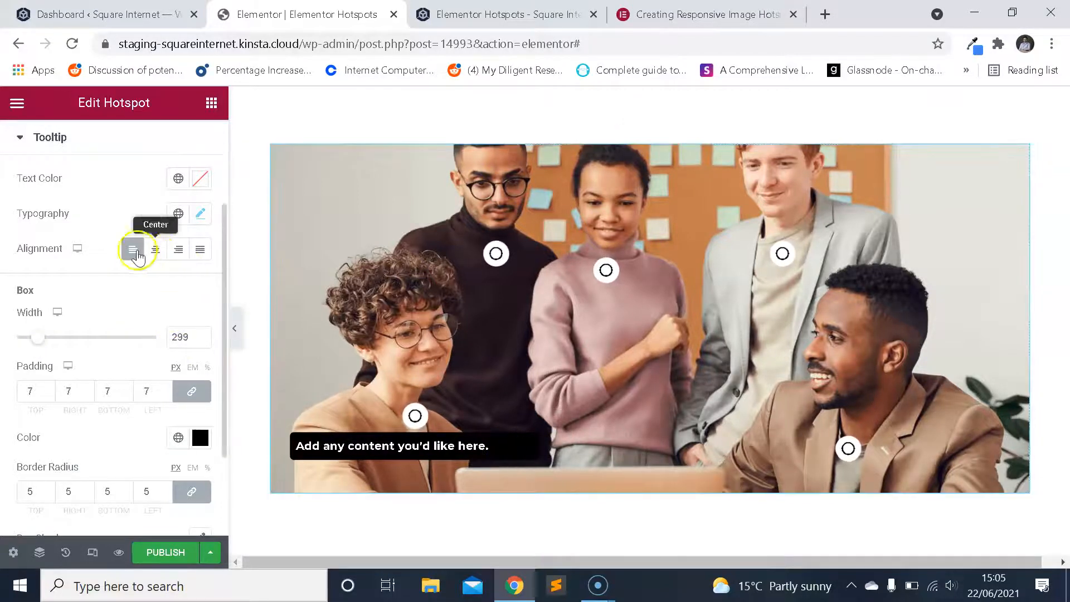
left_click(174, 255)
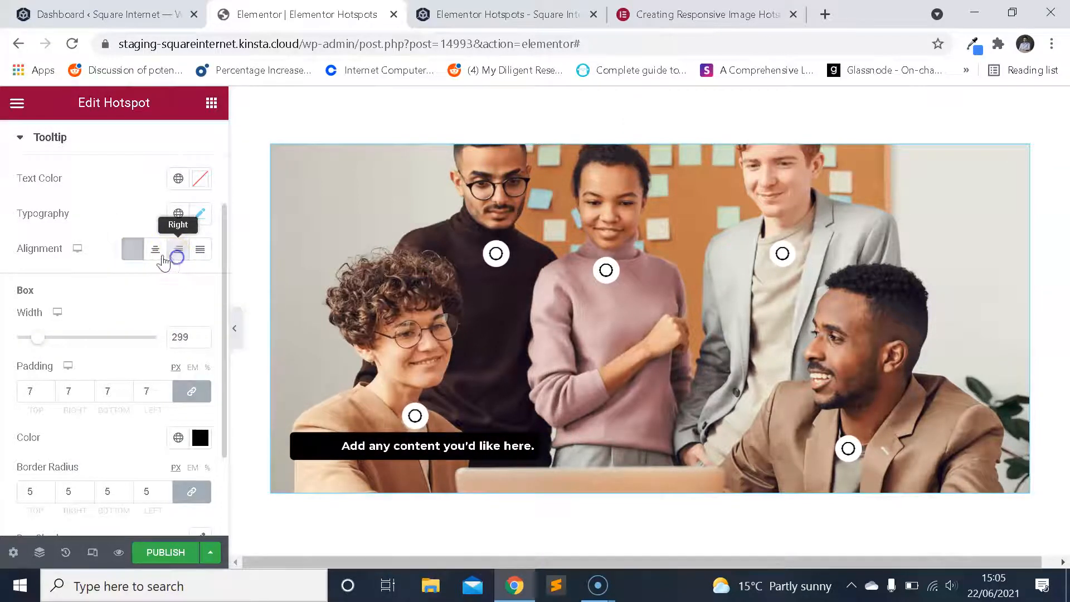
left_click(133, 252)
left_click(156, 254)
left_click(201, 251)
left_click(159, 253)
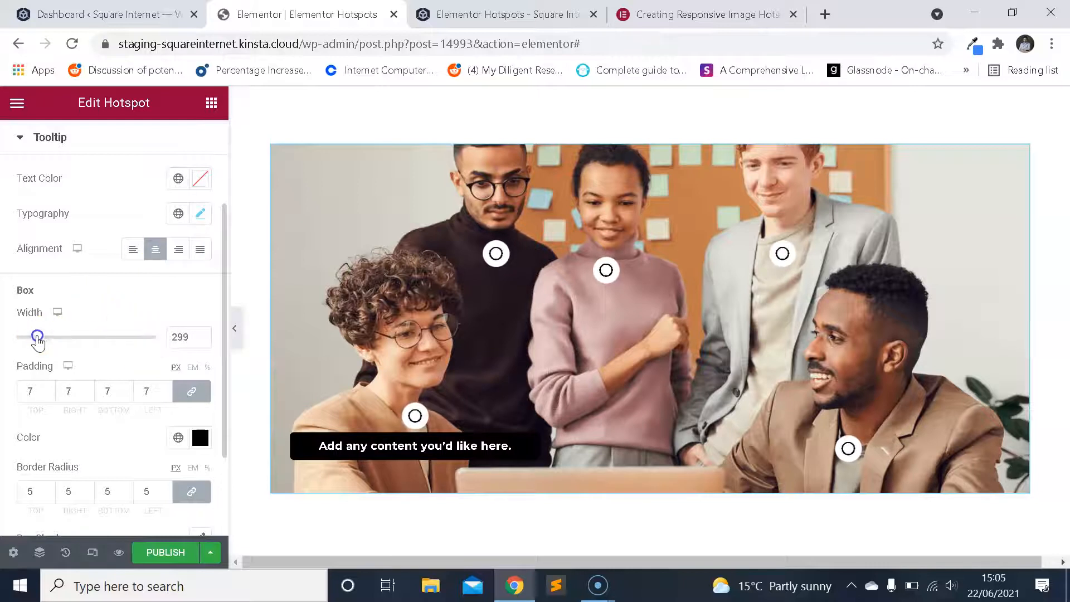
left_click_drag(38, 341, 28, 343)
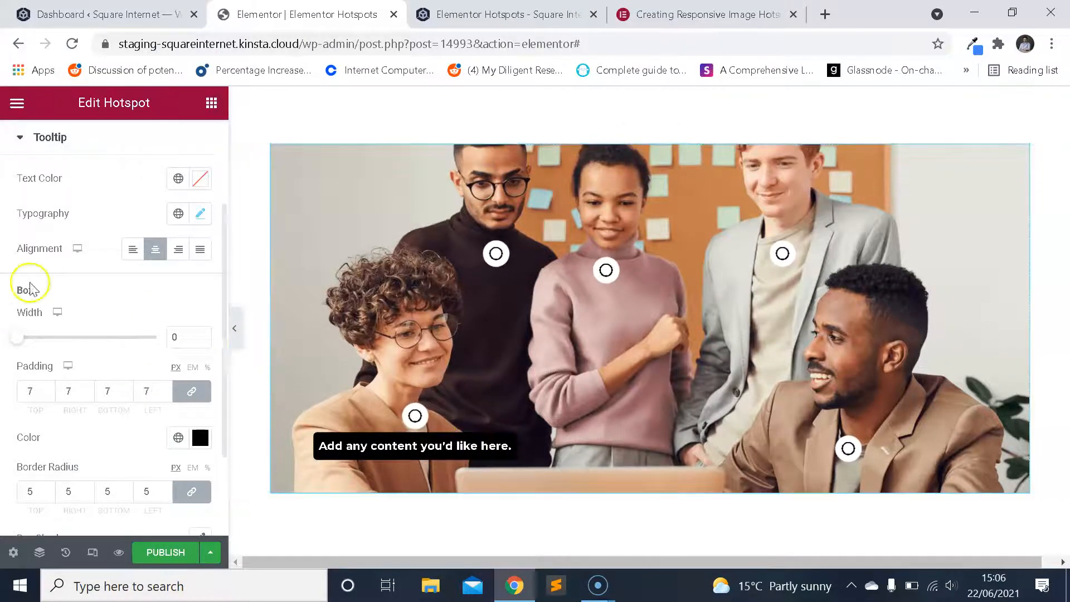
Go to the tooltip's content settings, try the left, top and right positions, and return the position to bottom.
scroll(81, 243, "up", 3)
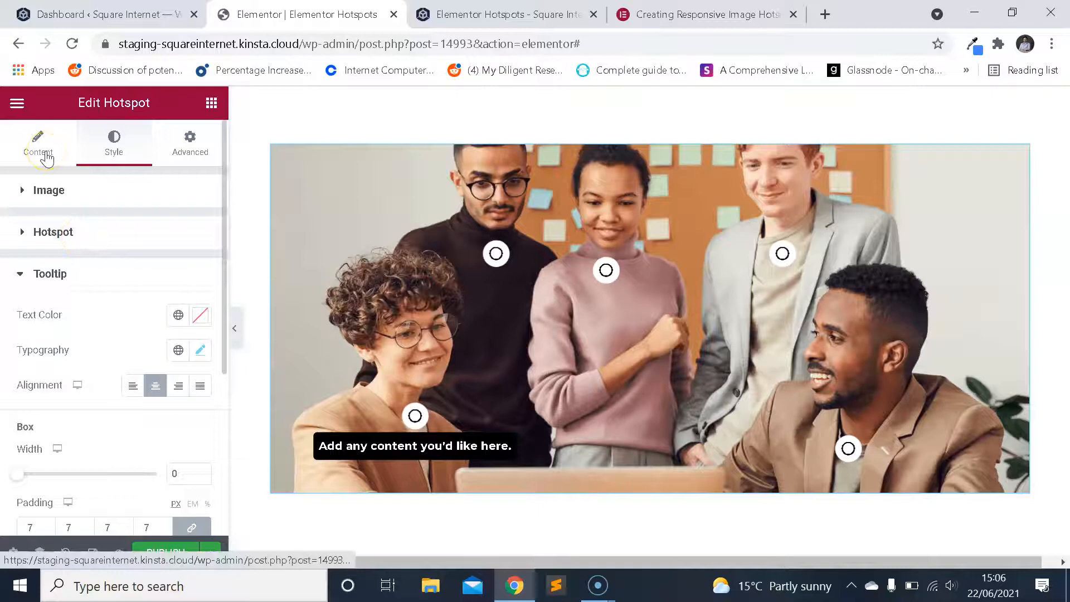
left_click(47, 159)
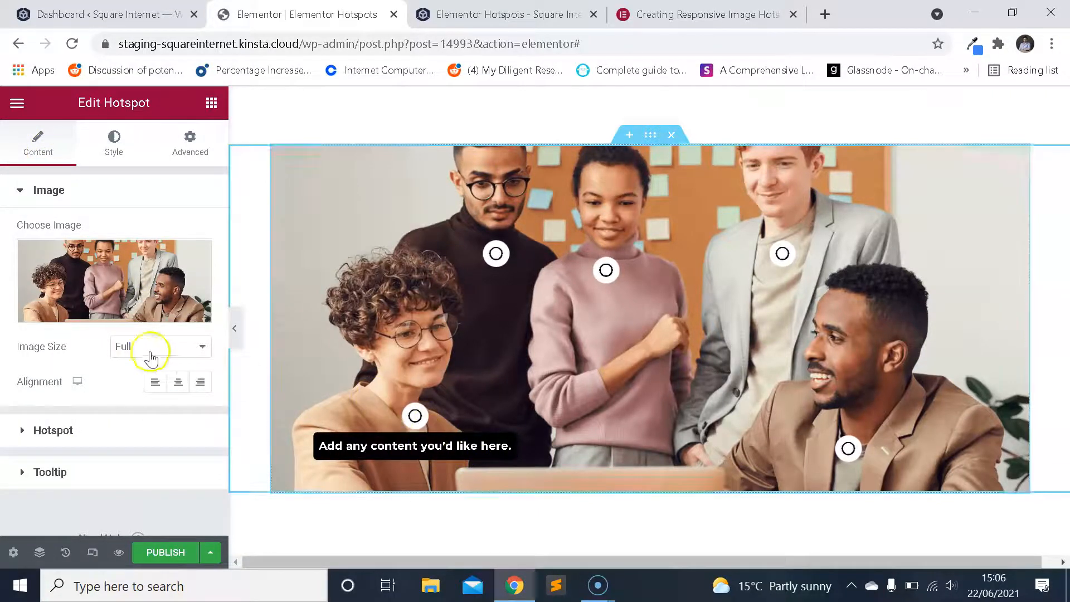
left_click(137, 472)
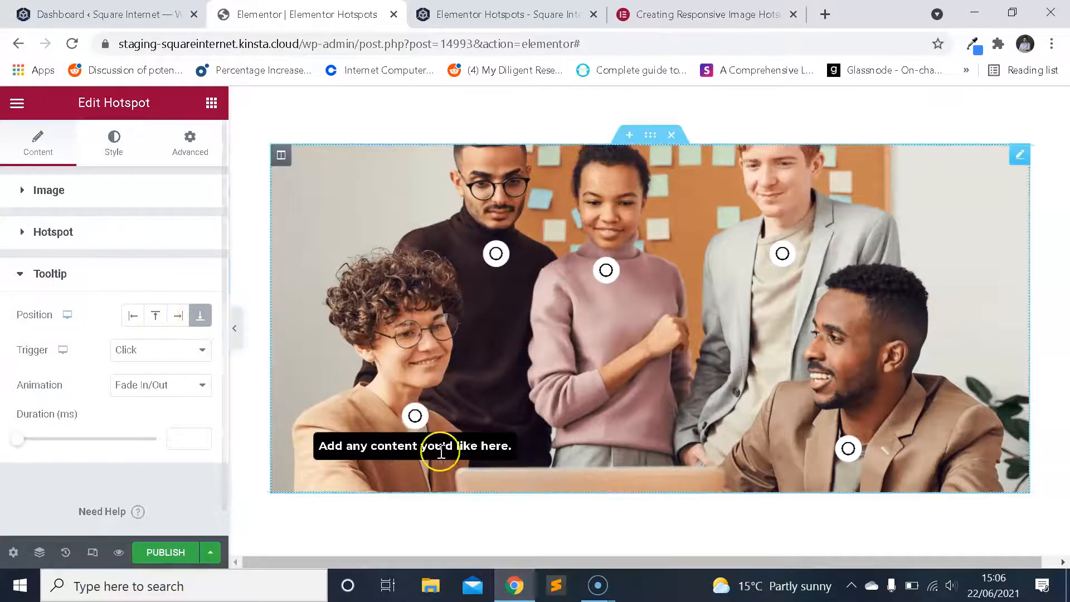
left_click(174, 316)
left_click(156, 316)
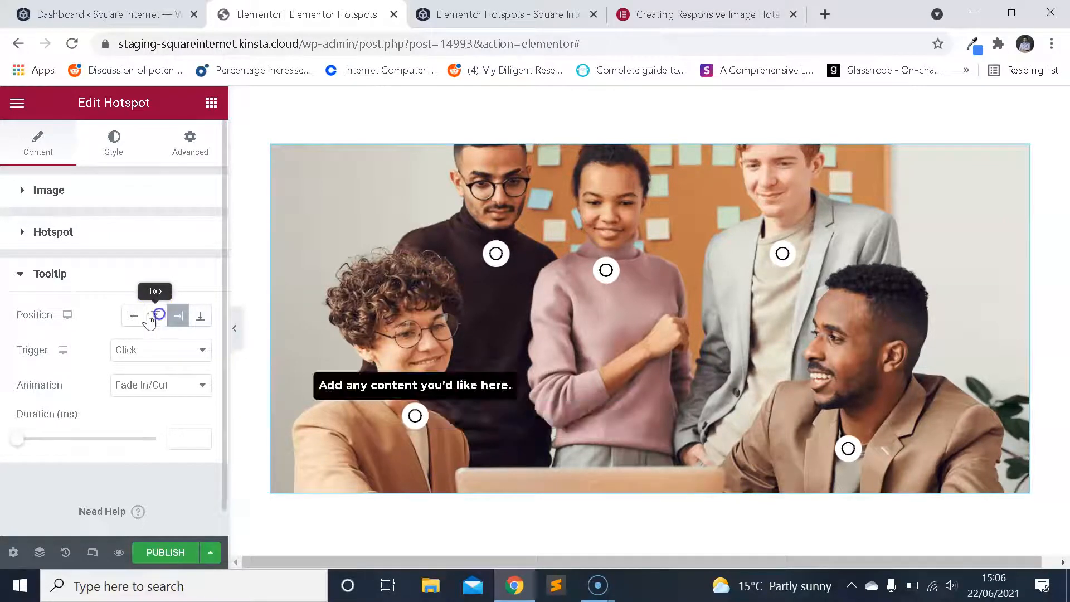
left_click(130, 319)
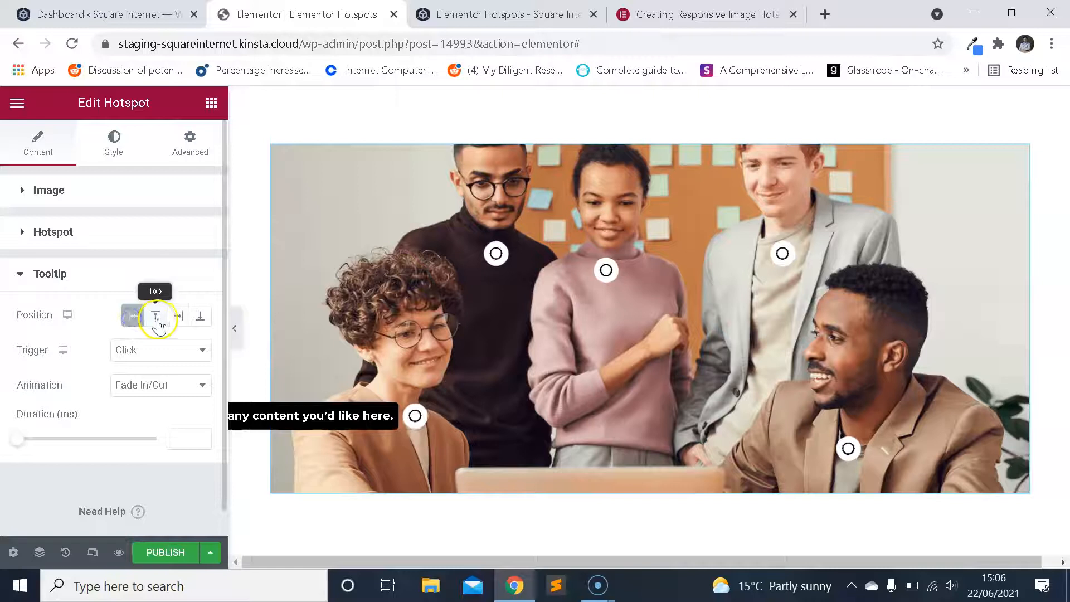
left_click(158, 323)
left_click(181, 319)
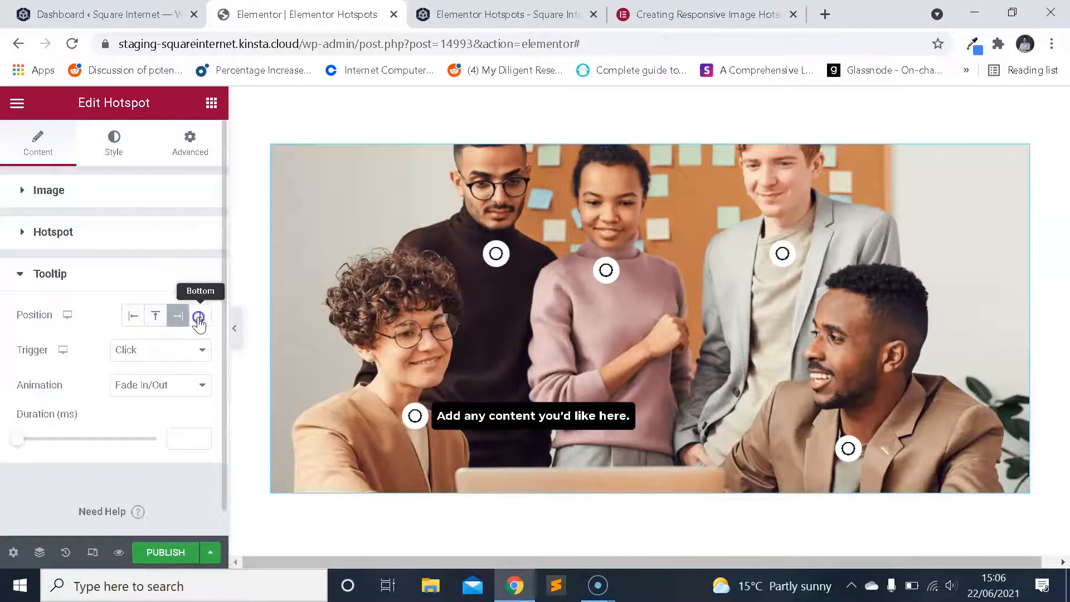
left_click(200, 316)
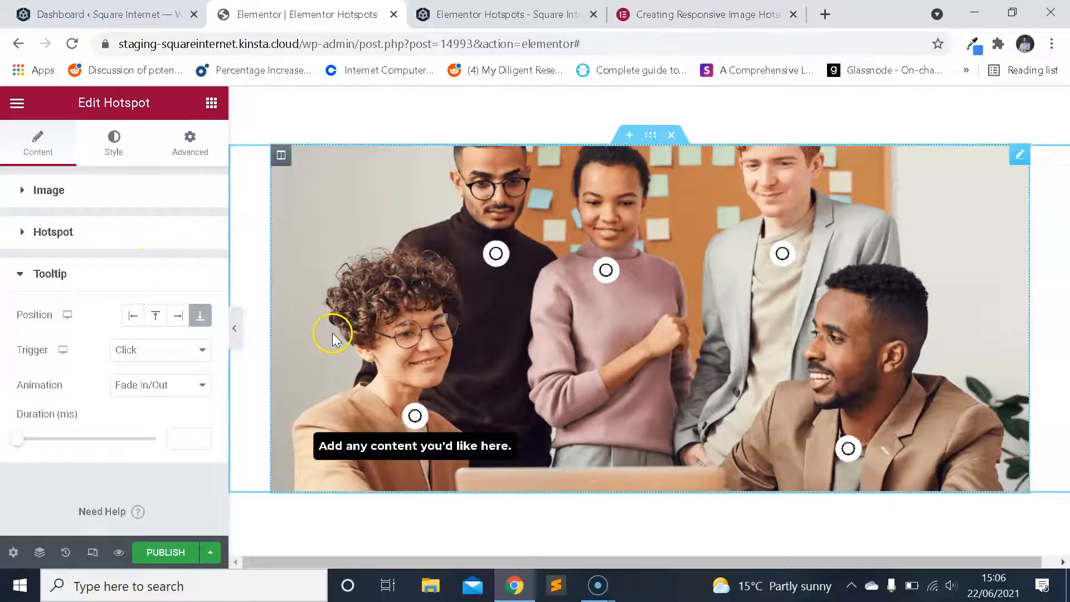
Set the tooltip trigger to Hover.
left_click(181, 351)
left_click(181, 350)
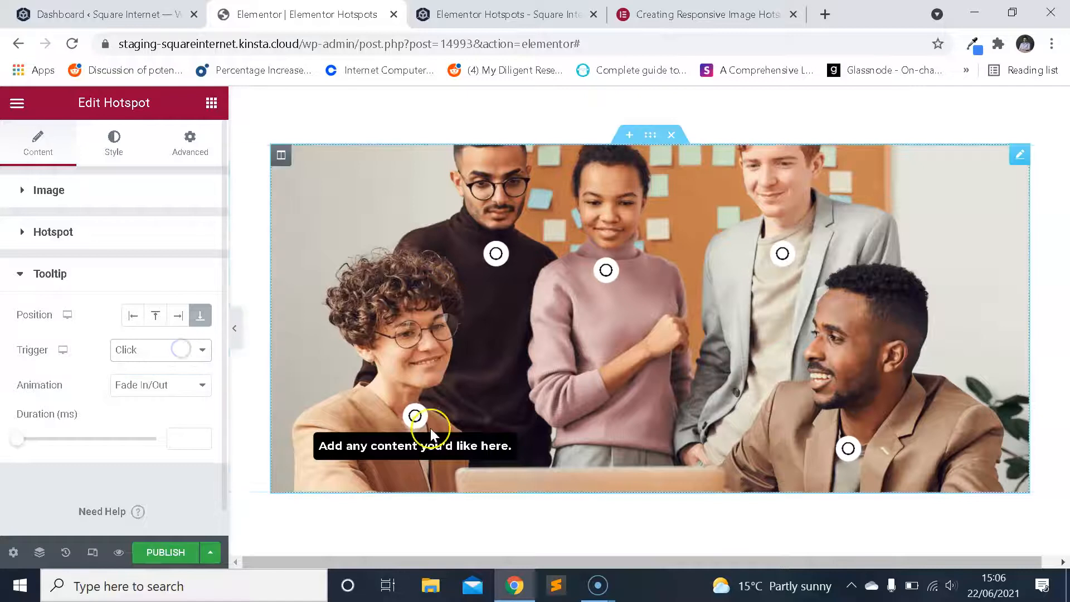
left_click(160, 346)
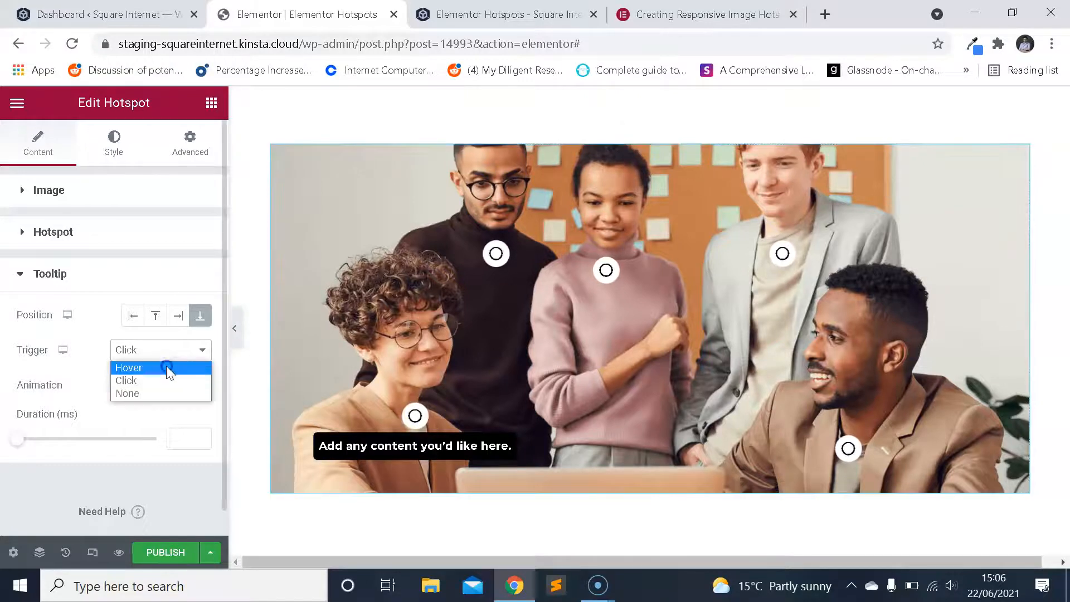
left_click(166, 364)
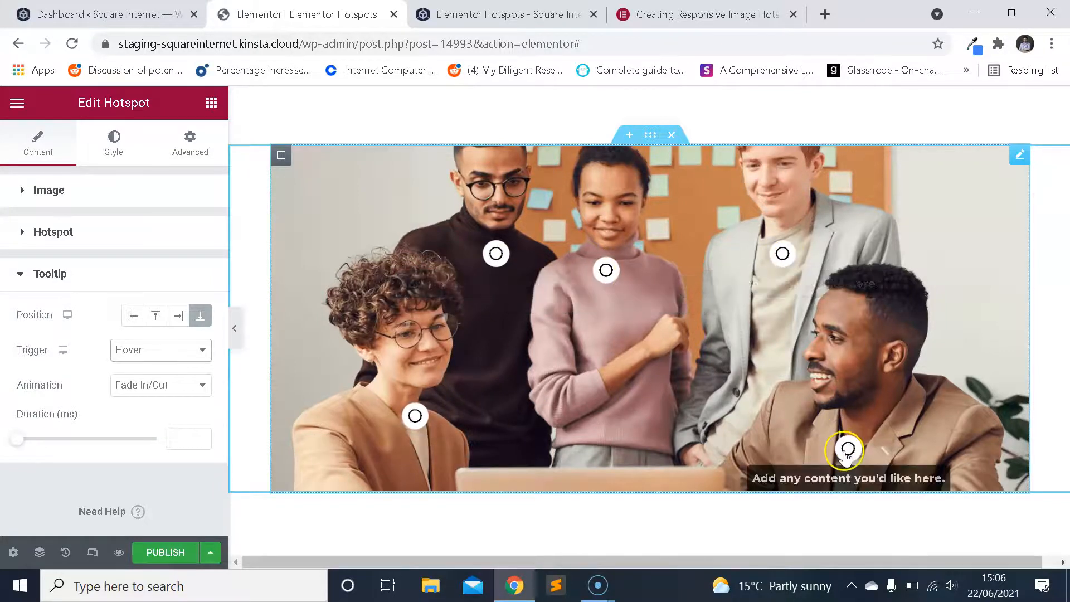
Try the Fade Grow, Fade By Direction and Slide By Direction tooltip animations, then return the animation to Fade In/Out.
left_click(181, 392)
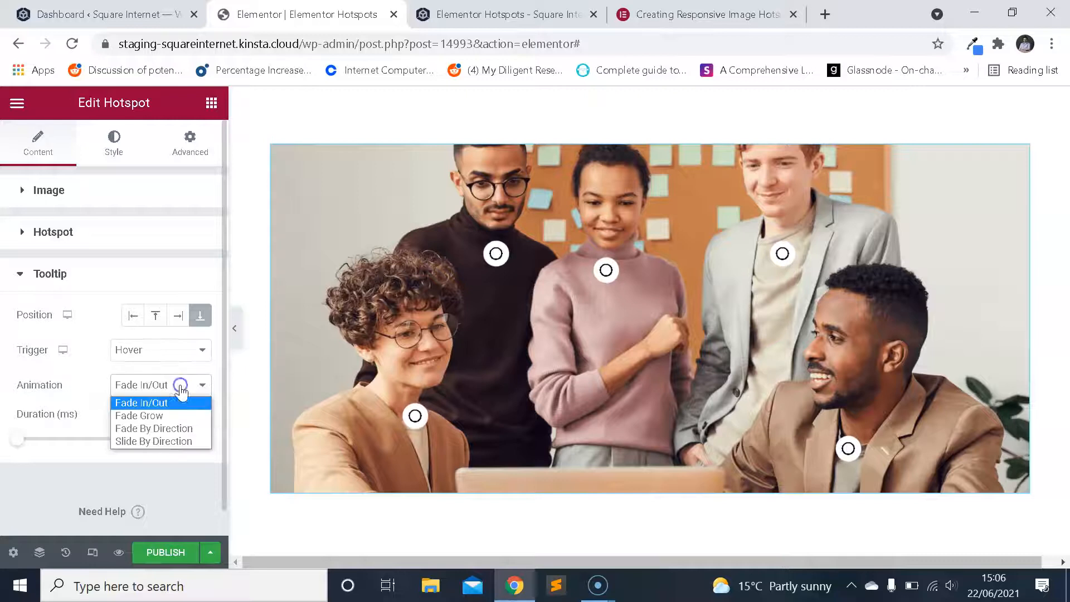
left_click(167, 416)
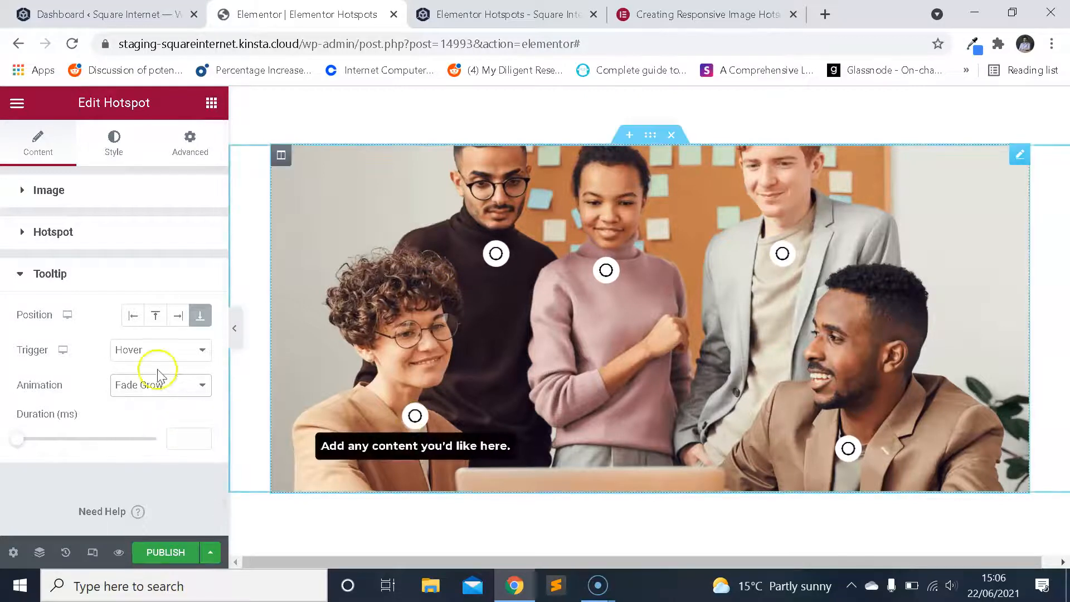
left_click(174, 384)
left_click(178, 427)
mouse_move(413, 418)
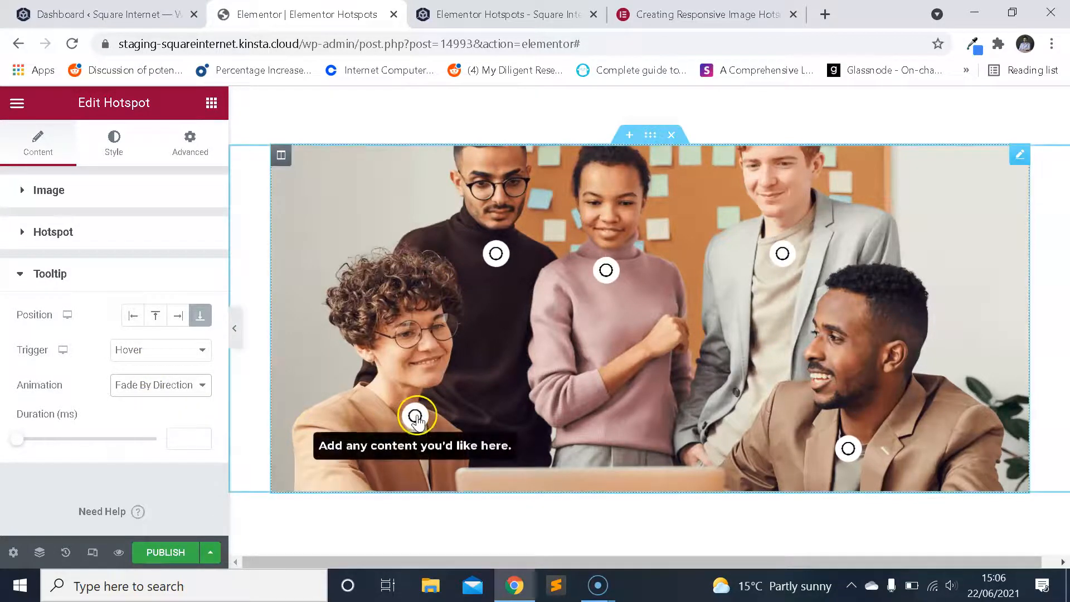
left_click(190, 383)
left_click(173, 442)
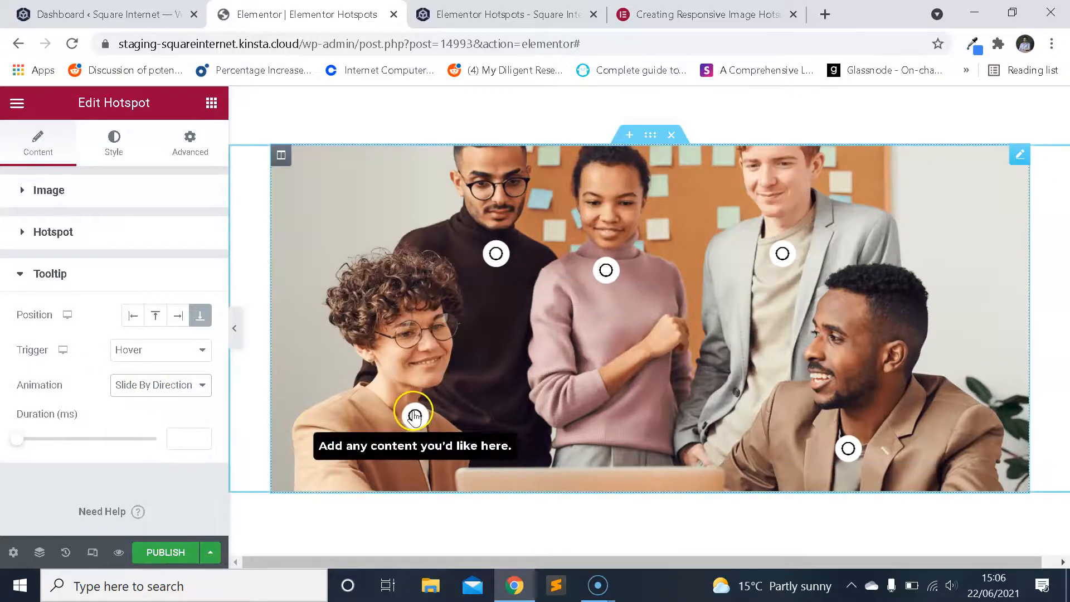
left_click(170, 384)
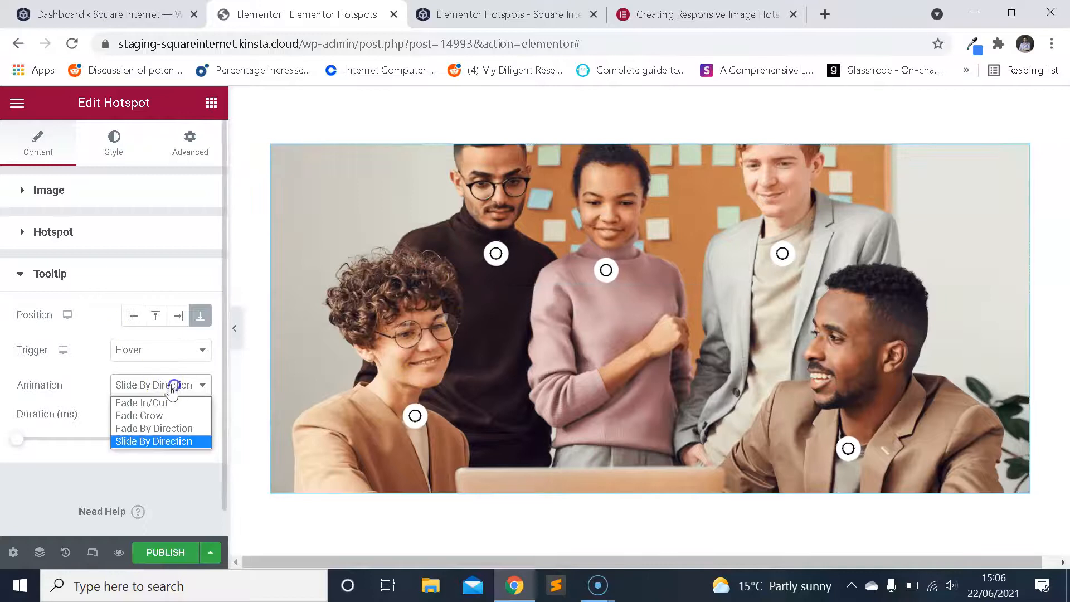
left_click(159, 400)
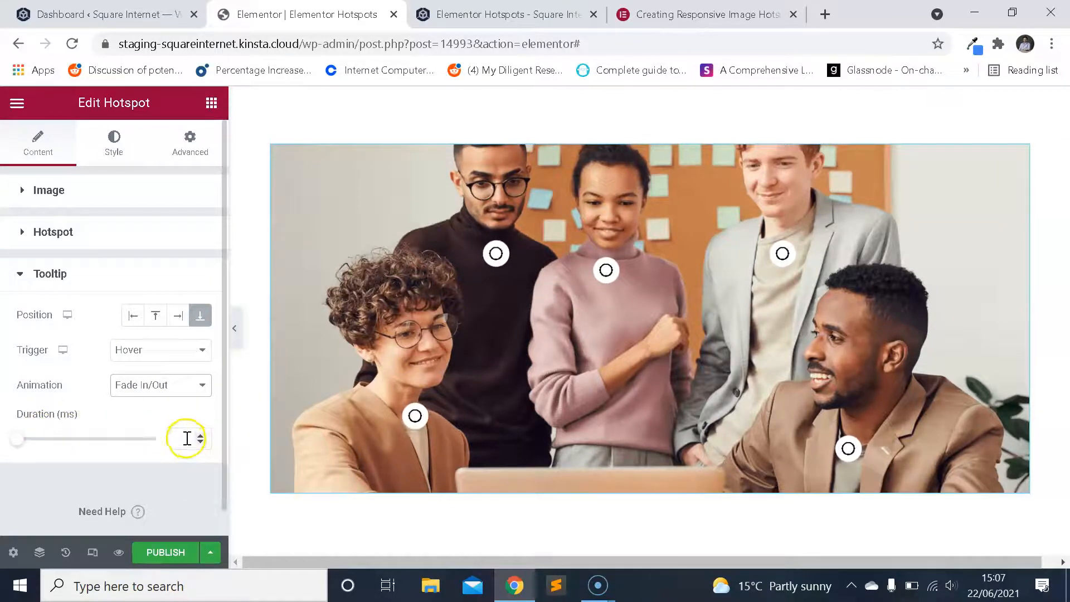
Keep the tooltip position at bottom and check the tooltip on the dark-turtleneck man's hotspot in the editor.
scroll(155, 384, "down", 1)
scroll(144, 373, "up", 1)
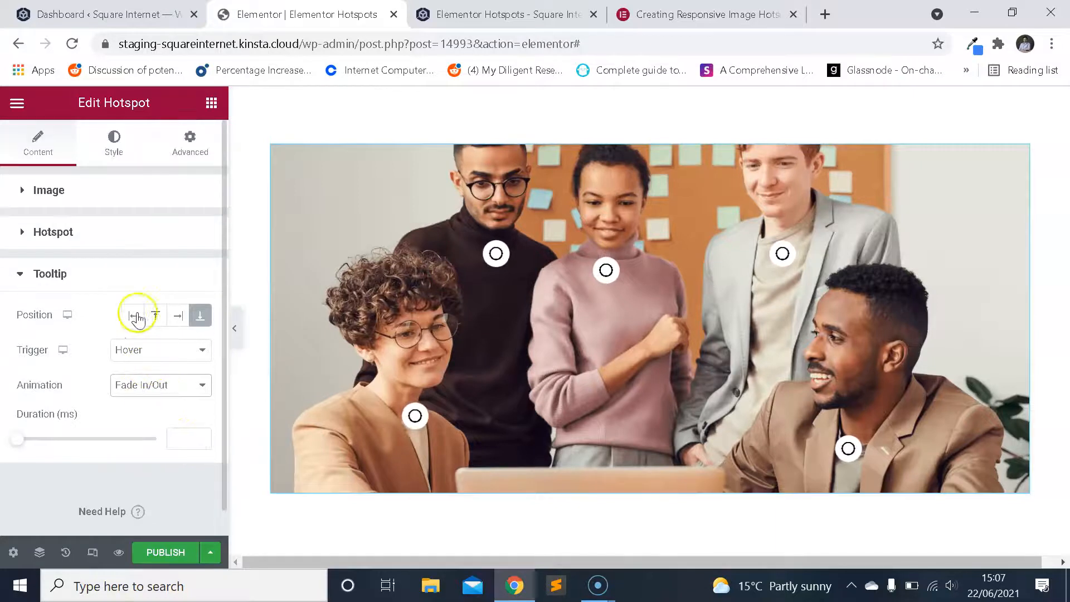
left_click(210, 317)
mouse_move(496, 253)
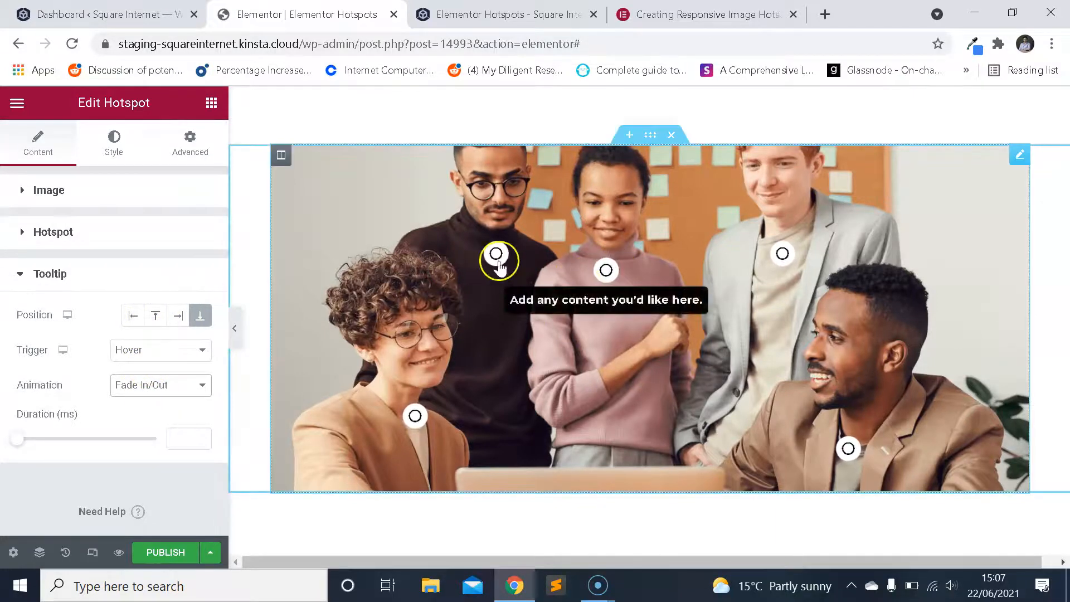
Preview the page and check the hover tooltips of the individual hotspots on the team image.
left_click(117, 553)
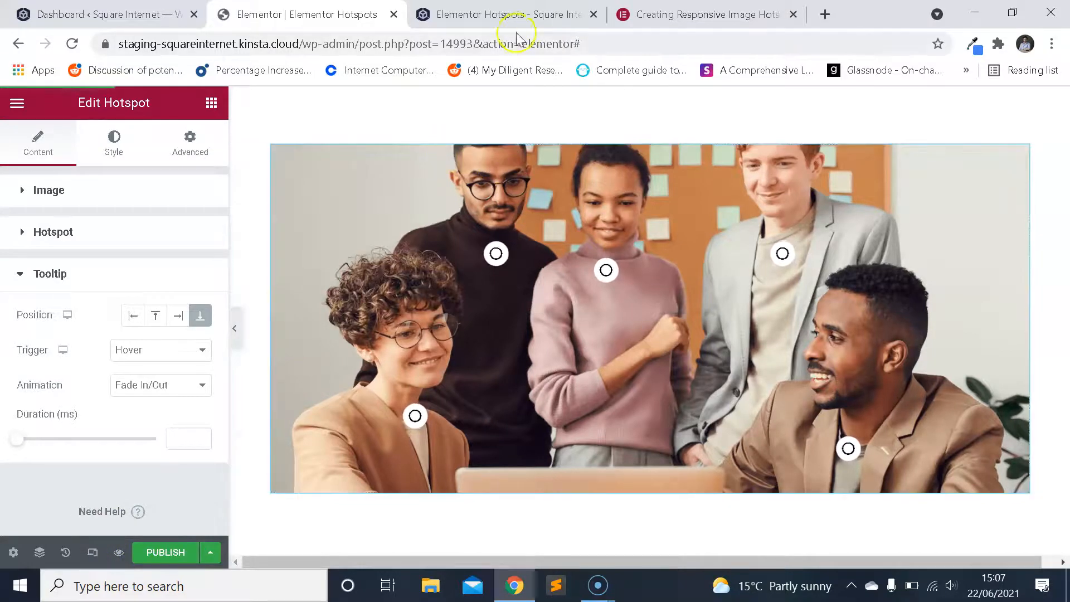
scroll(513, 229, "down", 3)
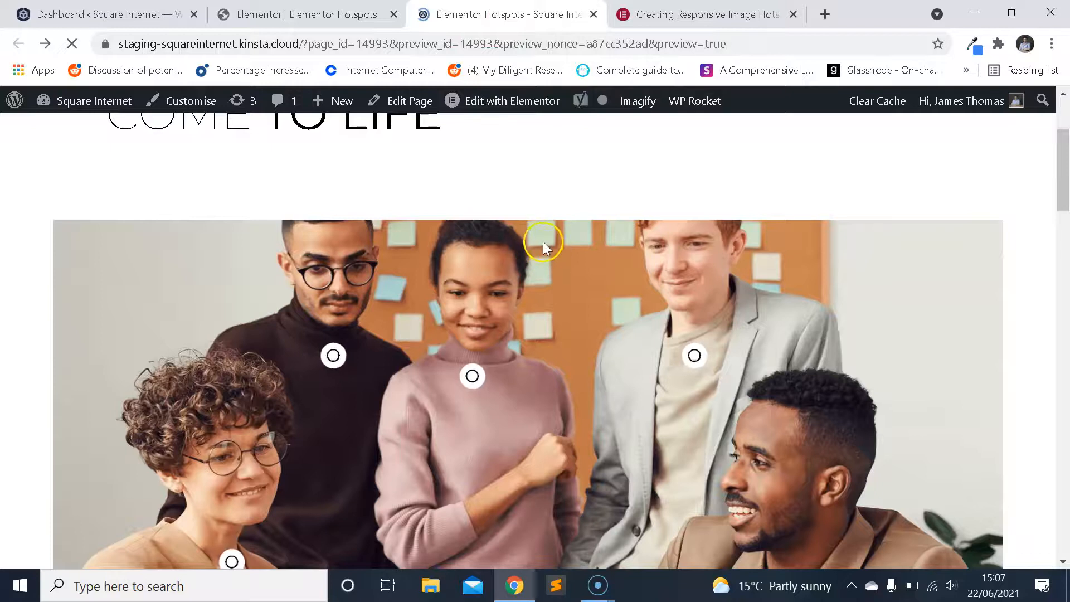
scroll(532, 238, "down", 4)
scroll(532, 239, "down", 1)
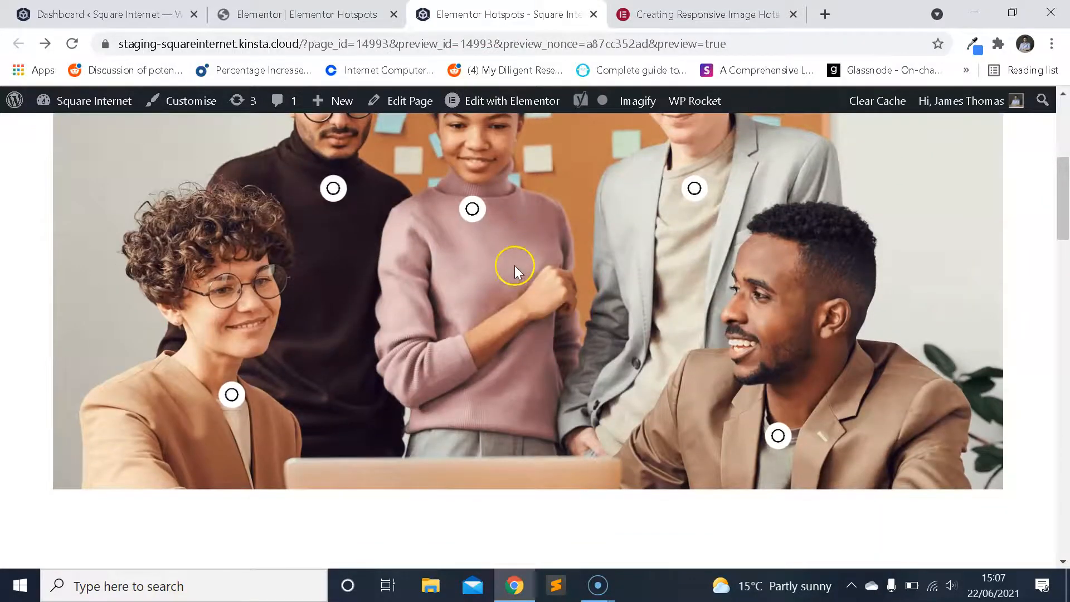
scroll(496, 274, "up", 2)
mouse_move(477, 327)
scroll(477, 340, "down", 1)
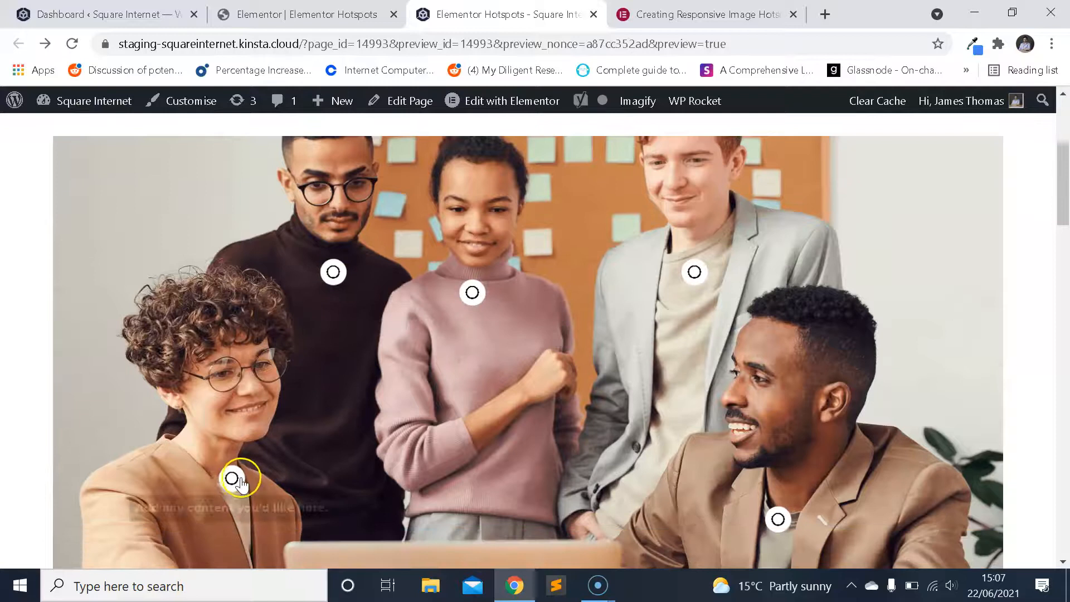
mouse_move(336, 272)
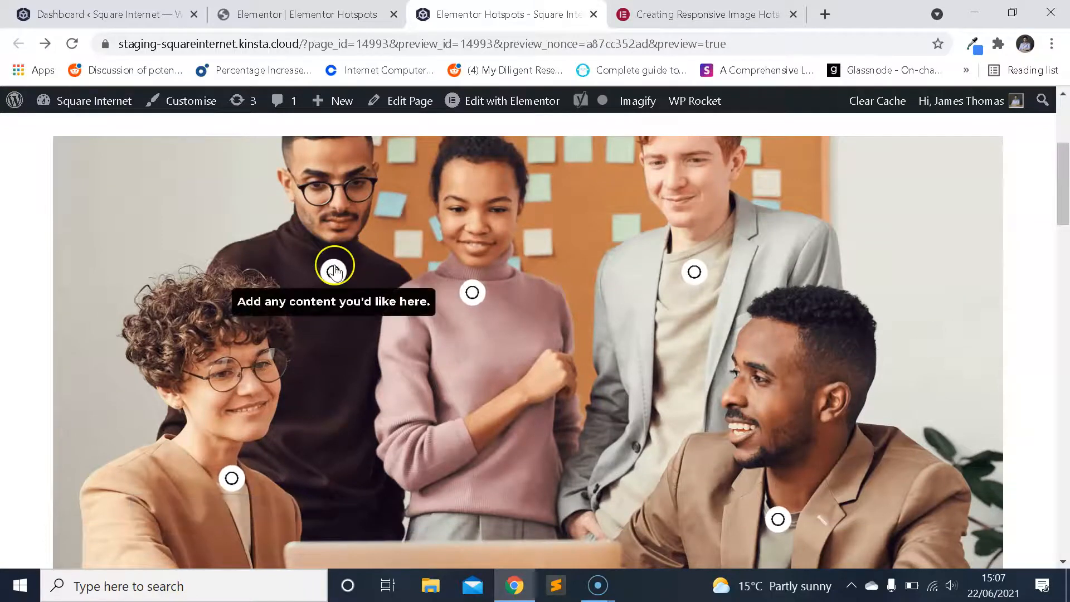
mouse_move(693, 272)
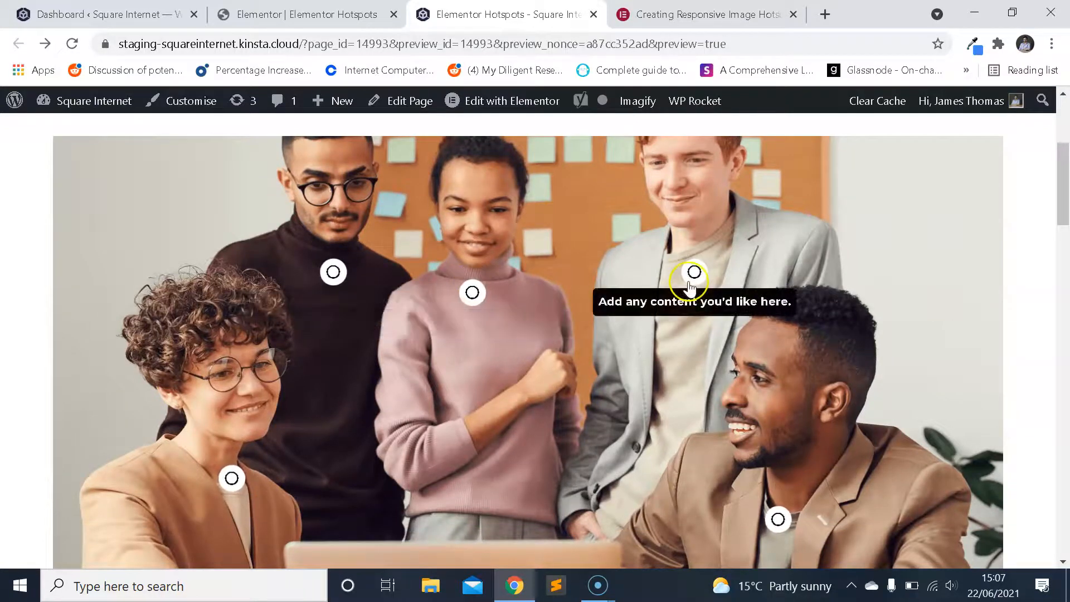
mouse_move(776, 517)
scroll(777, 516, "down", 2)
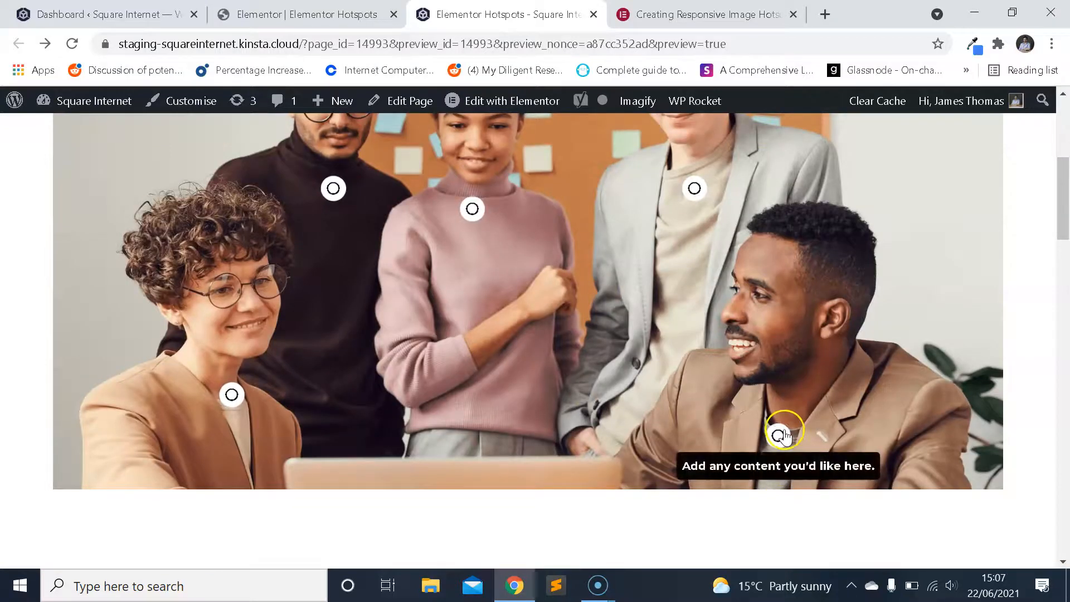
scroll(313, 346, "up", 2)
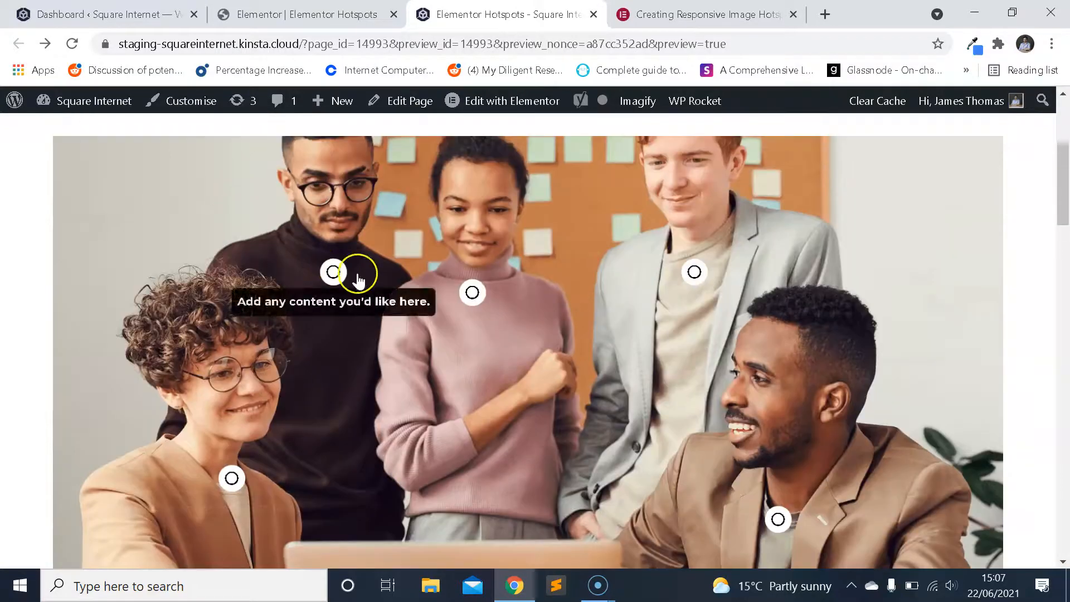
scroll(473, 358, "up", 2)
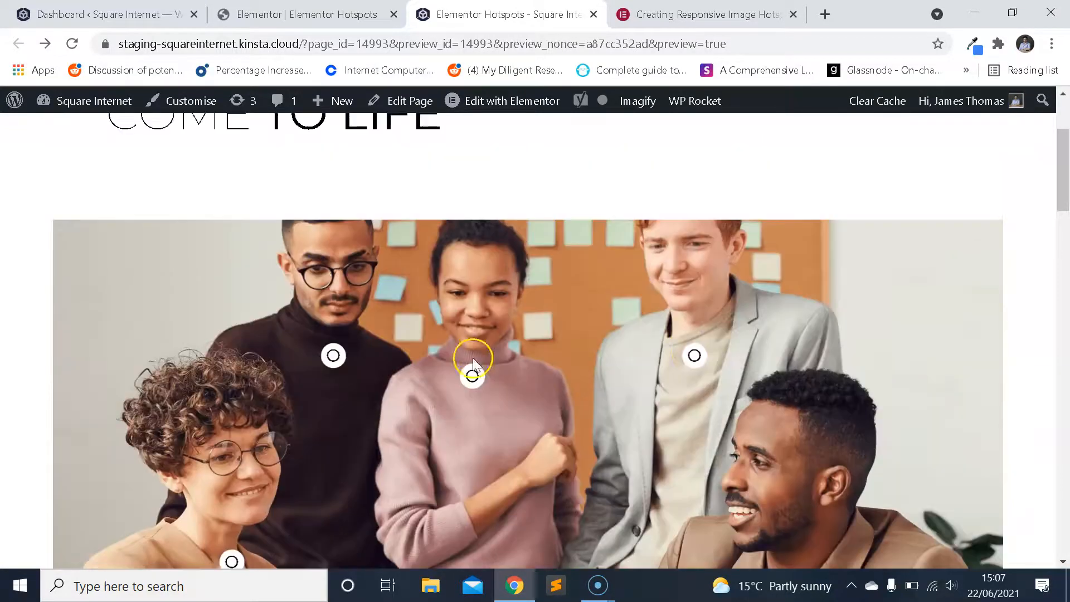
scroll(272, 430, "down", 2)
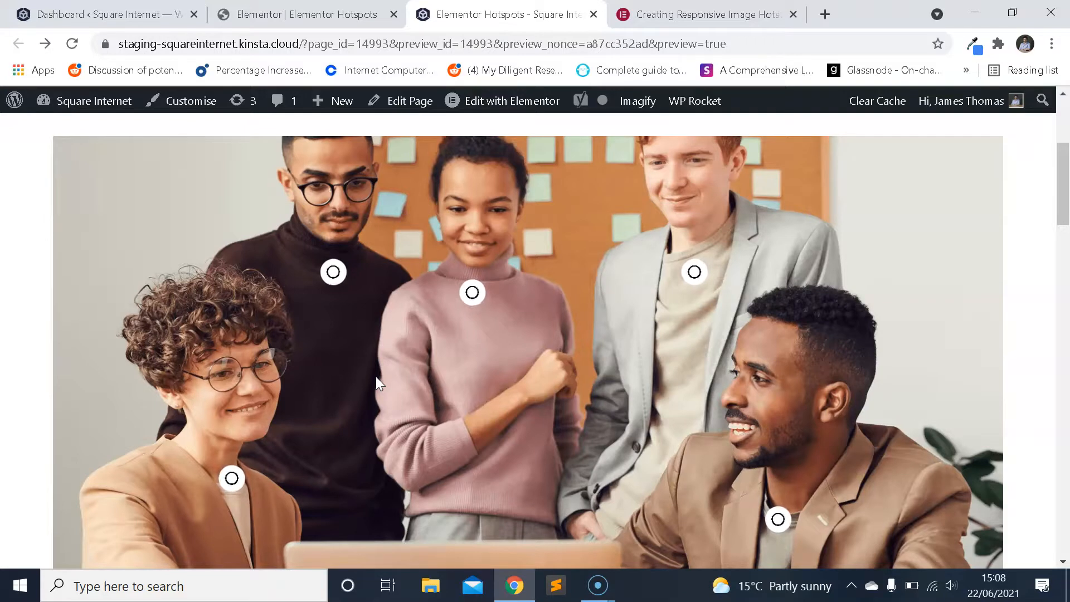
Reload the previewed page and examine how the hotspots load on the team image.
key("F5")
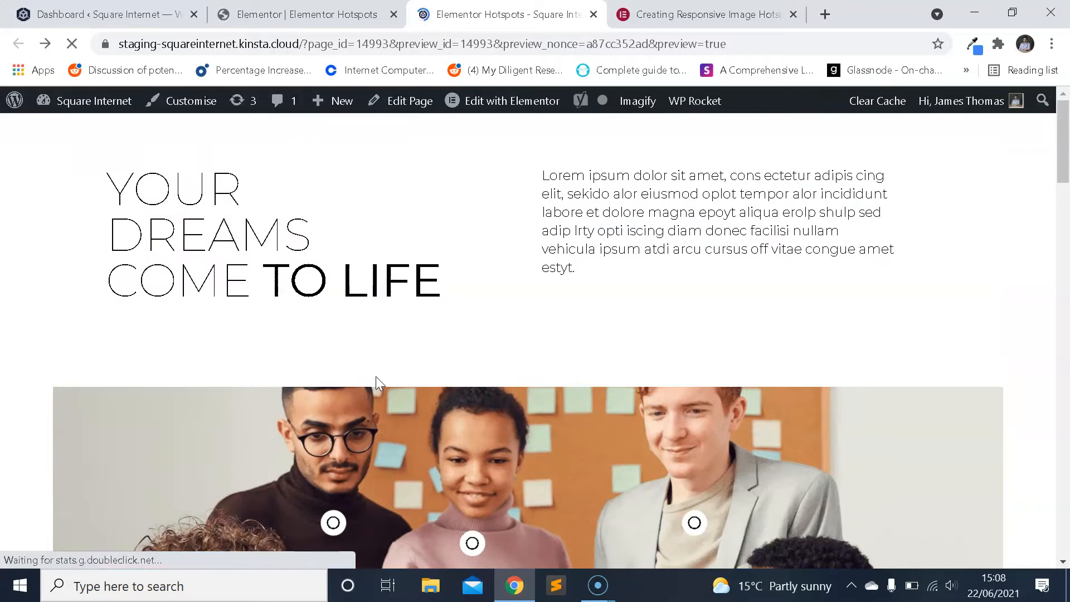
scroll(390, 387, "down", 2)
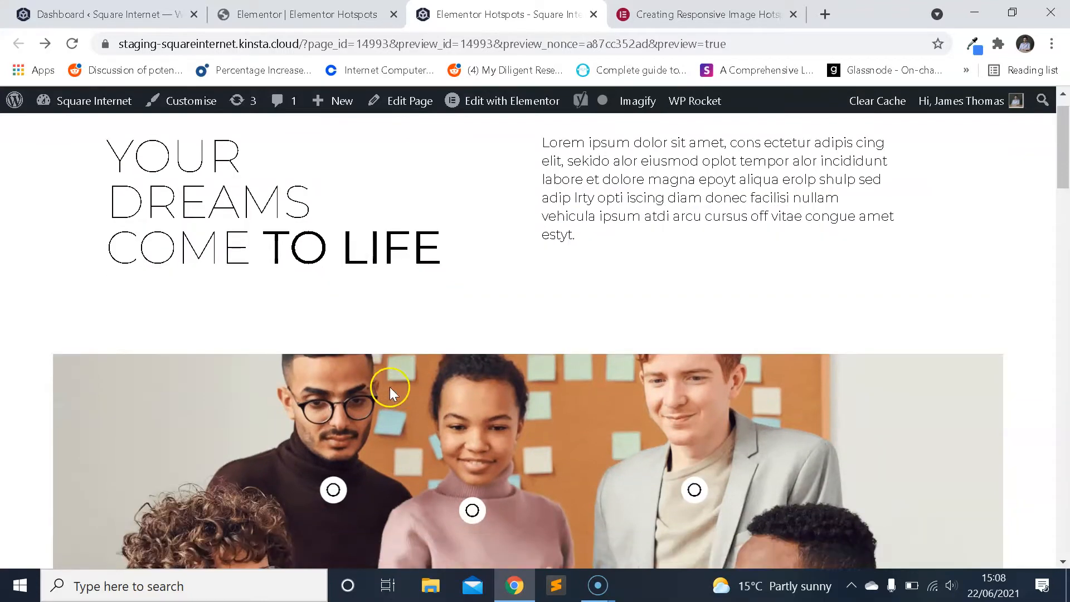
scroll(587, 327, "down", 2)
scroll(593, 331, "up", 1)
scroll(594, 338, "down", 3)
scroll(593, 337, "down", 2)
scroll(593, 336, "up", 2)
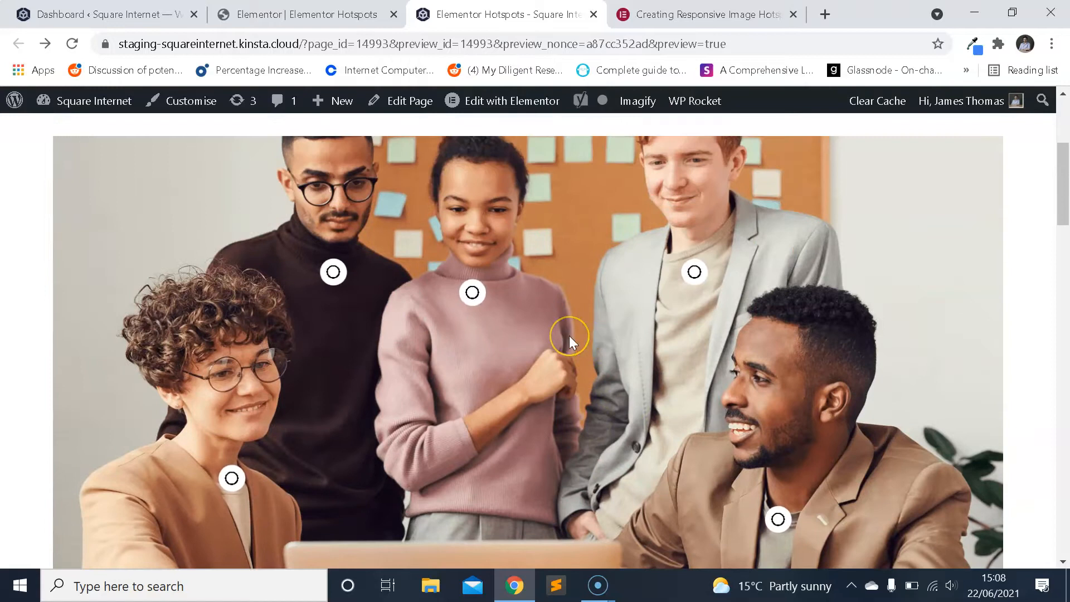